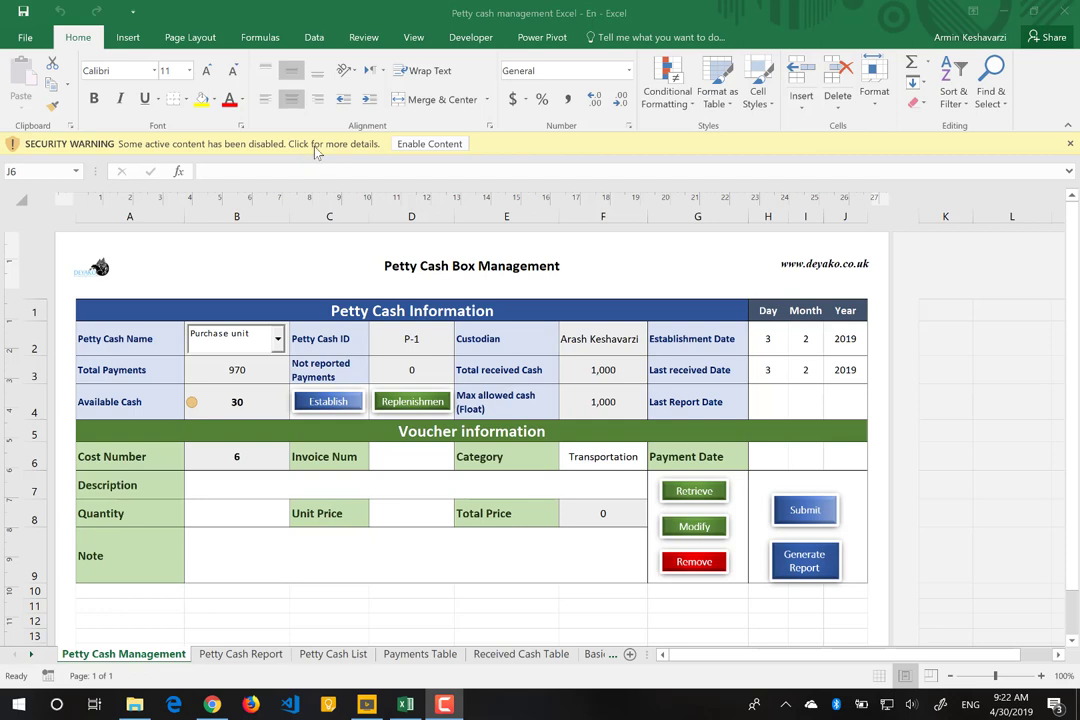
Step: Enable active content and delete the two sample rows from the Petty Cash List sheet
{"action": "left_click", "coordinate": [434, 147]}
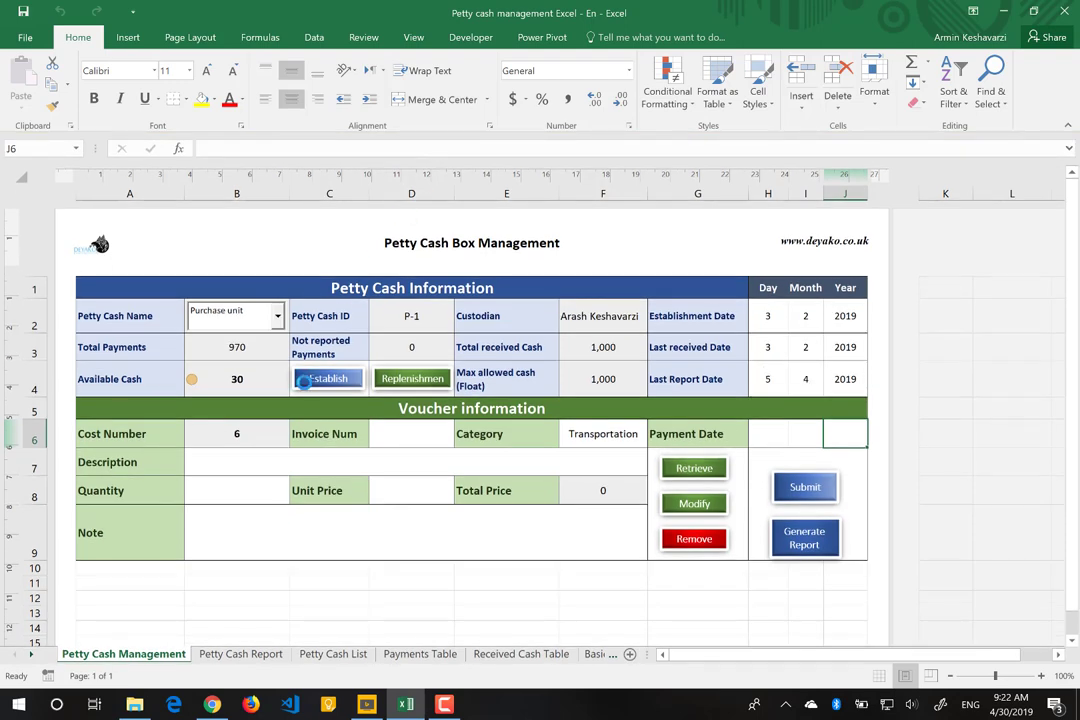
{"action": "left_click", "coordinate": [256, 656]}
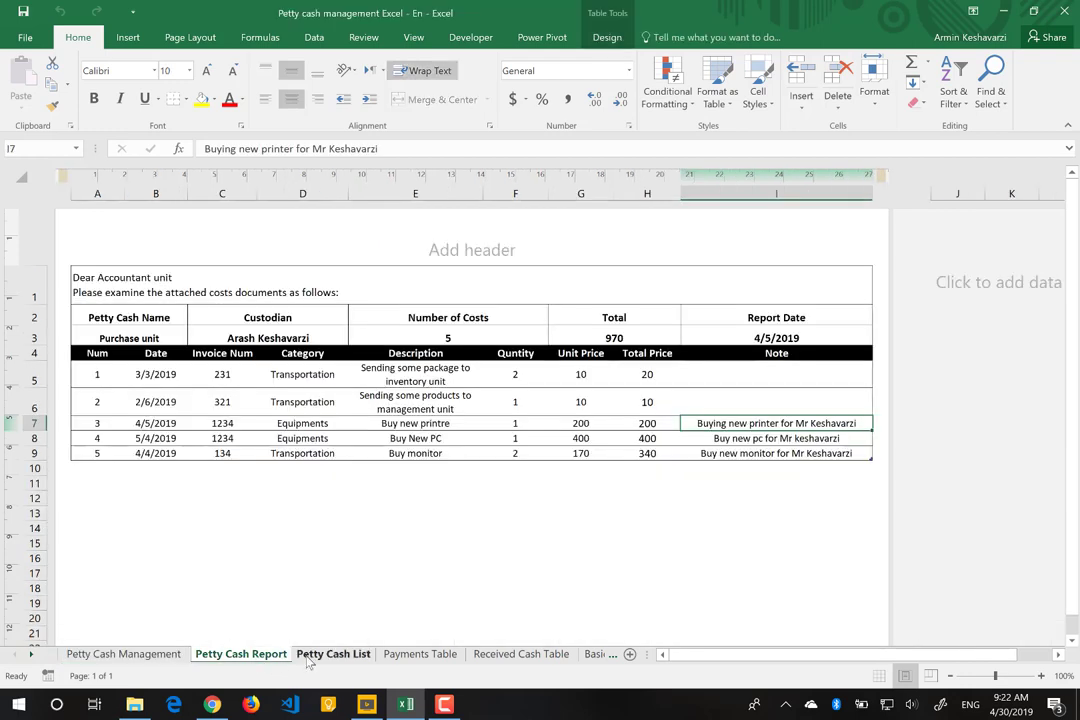
{"action": "left_click", "coordinate": [309, 659]}
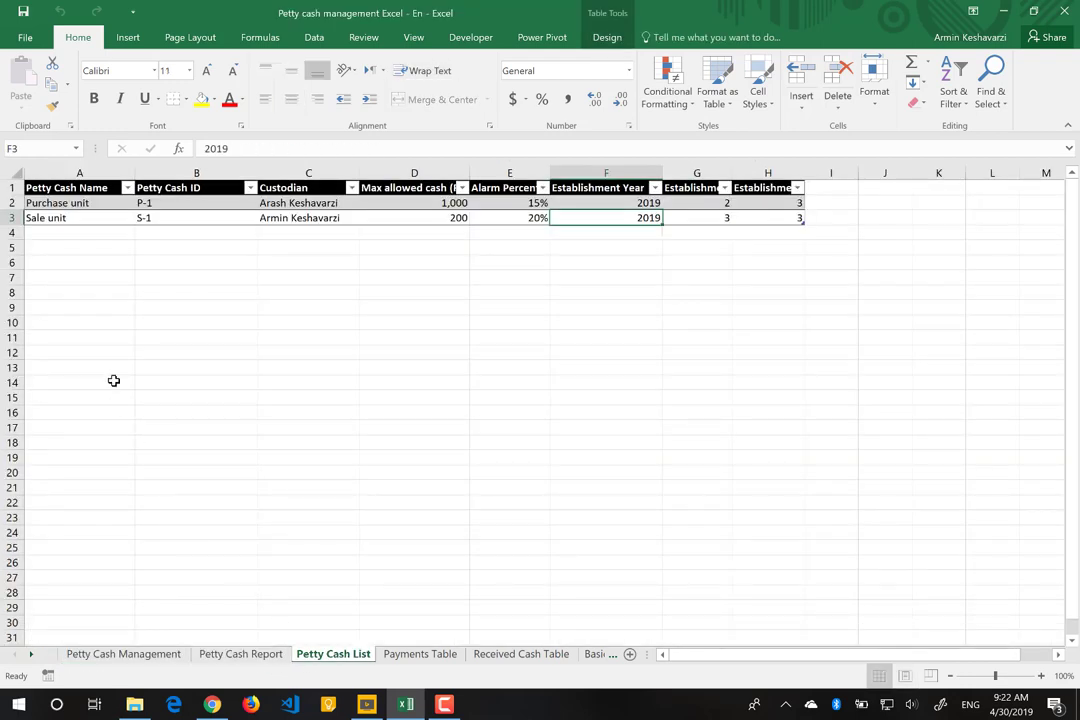
{"action": "left_click_drag", "start_coordinate": [14, 202], "coordinate": [14, 217]}
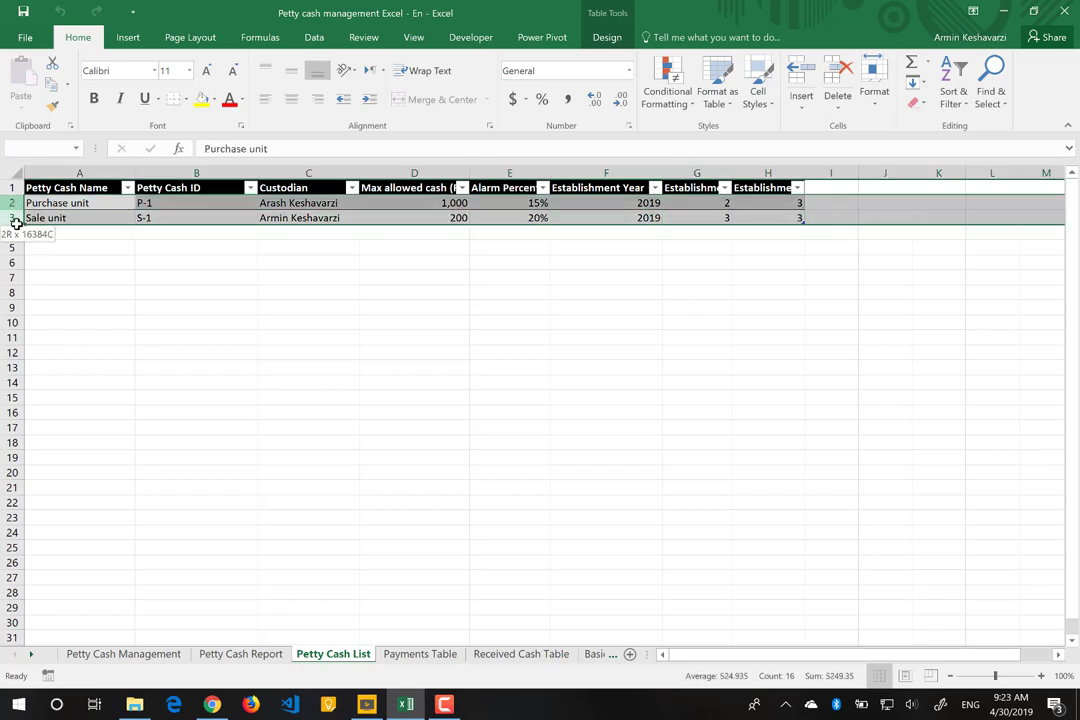
{"action": "right_click", "coordinate": [12, 202]}
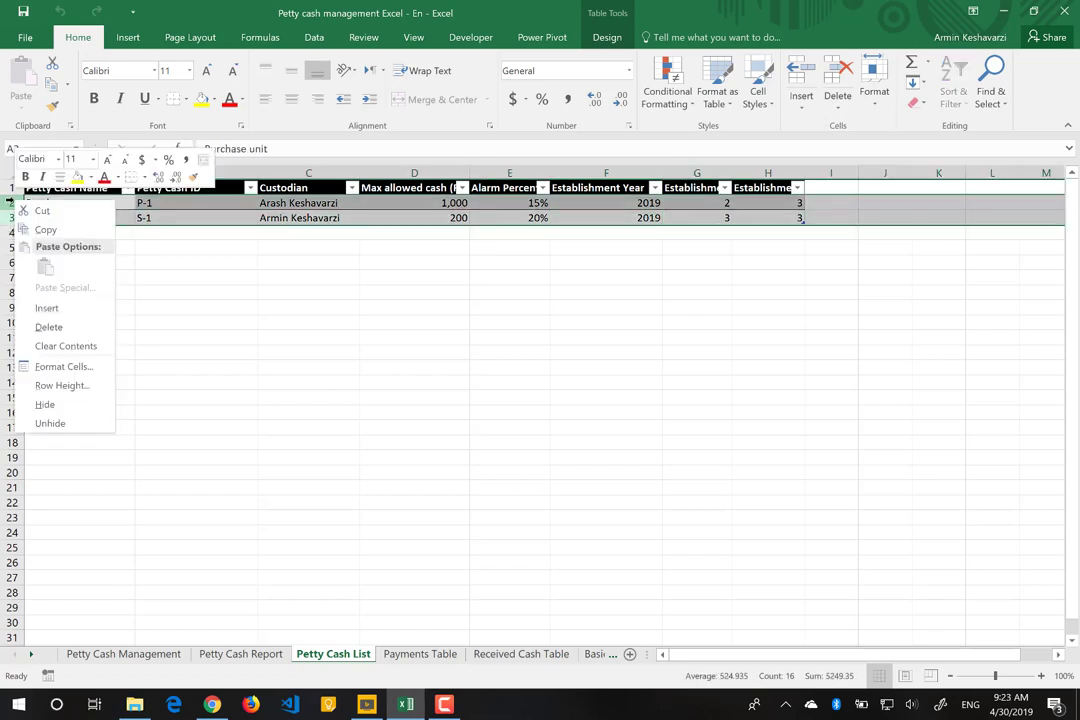
{"action": "left_click", "coordinate": [58, 335]}
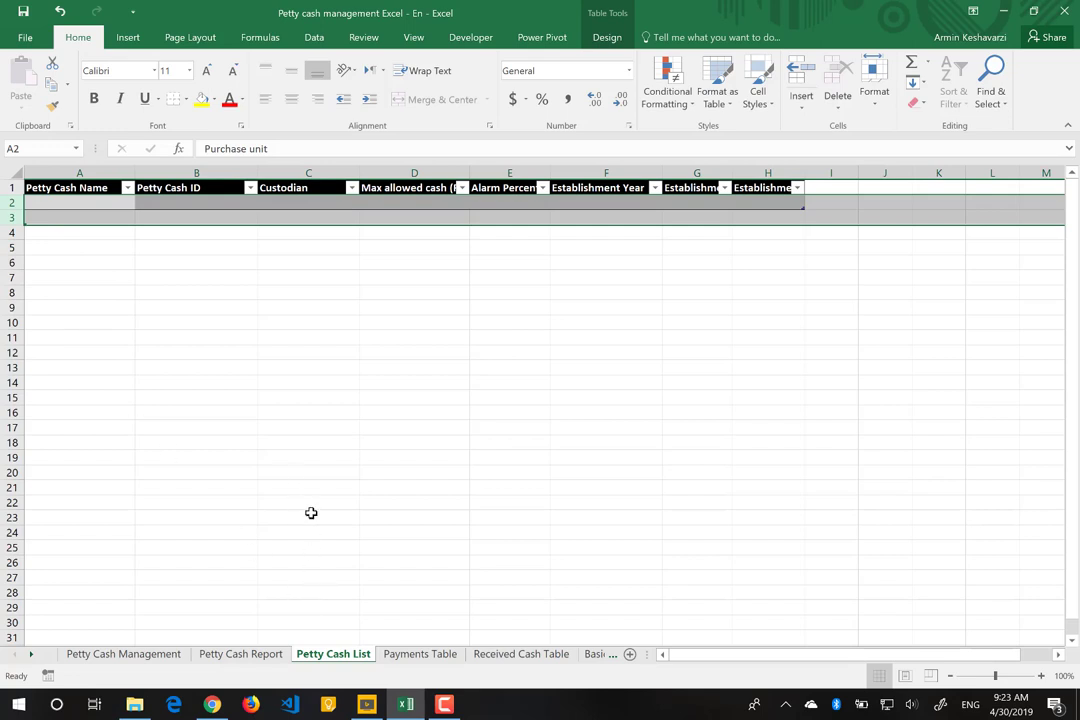
Step: Clear the sample payment rows 2–7 on the Payments Table sheet
{"action": "left_click", "coordinate": [420, 654]}
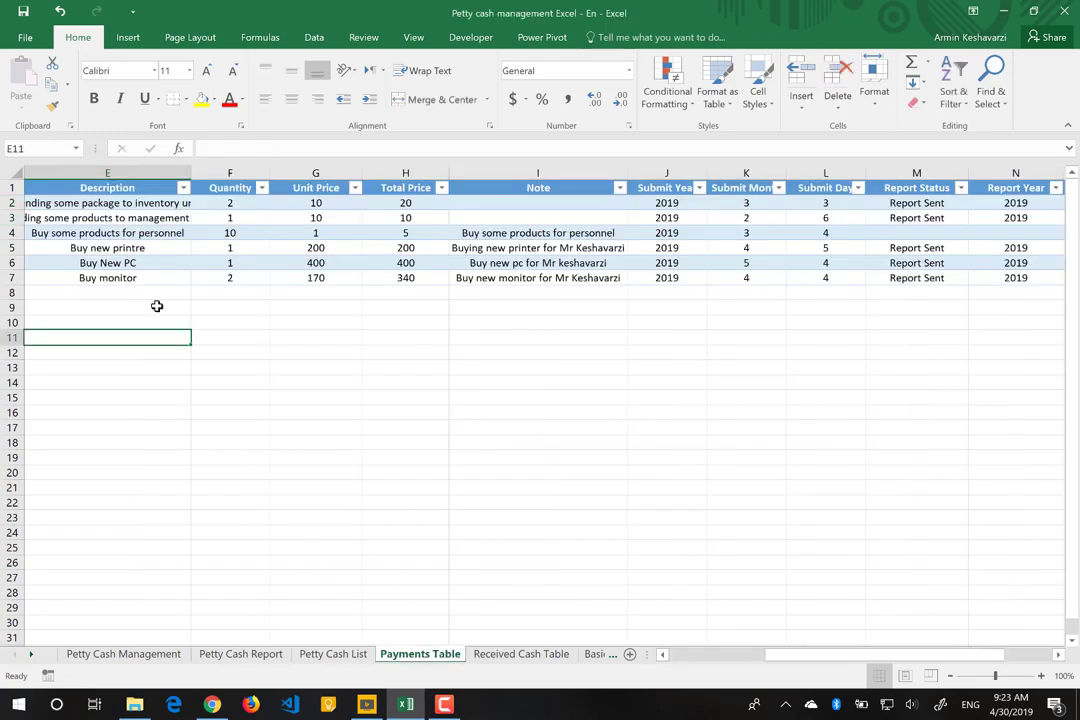
{"action": "left_click", "coordinate": [12, 206]}
{"action": "left_click_drag", "start_coordinate": [12, 218], "coordinate": [10, 275]}
{"action": "right_click", "coordinate": [8, 203]}
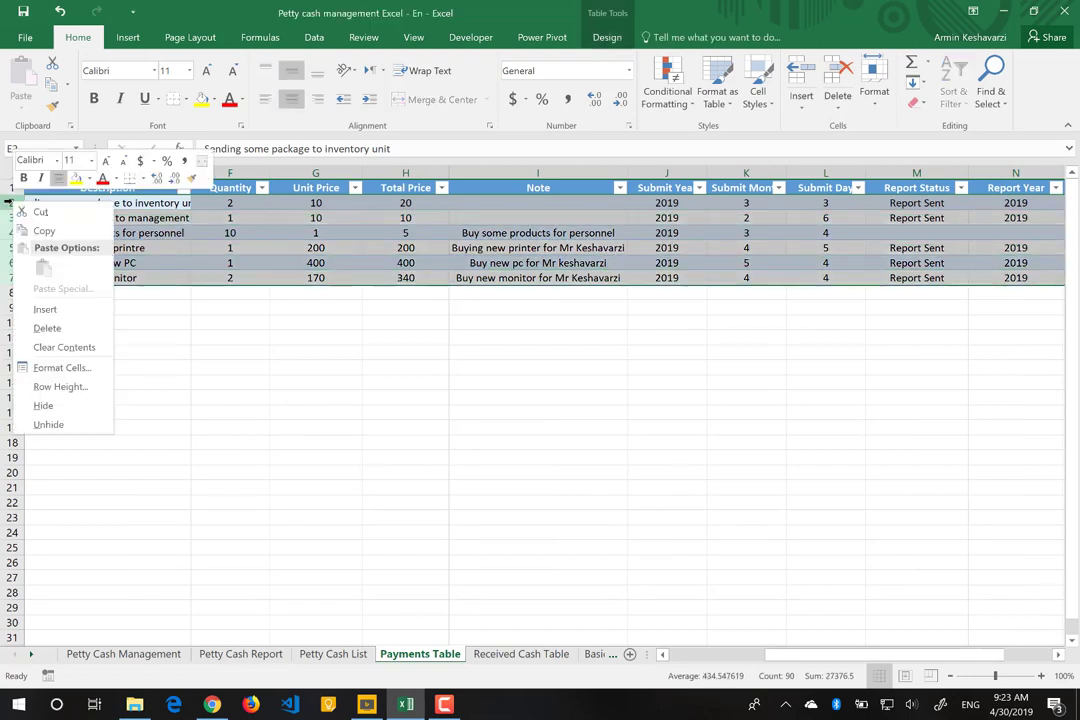
{"action": "key", "text": "Escape"}
{"action": "key", "text": "Delete"}
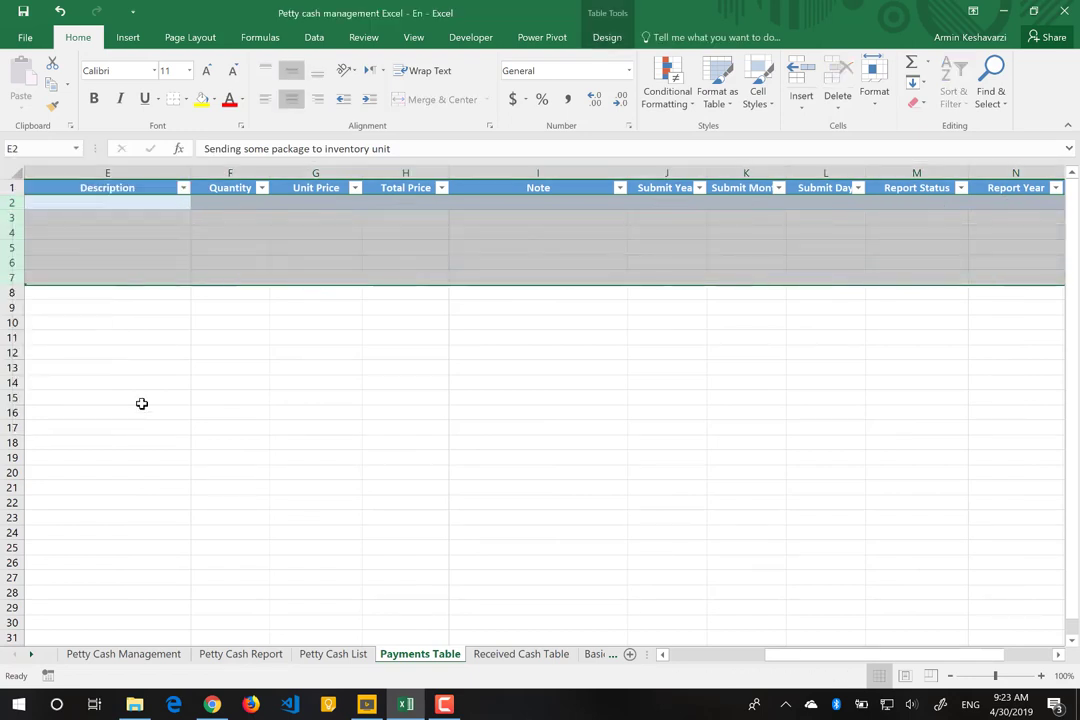
Step: Delete the two sample rows from the Received Cash Table sheet
{"action": "left_click", "coordinate": [499, 662]}
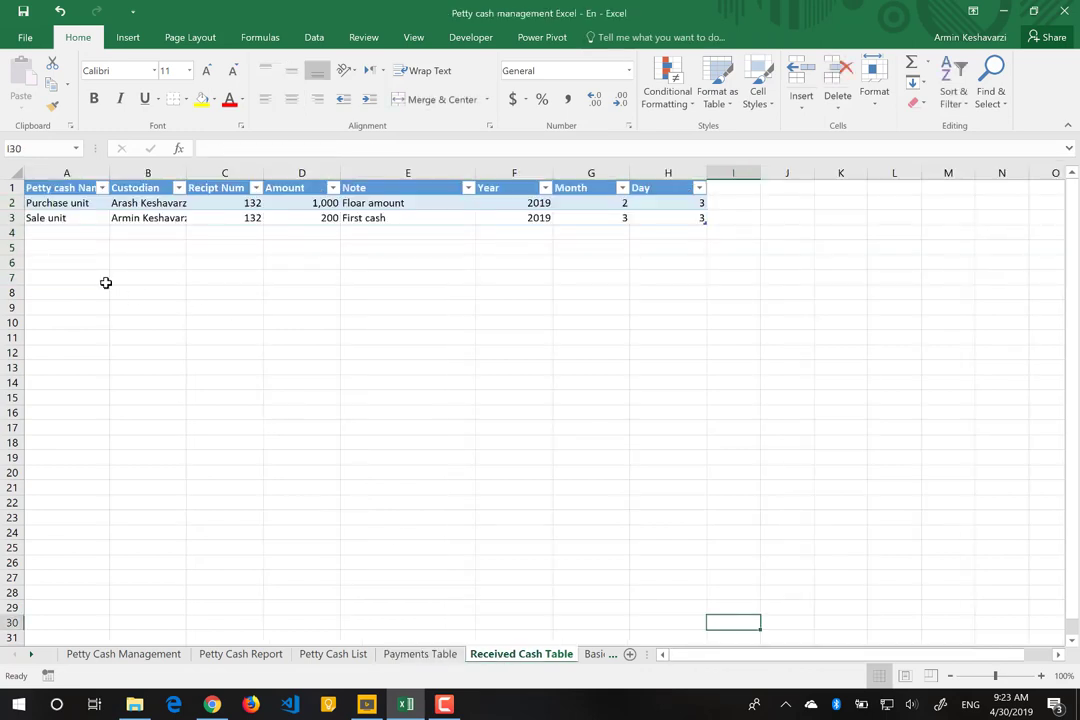
{"action": "left_click", "coordinate": [10, 206]}
{"action": "left_click_drag", "start_coordinate": [10, 210], "coordinate": [10, 218]}
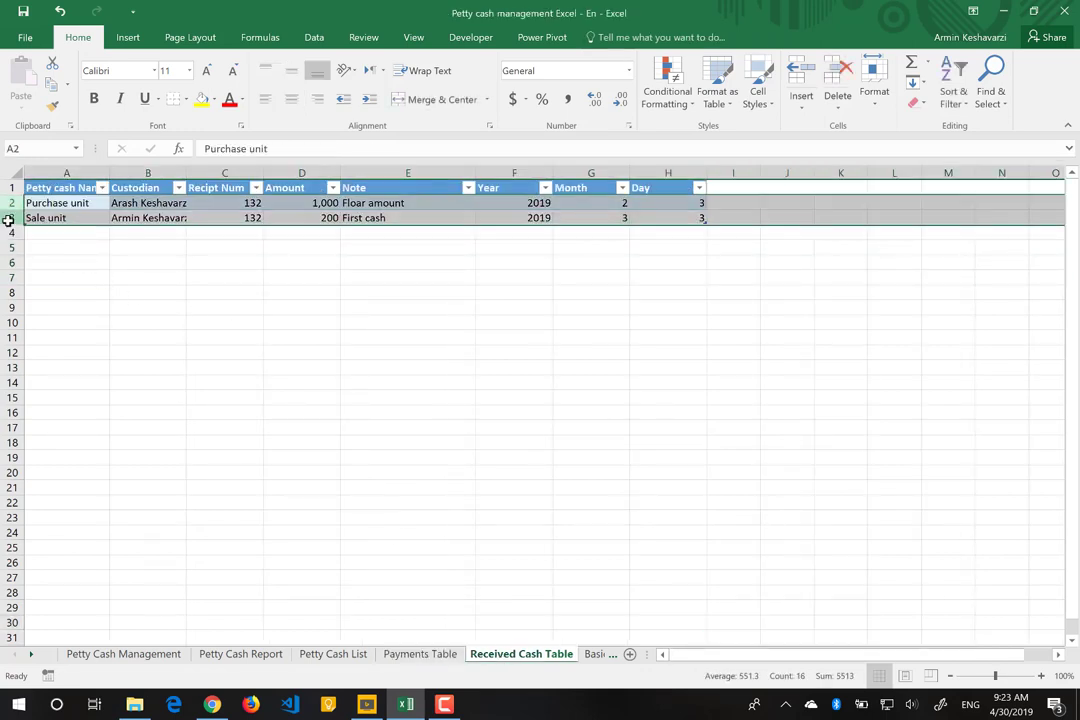
{"action": "right_click", "coordinate": [8, 203]}
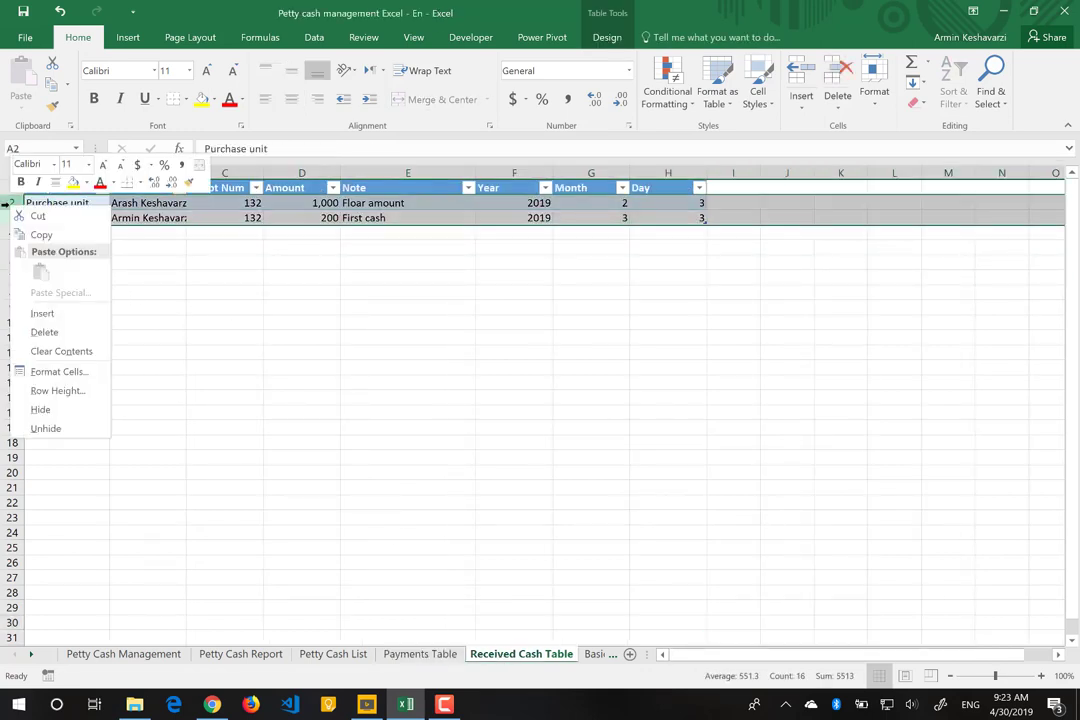
{"action": "left_click", "coordinate": [55, 331]}
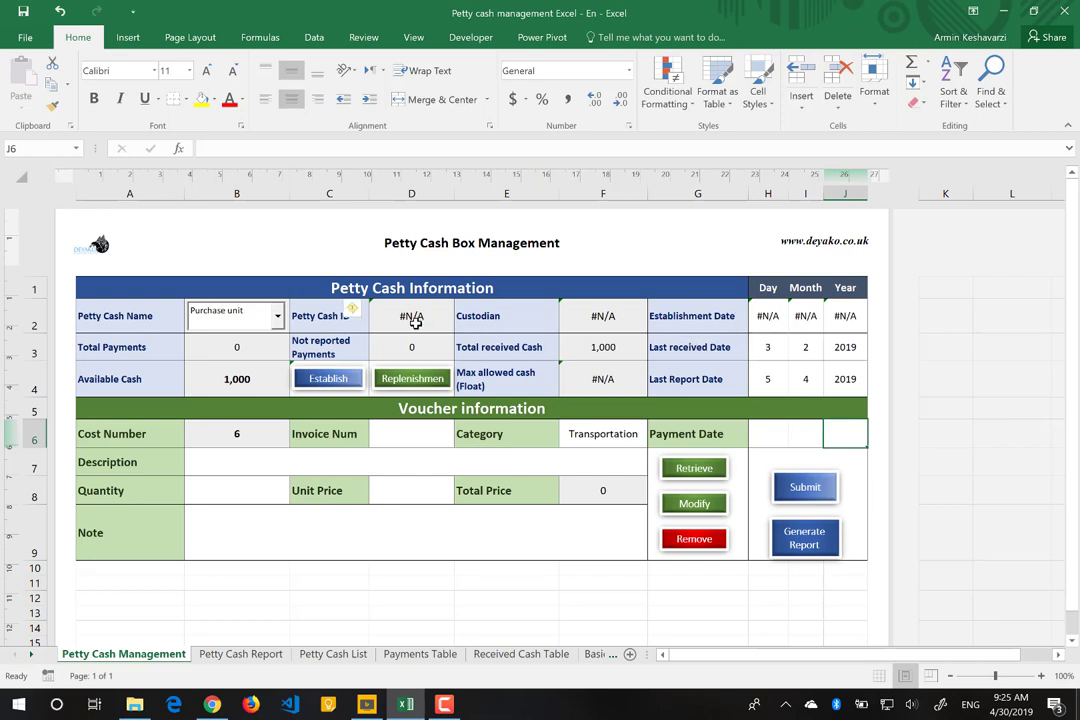
Step: Inspect the Petty Cash ID lookup formula in D2 on the Petty Cash Management sheet
{"action": "left_click", "coordinate": [412, 318]}
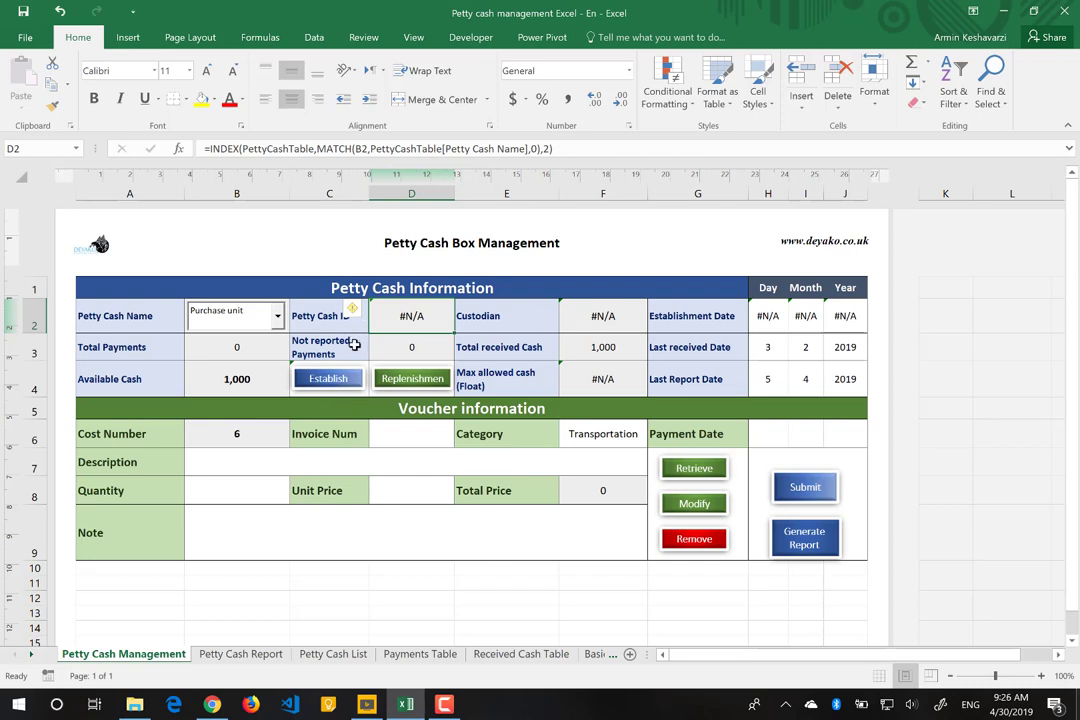
Step: Start a new petty cash box titled 'Purchase departement', ID P1, with the custodian's name
{"action": "left_click", "coordinate": [334, 389]}
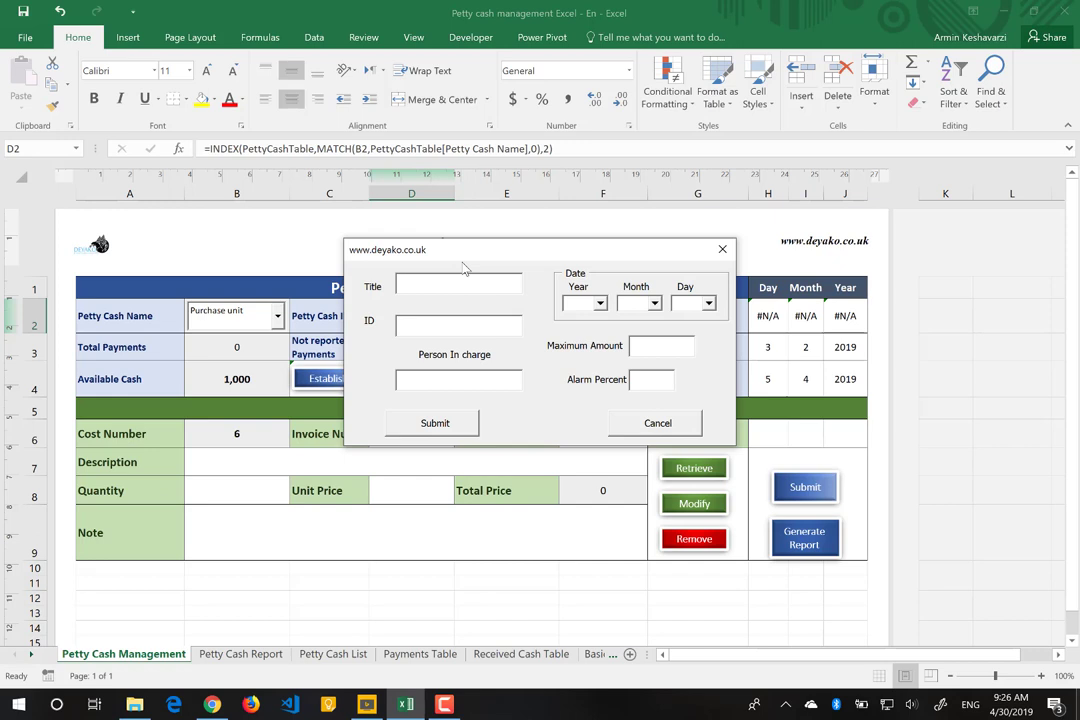
{"action": "type", "text": "Purchase"}
{"action": "type", "text": " uni"}
{"action": "key", "text": "BackSpace"}
{"action": "key", "text": "BackSpace"}
{"action": "key", "text": "BackSpace"}
{"action": "type", "text": "departement"}
{"action": "left_click", "coordinate": [434, 323]}
{"action": "type", "text": "P"}
{"action": "type", "text": "1"}
{"action": "left_click", "coordinate": [470, 283]}
{"action": "key", "text": "BackSpace"}
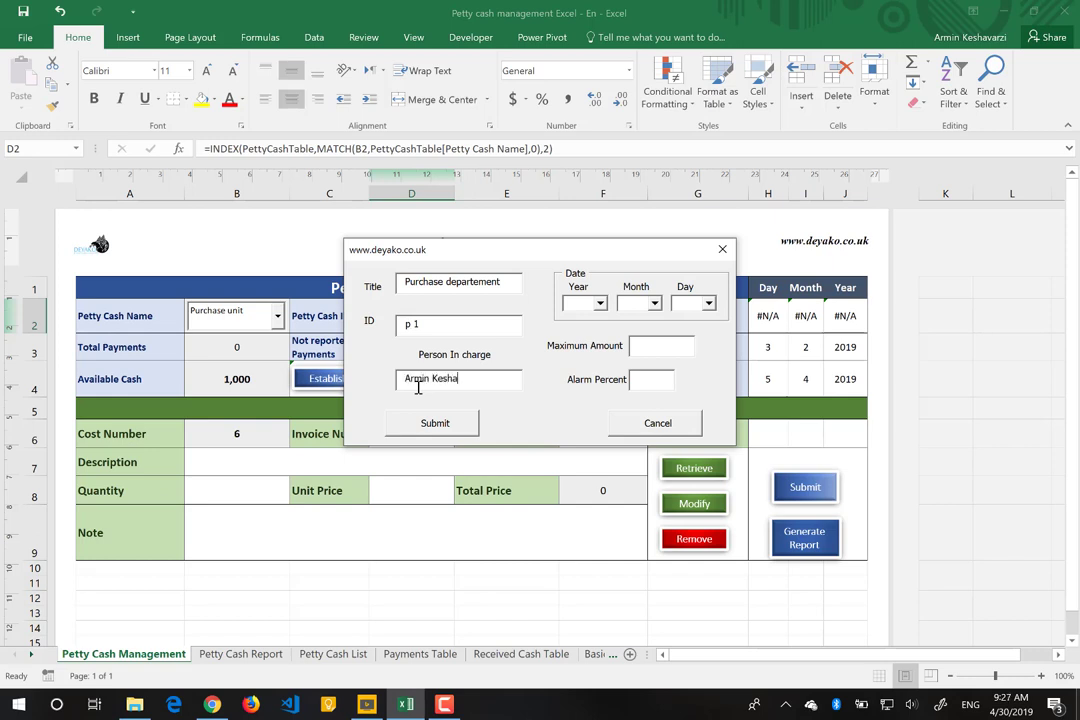
Step: Set the box's establishment date to year 2019, month 1, day 15
{"action": "left_click", "coordinate": [600, 304]}
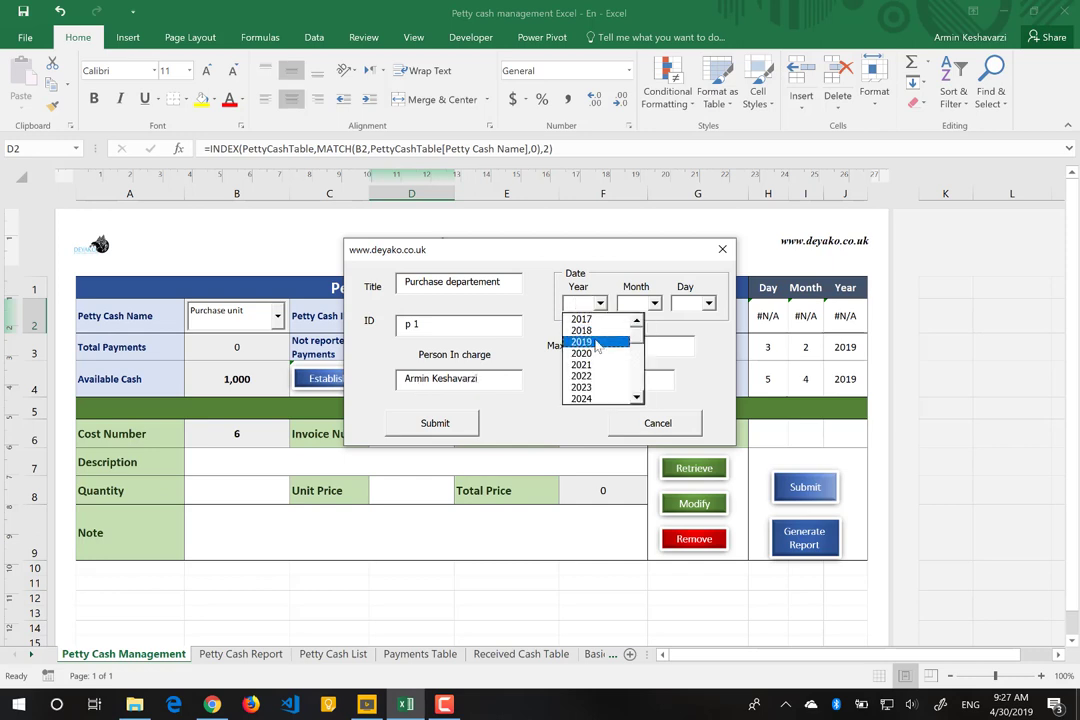
{"action": "left_click", "coordinate": [597, 343]}
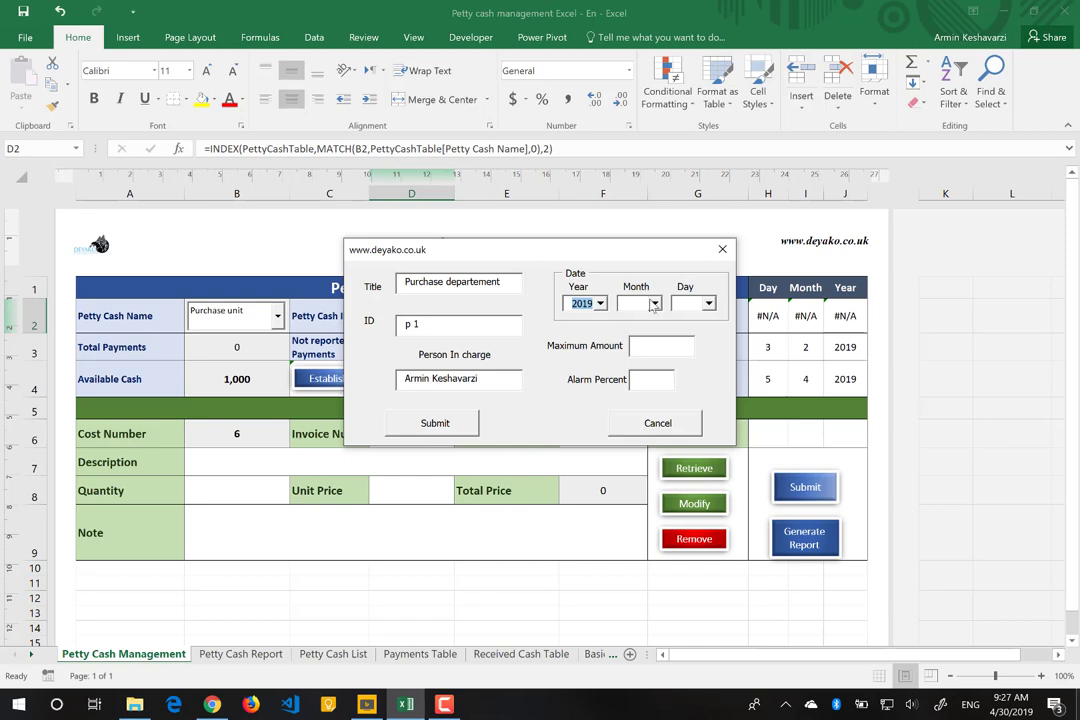
{"action": "left_click", "coordinate": [654, 304]}
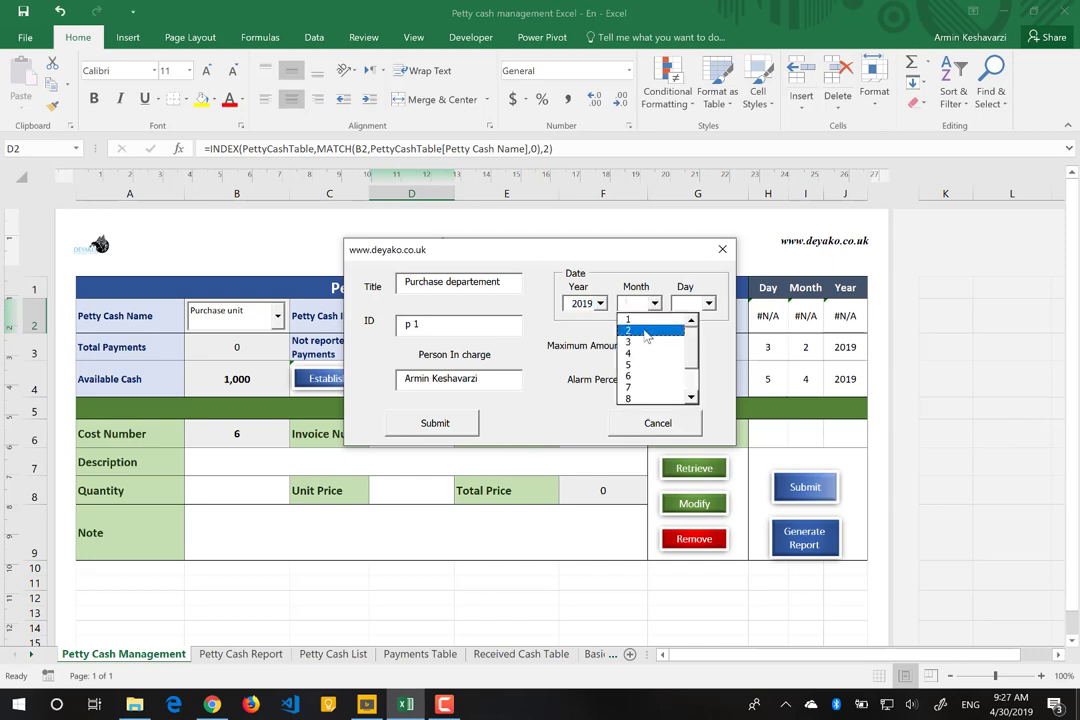
{"action": "left_click", "coordinate": [640, 319]}
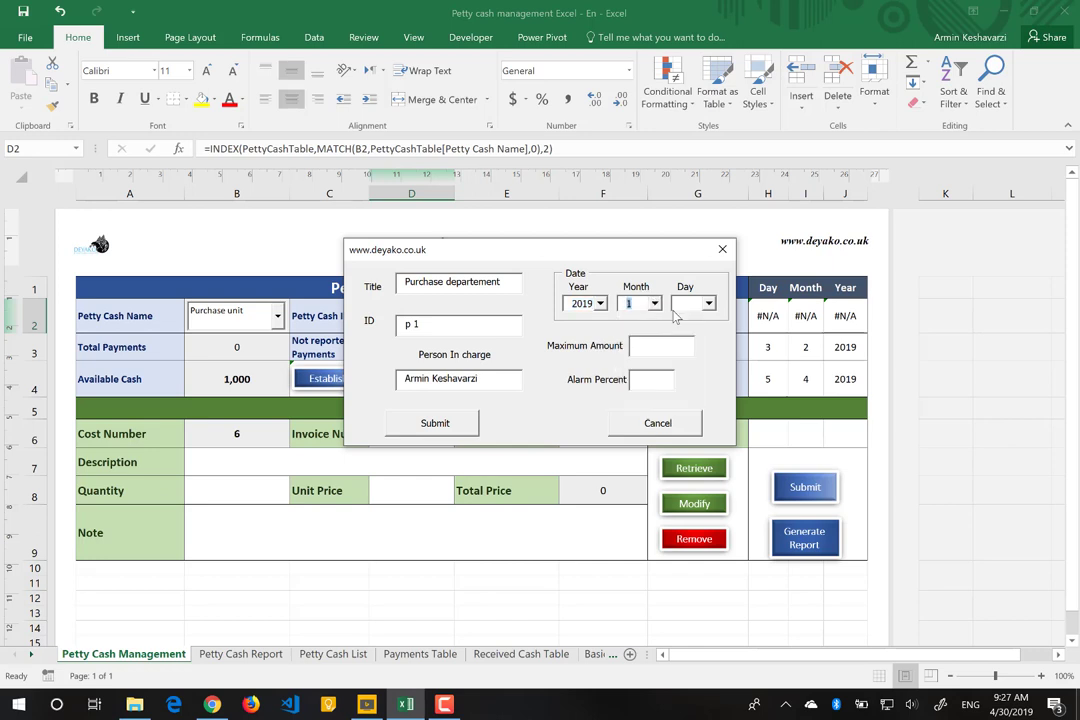
{"action": "left_click", "coordinate": [708, 303]}
{"action": "left_click_drag", "start_coordinate": [745, 332], "coordinate": [745, 356]}
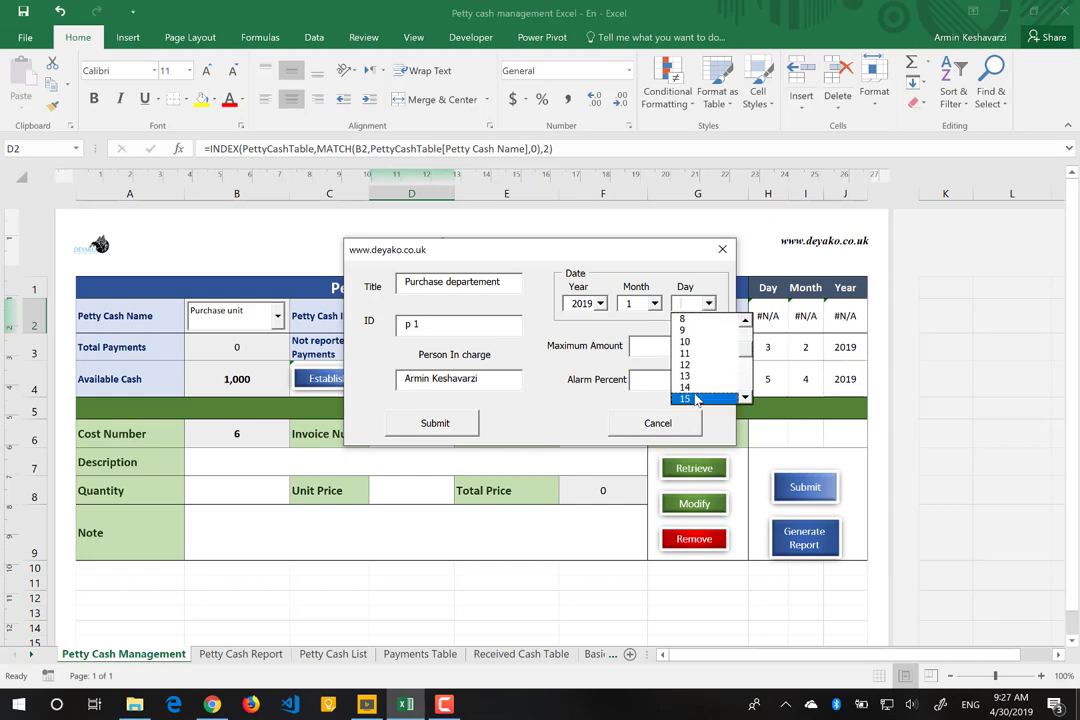
{"action": "left_click", "coordinate": [698, 398]}
Step: Enter maximum amount 1000 and alarm percent 10, then submit the new box
{"action": "left_click", "coordinate": [640, 346]}
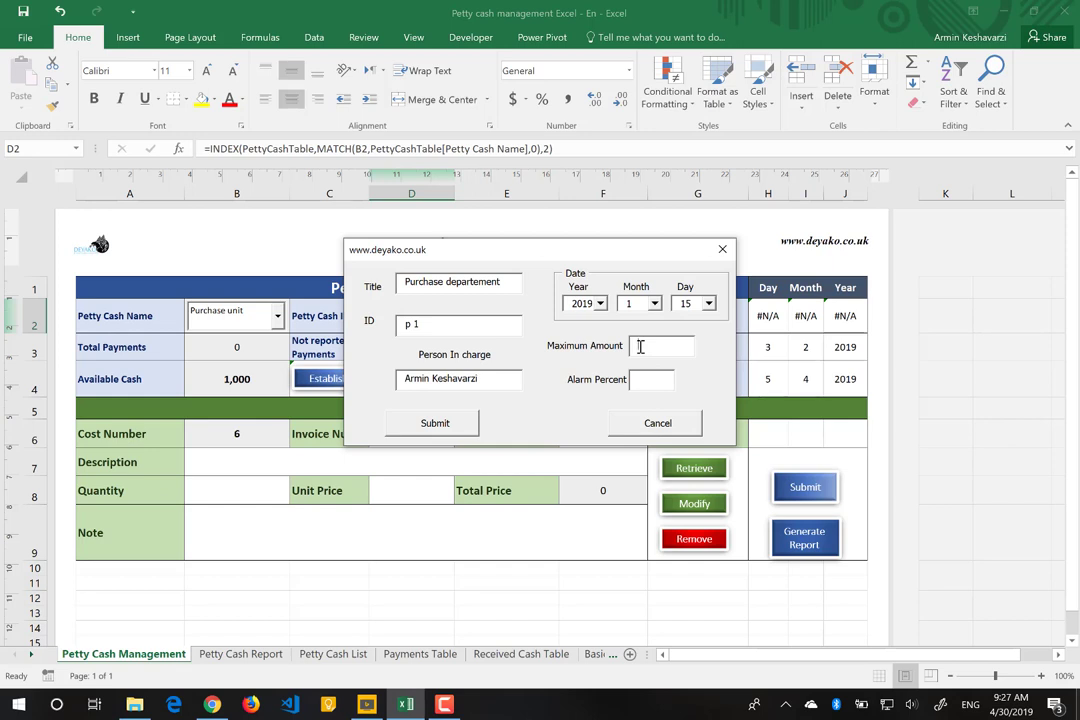
{"action": "type", "text": "1000"}
{"action": "left_click", "coordinate": [647, 380]}
{"action": "type", "text": "10"}
{"action": "left_click", "coordinate": [437, 424]}
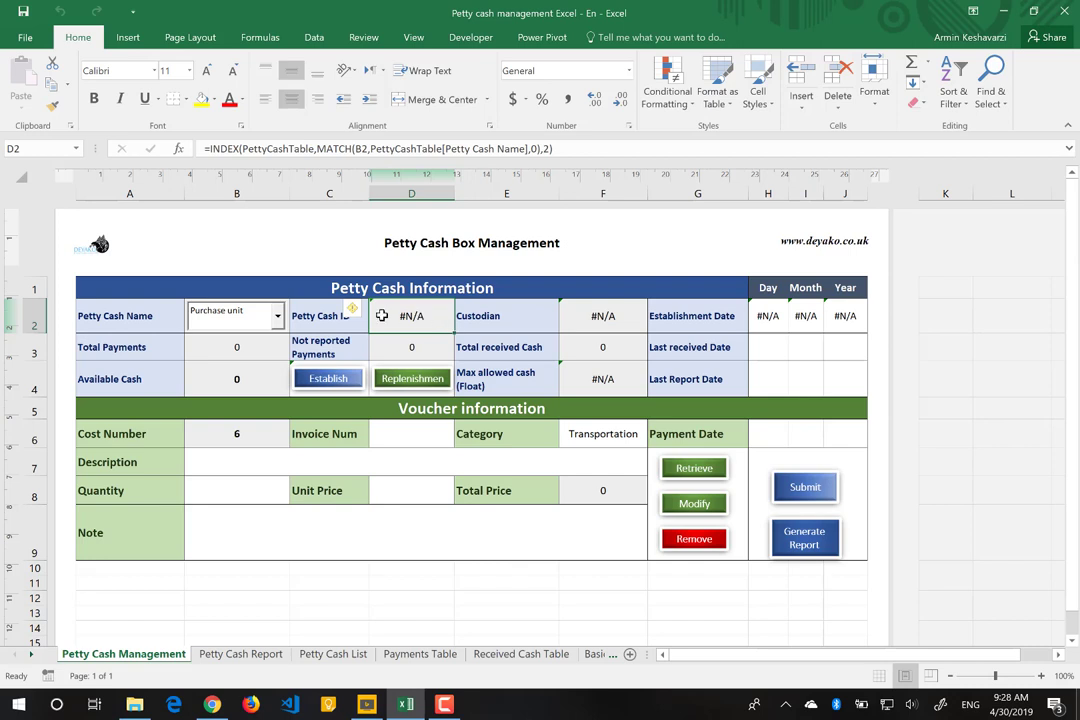
Step: Select the Purchase departement box and check its ID, date, custodian and maximum cash cells
{"action": "left_click", "coordinate": [278, 317]}
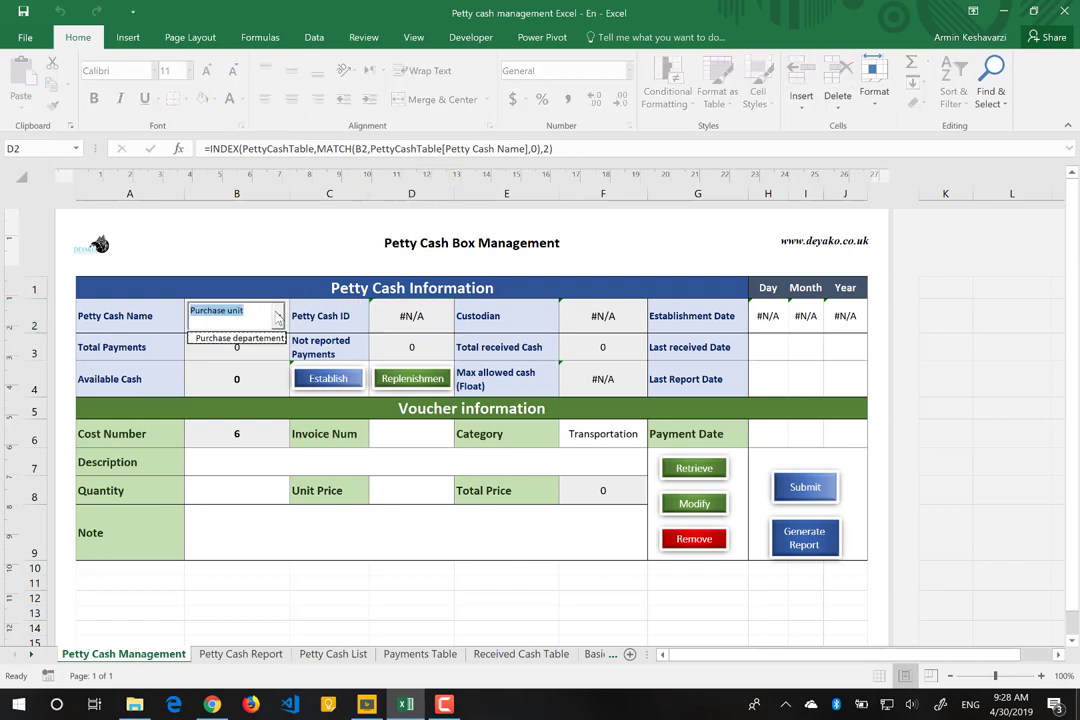
{"action": "left_click", "coordinate": [240, 339]}
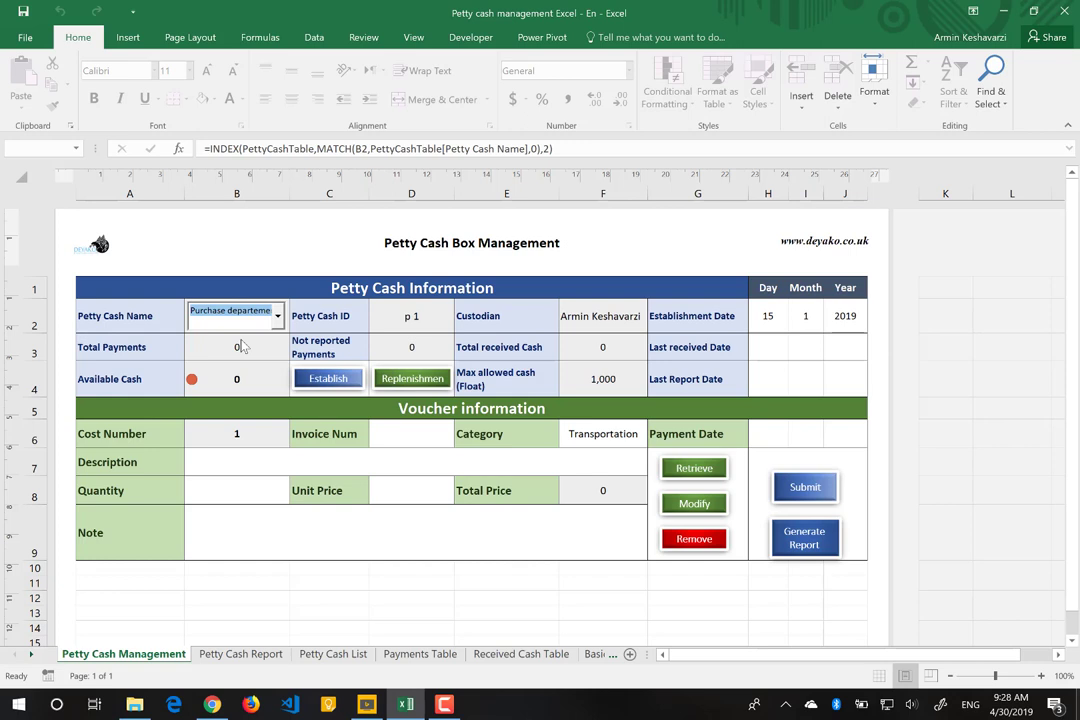
{"action": "left_click", "coordinate": [412, 316]}
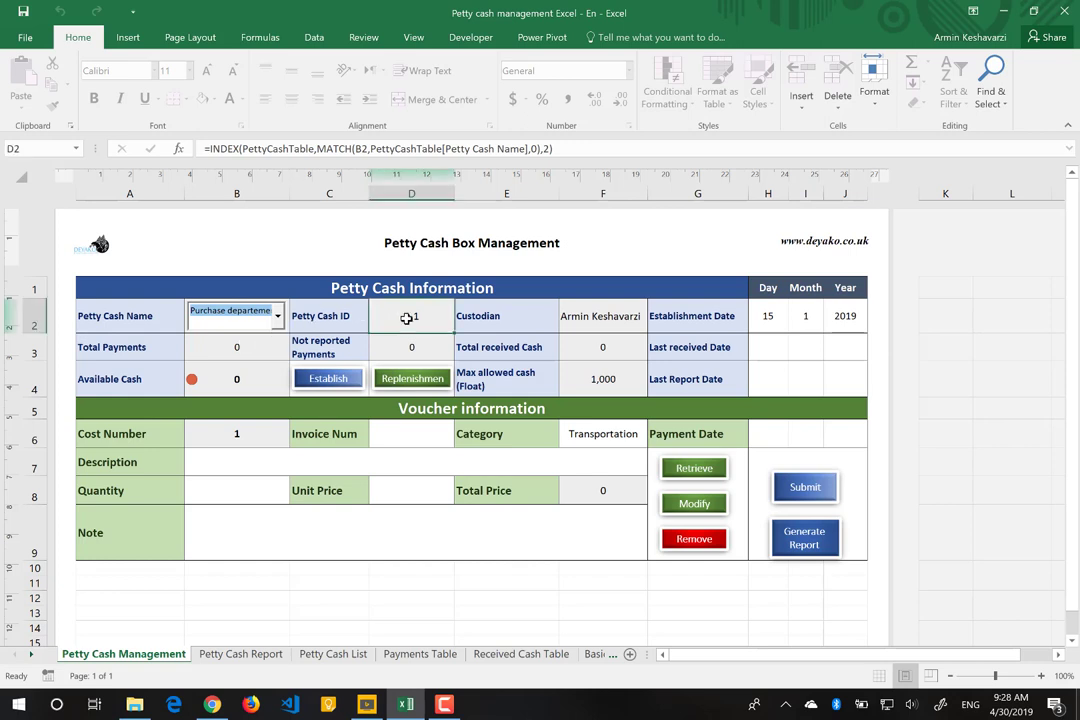
{"action": "left_click", "coordinate": [767, 318]}
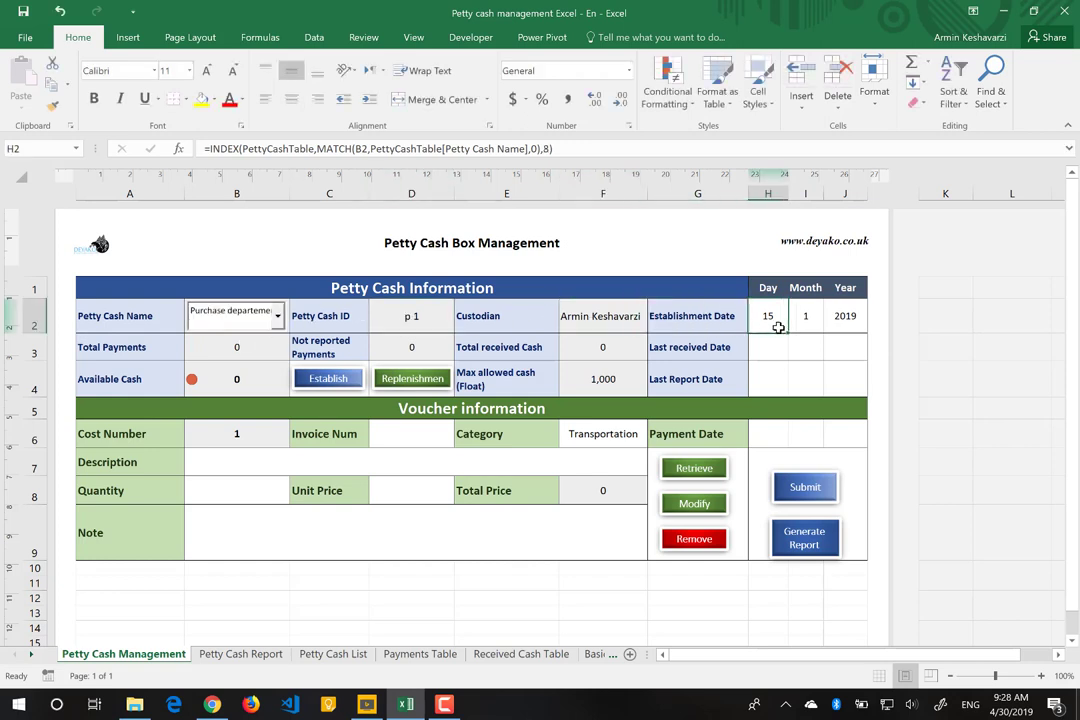
{"action": "left_click", "coordinate": [603, 315]}
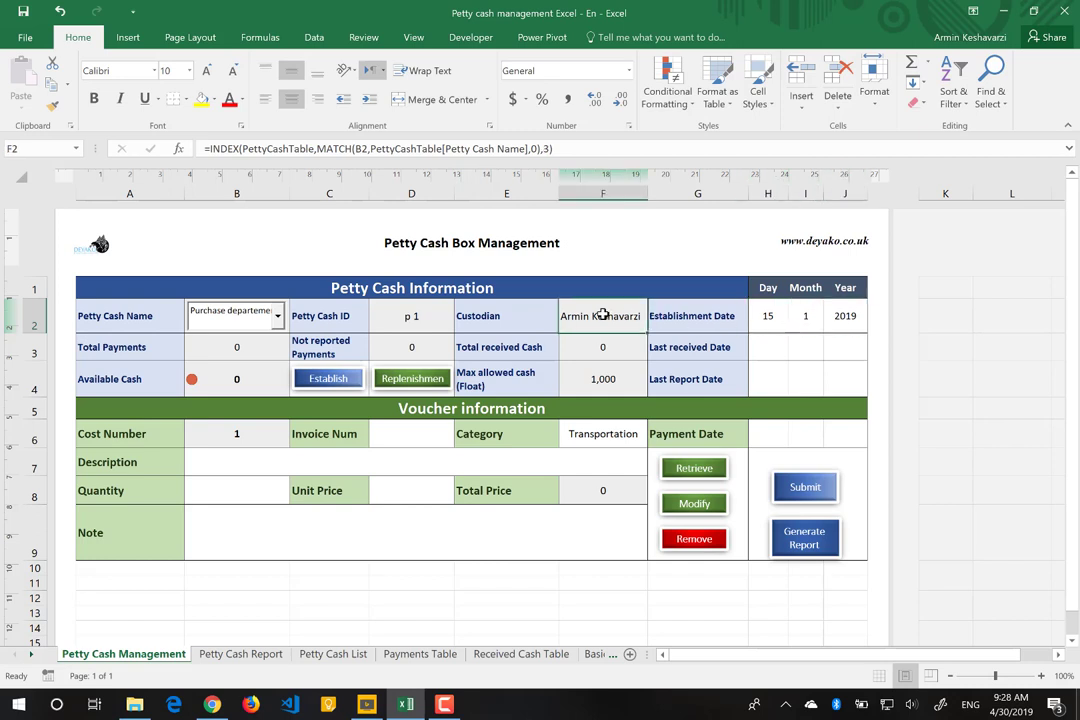
{"action": "left_click", "coordinate": [605, 380]}
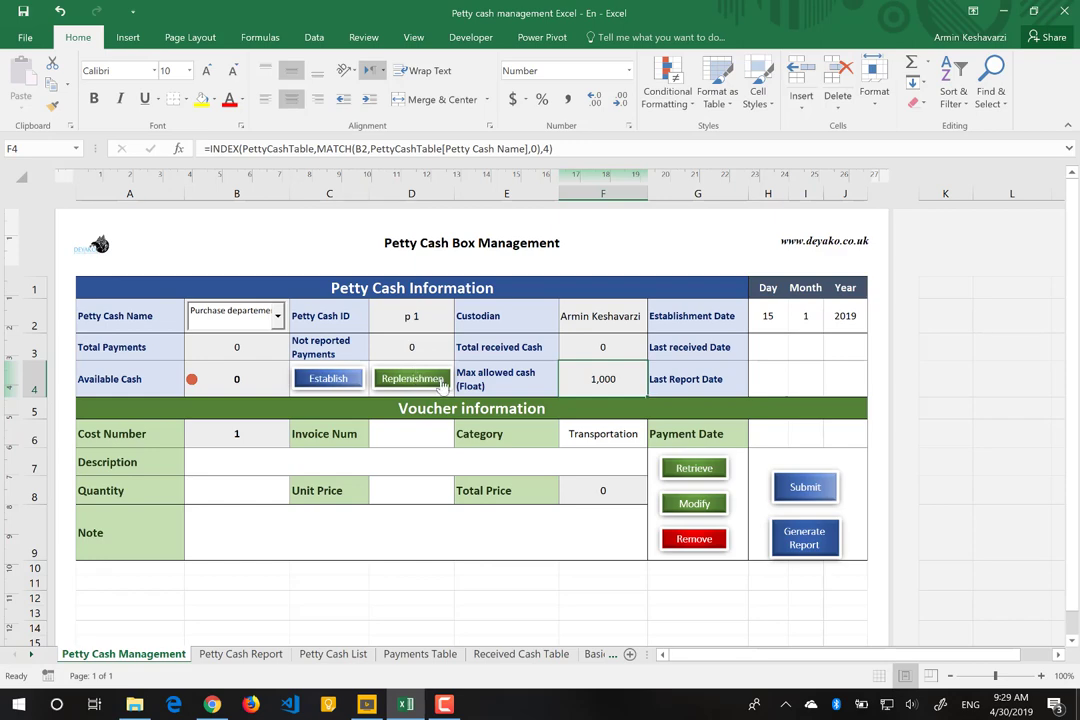
Step: Record received cash receipt 1234 for 1000 with the note 'Intital cash amount'
{"action": "left_click", "coordinate": [440, 381]}
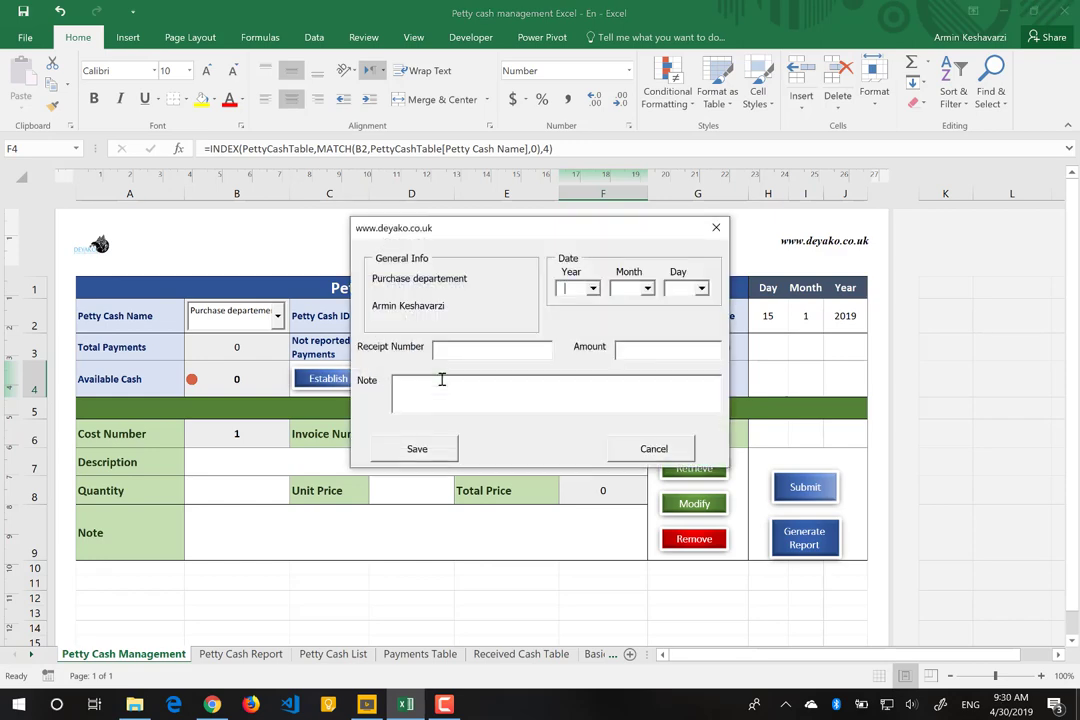
{"action": "left_click", "coordinate": [447, 347]}
{"action": "type", "text": "1234"}
{"action": "left_click", "coordinate": [672, 349]}
{"action": "type", "text": "1000"}
{"action": "left_click", "coordinate": [494, 390]}
{"action": "type", "text": "Intital cash amount"}
Step: Date the receipt 15/1/2019 and save the petty cash establishment
{"action": "left_click", "coordinate": [592, 288]}
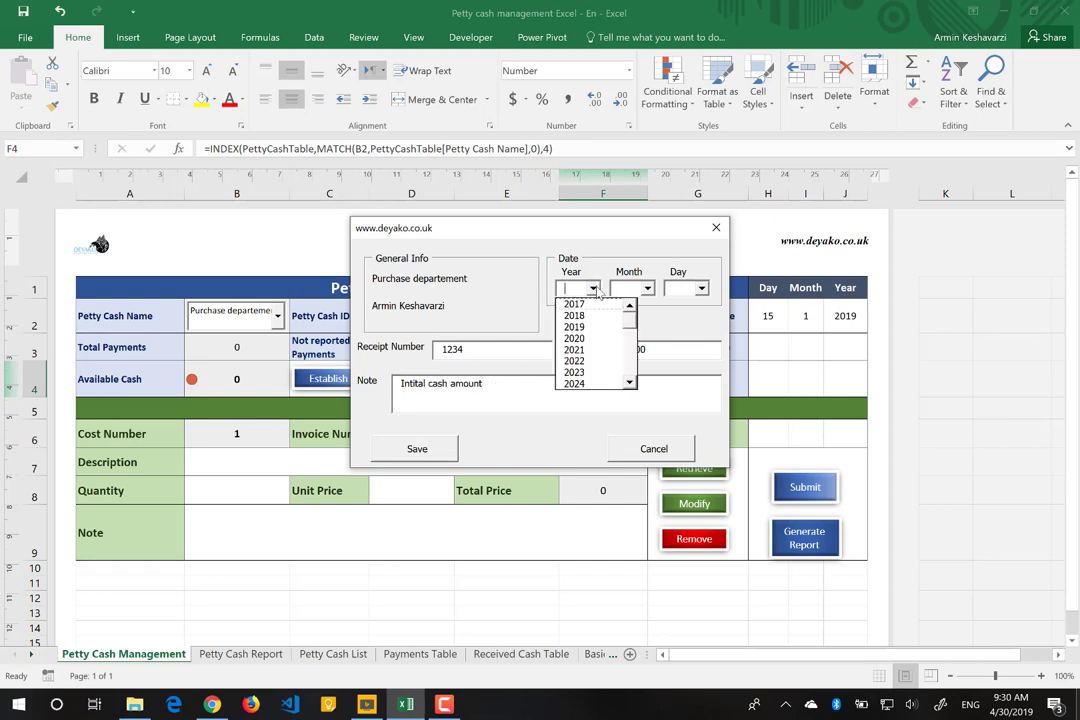
{"action": "left_click", "coordinate": [588, 327]}
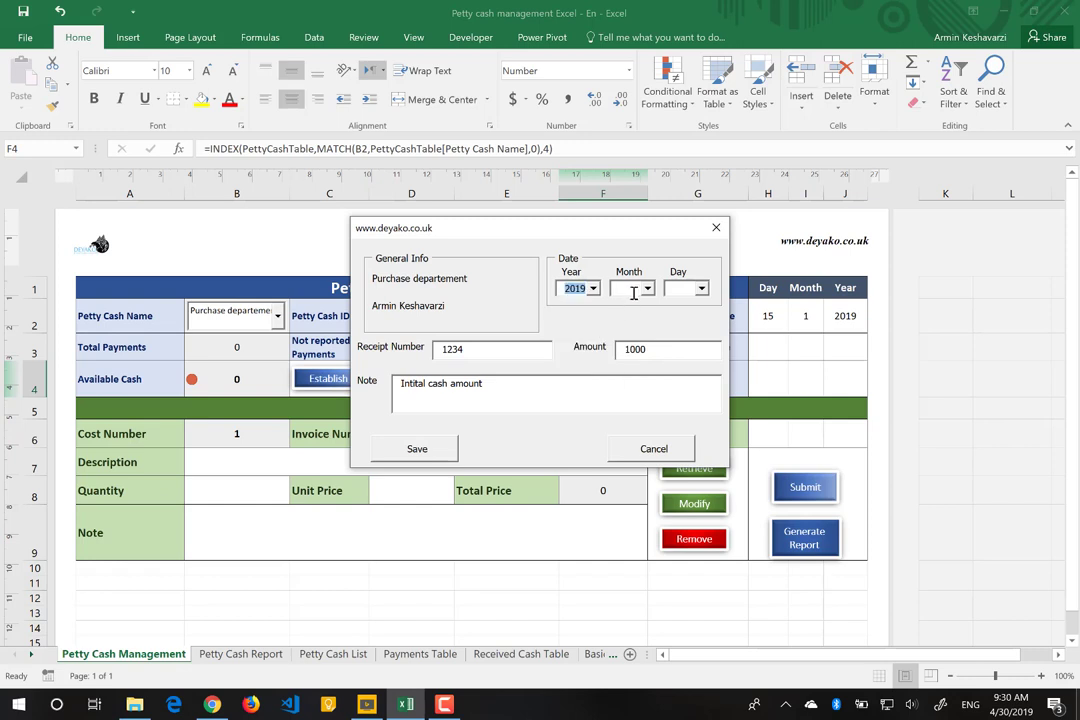
{"action": "left_click", "coordinate": [632, 289]}
{"action": "left_click", "coordinate": [628, 304]}
{"action": "left_click", "coordinate": [702, 289]}
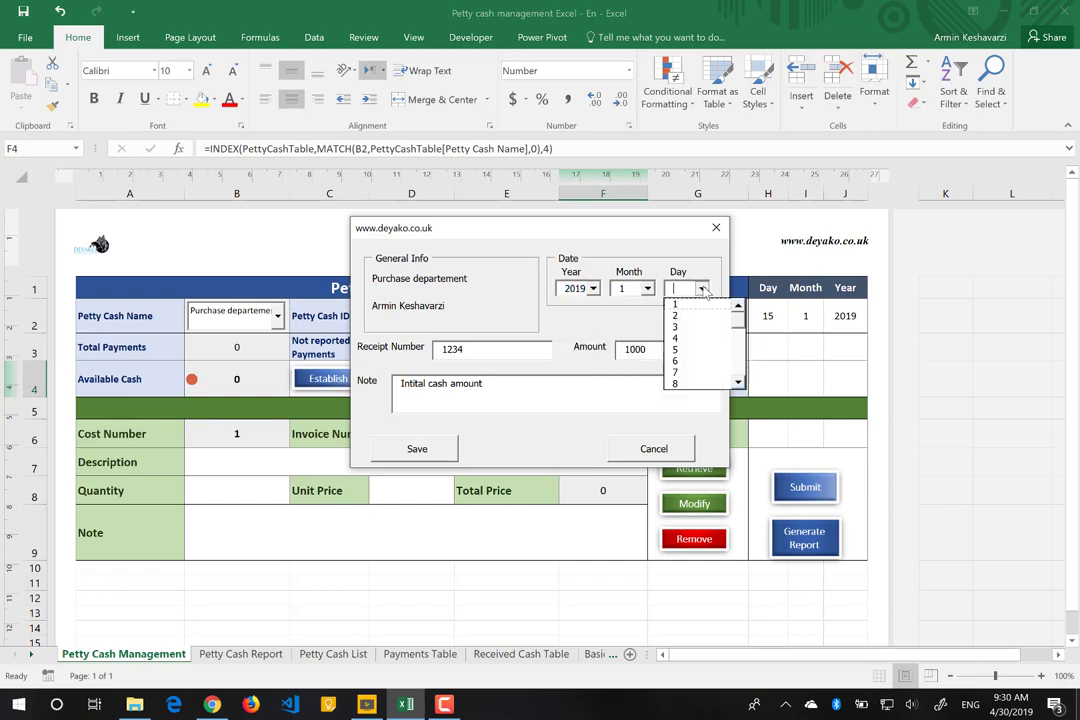
{"action": "left_click", "coordinate": [737, 383]}
{"action": "left_click", "coordinate": [737, 383]}
{"action": "left_click", "coordinate": [737, 383]}
{"action": "left_click", "coordinate": [737, 383]}
{"action": "left_click", "coordinate": [737, 383]}
{"action": "left_click", "coordinate": [737, 383]}
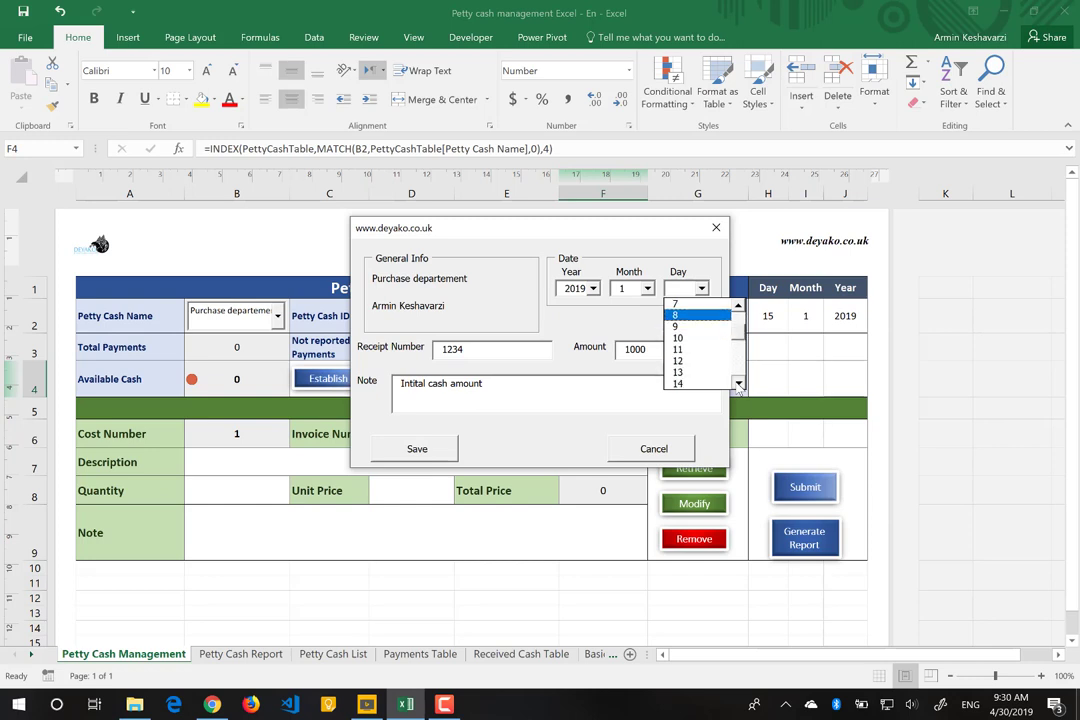
{"action": "left_click", "coordinate": [737, 383]}
{"action": "left_click", "coordinate": [737, 383]}
{"action": "left_click", "coordinate": [697, 373]}
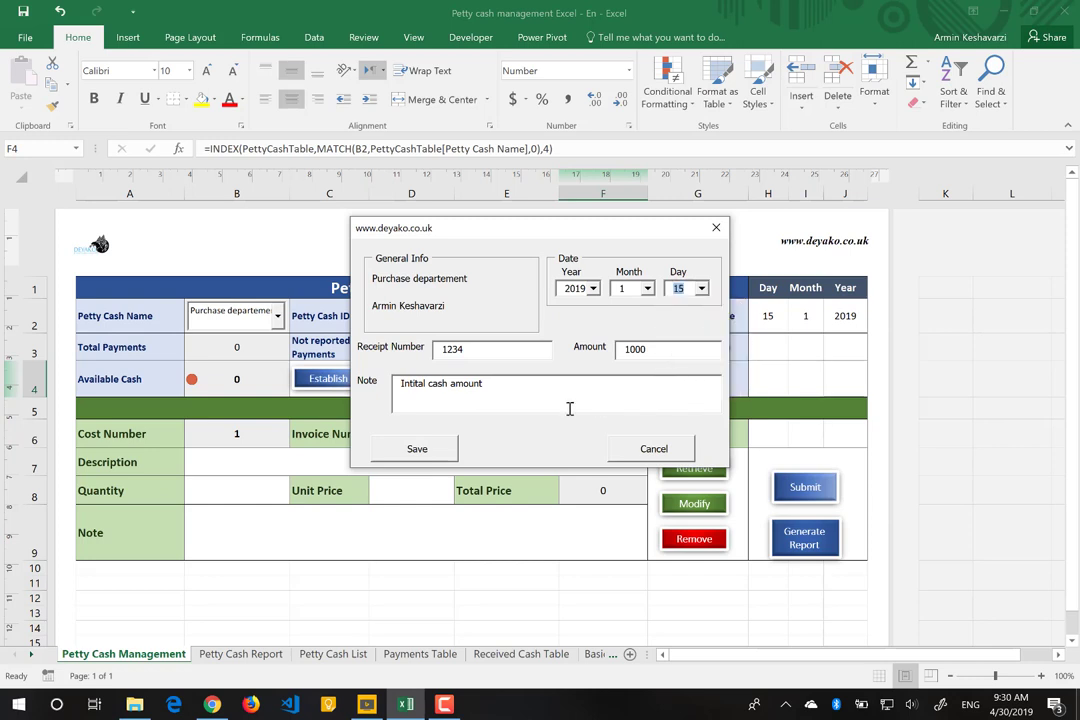
{"action": "left_click", "coordinate": [421, 449]}
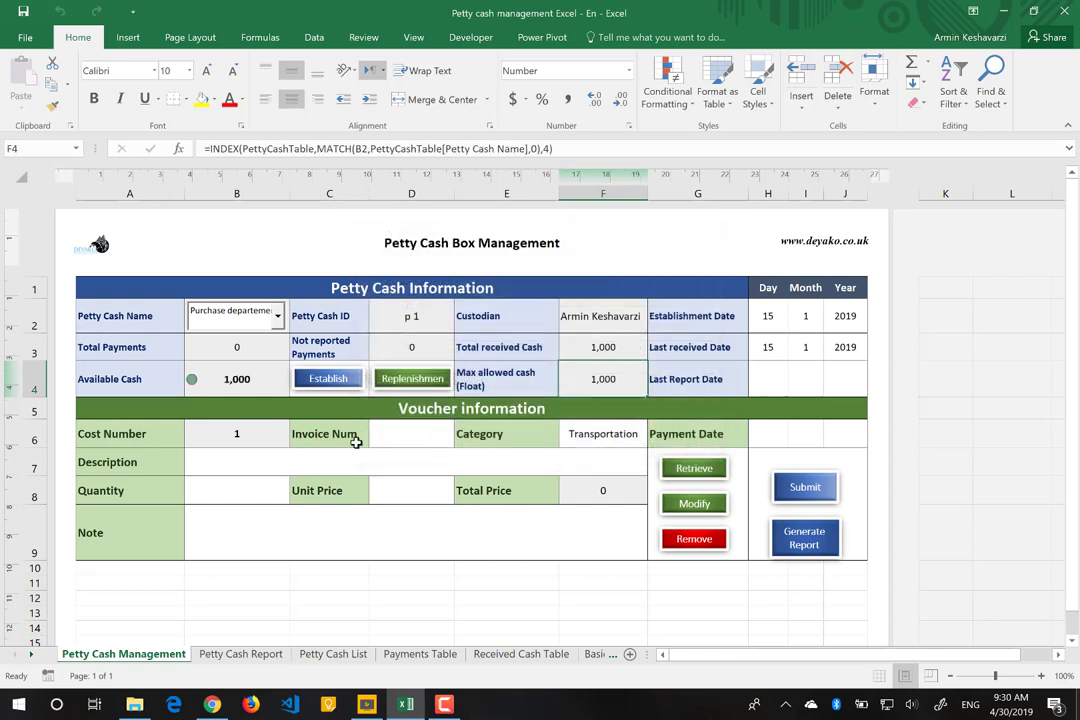
Step: Inspect the available cash and Total Payments formulas, trying cost number 4 and reselecting Purchase departement
{"action": "left_click", "coordinate": [251, 382]}
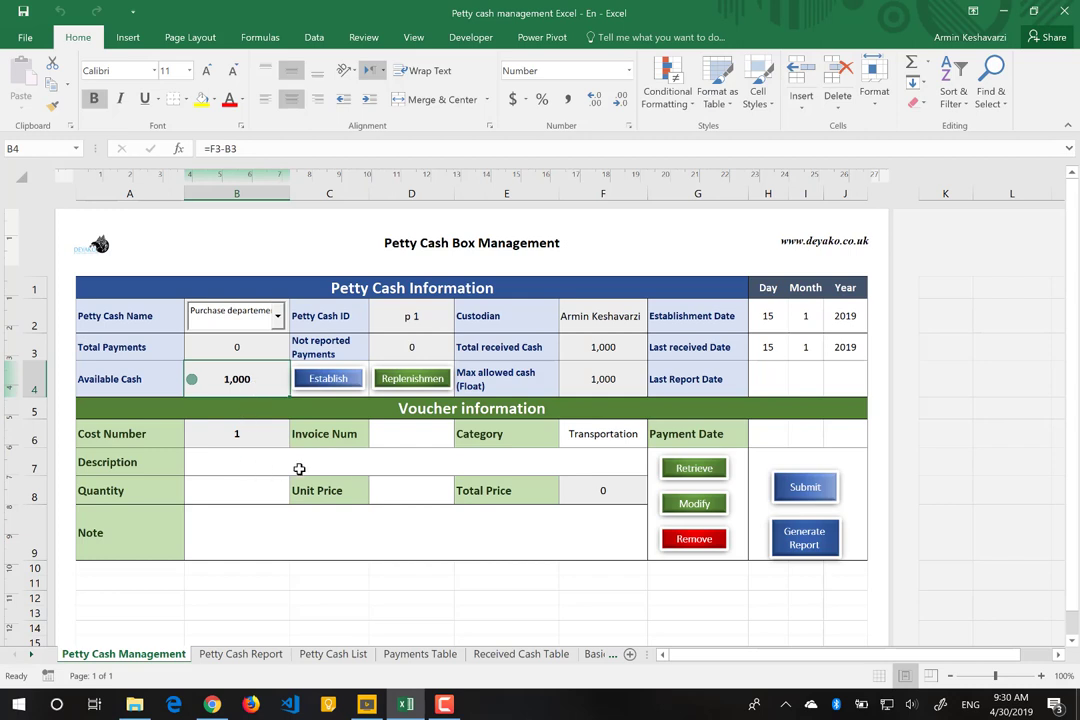
{"action": "left_click", "coordinate": [132, 437]}
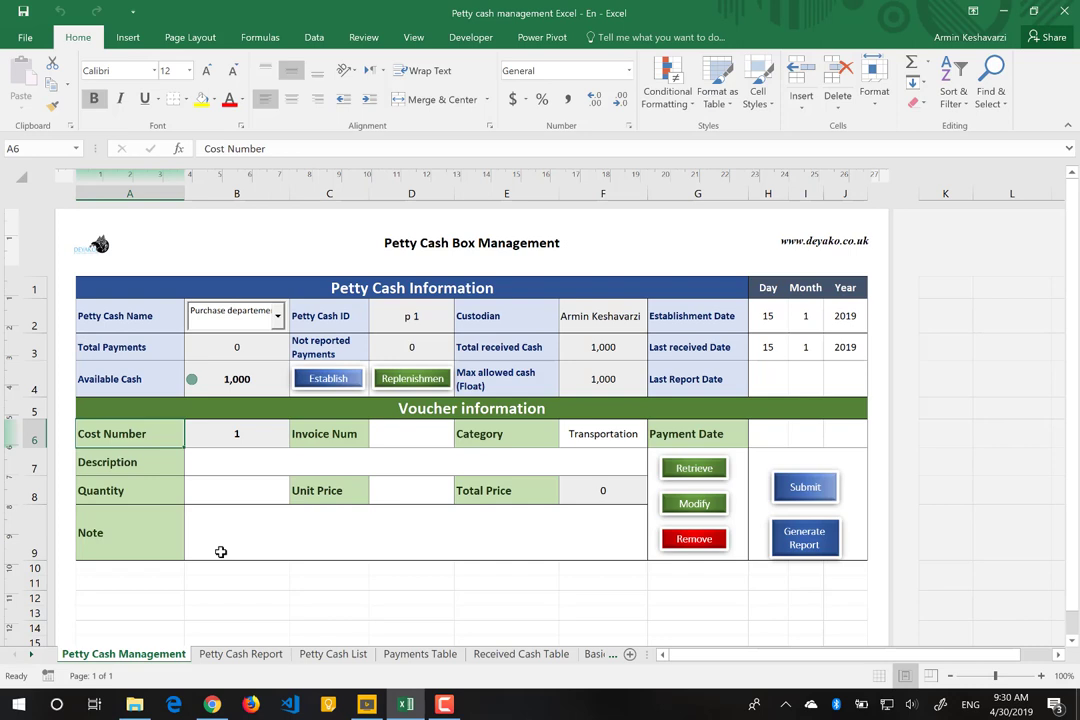
{"action": "left_click", "coordinate": [263, 434]}
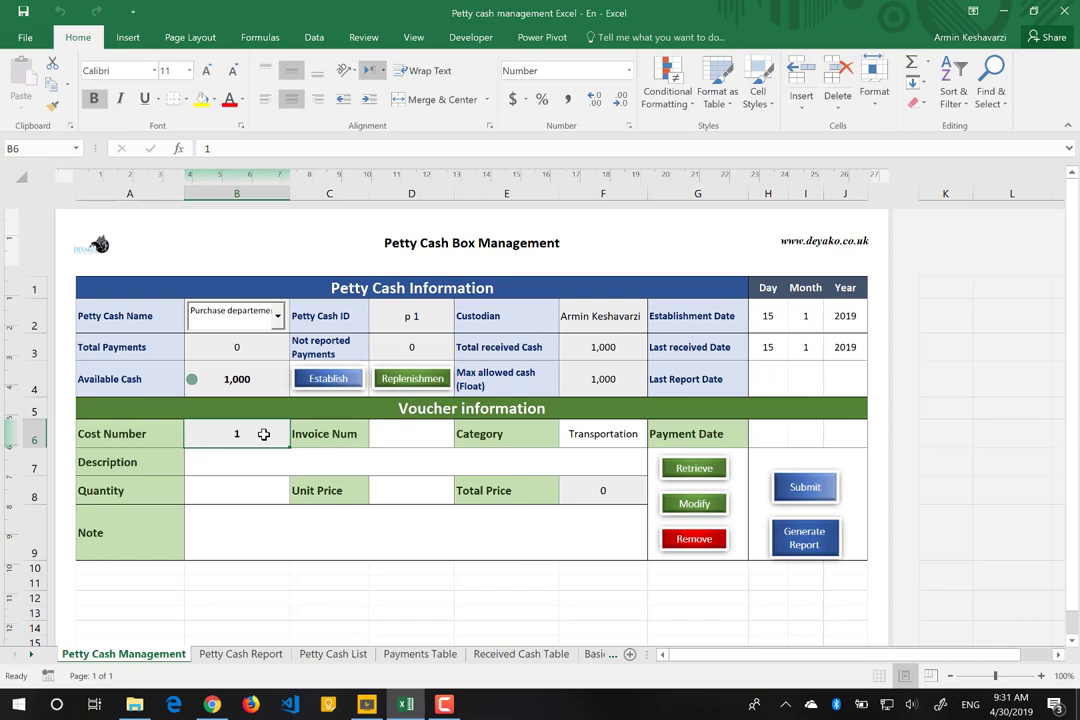
{"action": "type", "text": "4"}
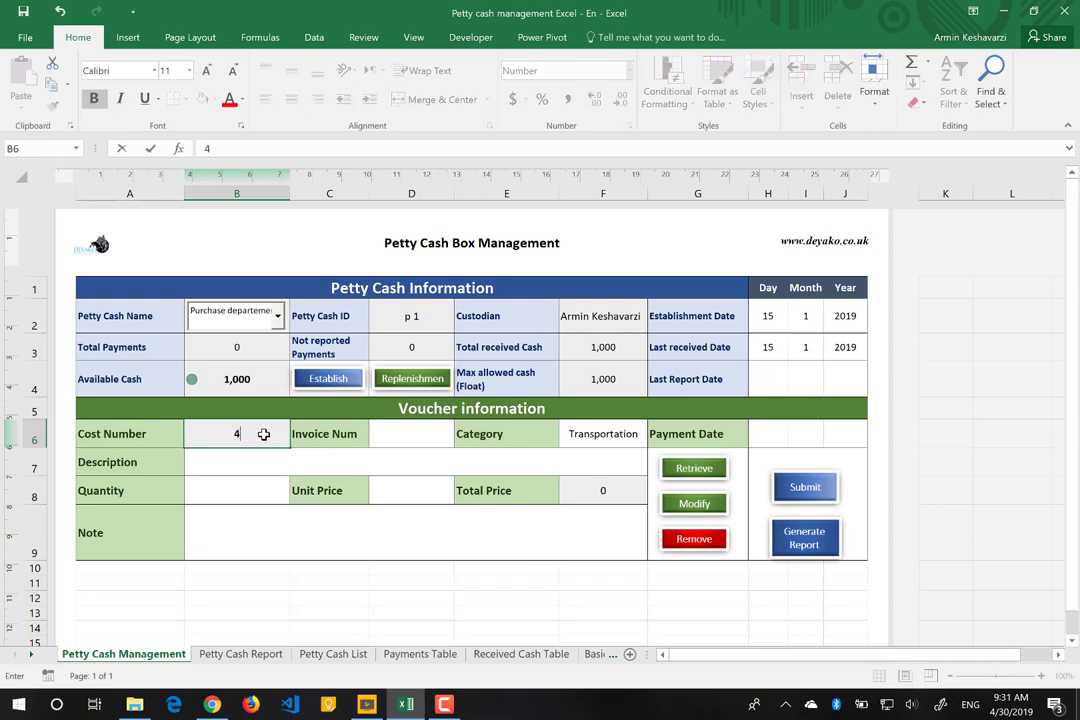
{"action": "key", "text": "Return"}
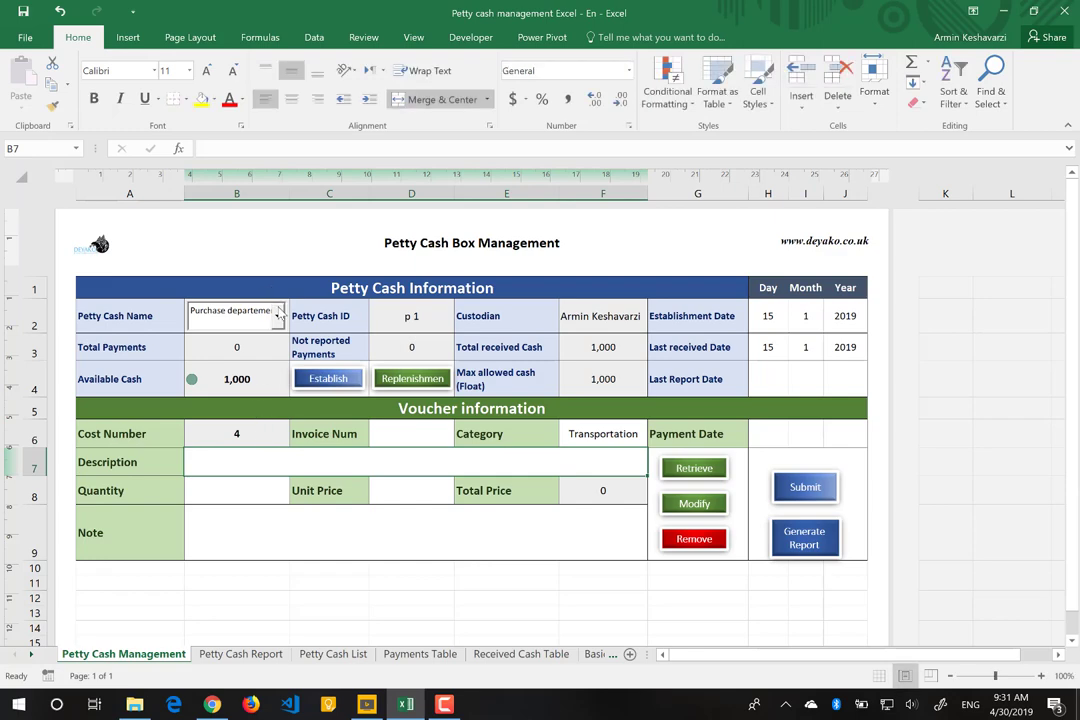
{"action": "left_click", "coordinate": [268, 316]}
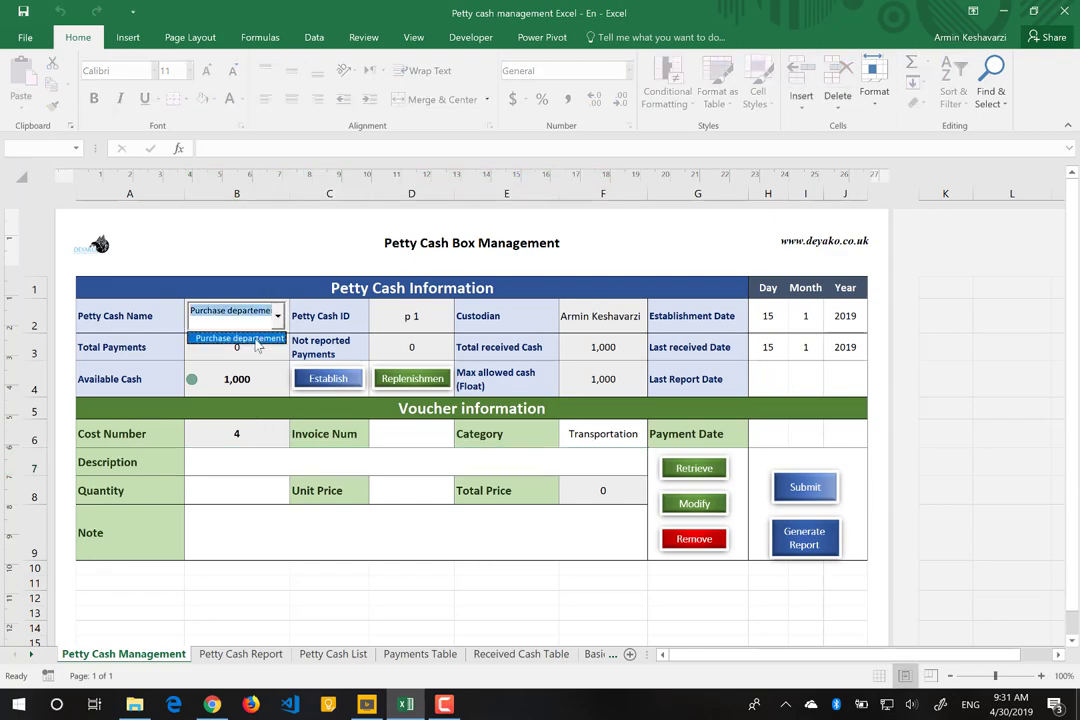
{"action": "left_click", "coordinate": [255, 339]}
{"action": "left_click", "coordinate": [236, 350]}
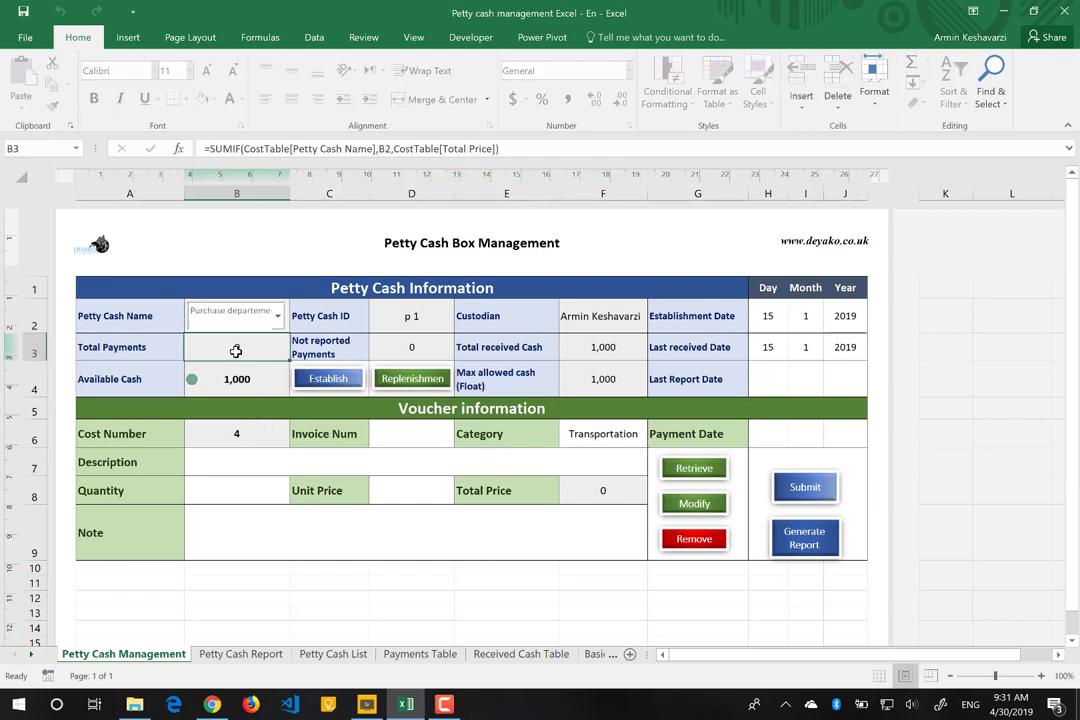
{"action": "left_click", "coordinate": [241, 436]}
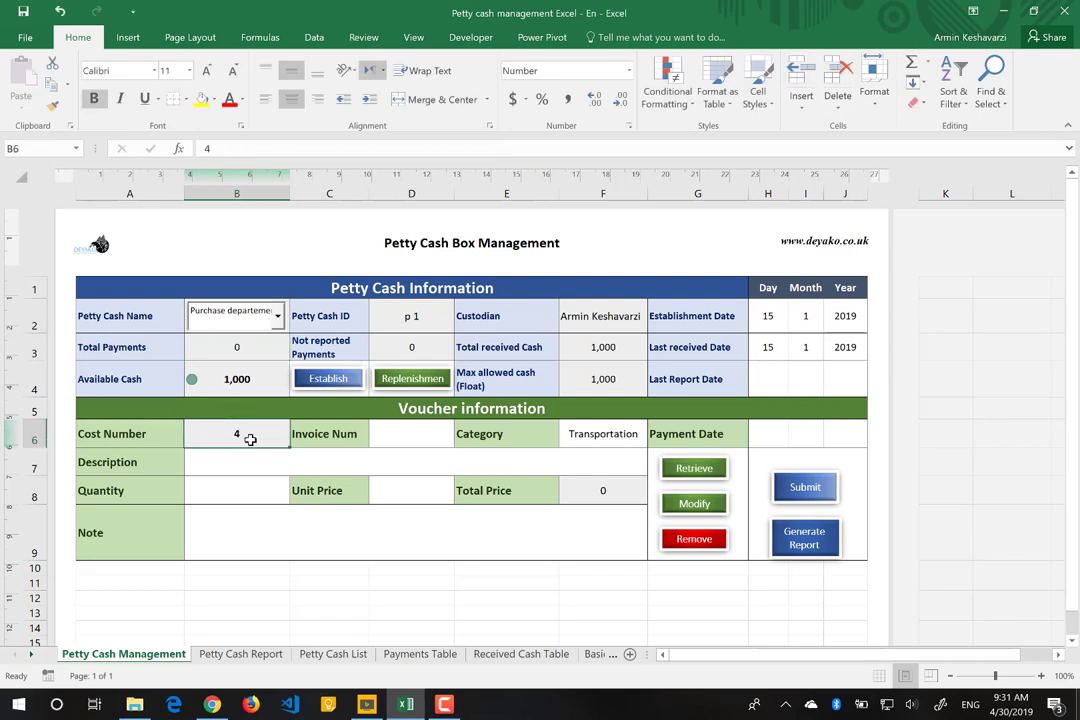
{"action": "left_click", "coordinate": [346, 467]}
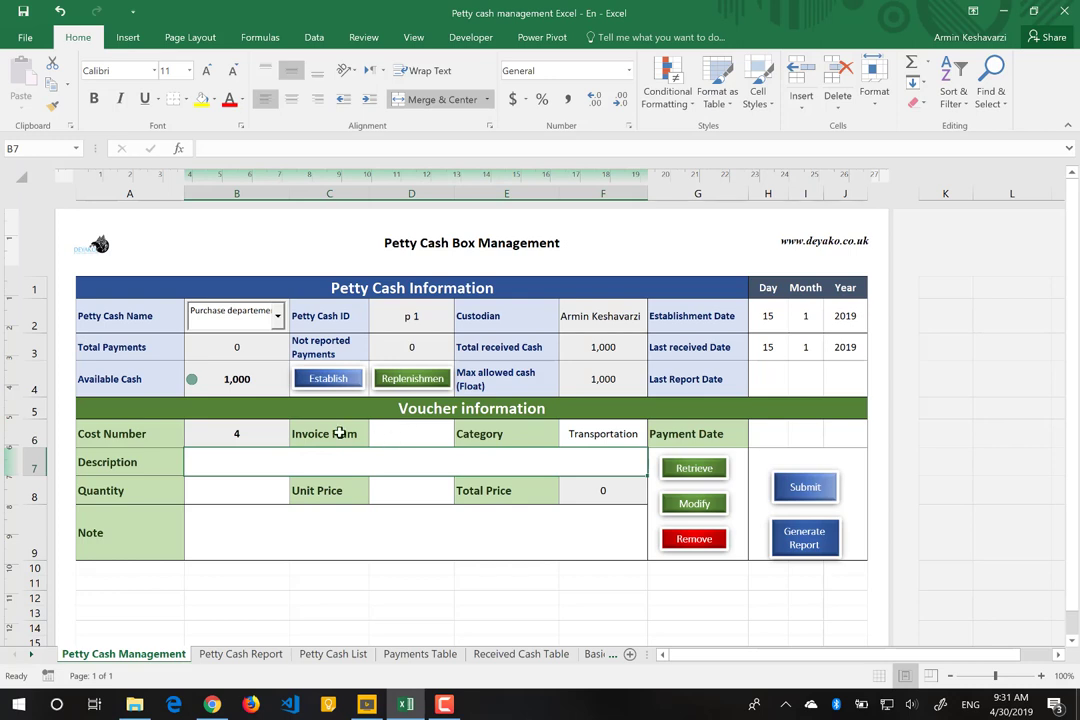
Step: Set the voucher's cost number to 1 and invoice number to 321
{"action": "double_click", "coordinate": [263, 425]}
{"action": "type", "text": "1"}
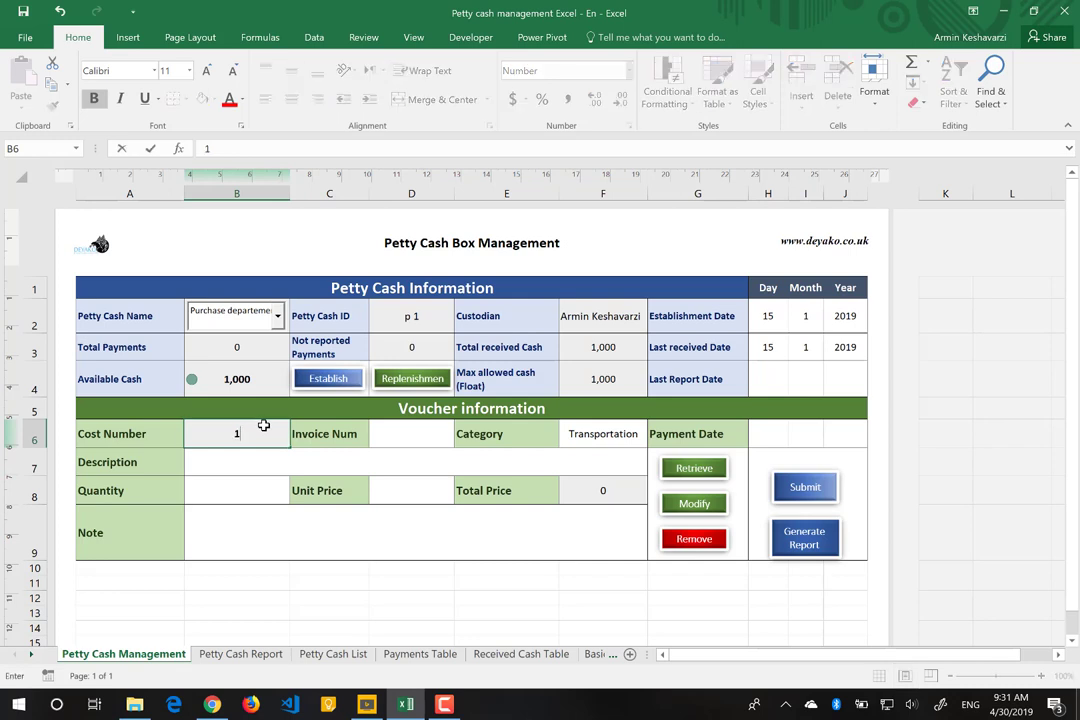
{"action": "key", "text": "Tab"}
{"action": "key", "text": "Tab"}
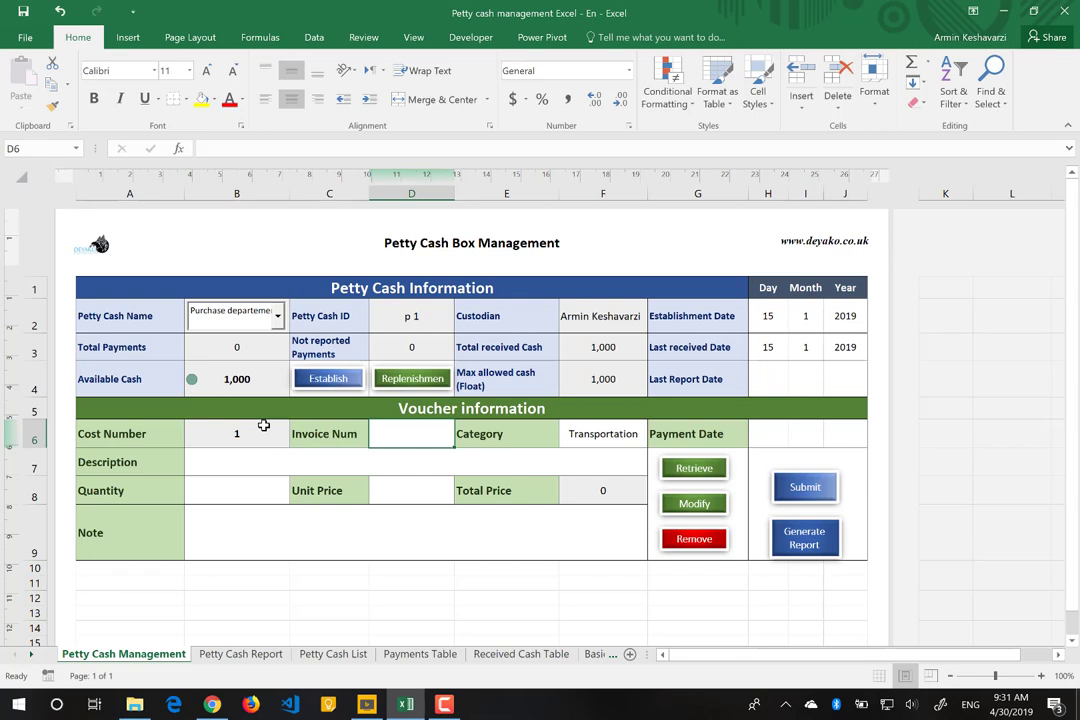
{"action": "type", "text": "123"}
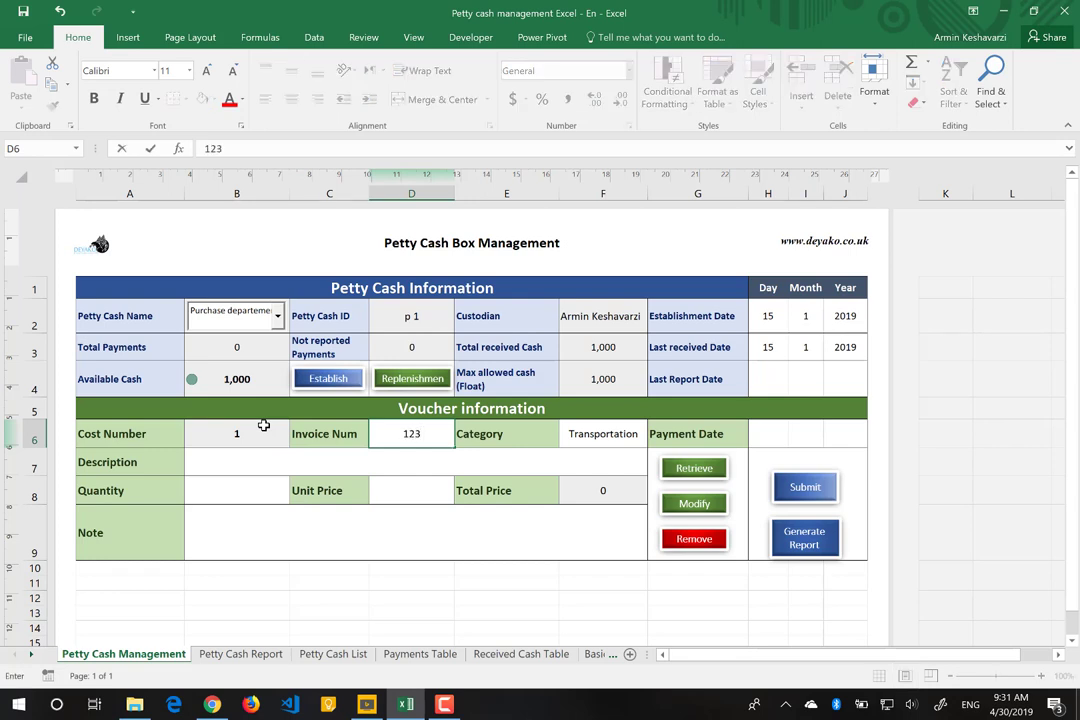
{"action": "key", "text": "BackSpace"}
{"action": "key", "text": "BackSpace"}
{"action": "key", "text": "BackSpace"}
{"action": "type", "text": "321"}
{"action": "key", "text": "Tab"}
{"action": "key", "text": "Tab"}
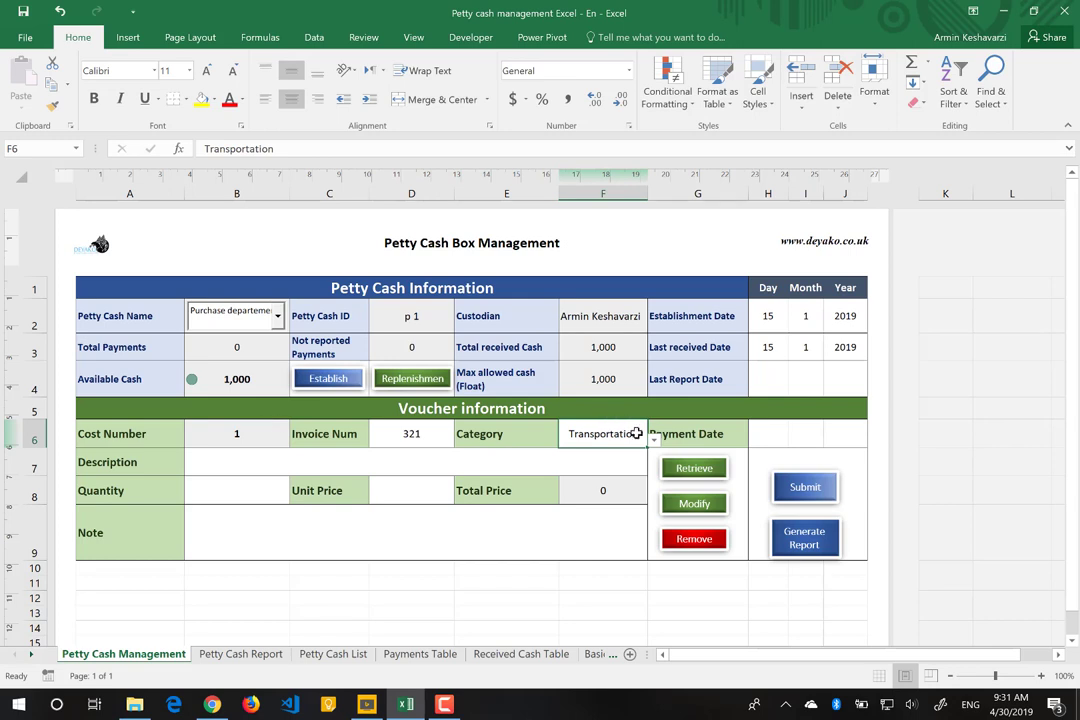
Step: Check the category list, keeping Transportation, then go to the Basic data sheet
{"action": "left_click", "coordinate": [653, 441]}
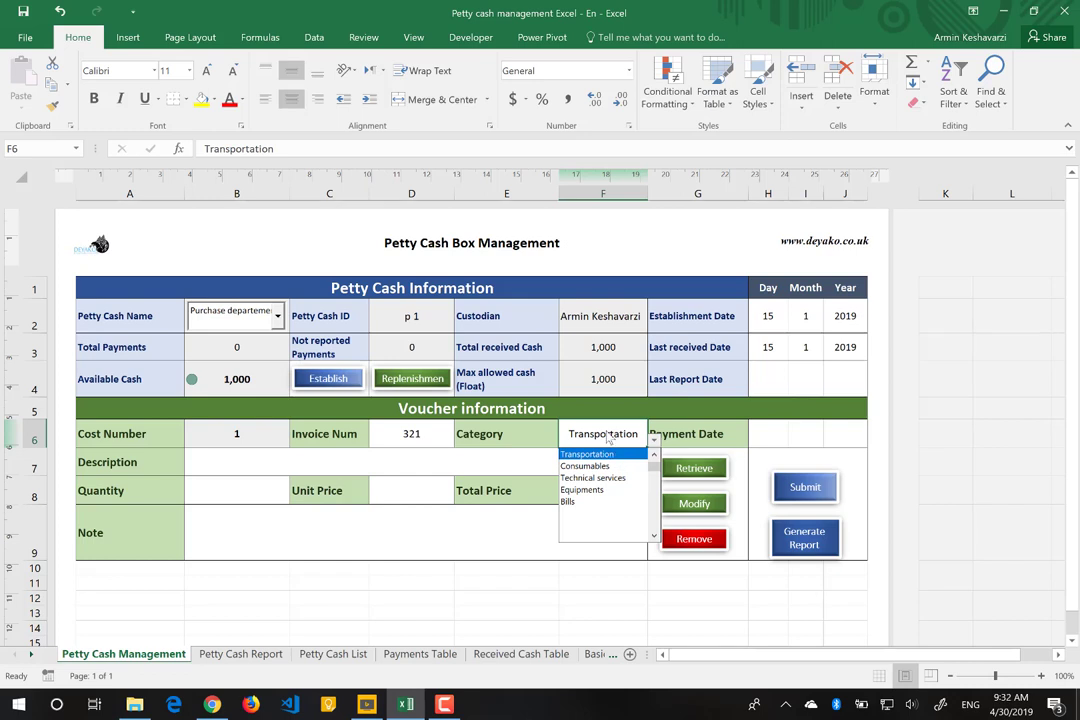
{"action": "left_click", "coordinate": [642, 454]}
{"action": "left_click", "coordinate": [653, 440]}
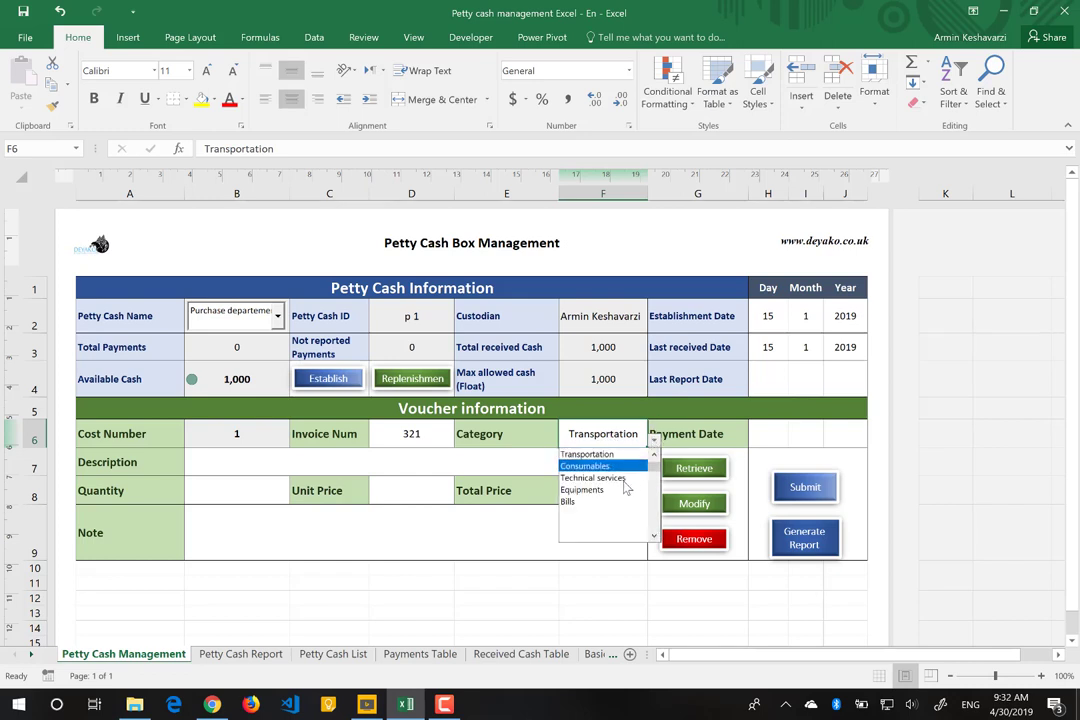
{"action": "key", "text": "Escape"}
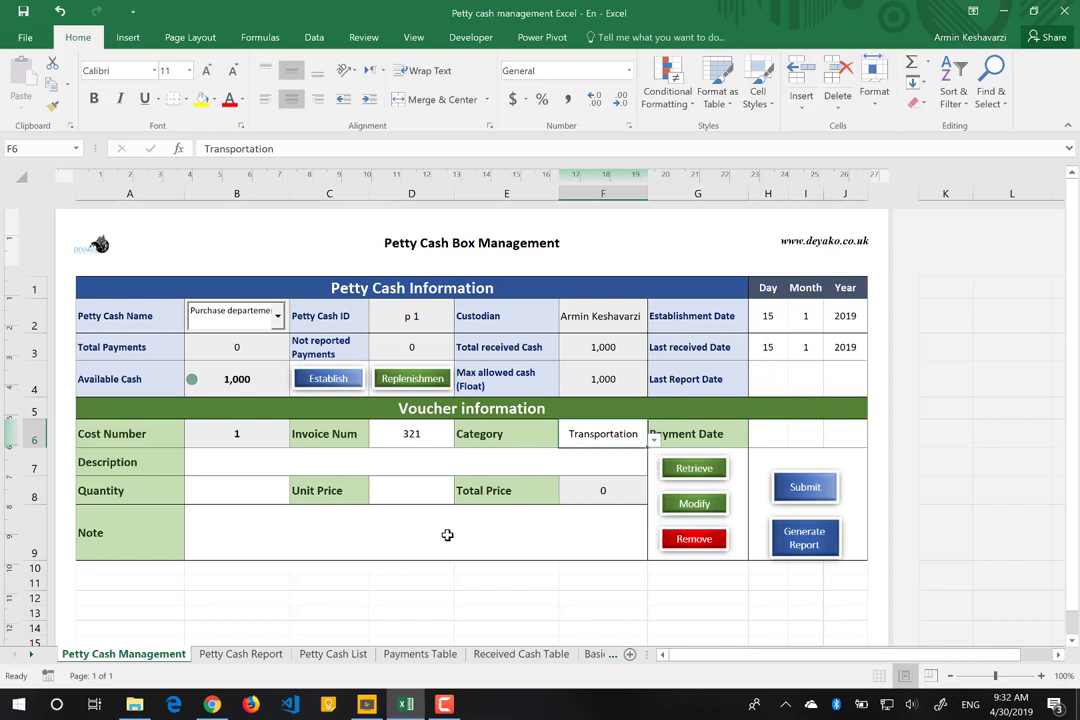
{"action": "left_click", "coordinate": [594, 655]}
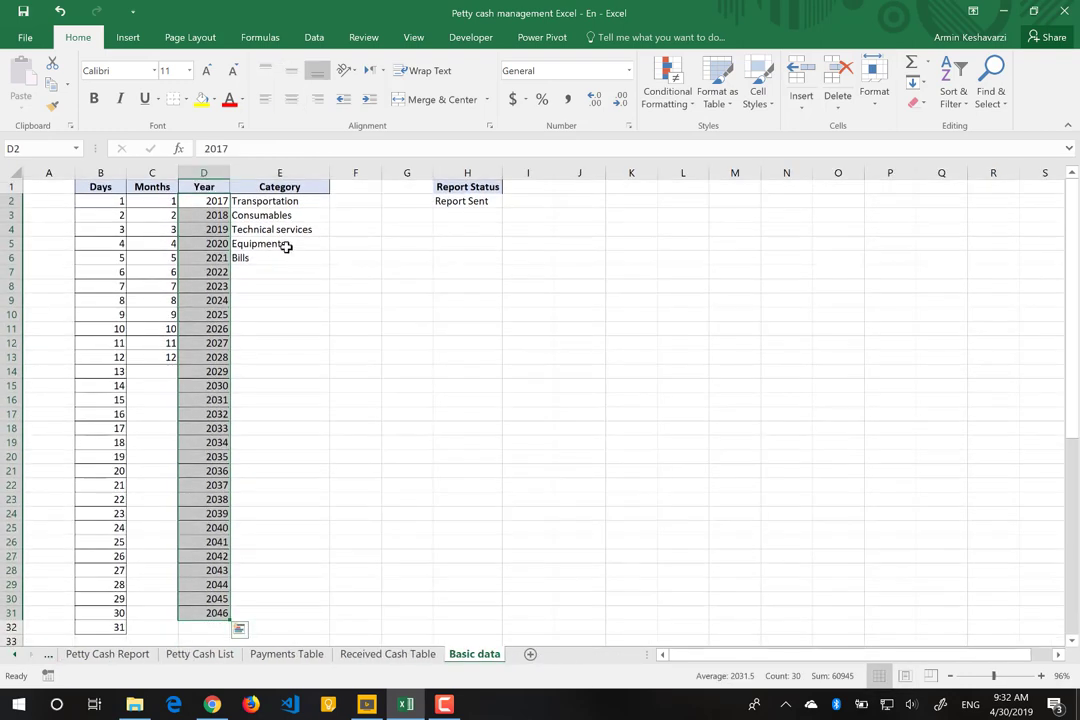
Step: Rename the Consumables category to 'Consumables Products'
{"action": "left_click", "coordinate": [285, 202]}
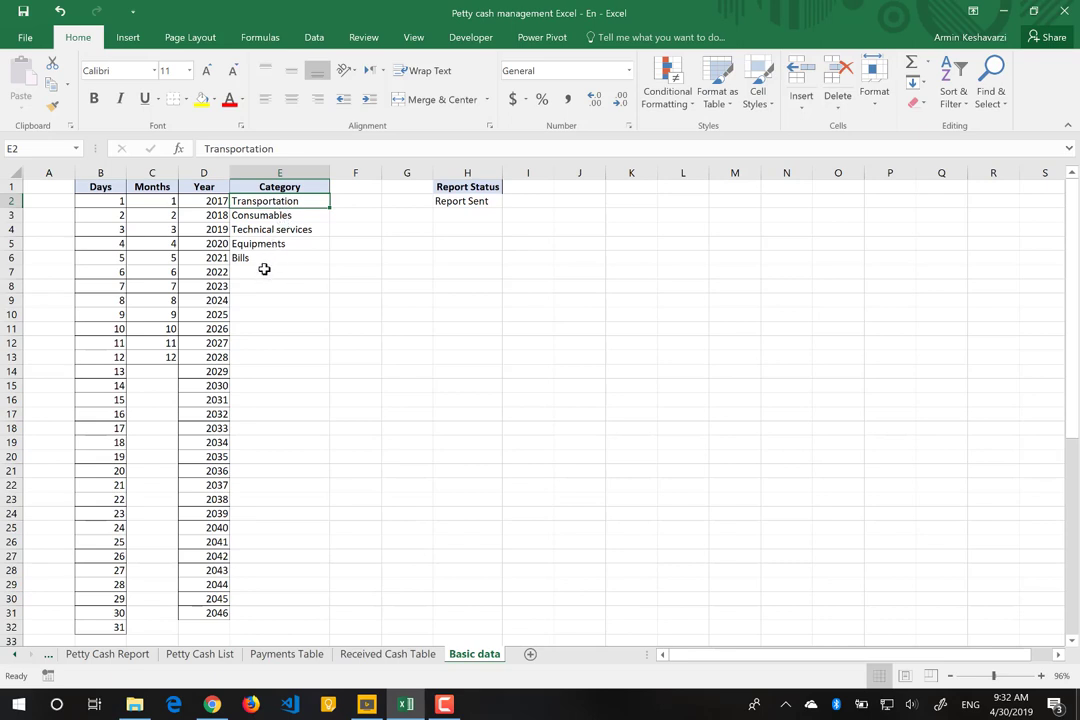
{"action": "double_click", "coordinate": [313, 216]}
{"action": "left_click", "coordinate": [281, 147]}
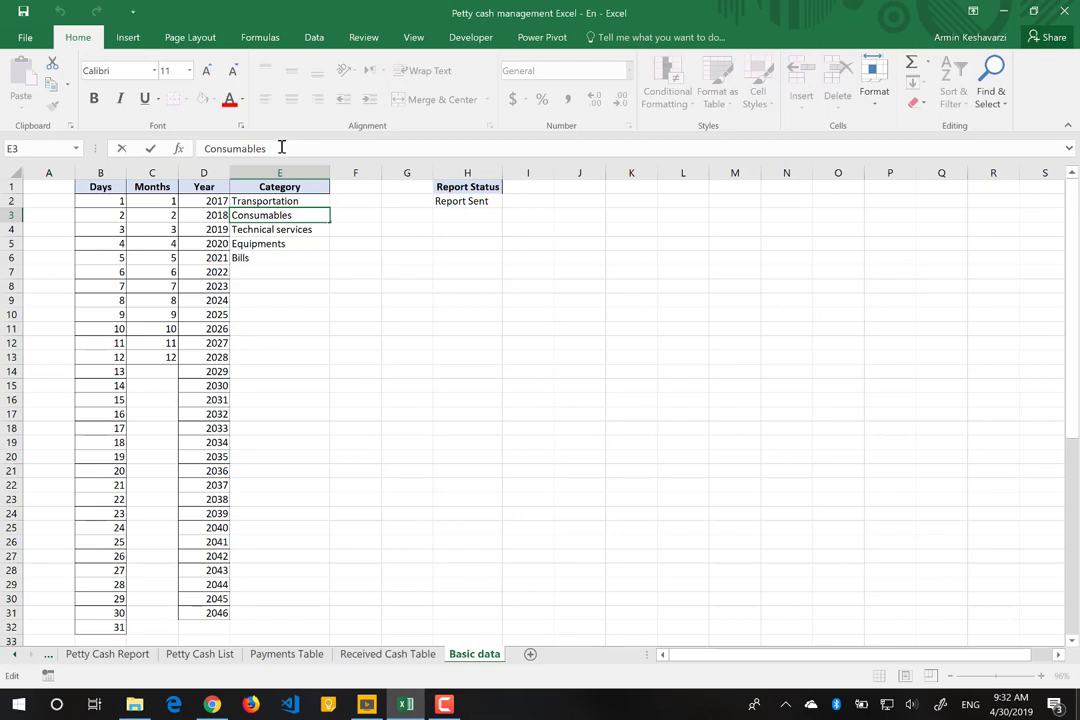
{"action": "type", "text": "Products"}
{"action": "key", "text": "Return"}
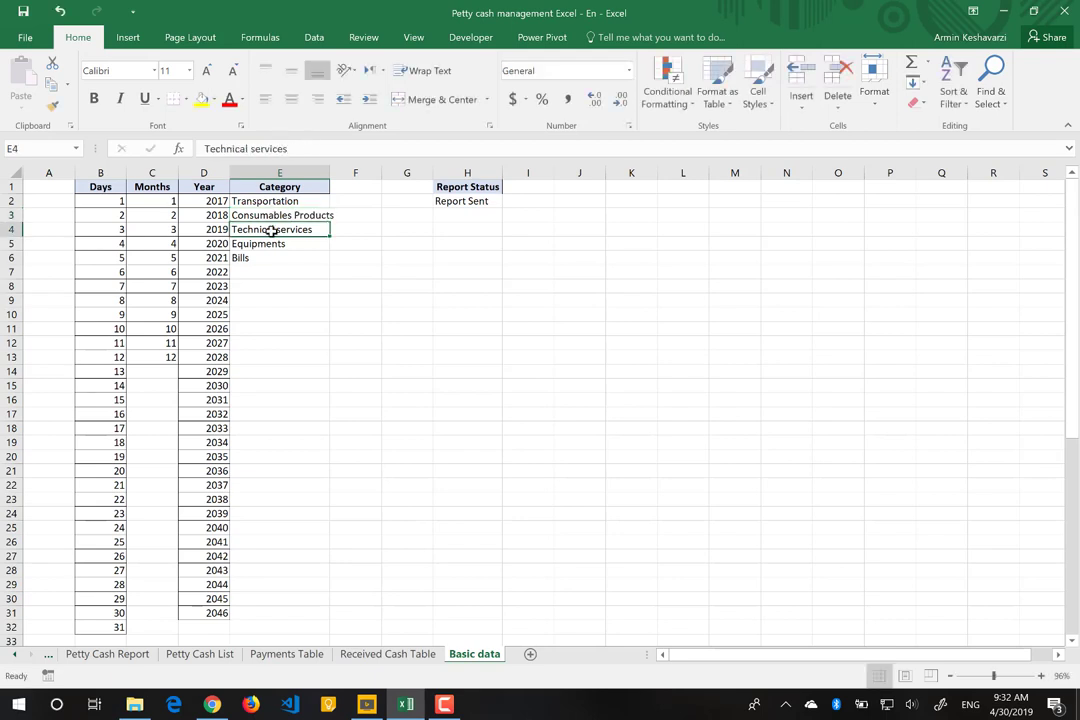
Step: Add a new category 'aaa' below Bills and return to the Petty Cash Management sheet
{"action": "left_click", "coordinate": [267, 268]}
{"action": "type", "text": "1"}
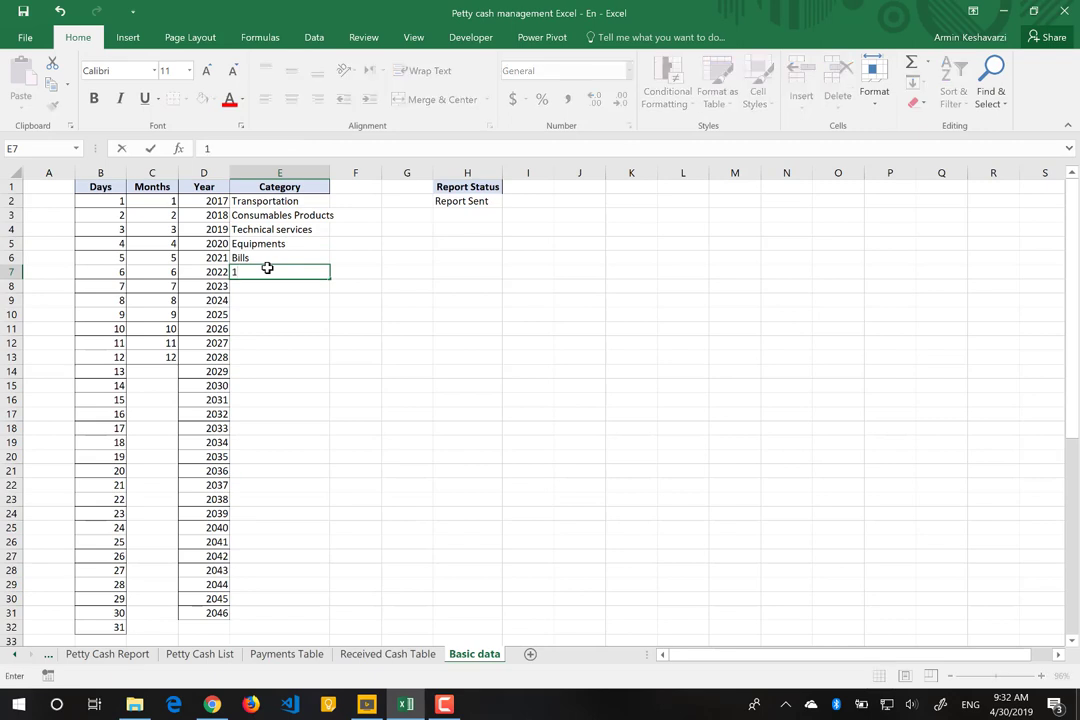
{"action": "key", "text": "BackSpace"}
{"action": "type", "text": "adada"}
{"action": "key", "text": "BackSpace"}
{"action": "key", "text": "BackSpace"}
{"action": "key", "text": "BackSpace"}
{"action": "key", "text": "BackSpace"}
{"action": "type", "text": "aa"}
{"action": "key", "text": "Return"}
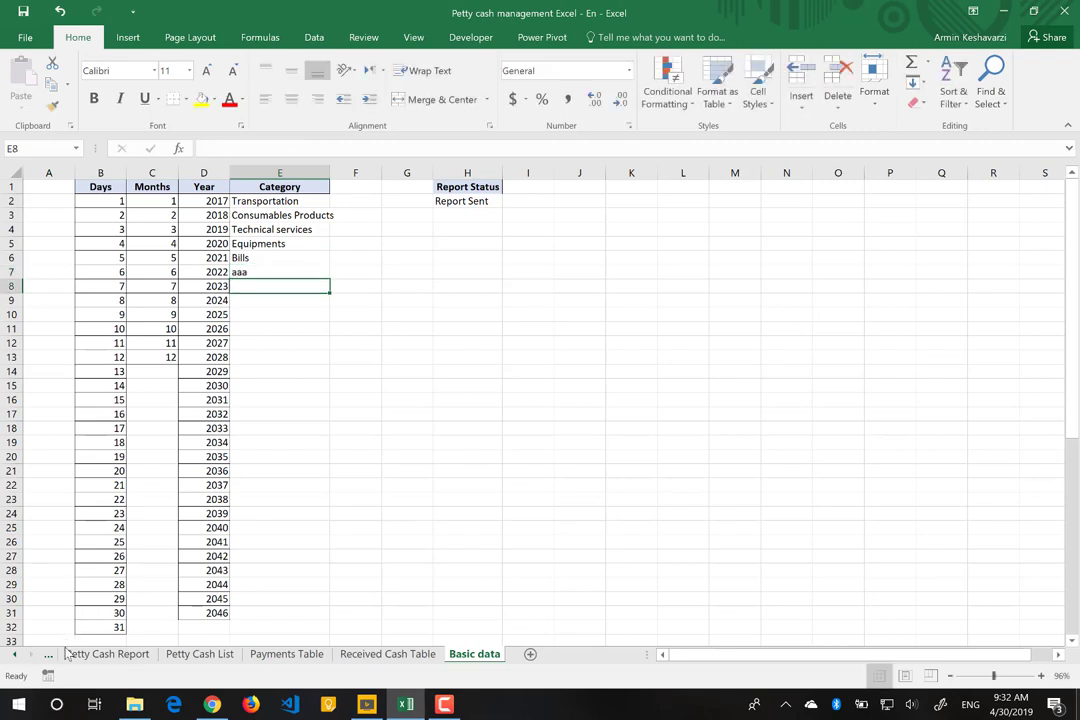
{"action": "left_click", "coordinate": [48, 653]}
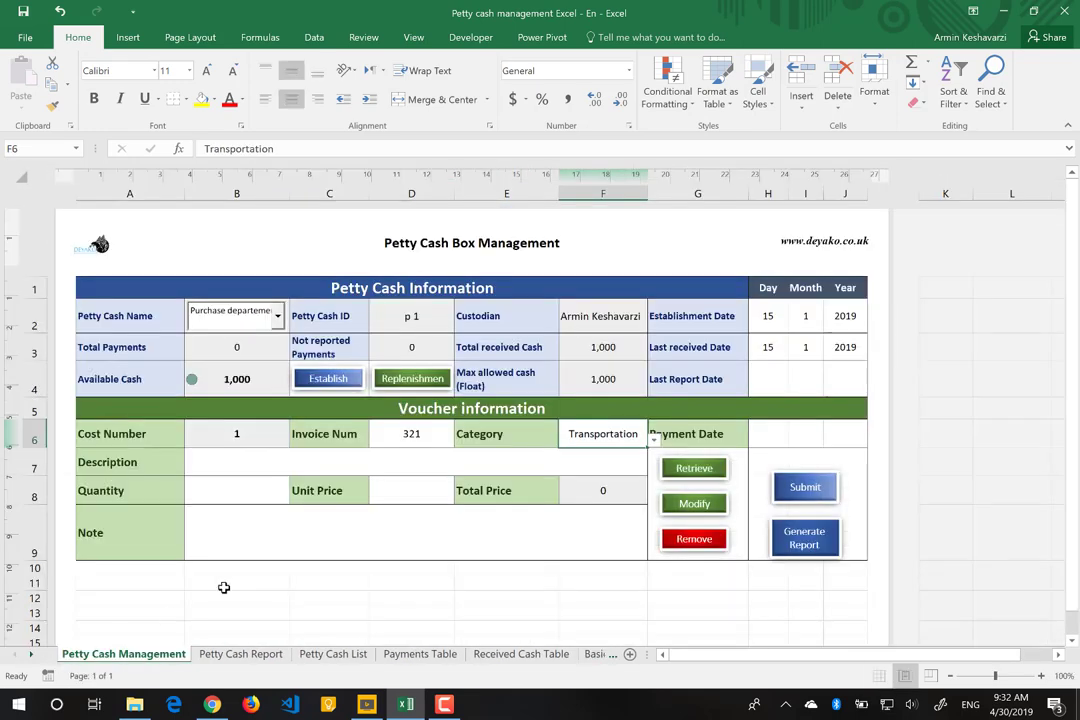
Step: Keep Transportation as the category and enter payment date 20 / 1 / 2019
{"action": "left_click", "coordinate": [653, 440]}
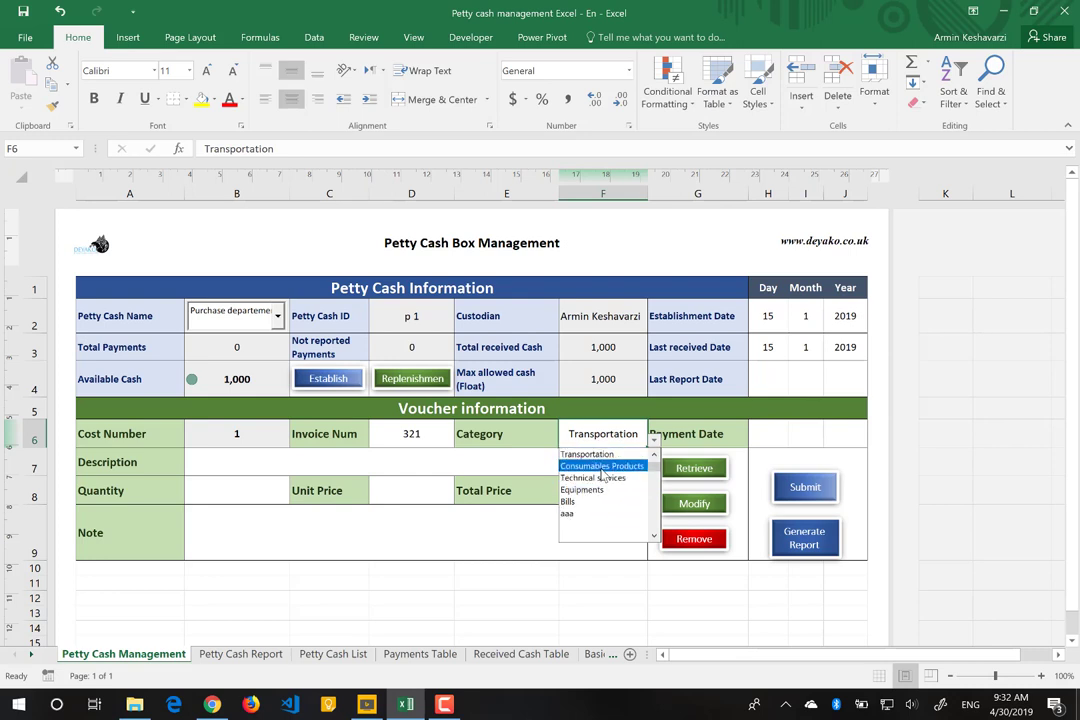
{"action": "left_click", "coordinate": [588, 454]}
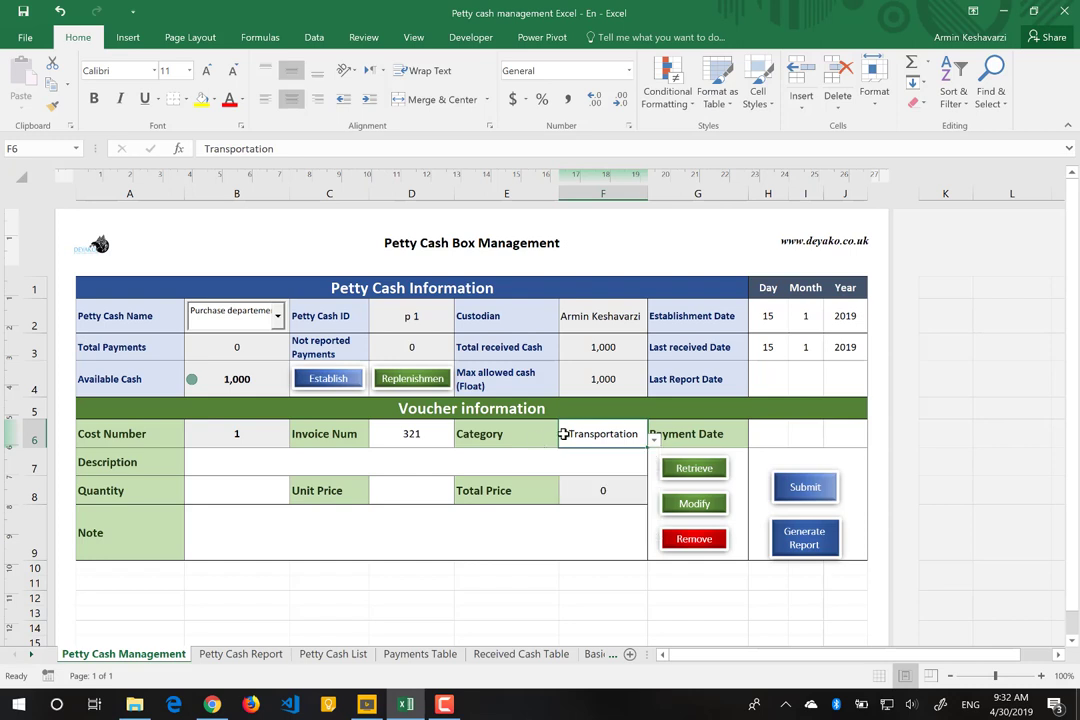
{"action": "left_click", "coordinate": [780, 434]}
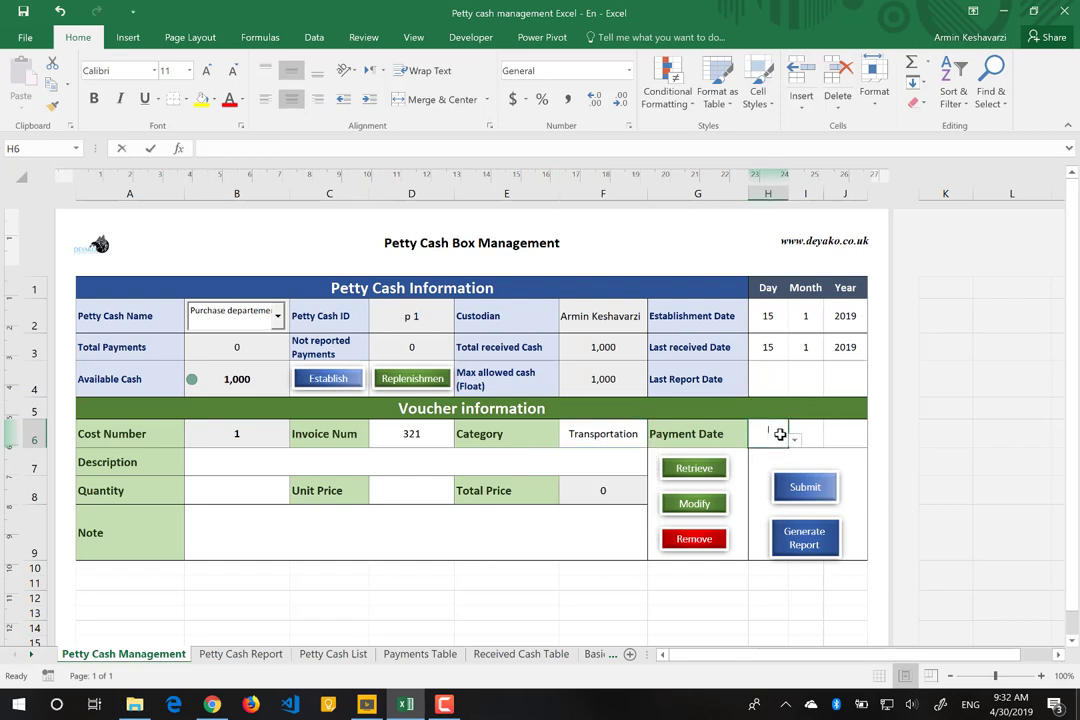
{"action": "type", "text": "20"}
{"action": "key", "text": "Tab"}
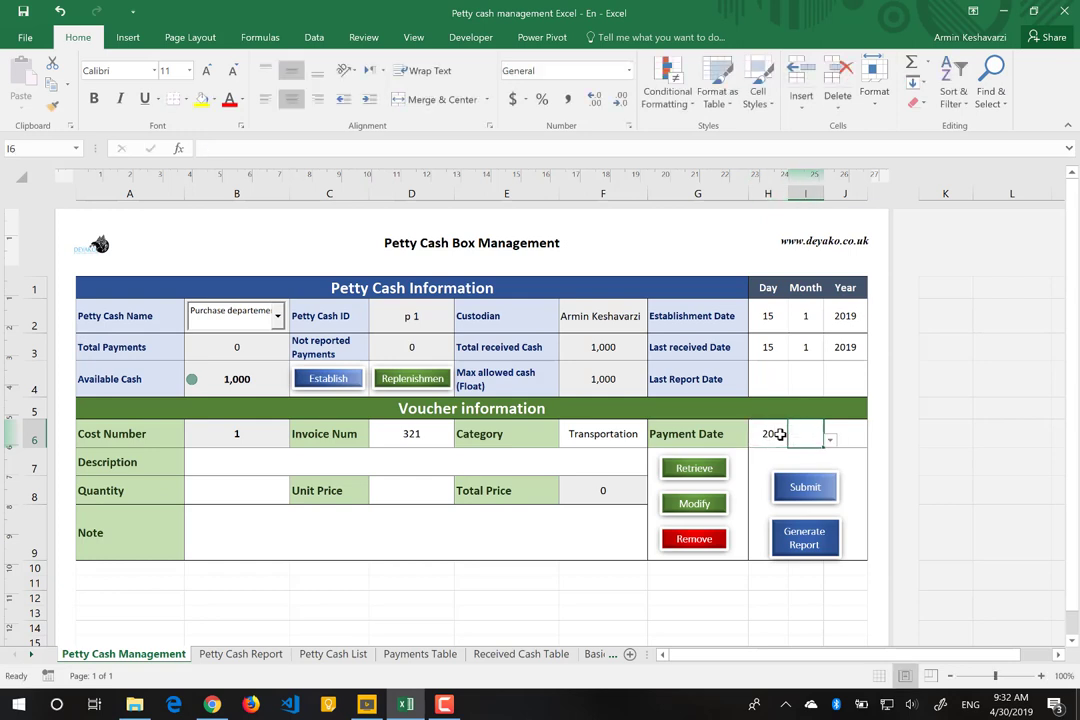
{"action": "type", "text": "1"}
{"action": "key", "text": "Tab"}
{"action": "type", "text": "2019"}
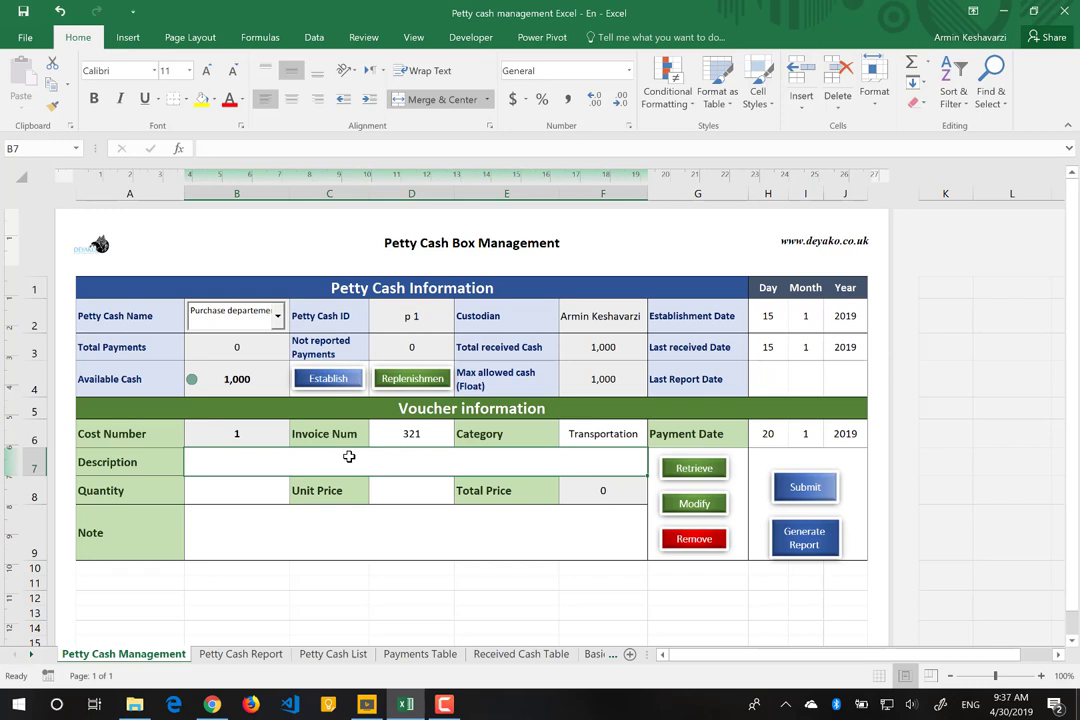
Step: Enter description 'Sending Box to Management depratmenet', quantity 1 and unit price 10, totalling 10
{"action": "type", "text": "Sending"}
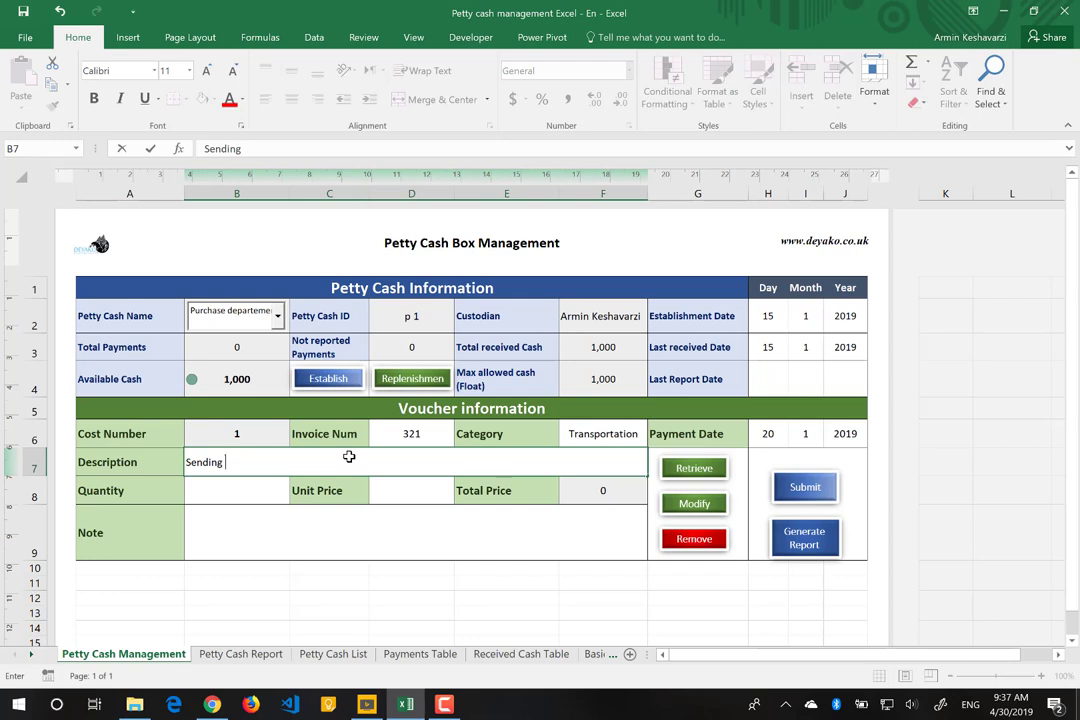
{"action": "type", "text": " Box to Management d"}
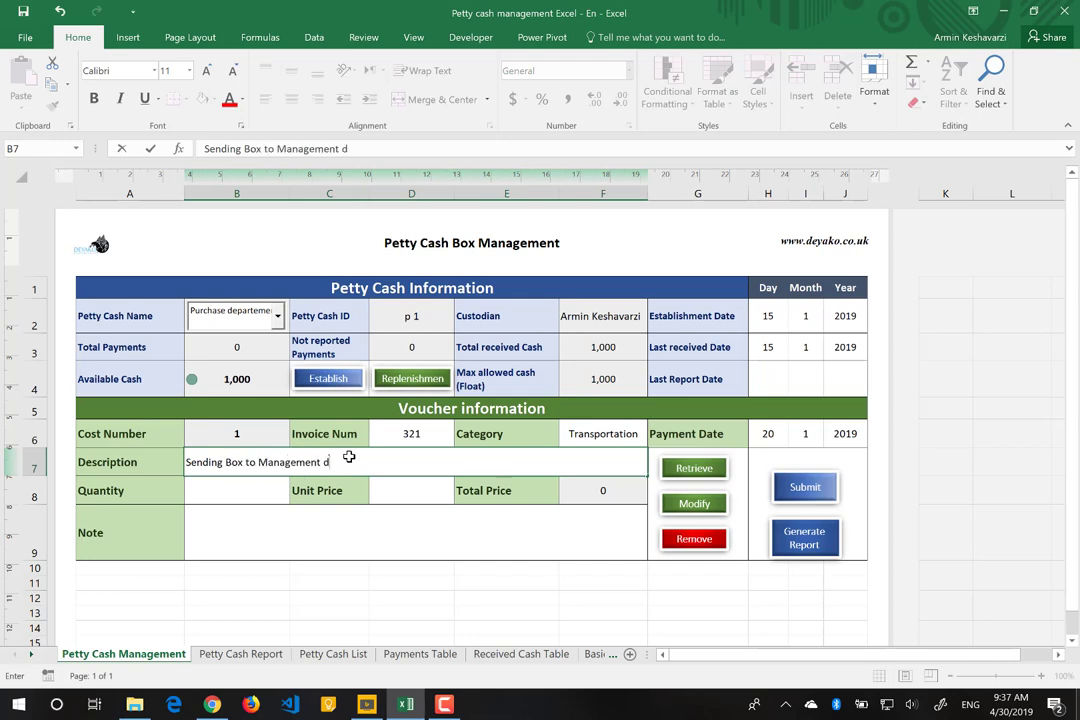
{"action": "type", "text": "epratmenet"}
{"action": "key", "text": "Return"}
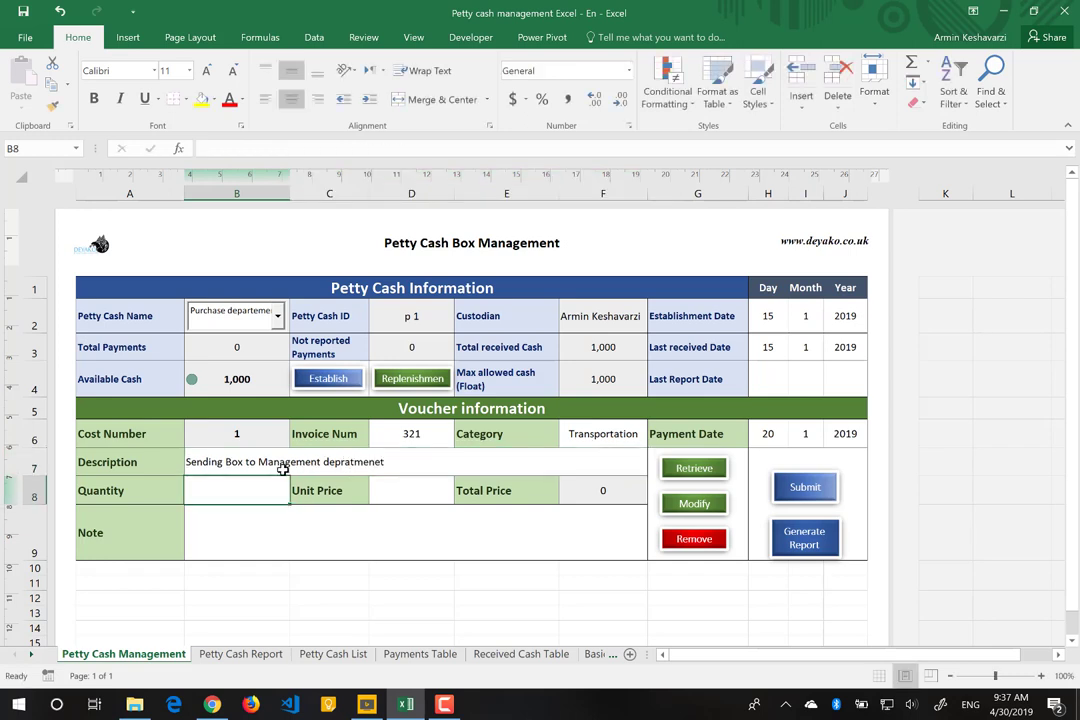
{"action": "type", "text": "1"}
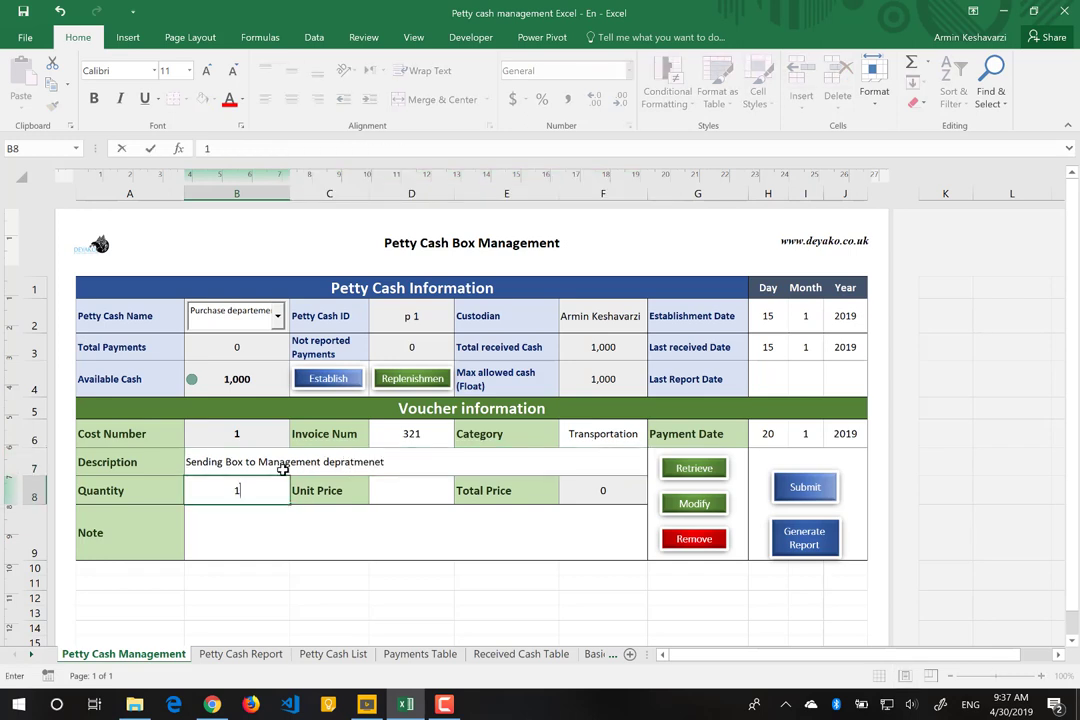
{"action": "key", "text": "Tab"}
{"action": "key", "text": "Tab"}
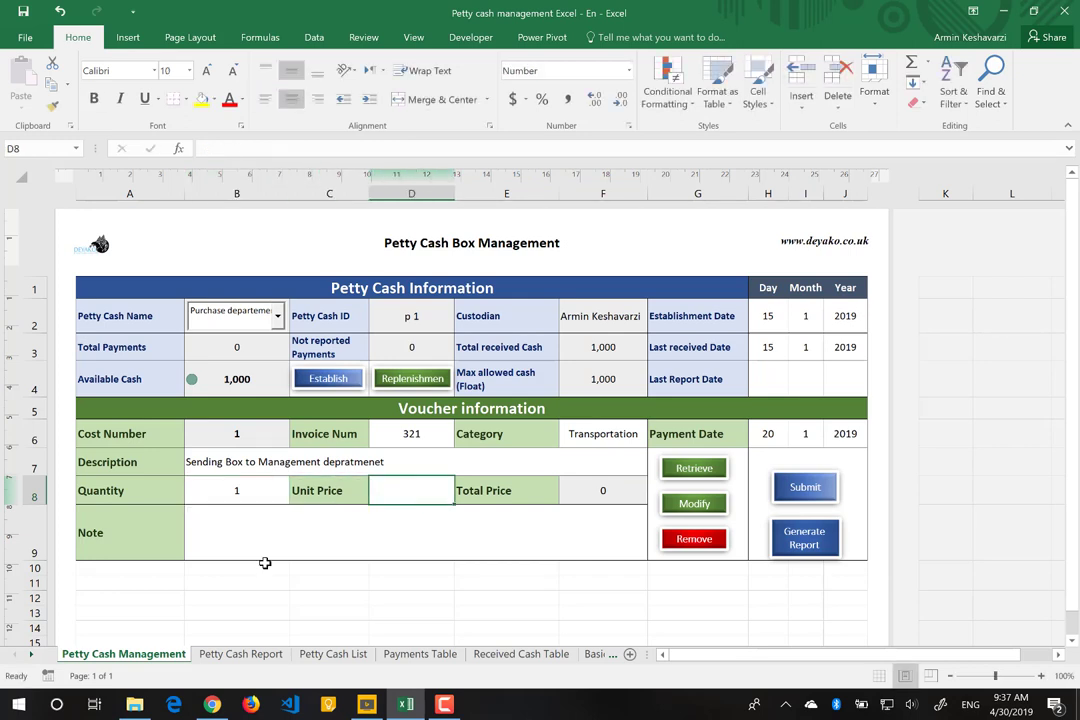
{"action": "type", "text": "10"}
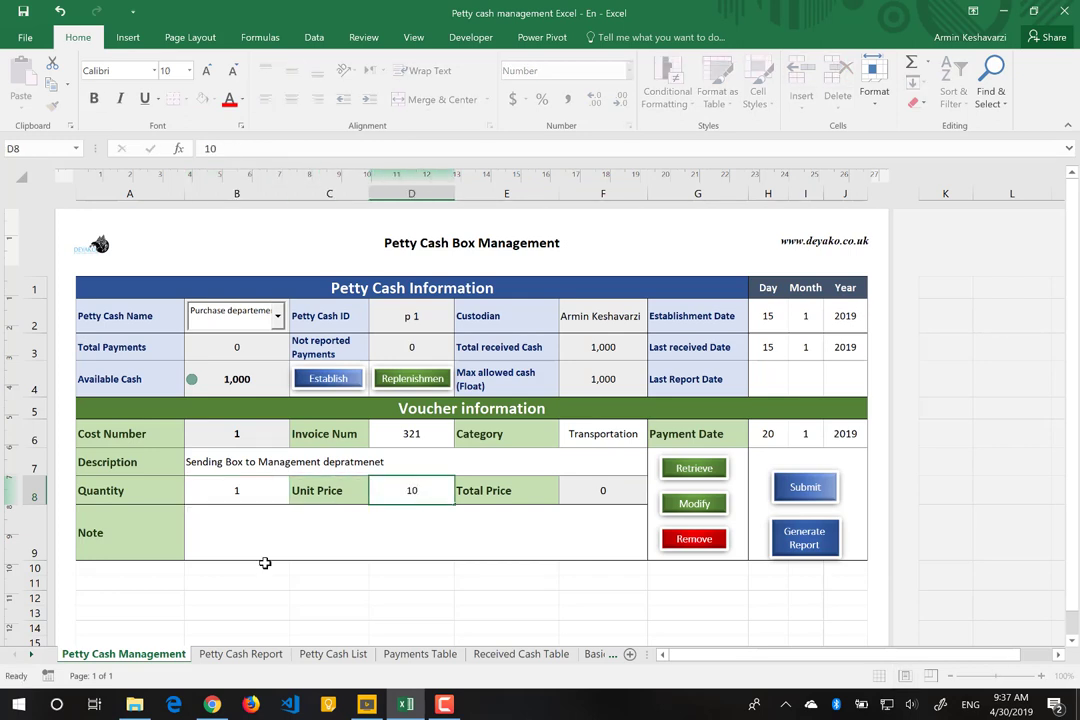
{"action": "key", "text": "Return"}
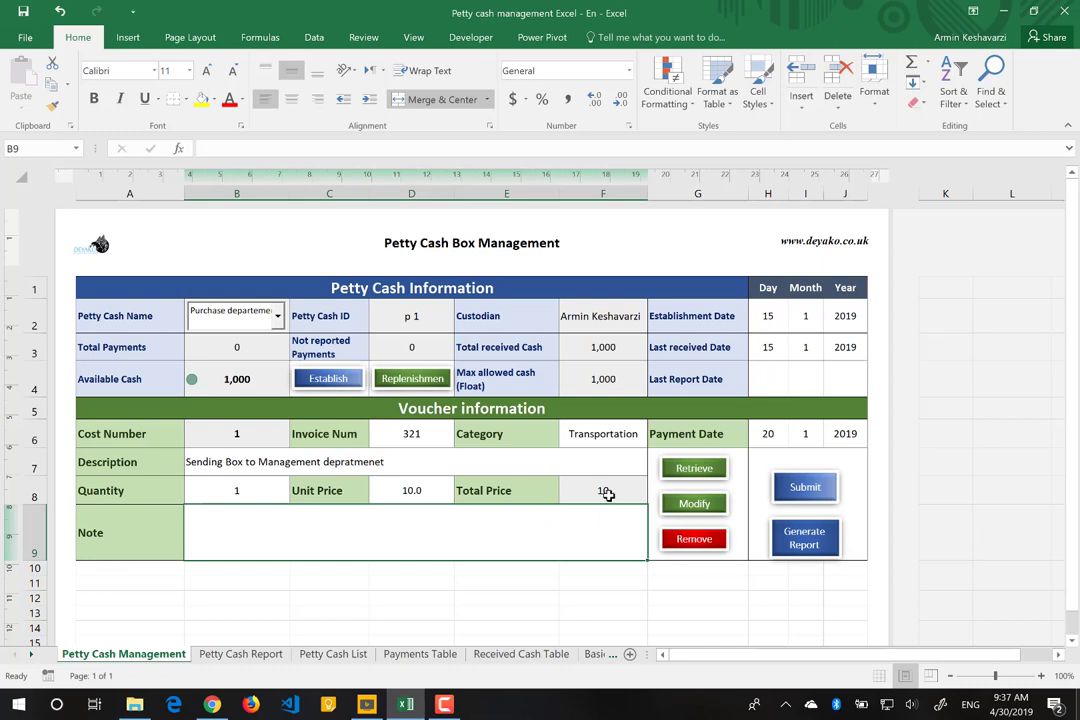
{"action": "left_click", "coordinate": [607, 494]}
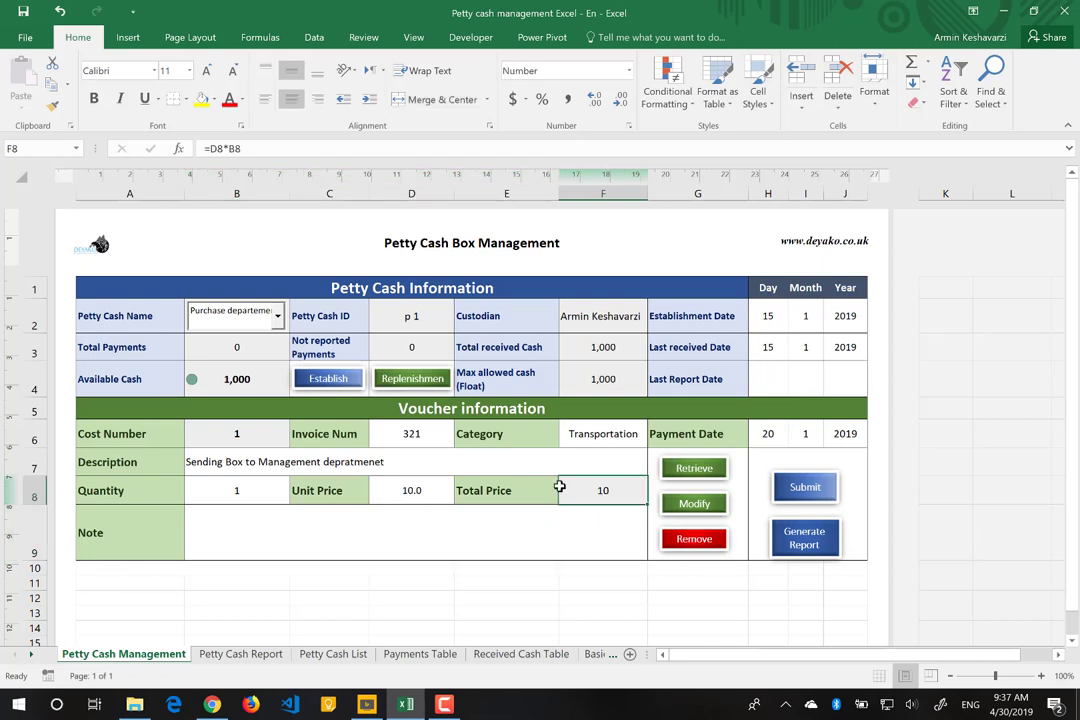
{"action": "left_click", "coordinate": [422, 489]}
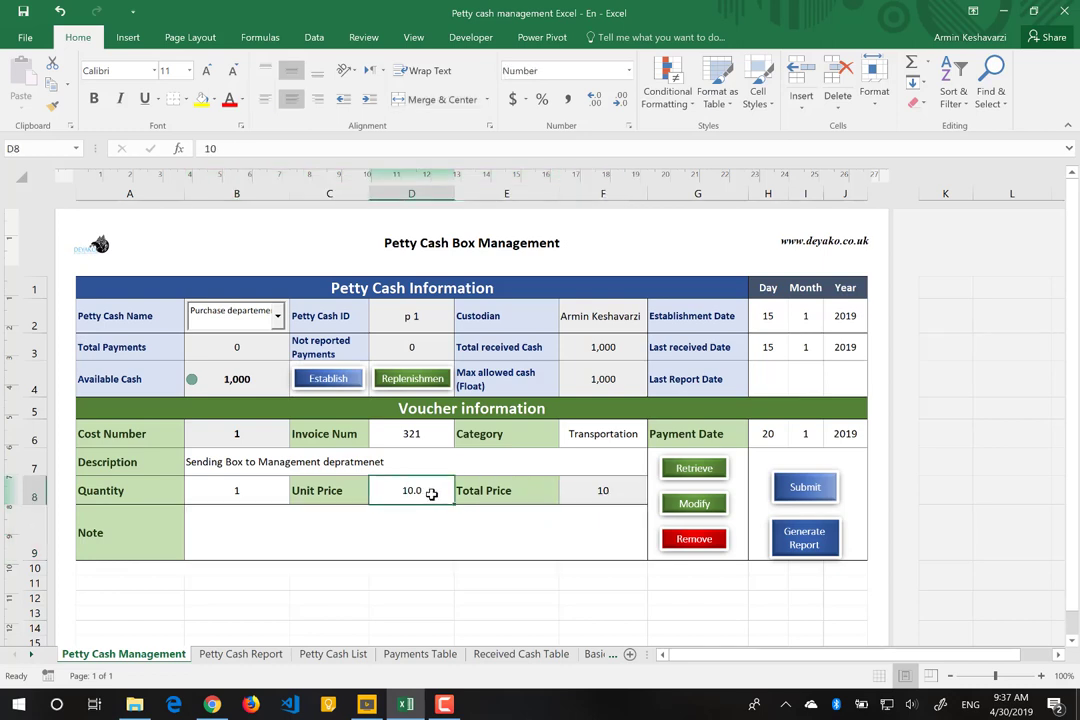
{"action": "left_click", "coordinate": [253, 486]}
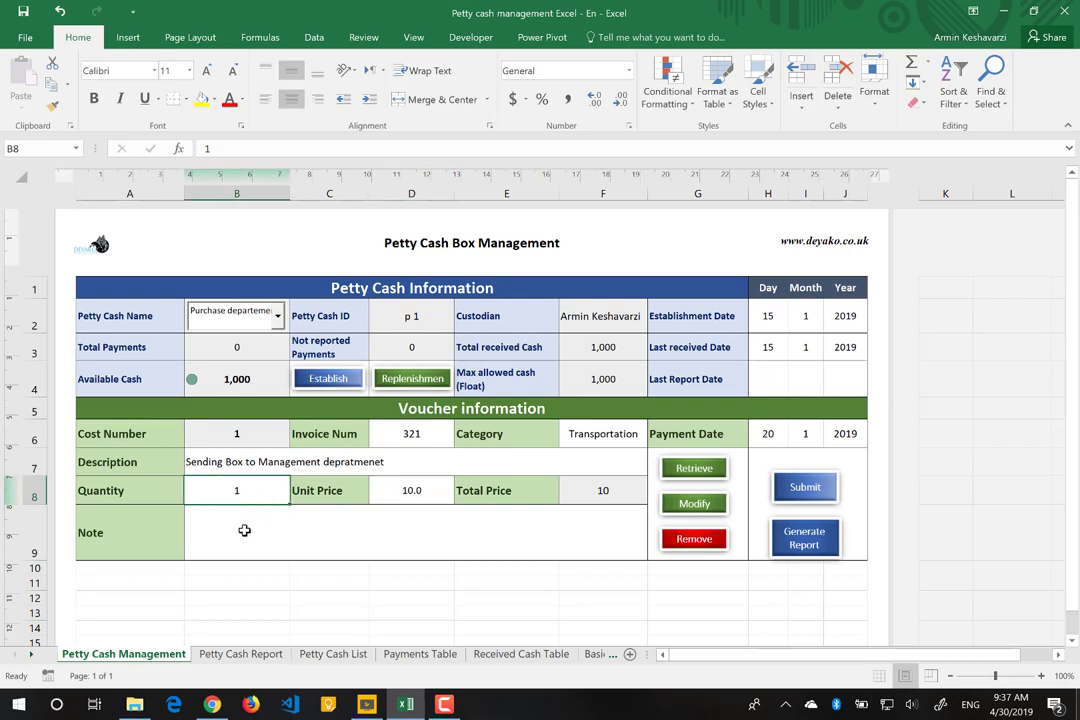
Step: Add the voucher note 'Based on manager needs of some boxes'
{"action": "left_click", "coordinate": [244, 530]}
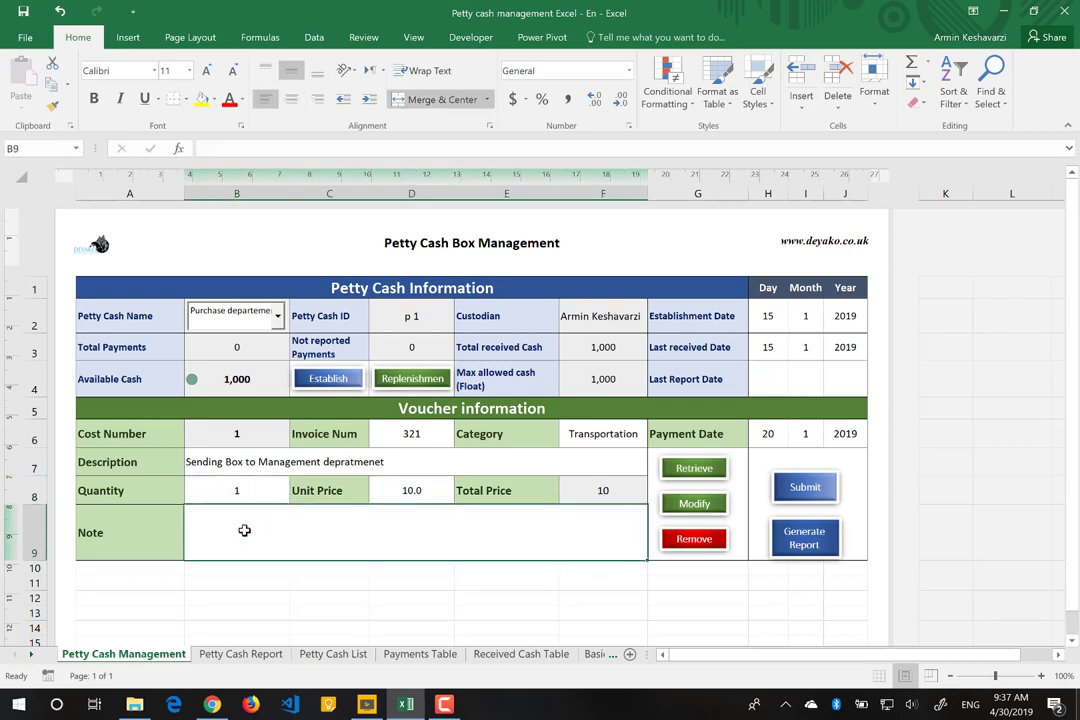
{"action": "type", "text": "Bas"}
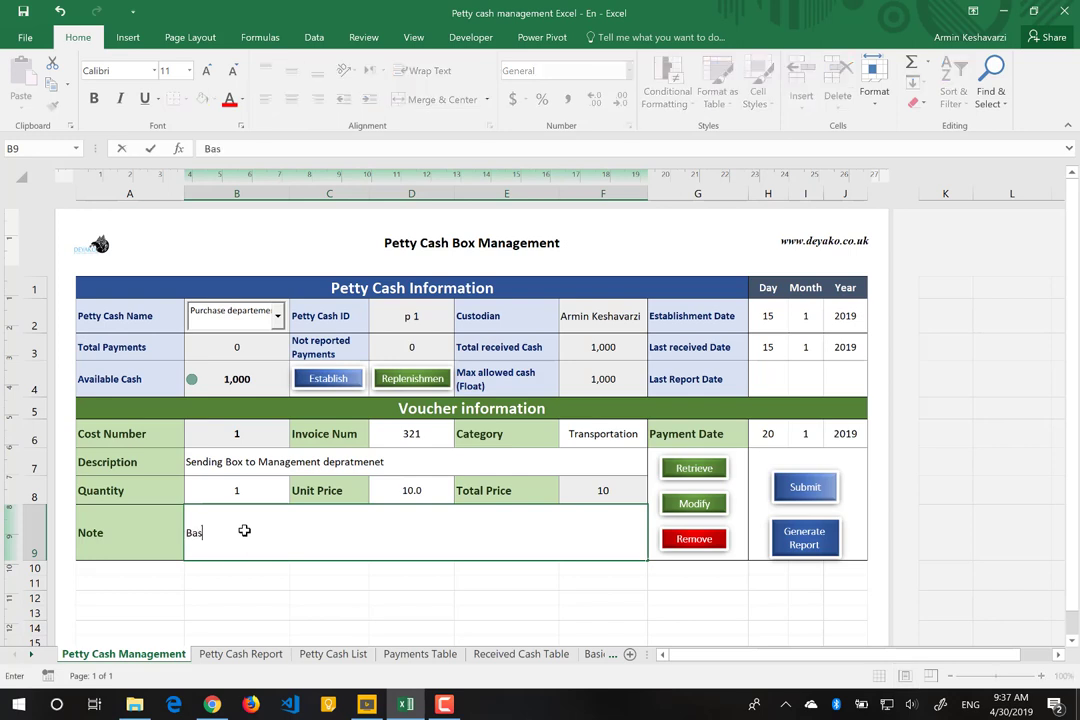
{"action": "type", "text": "ed on manager"}
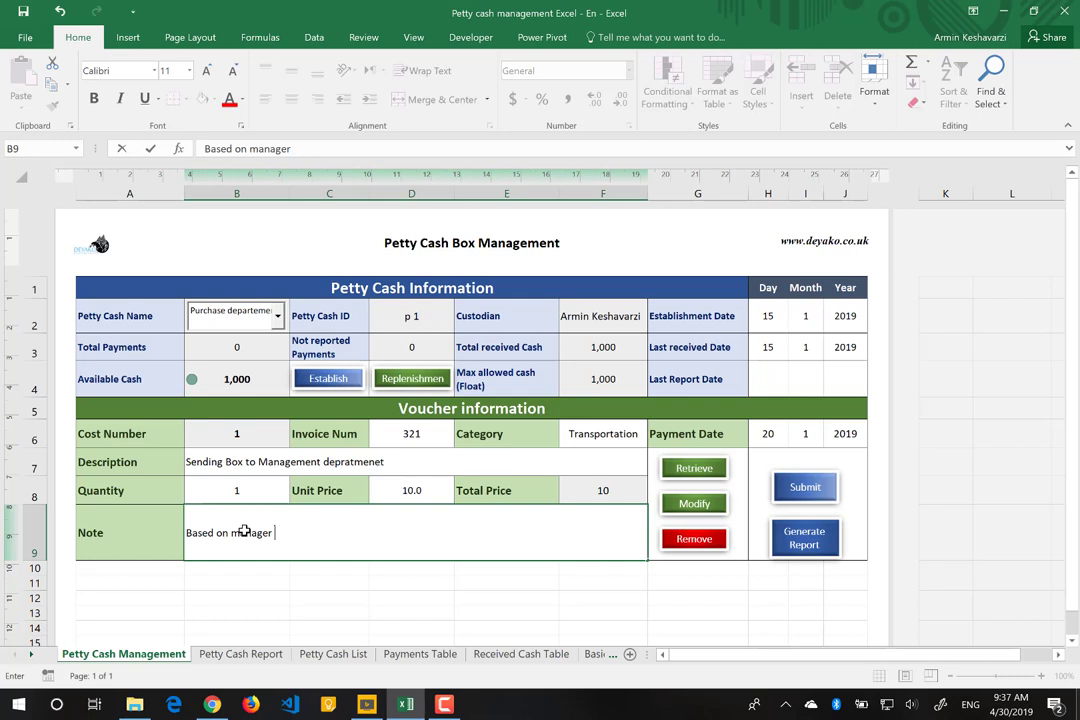
{"action": "type", "text": " needs of some boxes"}
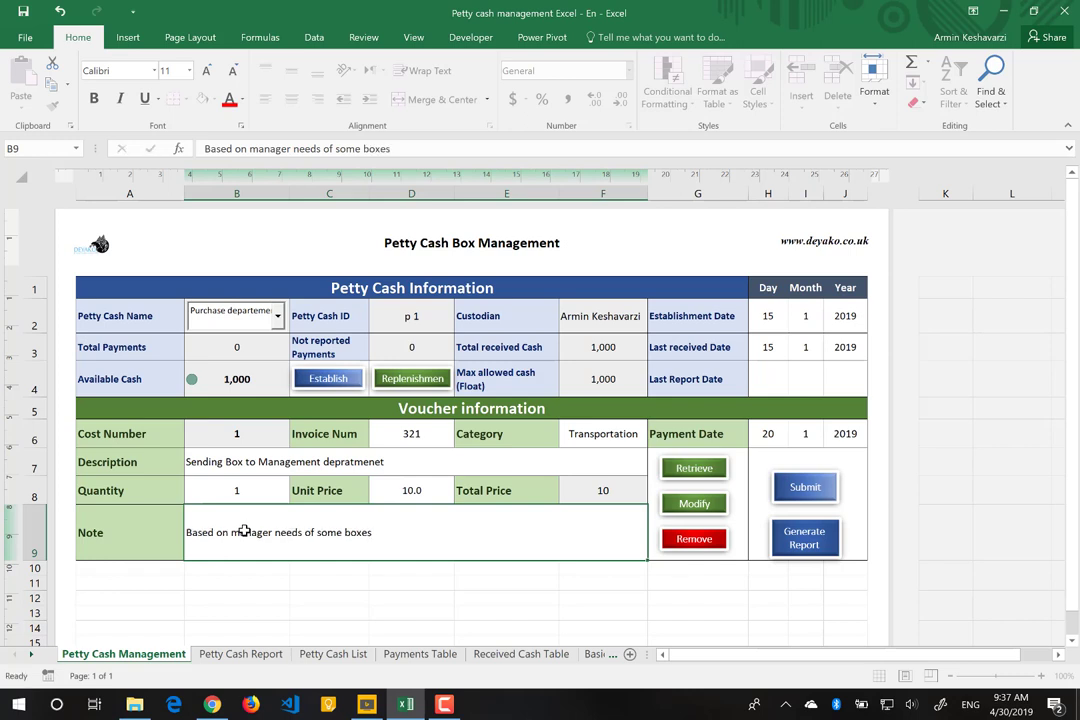
{"action": "key", "text": "Return"}
{"action": "left_click", "coordinate": [323, 533]}
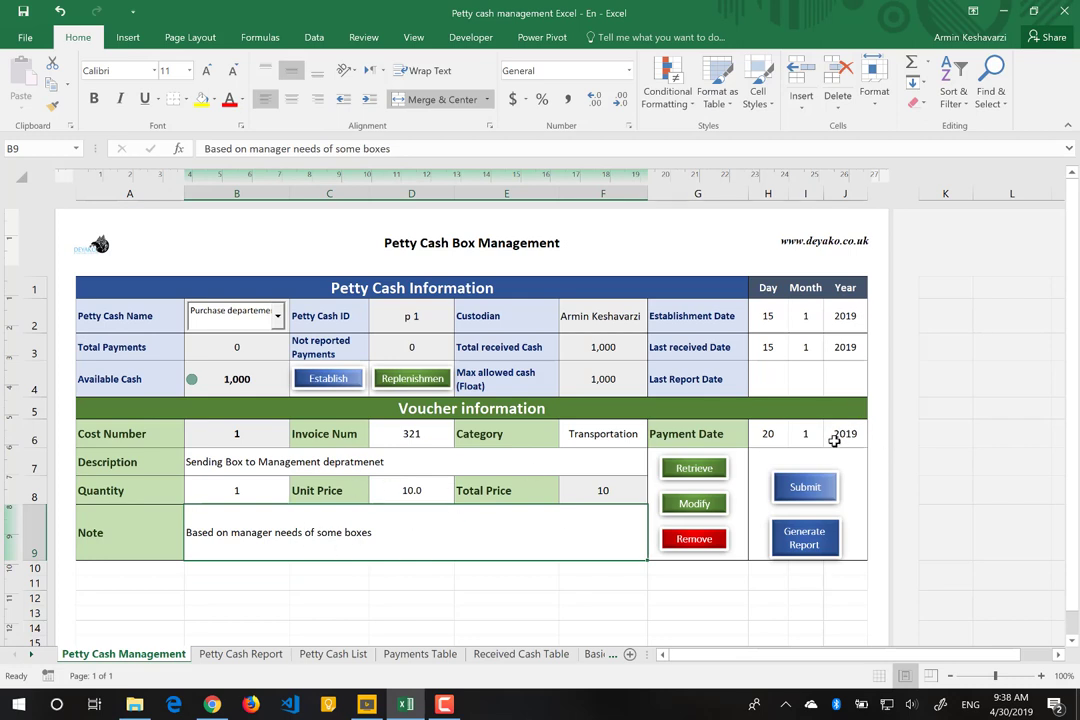
Step: Submit voucher 1, leaving 990 available cash, and open the new petty cash box form
{"action": "left_click", "coordinate": [808, 488]}
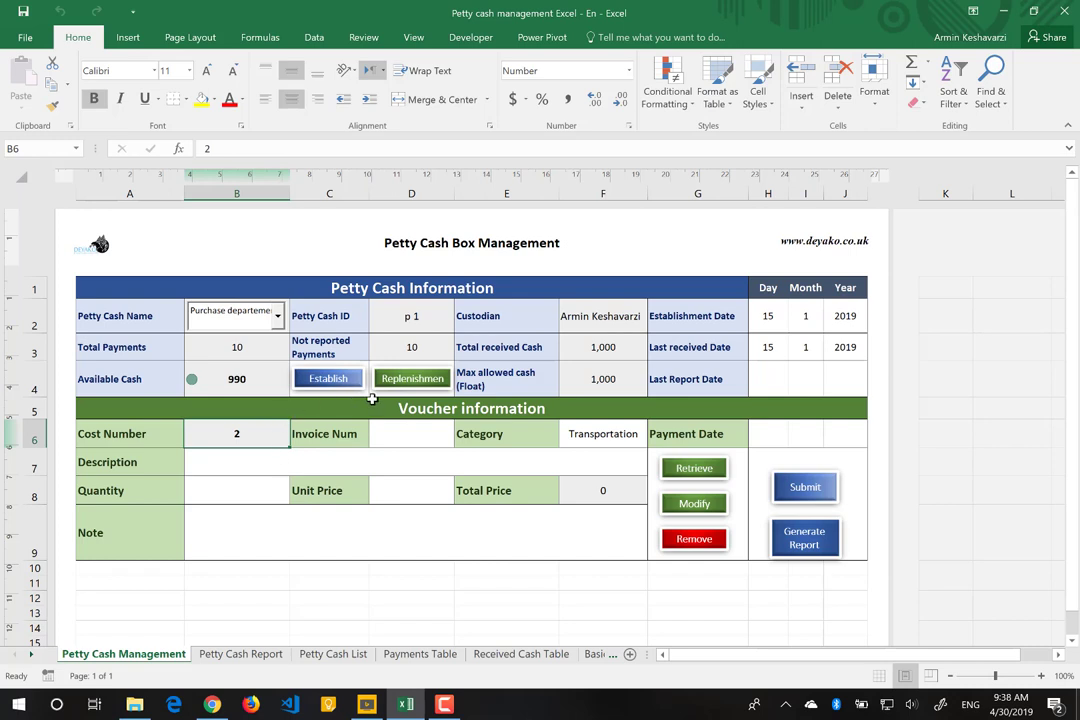
{"action": "left_click", "coordinate": [333, 382]}
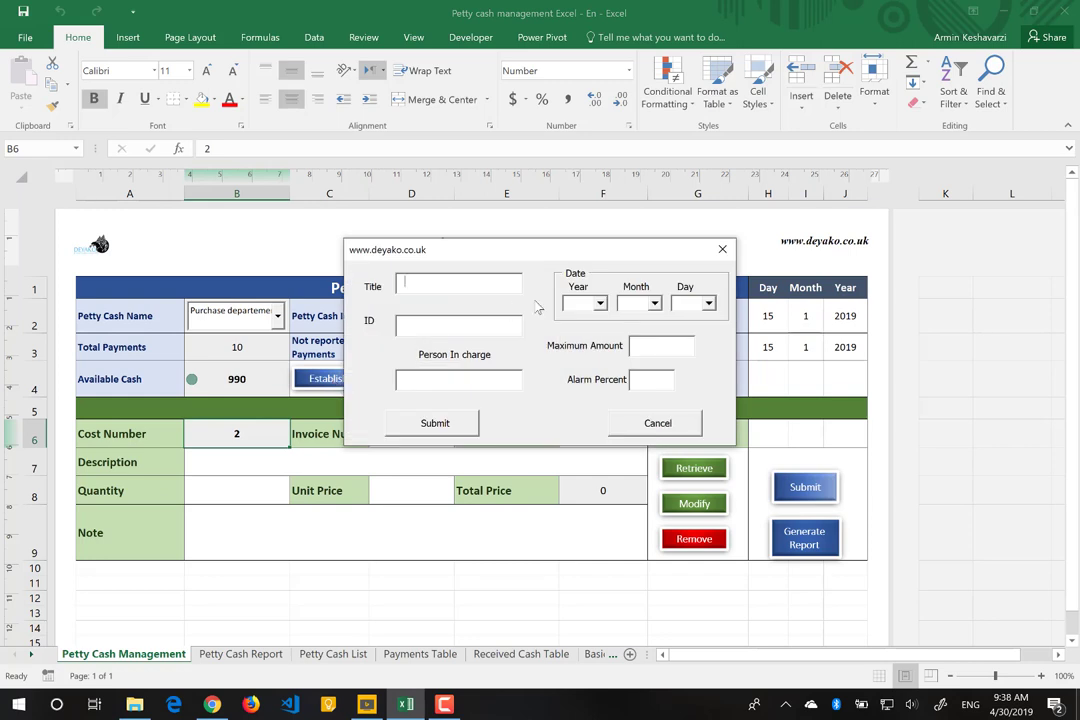
Step: Name the new box 'Minor Purchase' with box ID 'P 2' and enter the person in charge
{"action": "type", "text": "Purchase"}
{"action": "key", "text": "BackSpace"}
{"action": "key", "text": "BackSpace"}
{"action": "key", "text": "BackSpace"}
{"action": "key", "text": "BackSpace"}
{"action": "key", "text": "BackSpace"}
{"action": "key", "text": "BackSpace"}
{"action": "key", "text": "BackSpace"}
{"action": "key", "text": "BackSpace"}
{"action": "type", "text": "Minor Purchase"}
{"action": "left_click", "coordinate": [476, 321]}
{"action": "type", "text": "P 2"}
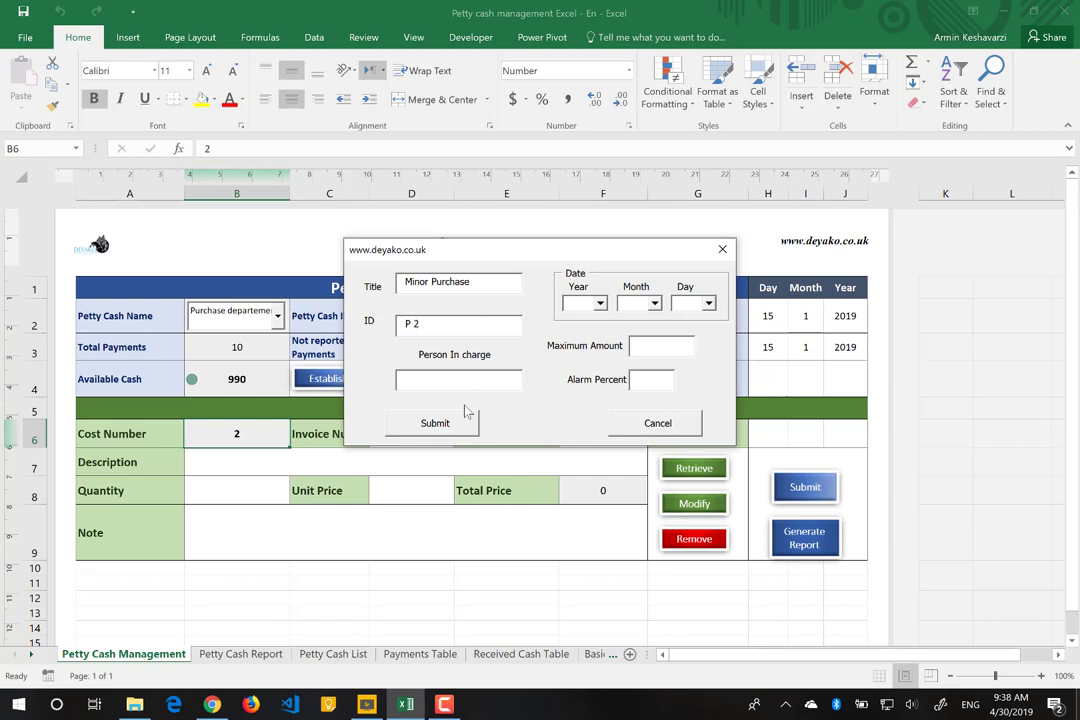
{"action": "left_click", "coordinate": [436, 385]}
Step: Set establishment date 1/2/2019, maximum amount 10000 and alarm percent 20
{"action": "left_click", "coordinate": [600, 303]}
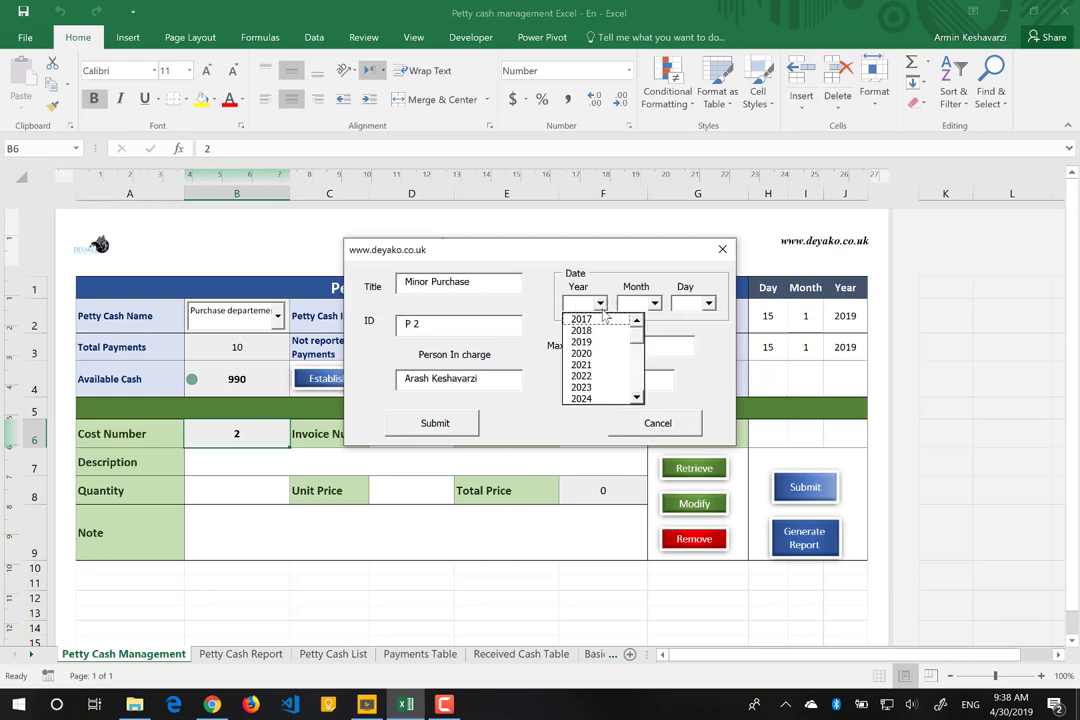
{"action": "left_click", "coordinate": [582, 342]}
{"action": "left_click", "coordinate": [654, 303]}
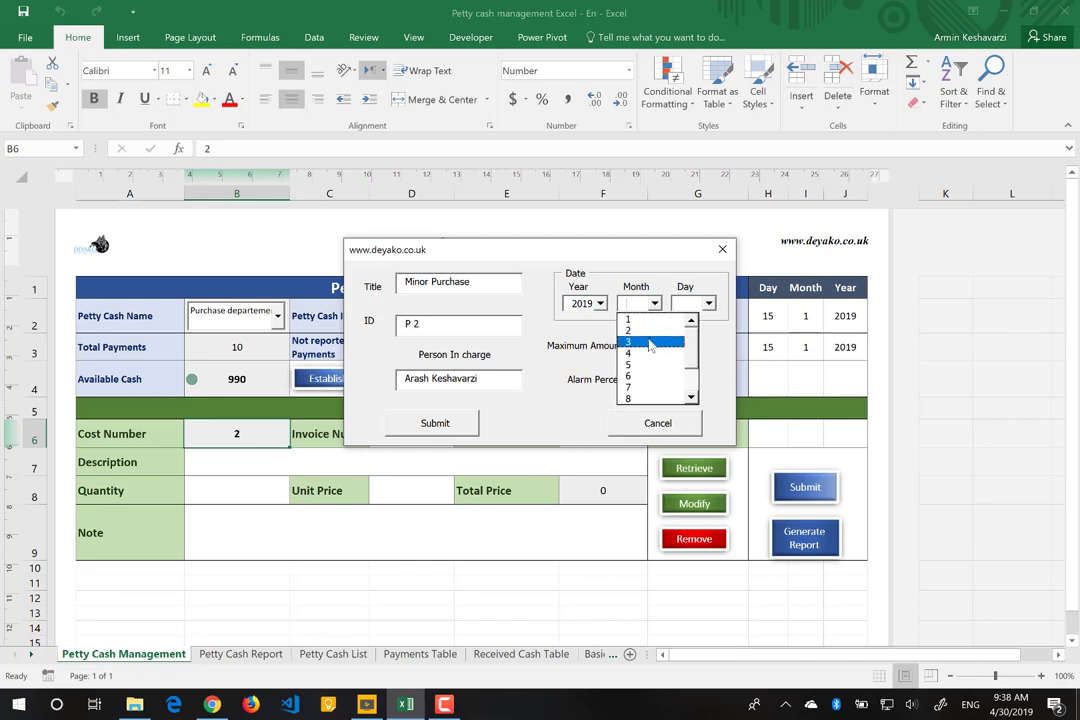
{"action": "left_click", "coordinate": [650, 333]}
{"action": "left_click", "coordinate": [708, 303]}
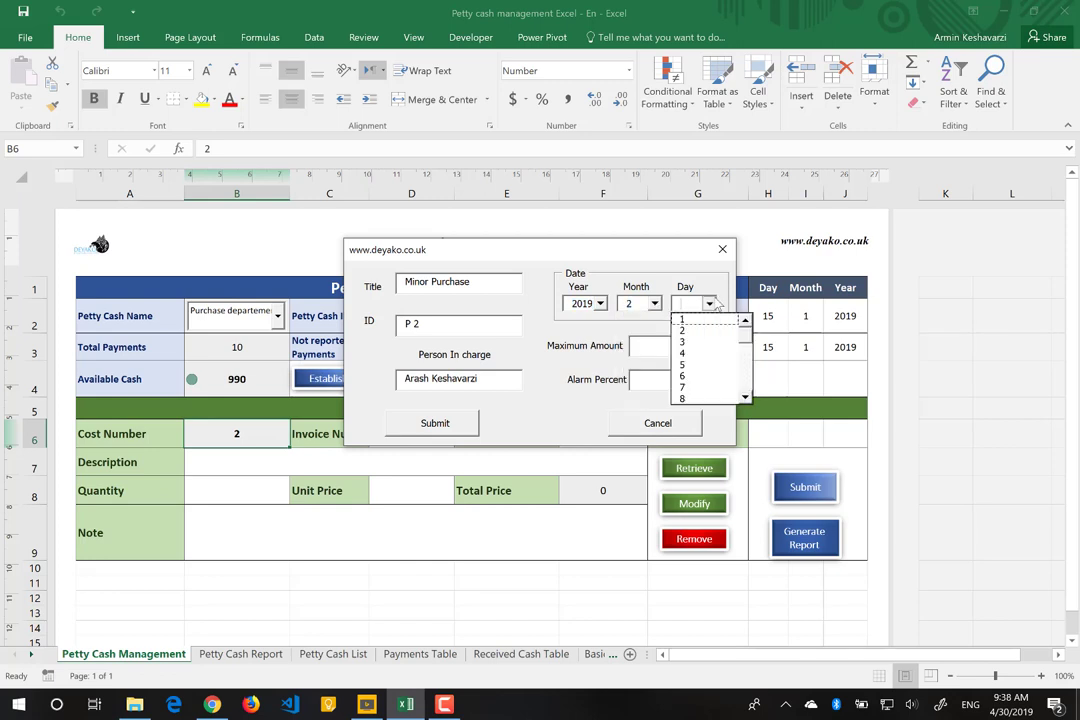
{"action": "left_click", "coordinate": [688, 320]}
{"action": "left_click", "coordinate": [658, 345]}
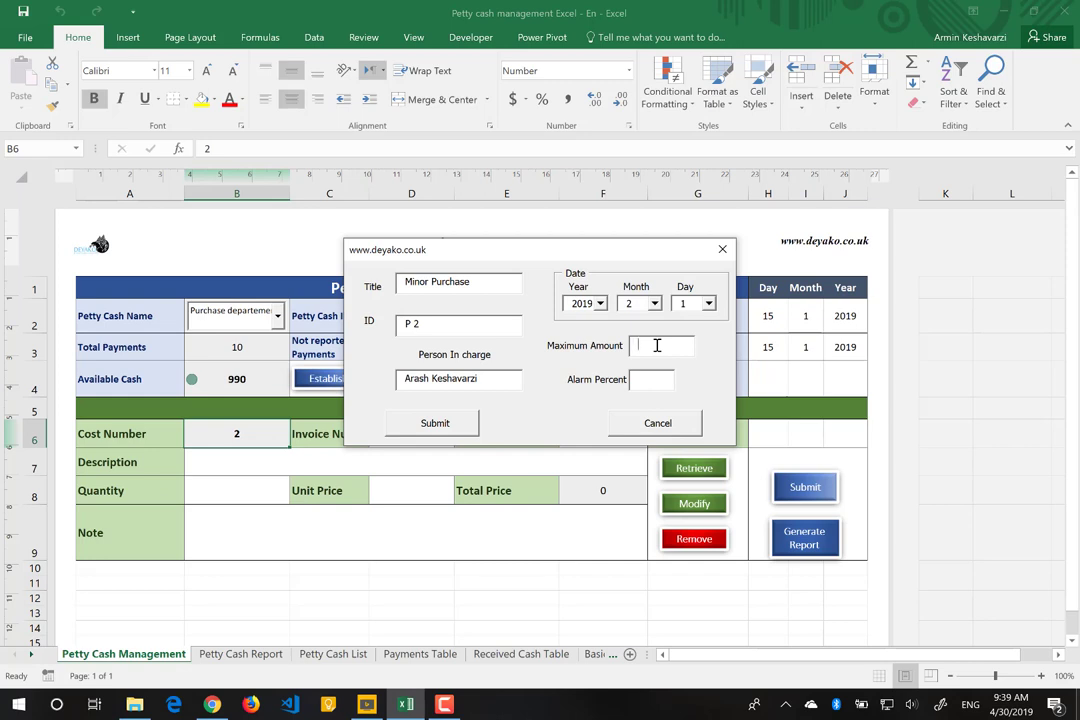
{"action": "type", "text": "10000"}
{"action": "left_click", "coordinate": [650, 380]}
{"action": "type", "text": "20"}
Step: Create the box, switch the sheet to Minor Purchase, and check the B4 available-cash formula
{"action": "left_click", "coordinate": [435, 426]}
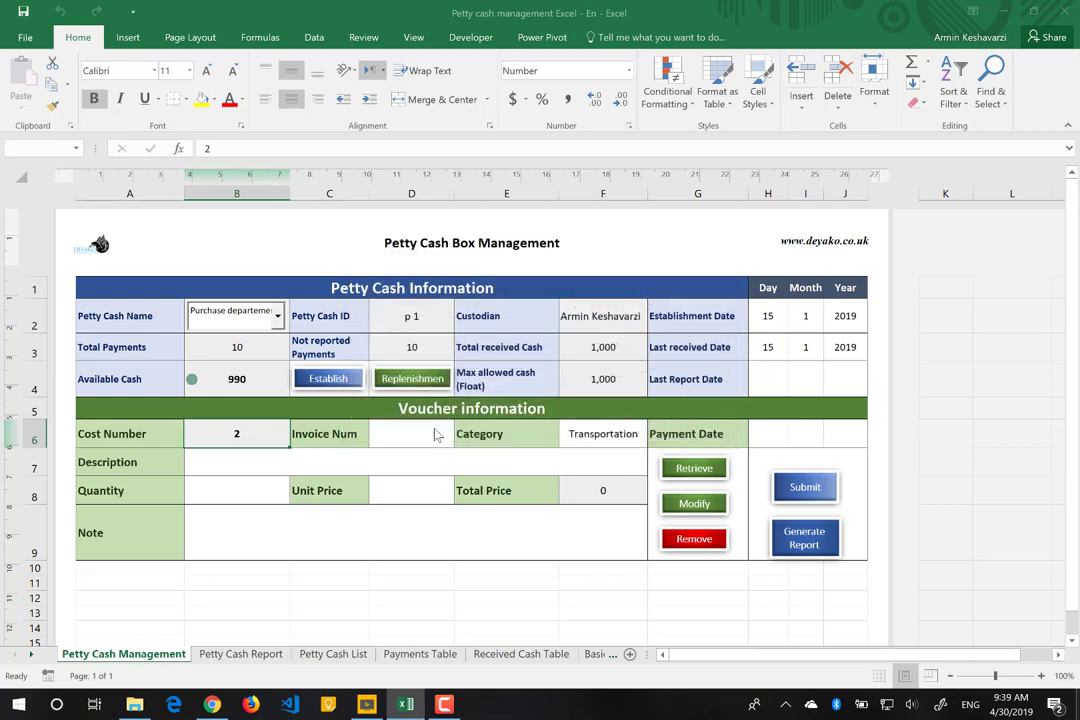
{"action": "left_click", "coordinate": [277, 316]}
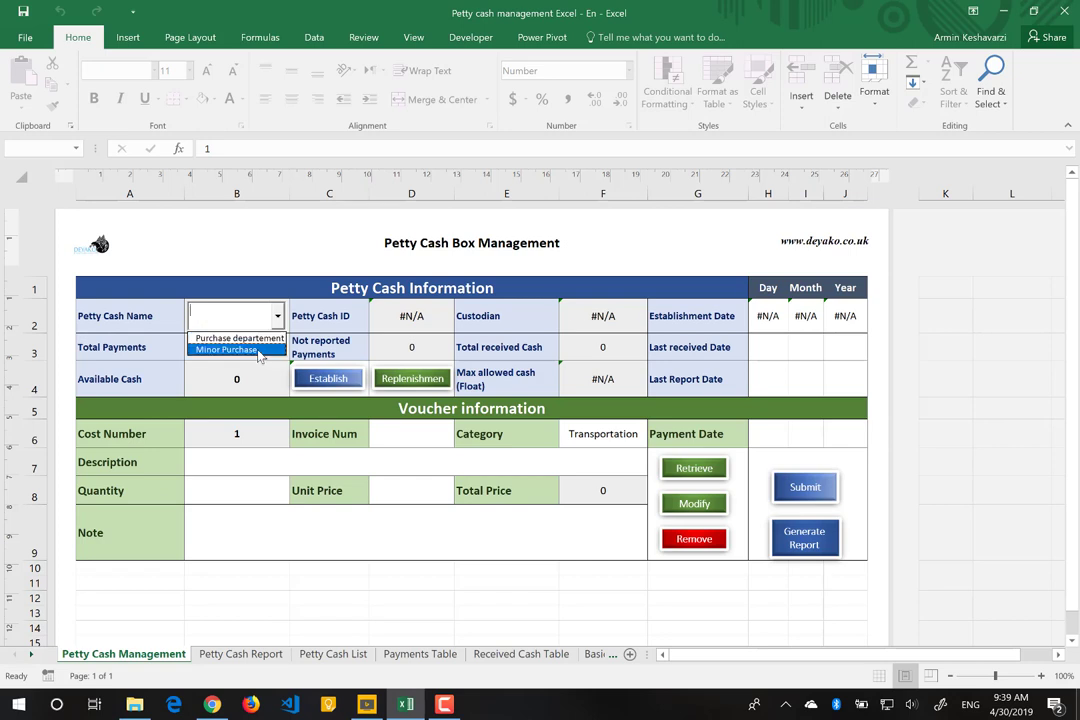
{"action": "left_click", "coordinate": [258, 351]}
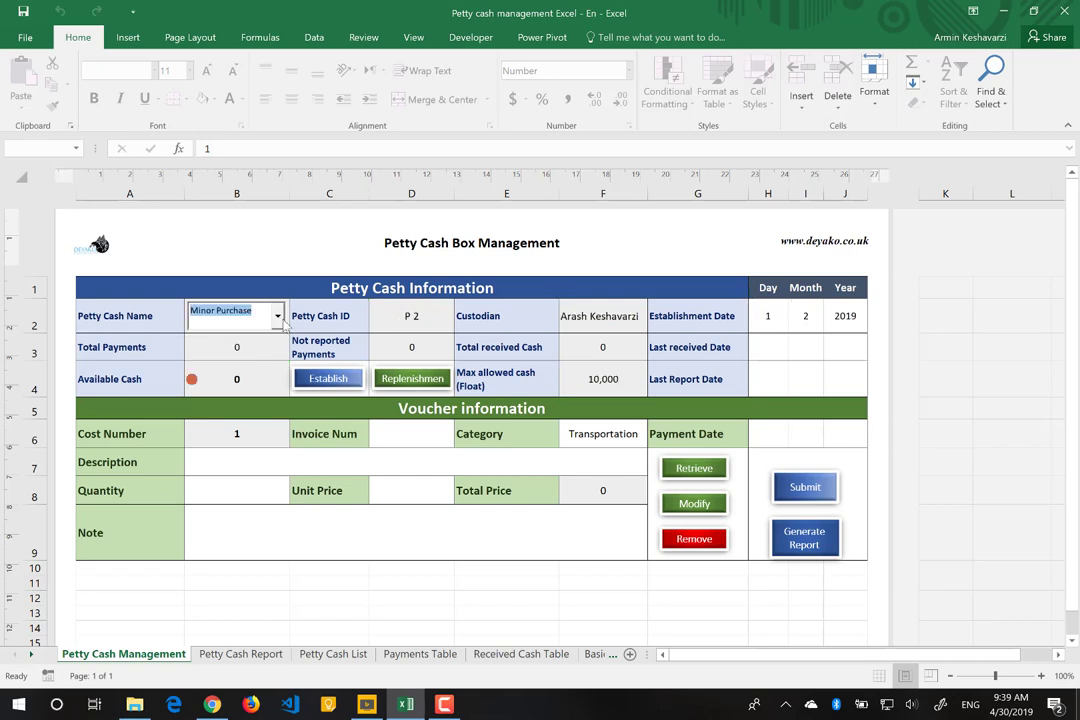
{"action": "left_click", "coordinate": [278, 316]}
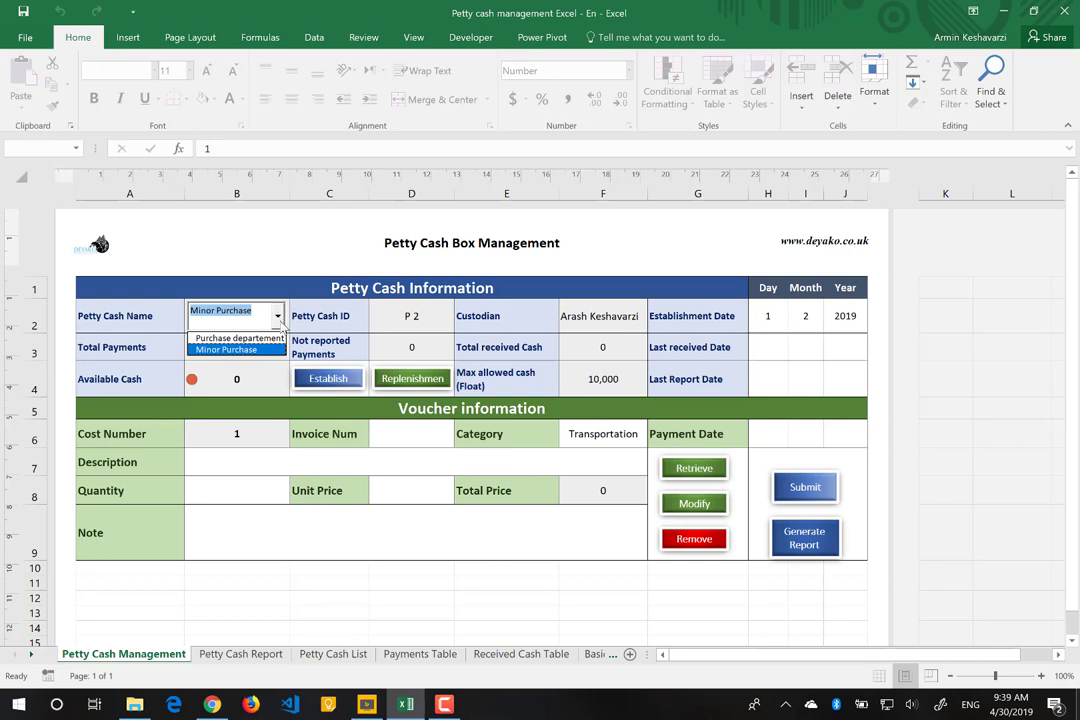
{"action": "left_click", "coordinate": [592, 372]}
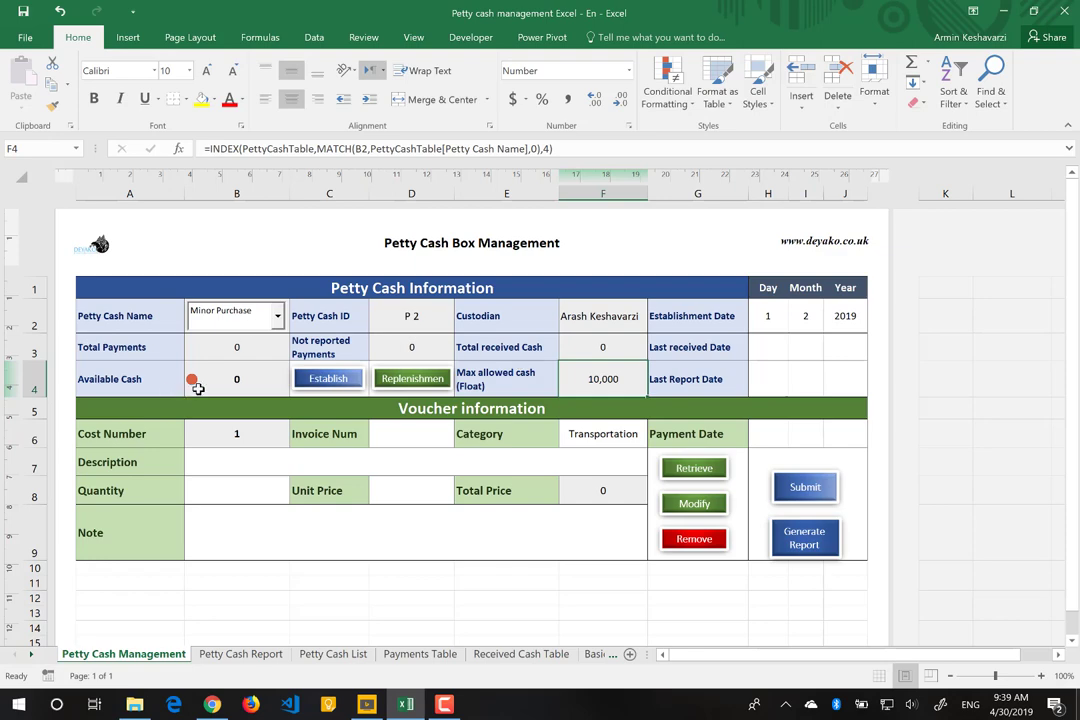
{"action": "left_click", "coordinate": [251, 378]}
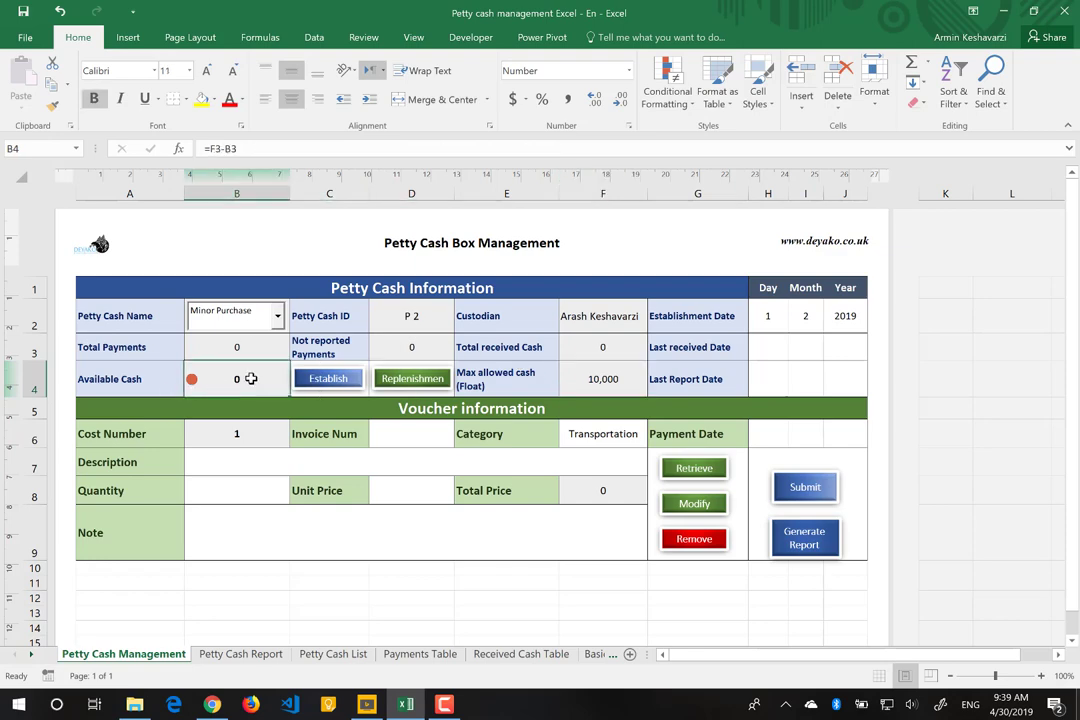
Step: Start a replenishment dated year 2019, month 2, day 1
{"action": "left_click", "coordinate": [409, 379]}
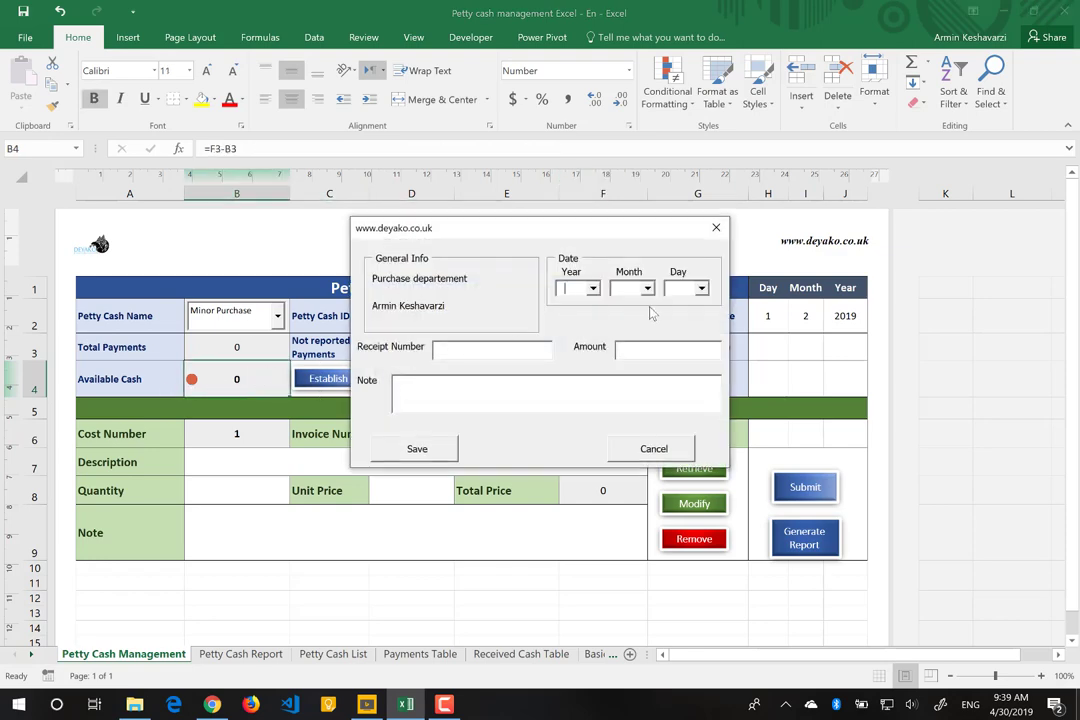
{"action": "left_click", "coordinate": [593, 289]}
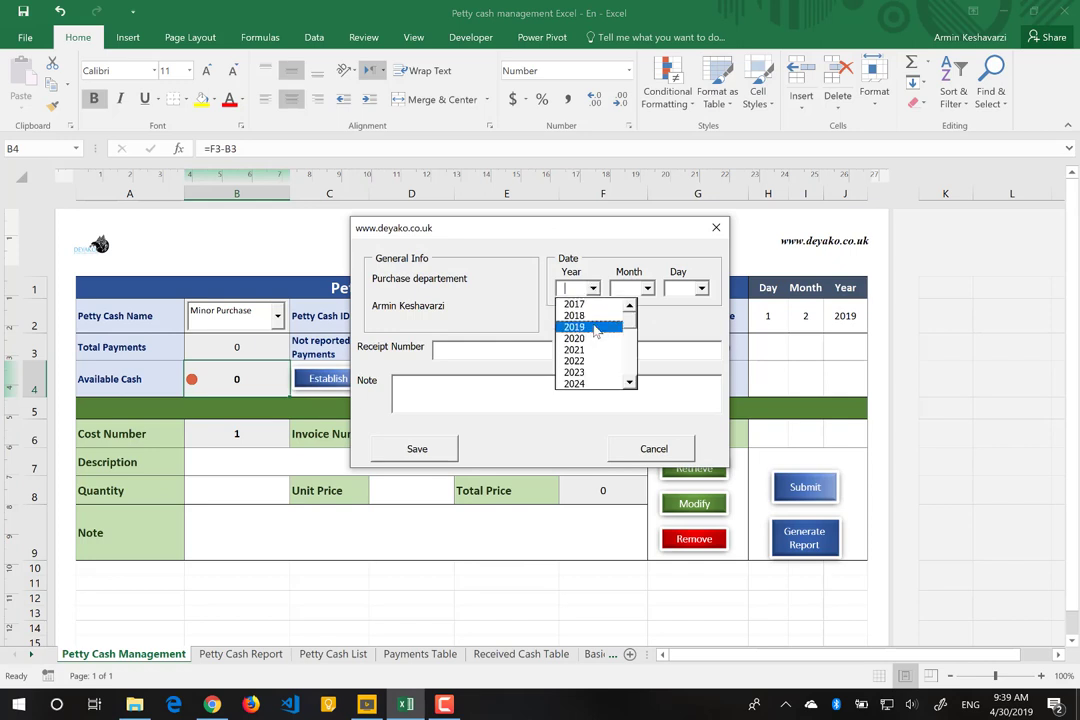
{"action": "left_click", "coordinate": [578, 328]}
{"action": "left_click", "coordinate": [647, 289]}
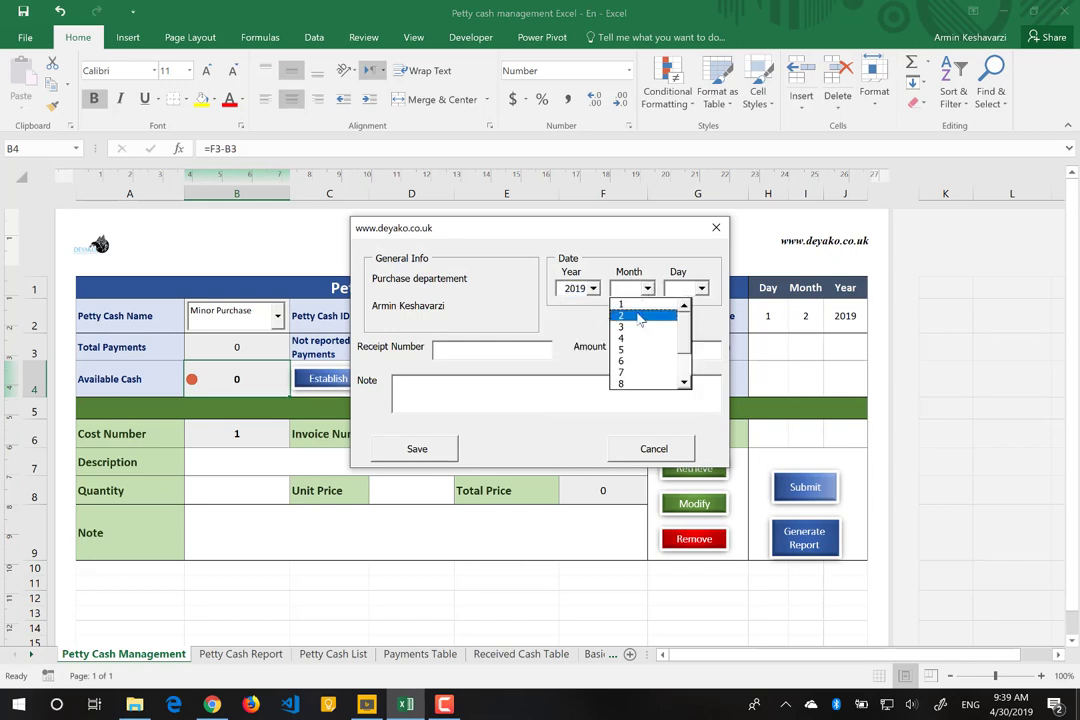
{"action": "left_click", "coordinate": [630, 314]}
{"action": "left_click", "coordinate": [703, 289]}
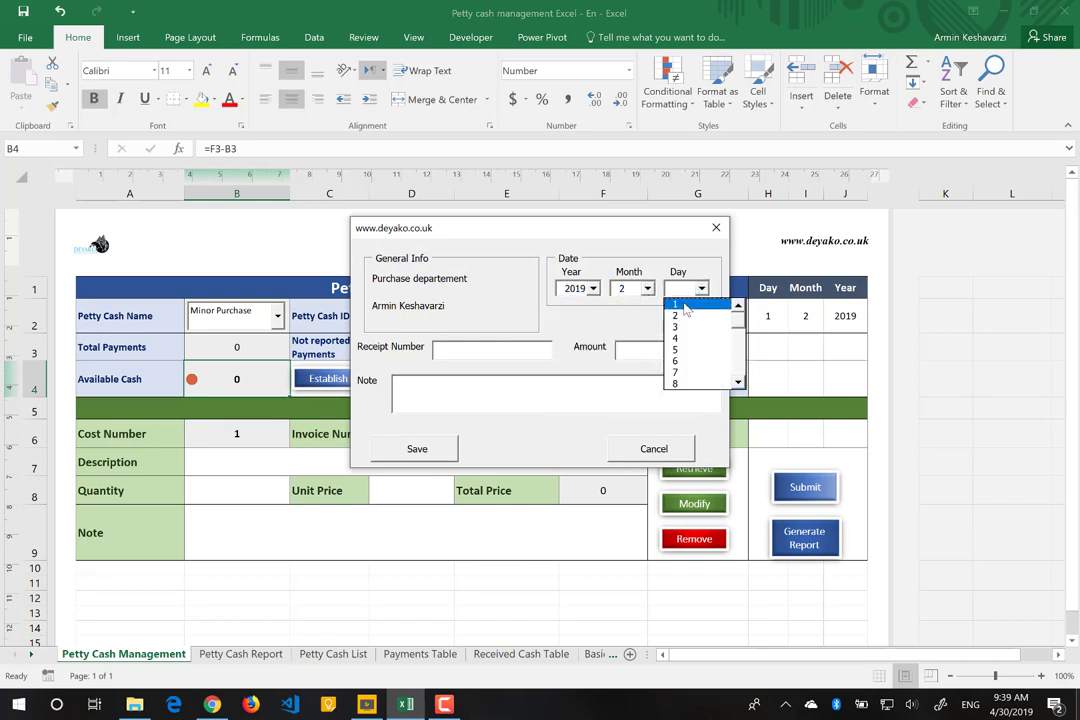
{"action": "left_click", "coordinate": [688, 306]}
Step: Enter receipt 321 for 10000 with note 'First Cash' and save the replenishment
{"action": "left_click", "coordinate": [476, 352]}
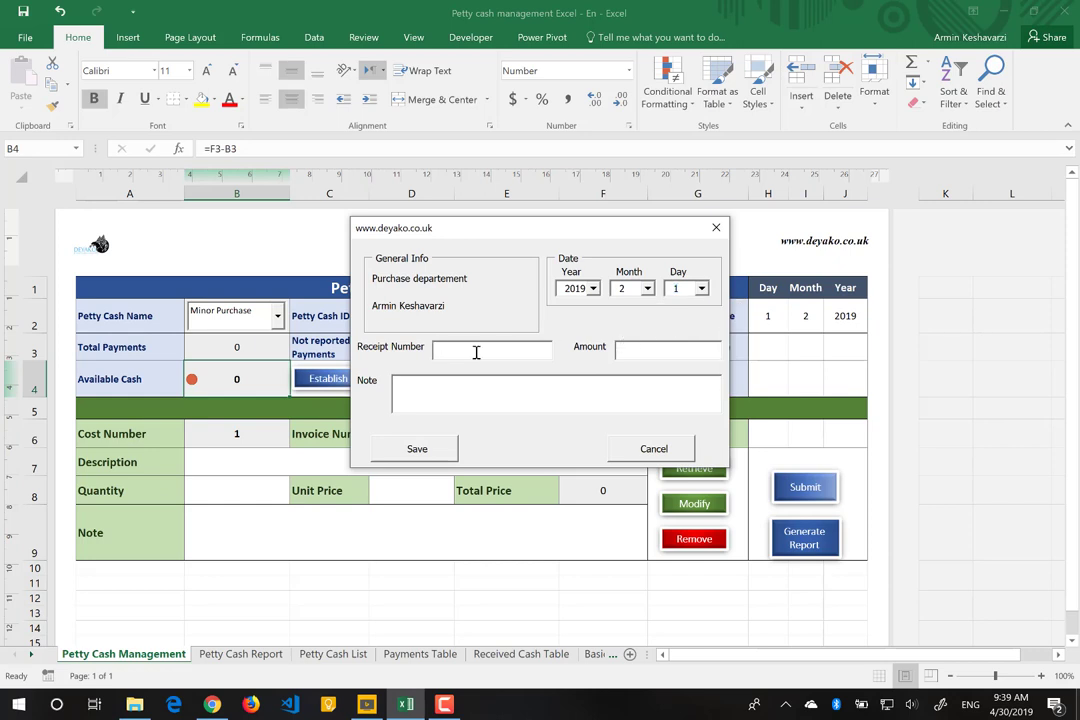
{"action": "type", "text": "321"}
{"action": "left_click", "coordinate": [629, 353]}
{"action": "type", "text": "10000"}
{"action": "type", "text": "First"}
{"action": "type", "text": " Cash"}
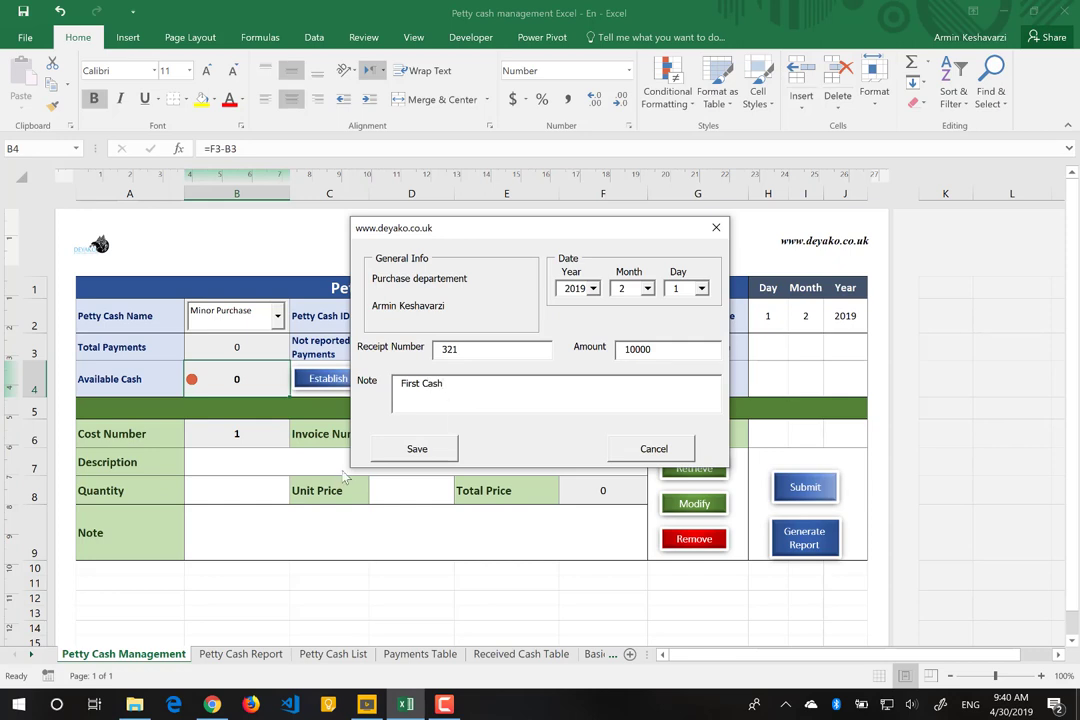
{"action": "left_click", "coordinate": [420, 449]}
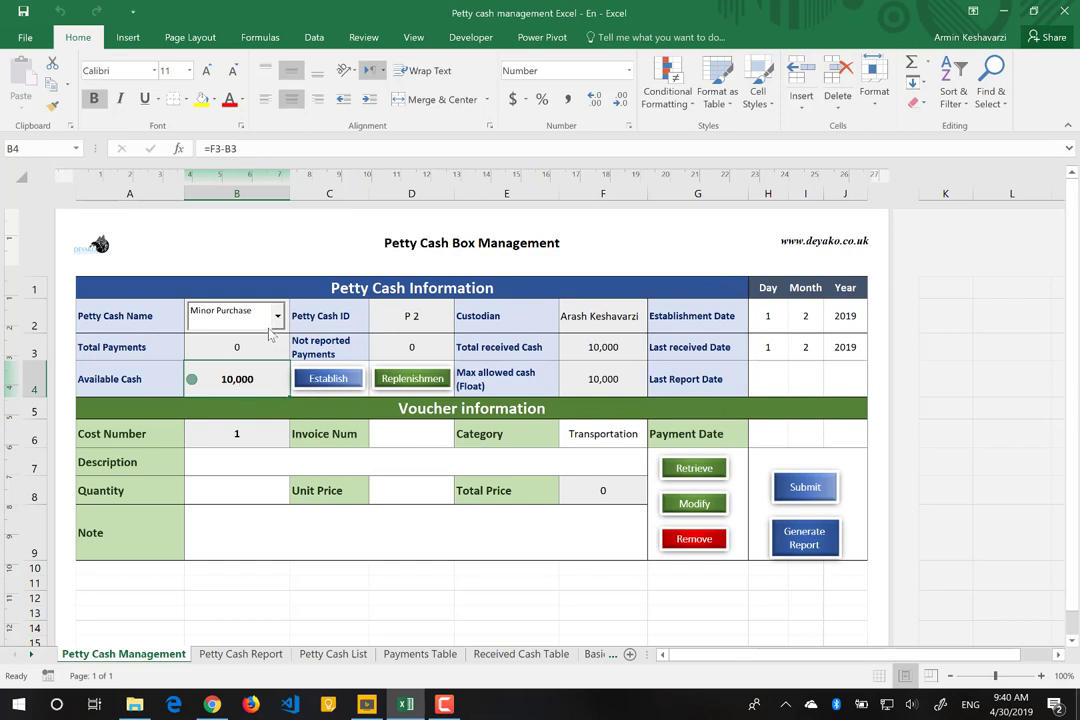
{"action": "left_click", "coordinate": [360, 475]}
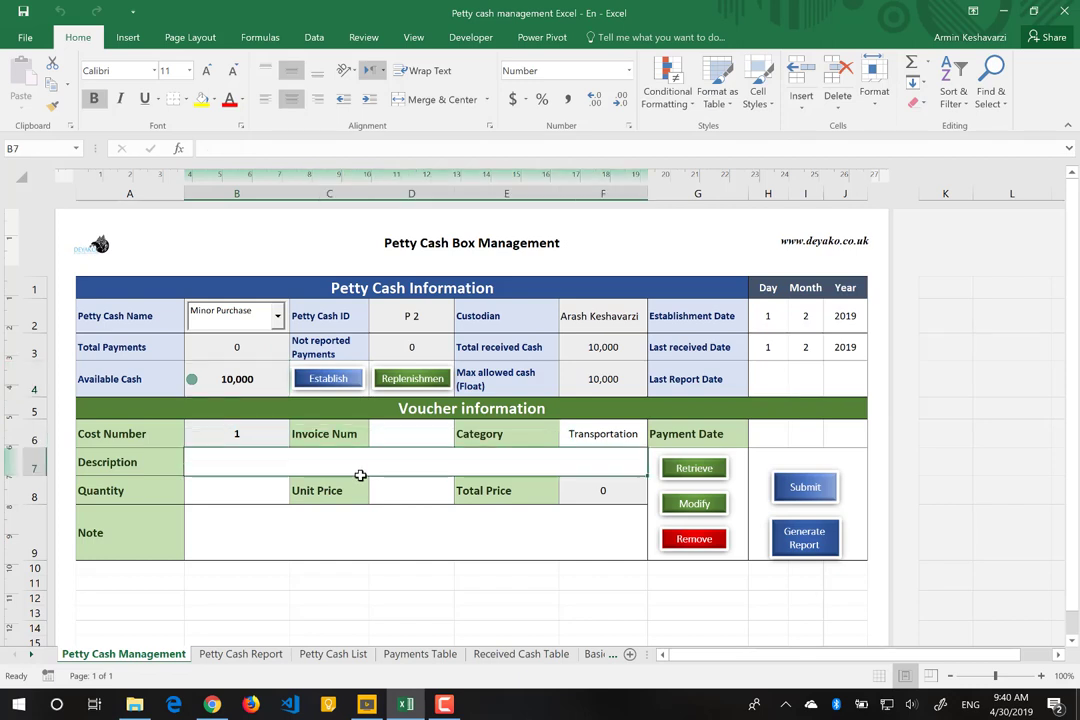
Step: Enter invoice number 123 and category Consumables Products, wrapped onto two lines
{"action": "left_click", "coordinate": [405, 440]}
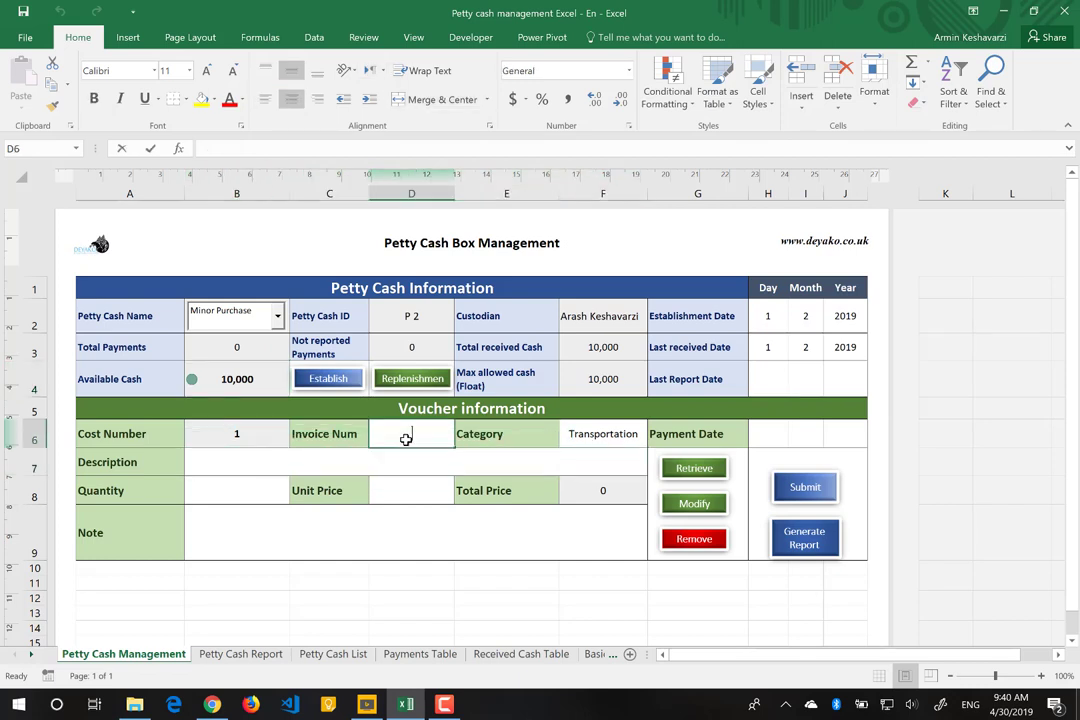
{"action": "type", "text": "123"}
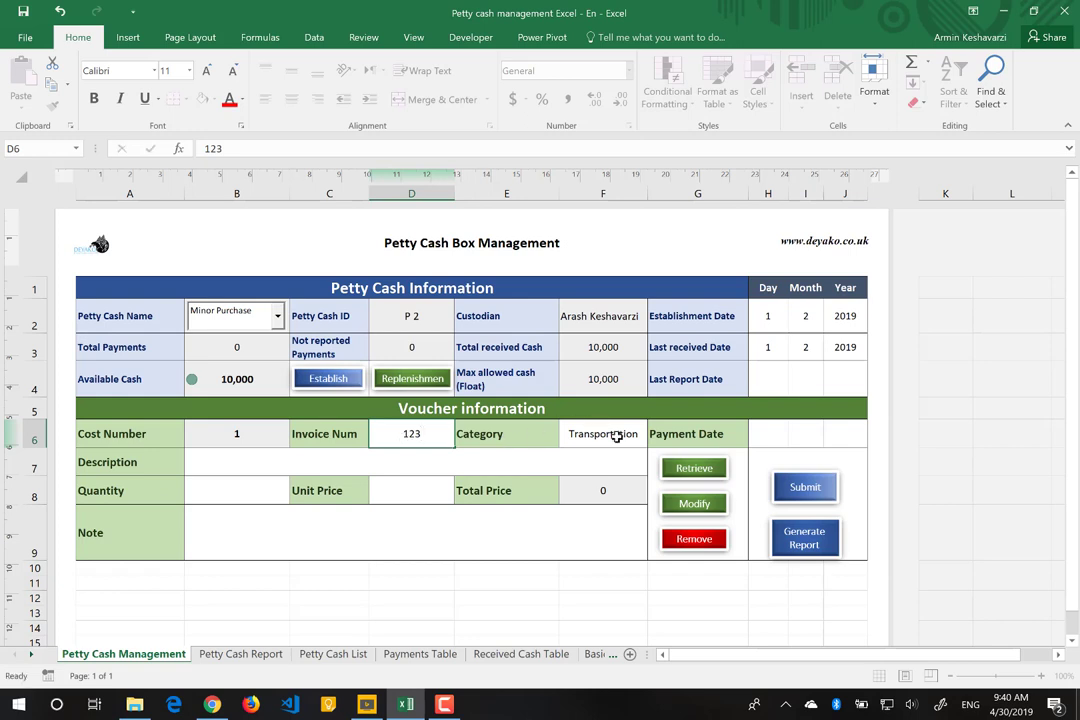
{"action": "left_click", "coordinate": [612, 434]}
{"action": "left_click", "coordinate": [653, 440]}
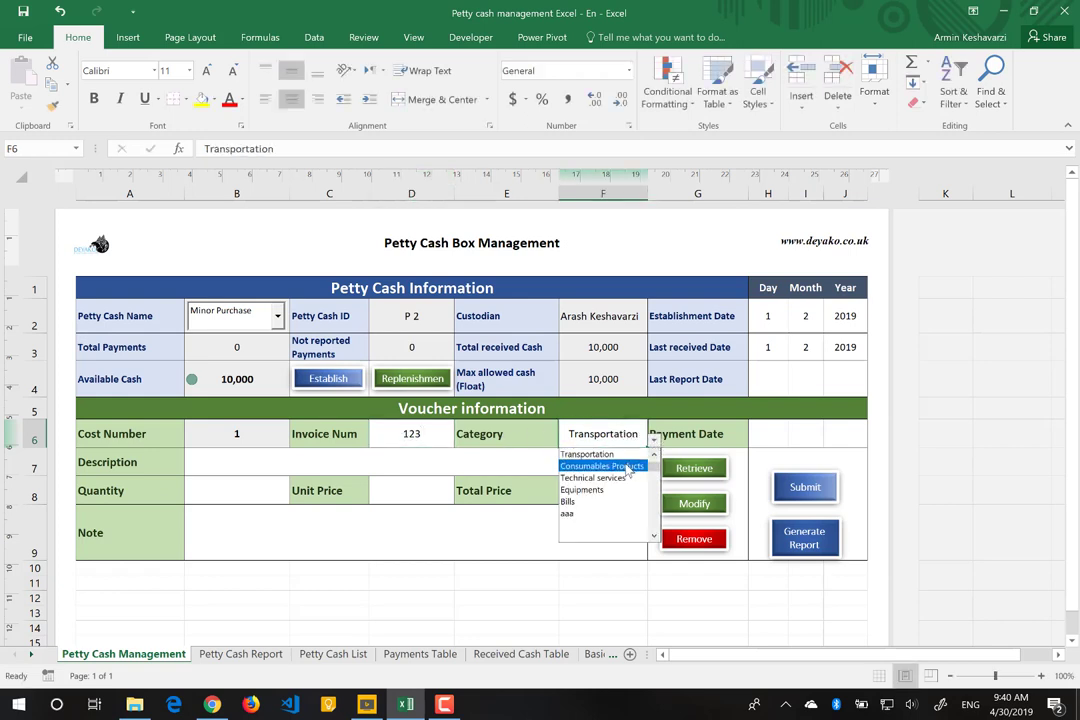
{"action": "left_click", "coordinate": [629, 467]}
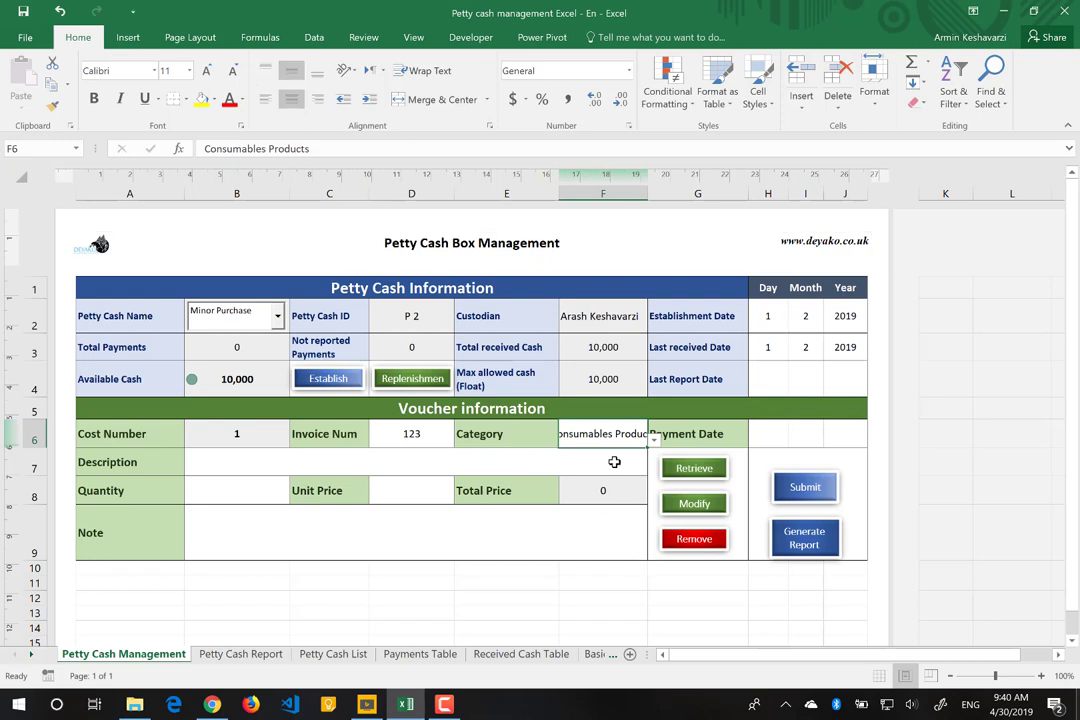
{"action": "left_click", "coordinate": [430, 71]}
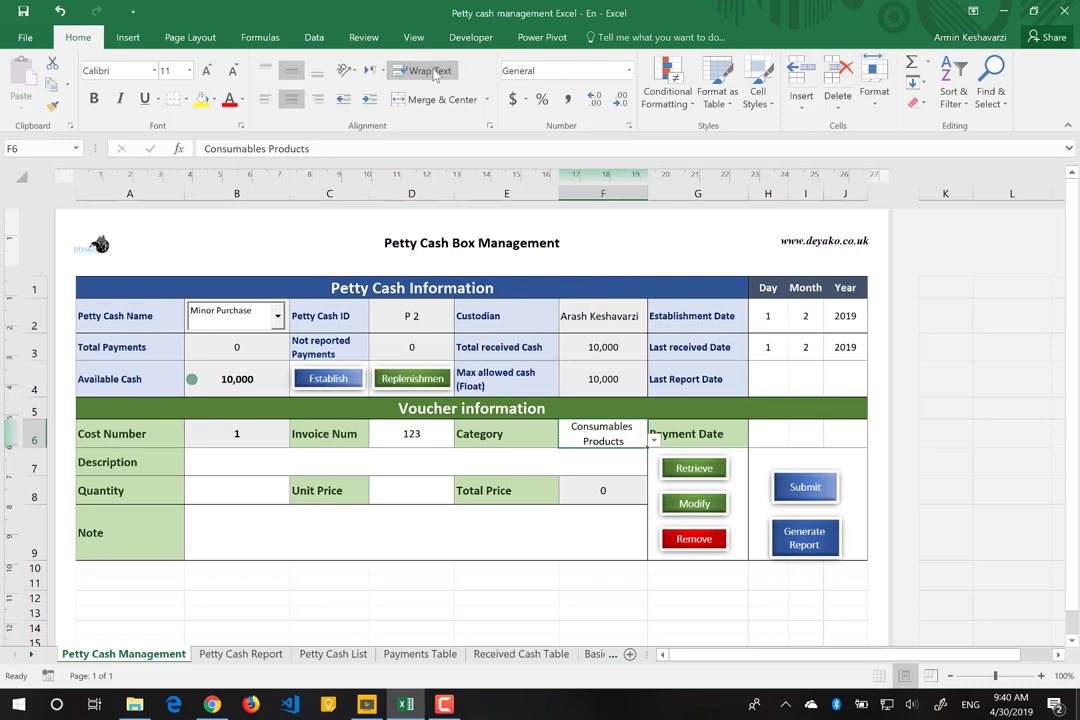
Step: Enter the description 'PC for Management departement'
{"action": "left_click", "coordinate": [574, 463]}
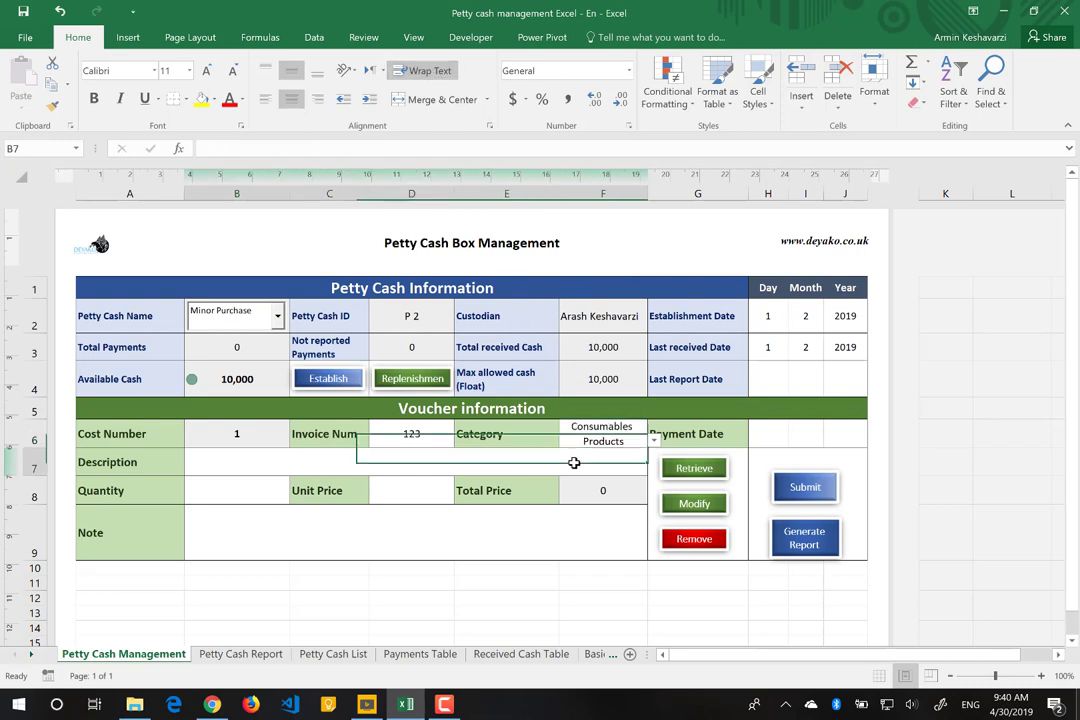
{"action": "left_click", "coordinate": [763, 438]}
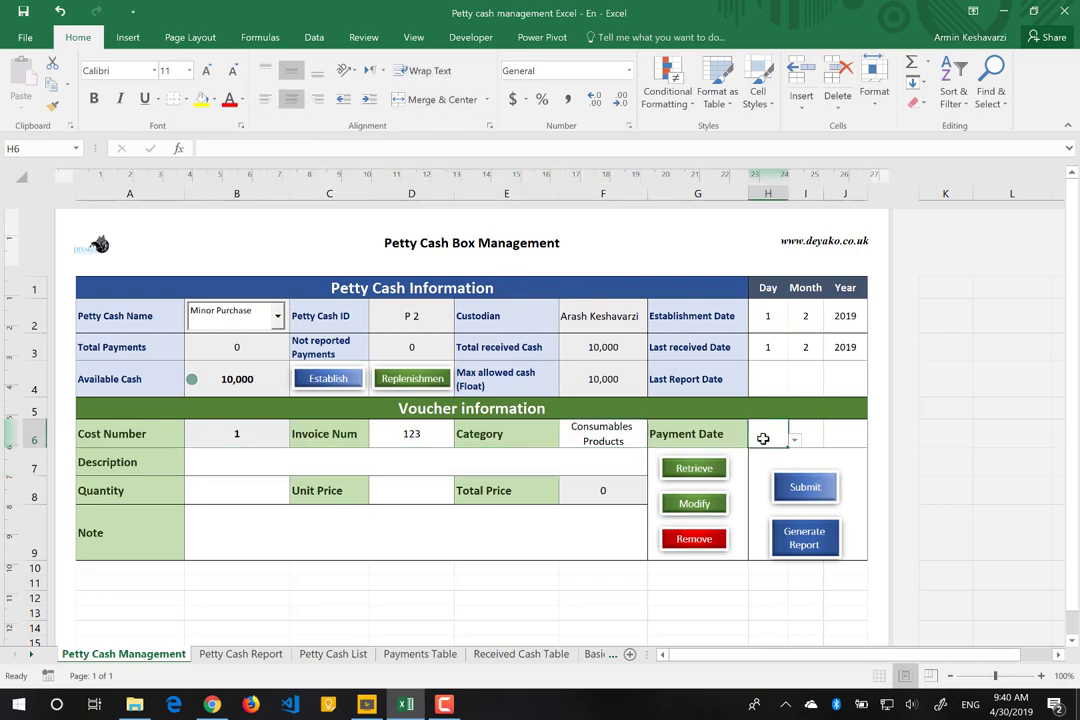
{"action": "left_click", "coordinate": [244, 468]}
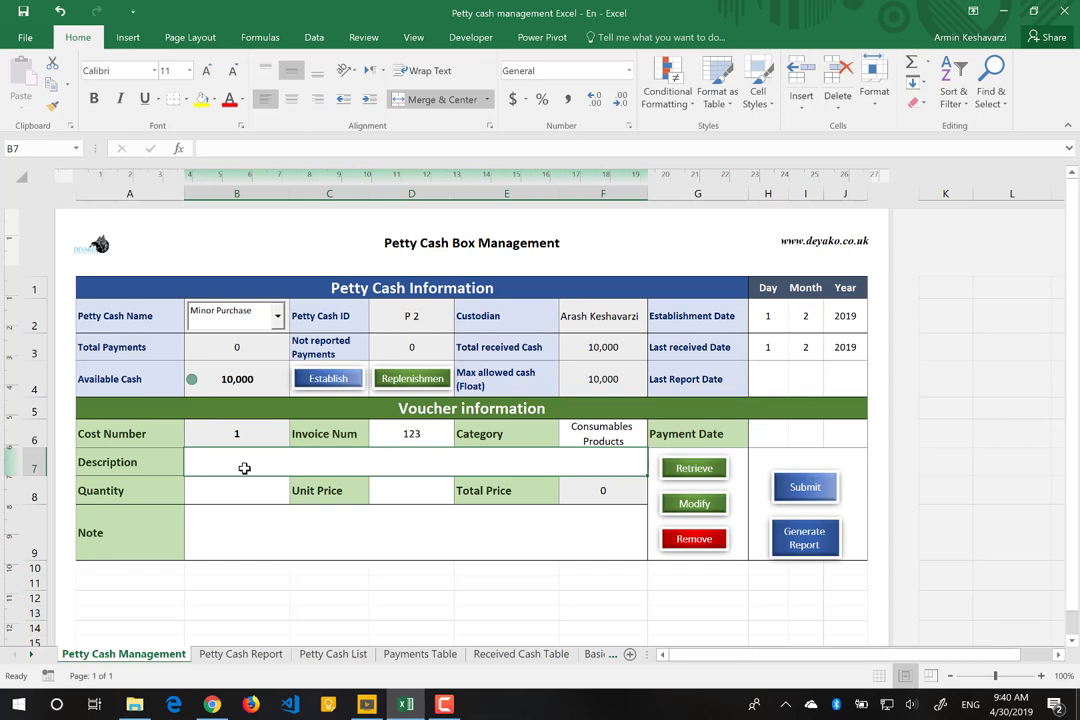
{"action": "type", "text": "PC"}
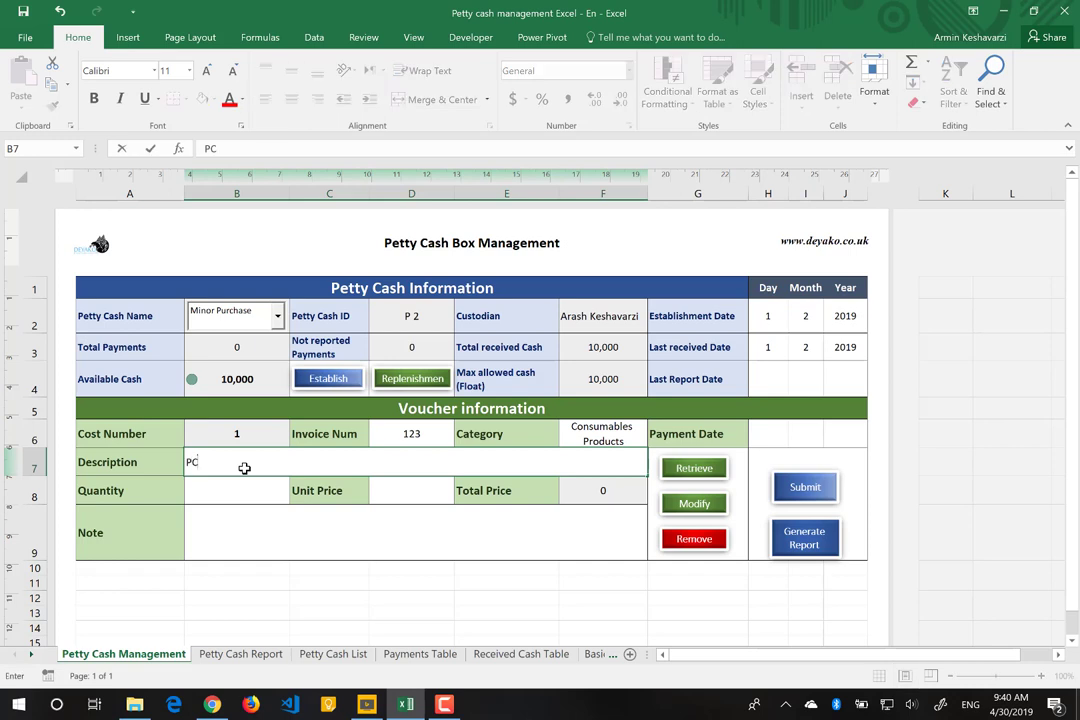
{"action": "type", "text": " for Management departemsn"}
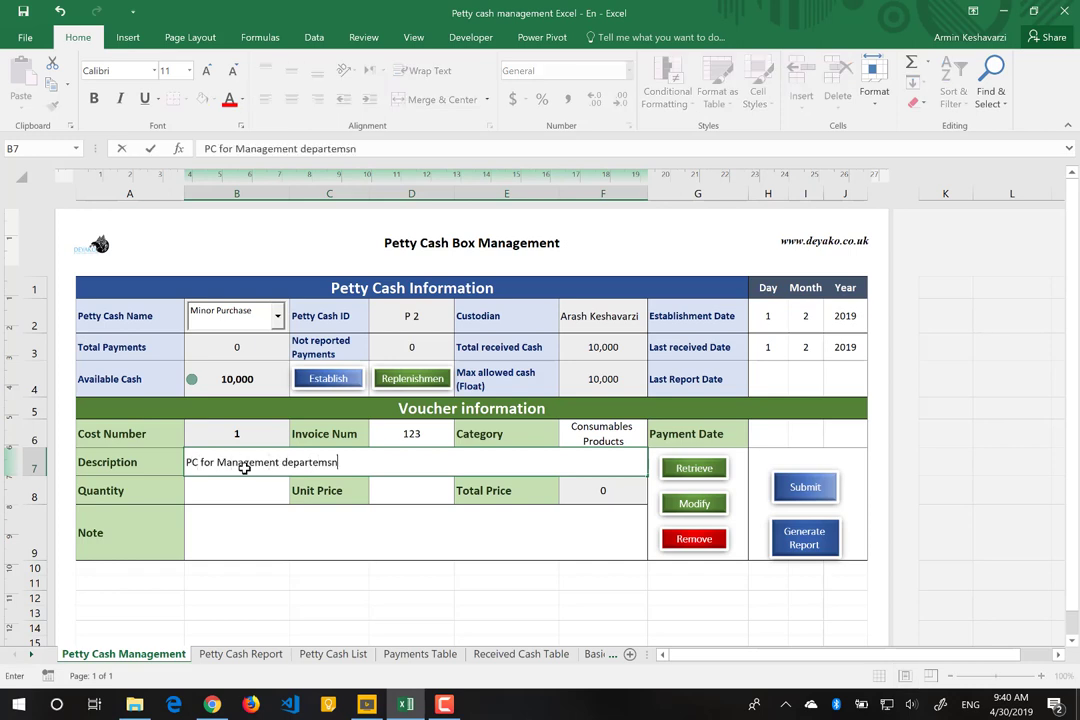
{"action": "key", "text": "BackSpace"}
{"action": "key", "text": "BackSpace"}
{"action": "type", "text": "ent"}
Step: Enter quantity 5, unit price 1,000 and note 'CEO ask to buy PC as soon as possible'
{"action": "left_click", "coordinate": [230, 516]}
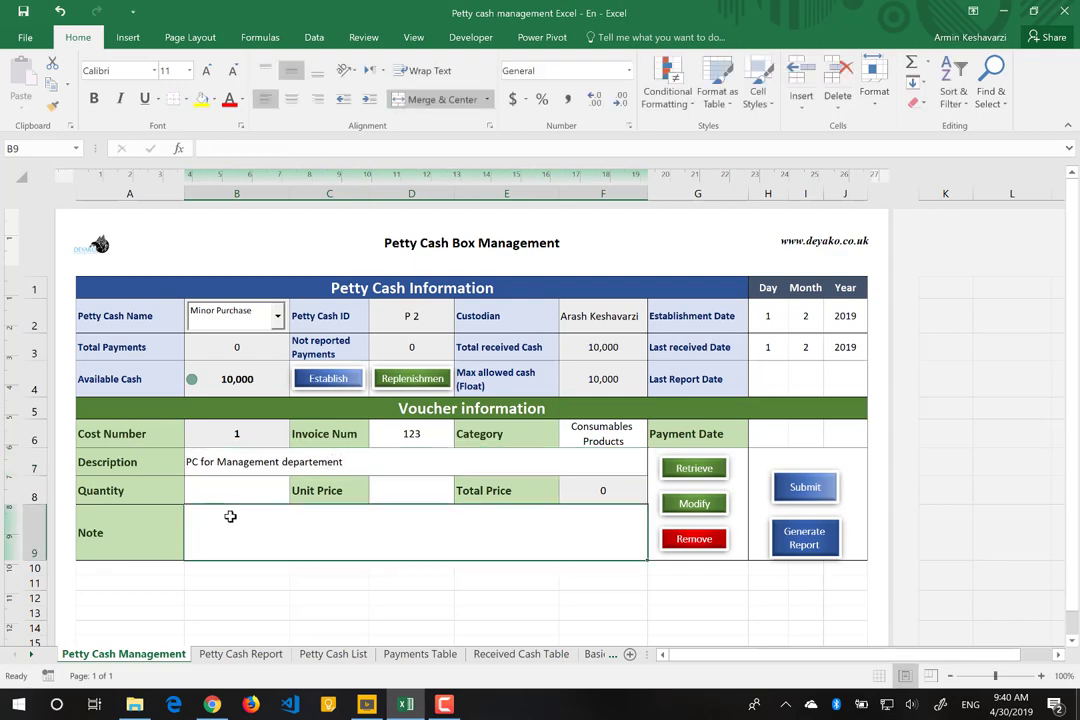
{"action": "left_click", "coordinate": [220, 484]}
{"action": "type", "text": "5"}
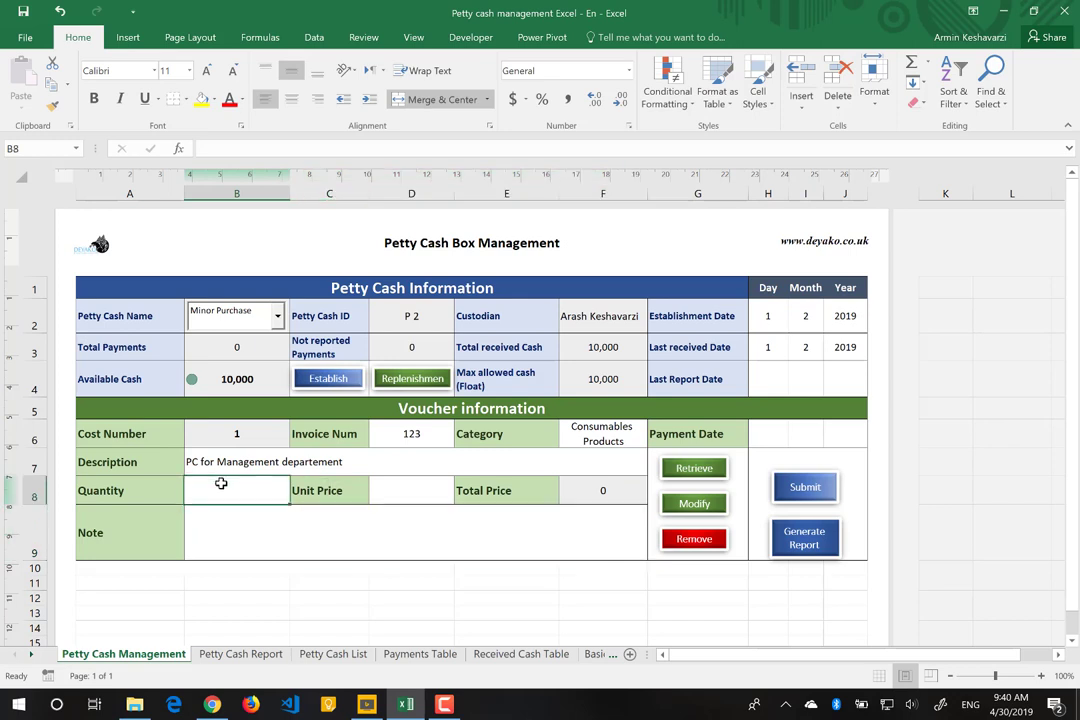
{"action": "key", "text": "Tab"}
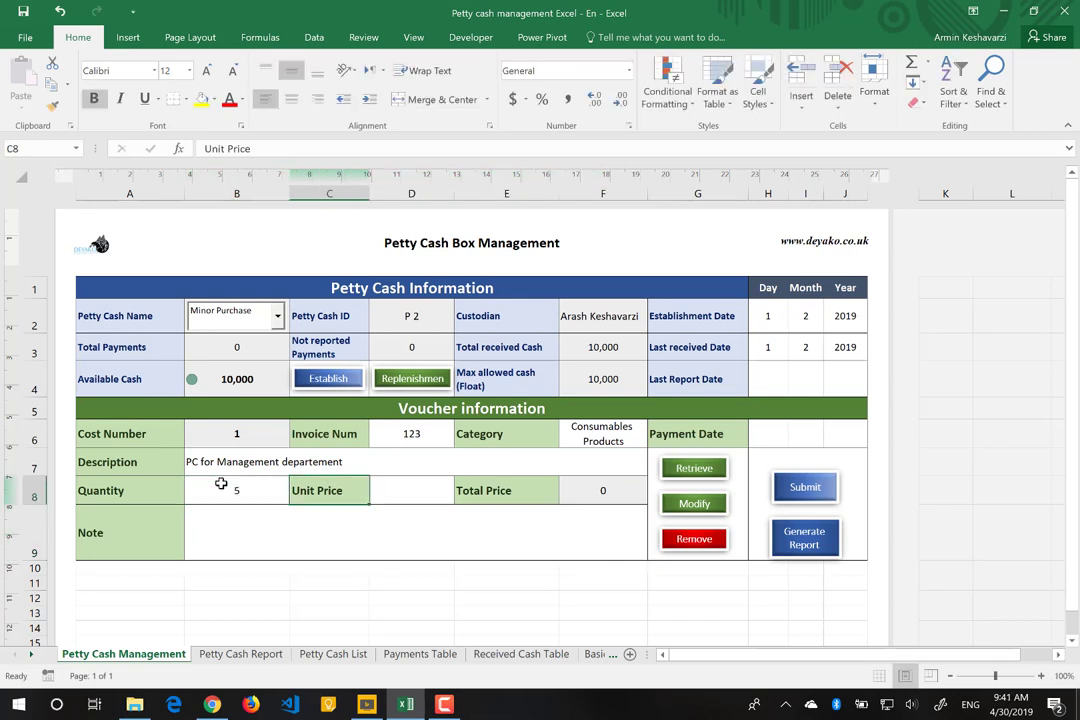
{"action": "key", "text": "Tab"}
{"action": "type", "text": "1"}
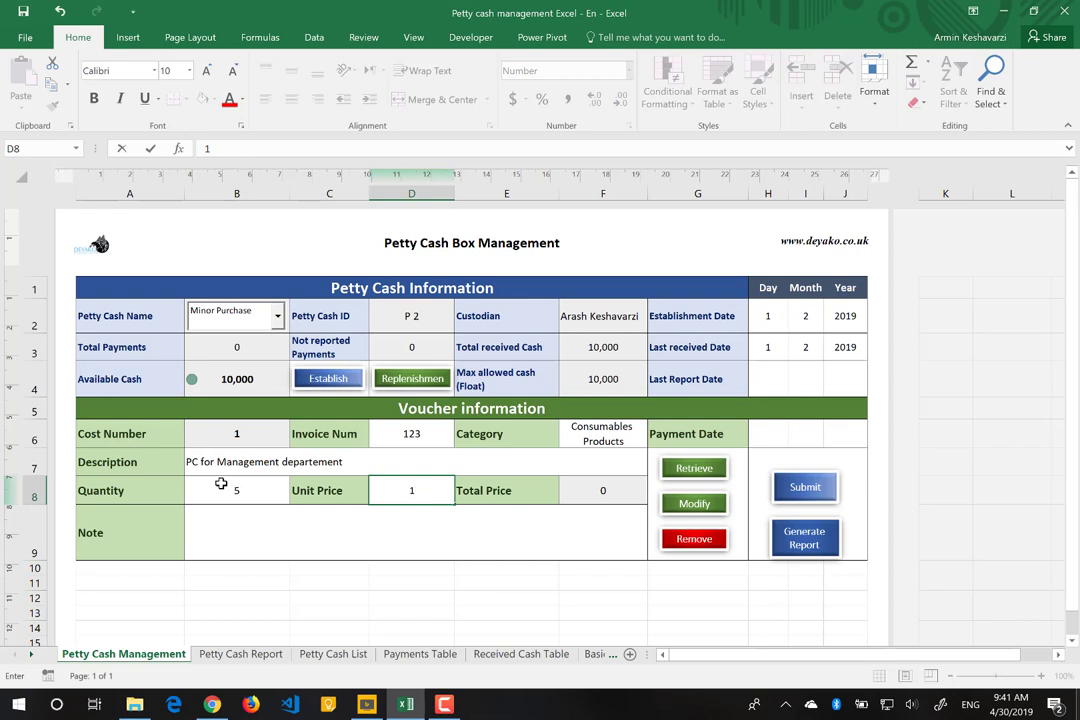
{"action": "type", "text": ",000"}
{"action": "left_click", "coordinate": [348, 525]}
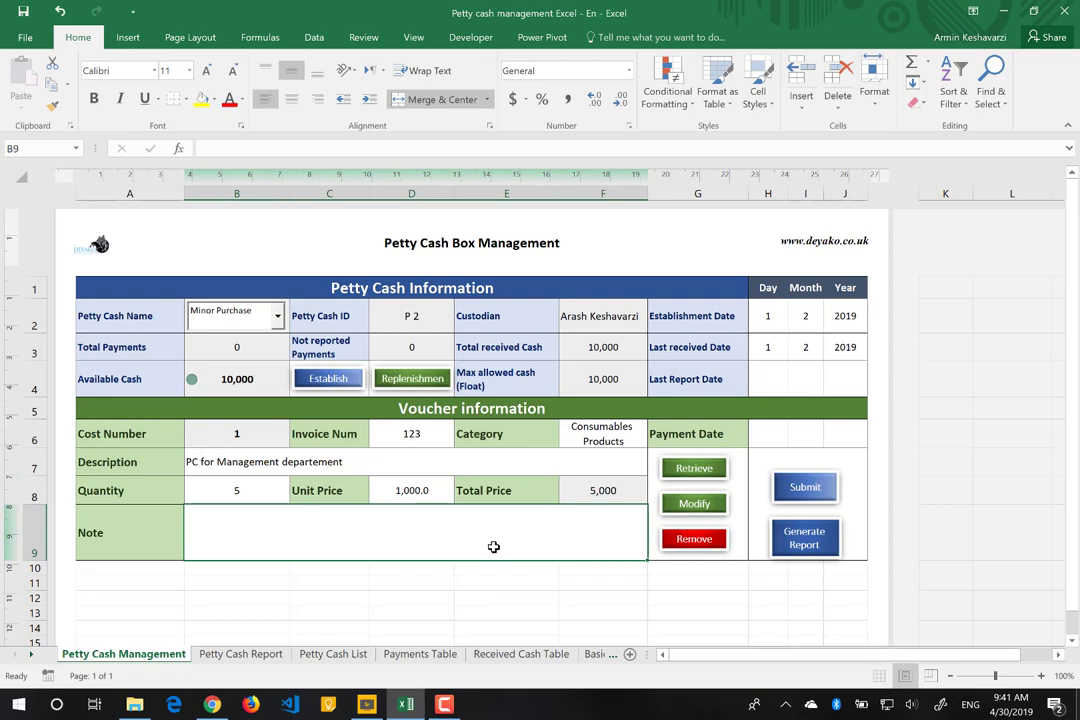
{"action": "type", "text": "CEO a"}
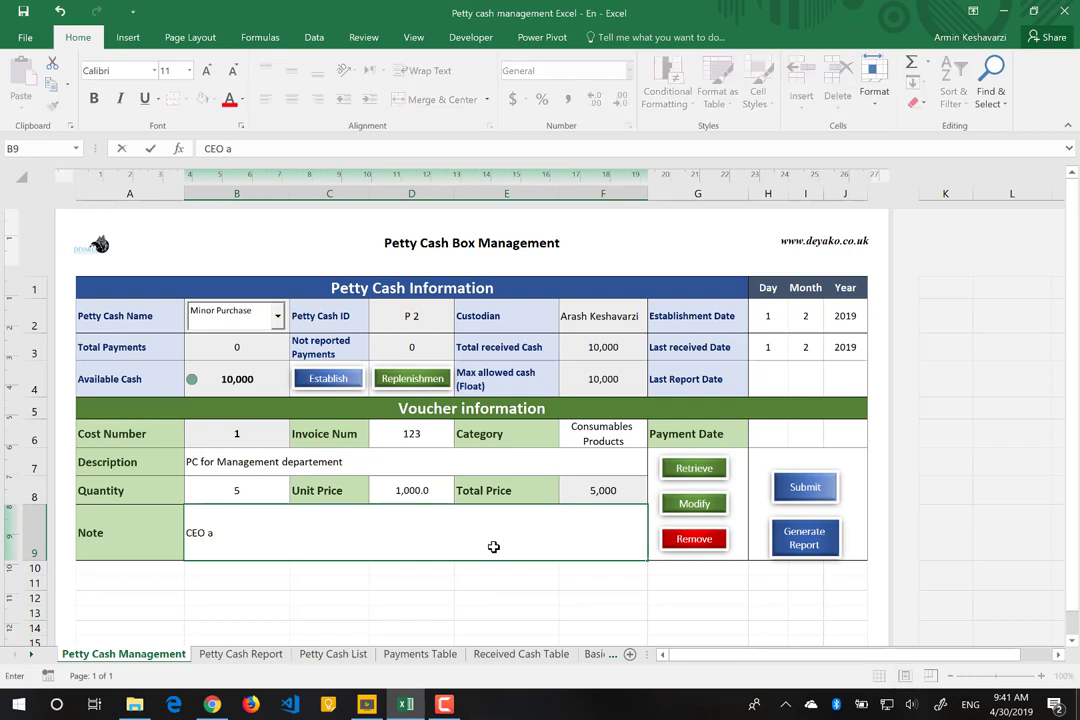
{"action": "type", "text": "sk to buy PC as soon"}
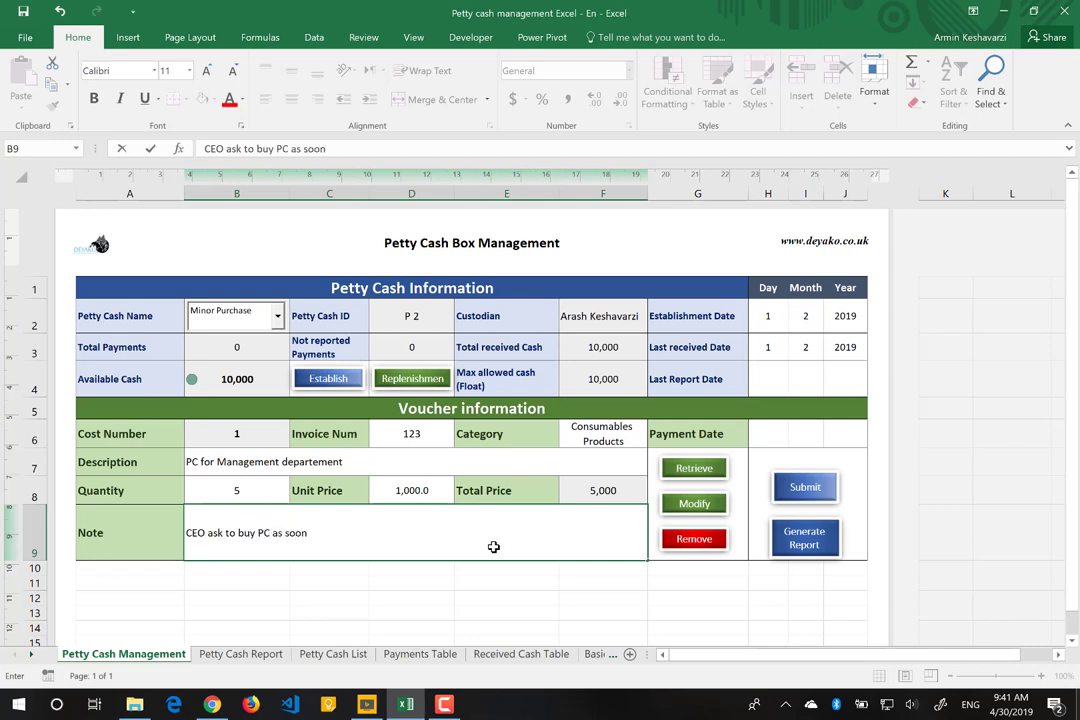
{"action": "type", "text": " as possible"}
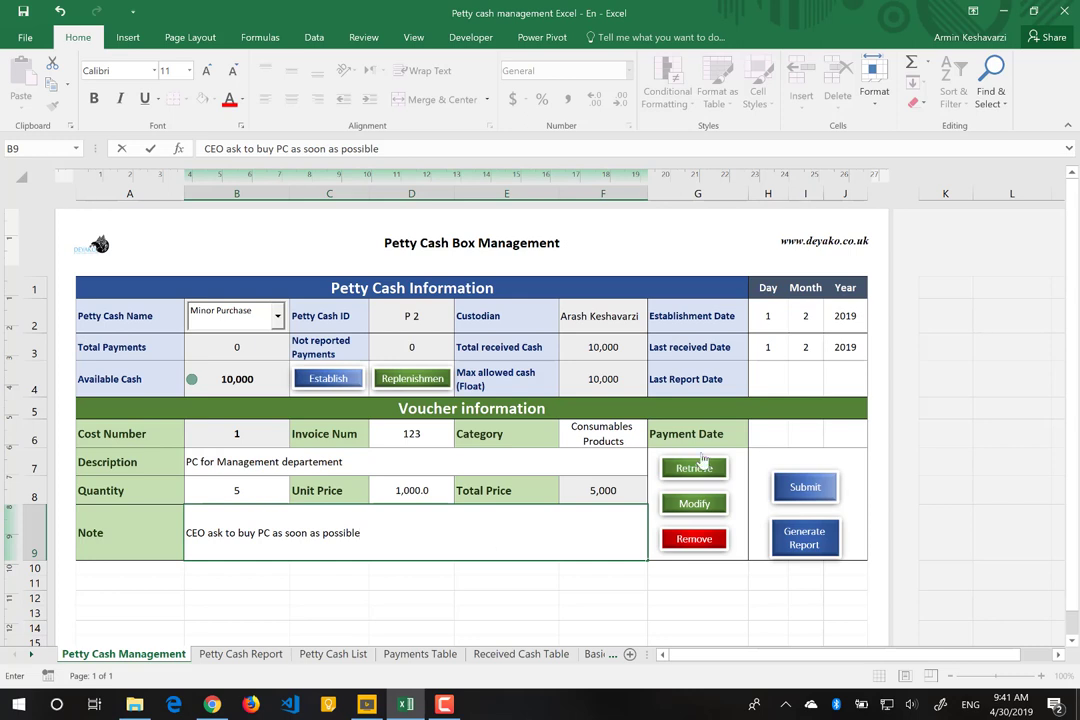
{"action": "left_click", "coordinate": [694, 468]}
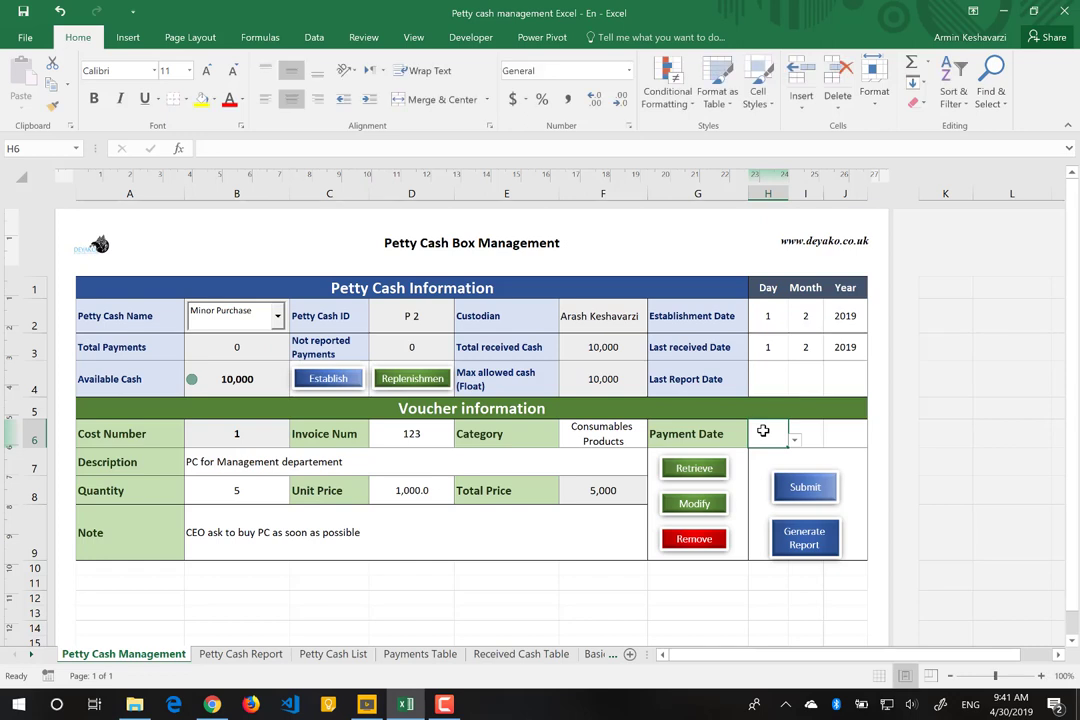
{"action": "left_click", "coordinate": [583, 511]}
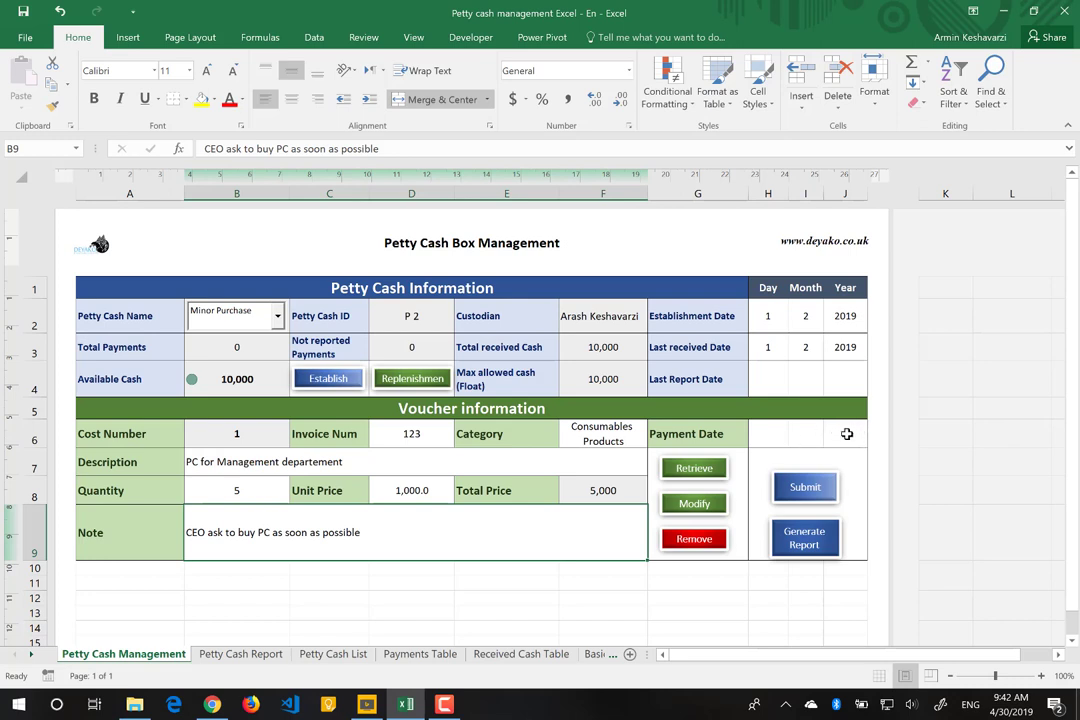
Step: After the 'Enter Payment Date!' warning, enter payment year 2019, month 2, day 20
{"action": "left_click", "coordinate": [803, 490]}
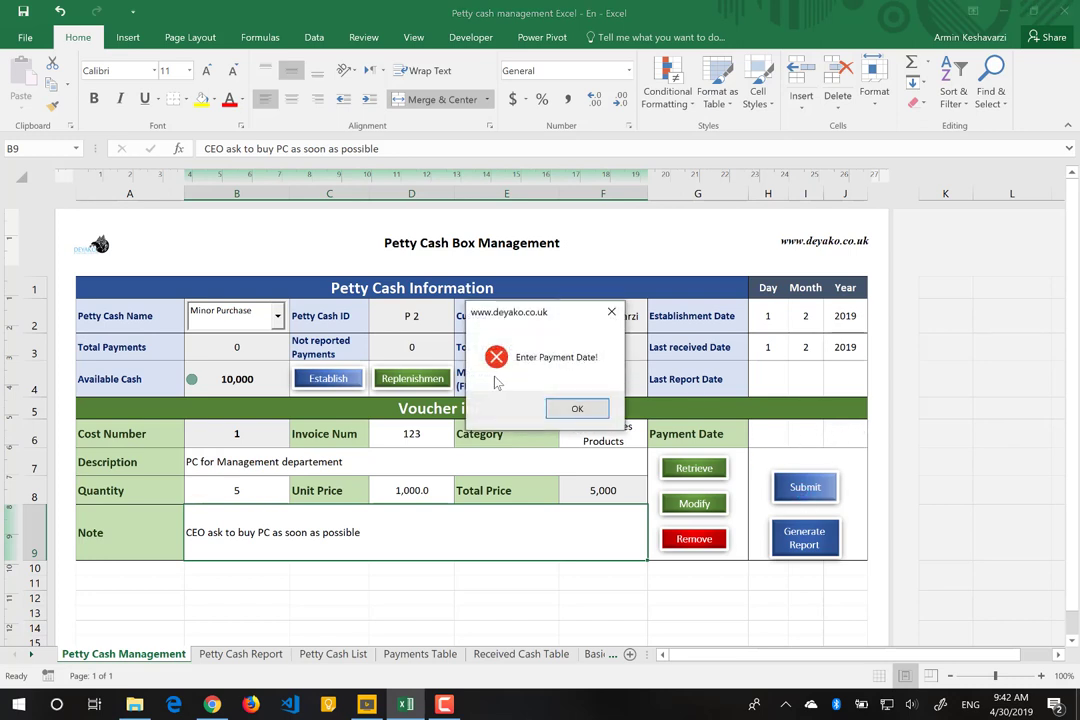
{"action": "left_click", "coordinate": [576, 409]}
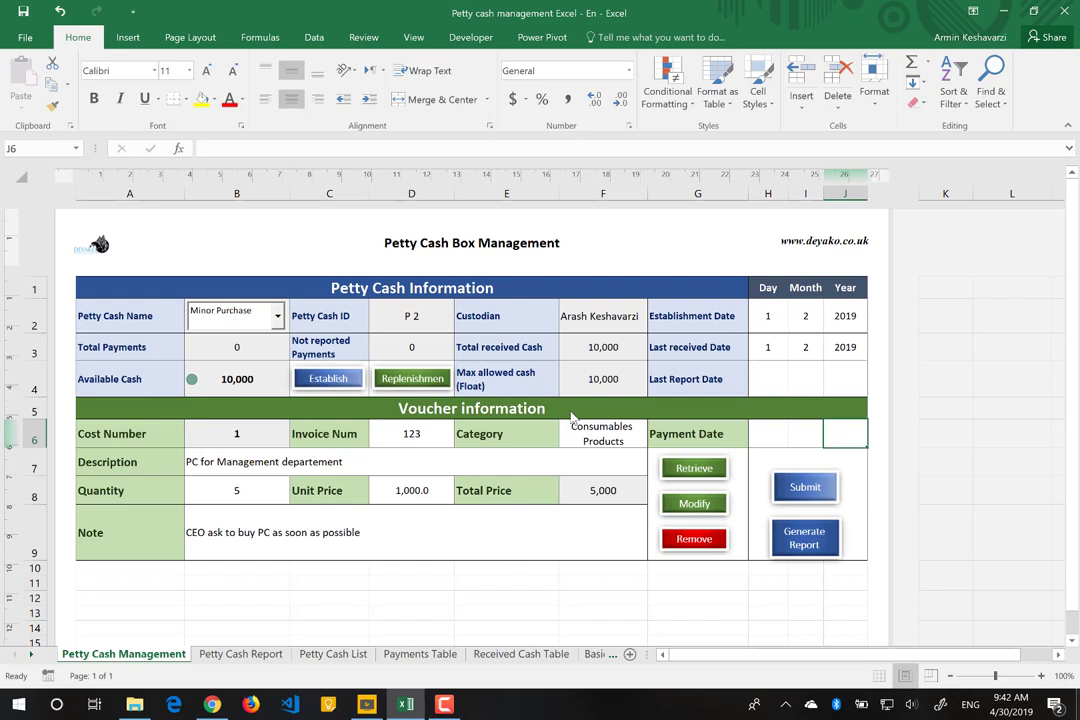
{"action": "type", "text": "2019"}
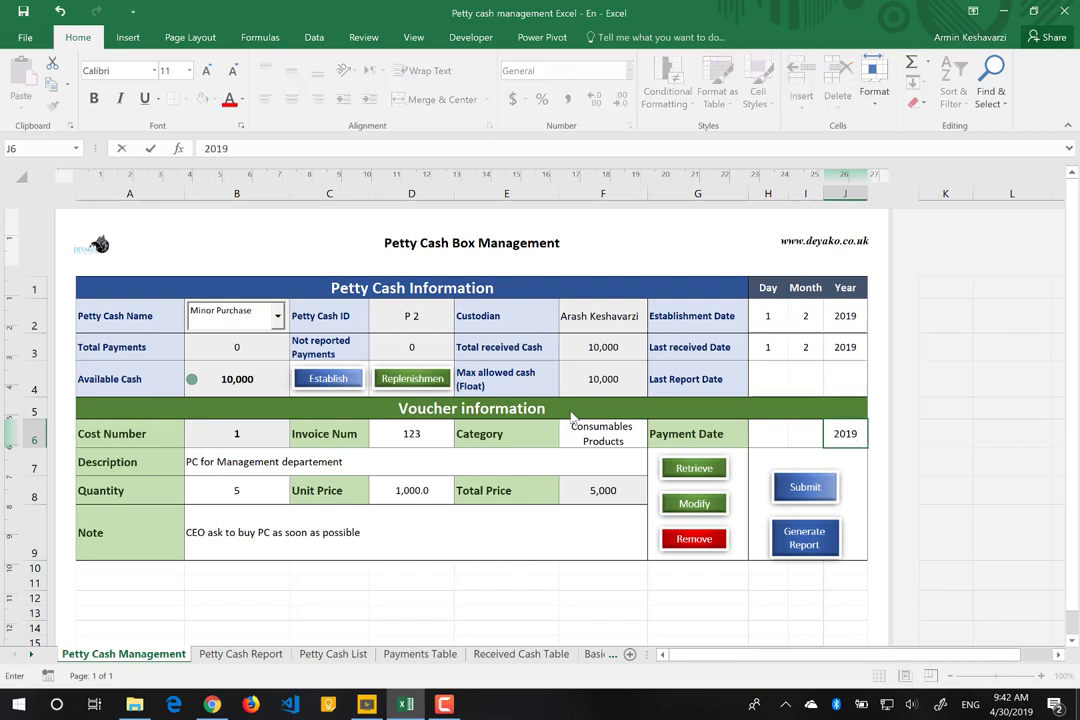
{"action": "key", "text": "Left"}
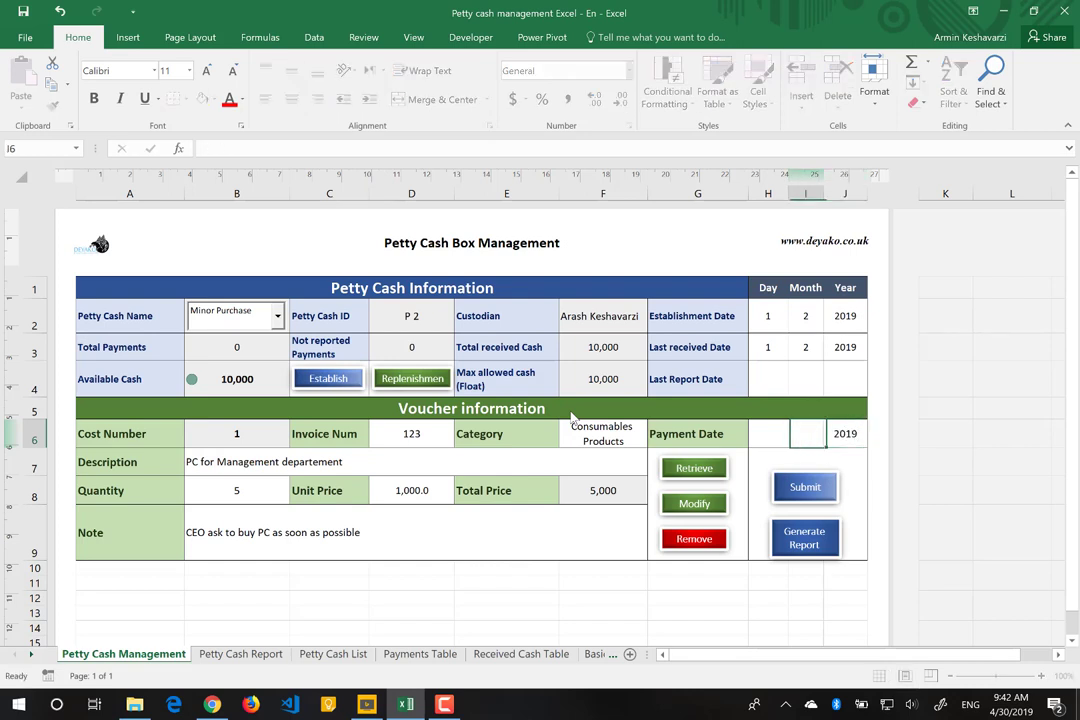
{"action": "type", "text": "2"}
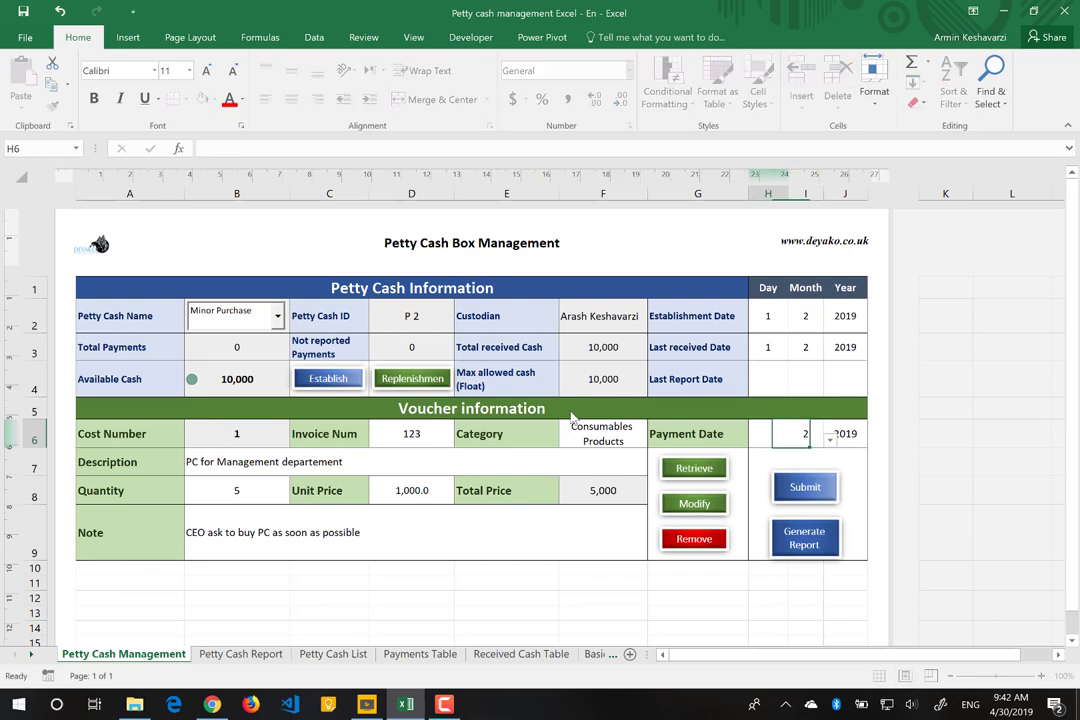
{"action": "key", "text": "Left"}
{"action": "type", "text": "30"}
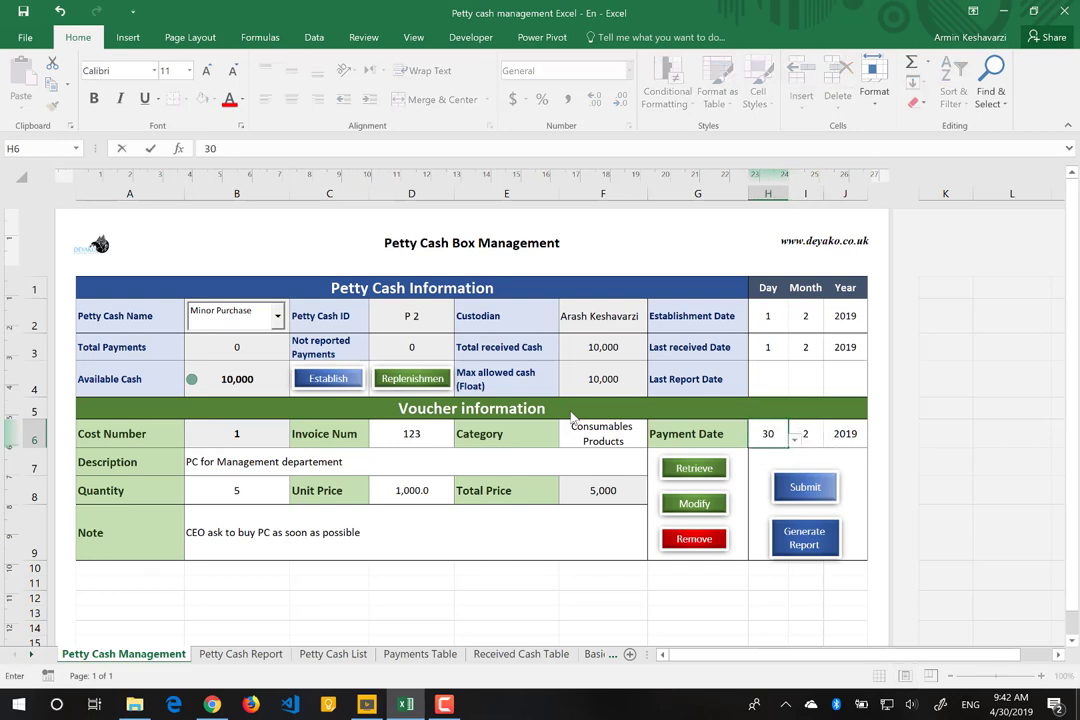
{"action": "key", "text": "BackSpace"}
{"action": "key", "text": "BackSpace"}
{"action": "type", "text": "20"}
Step: Submit voucher 1 and inspect the Cost Number, Available Cash and Total Payments cells
{"action": "left_click", "coordinate": [803, 488]}
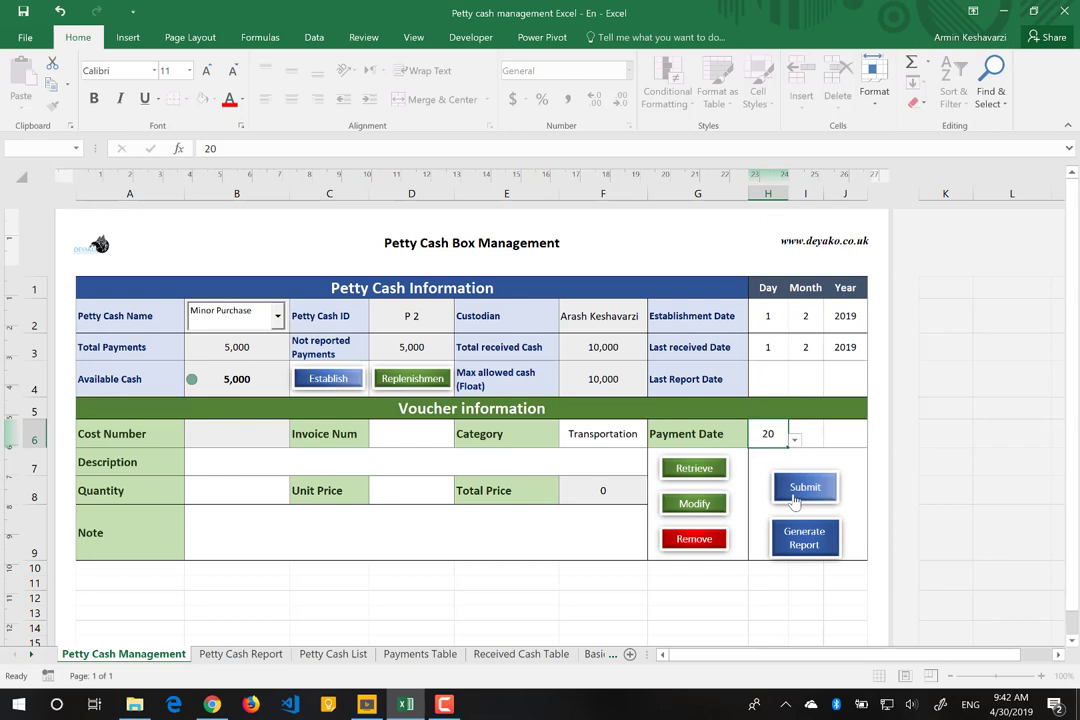
{"action": "left_click", "coordinate": [222, 441]}
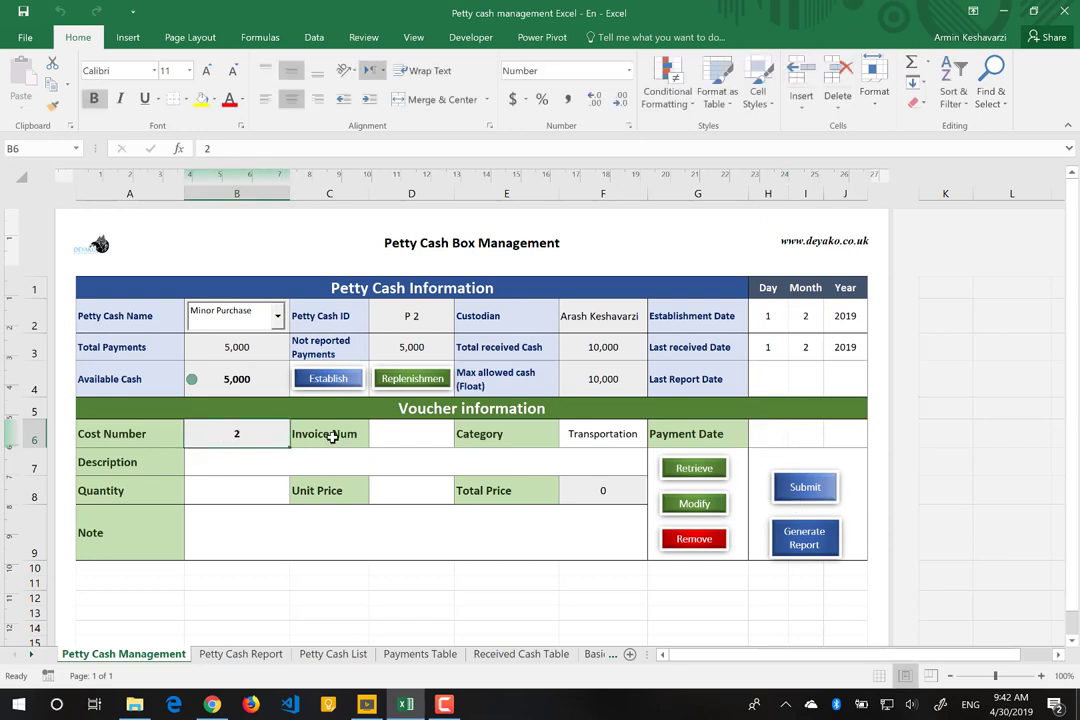
{"action": "left_click", "coordinate": [393, 434]}
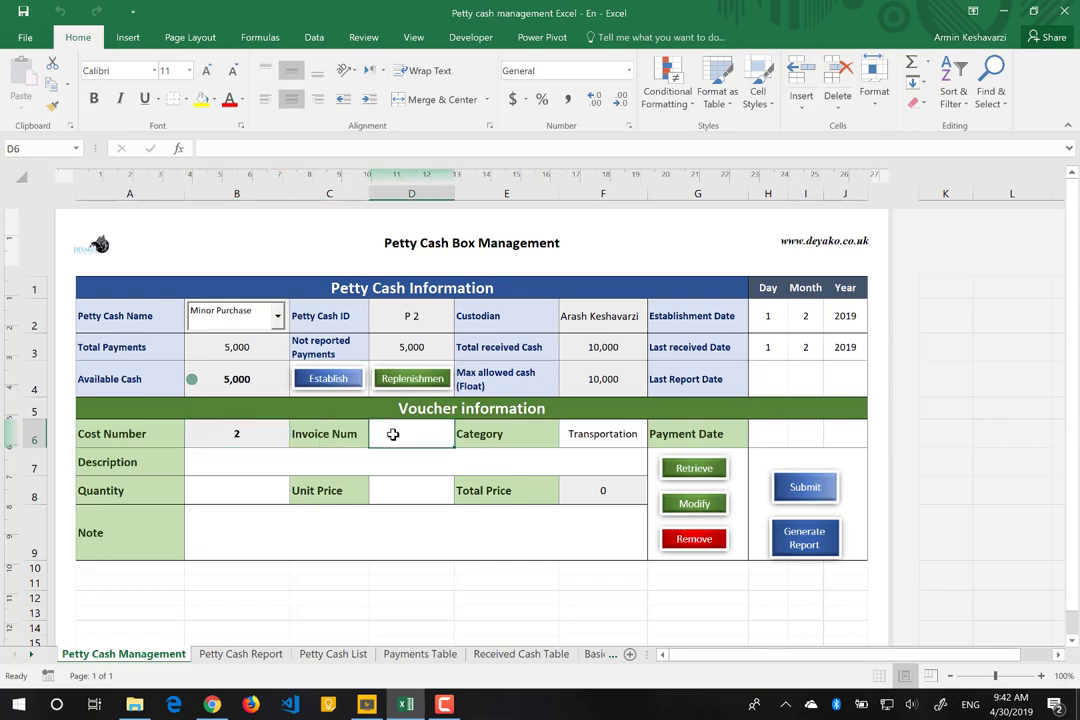
{"action": "left_click", "coordinate": [248, 379]}
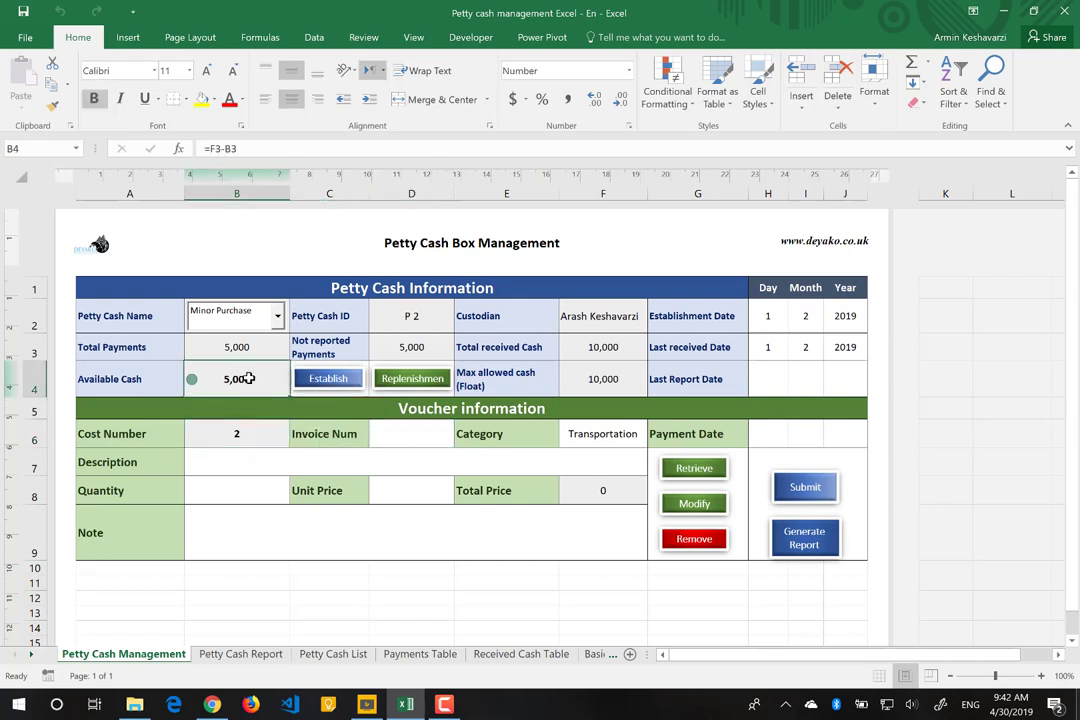
{"action": "left_click", "coordinate": [257, 344]}
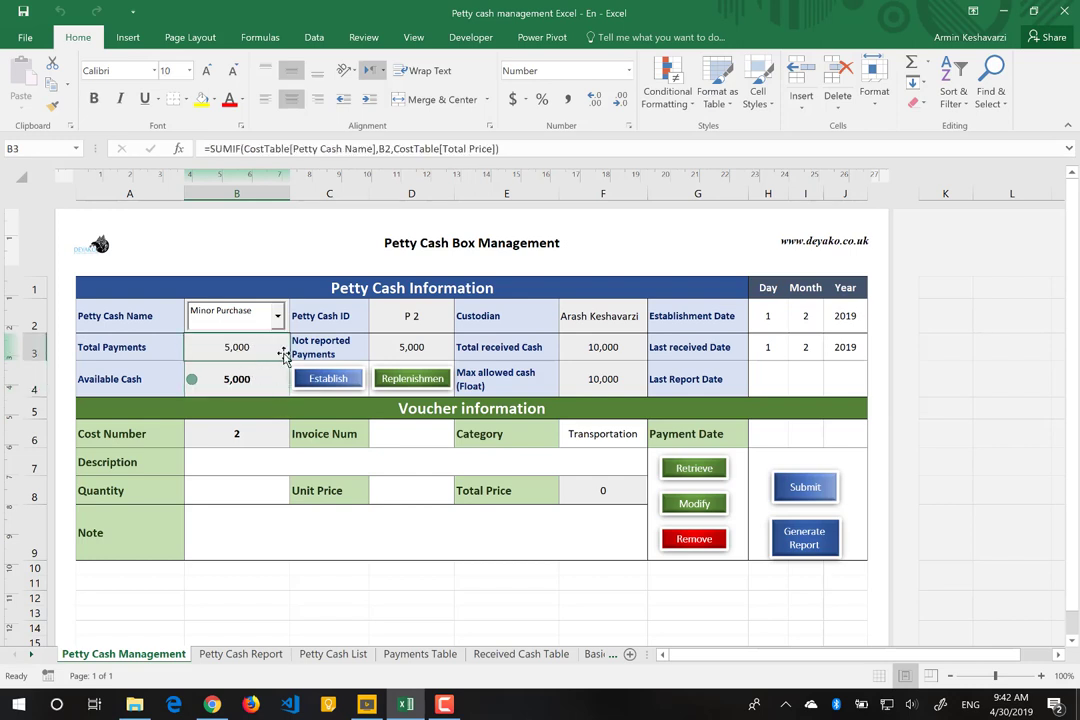
{"action": "left_click", "coordinate": [278, 316]}
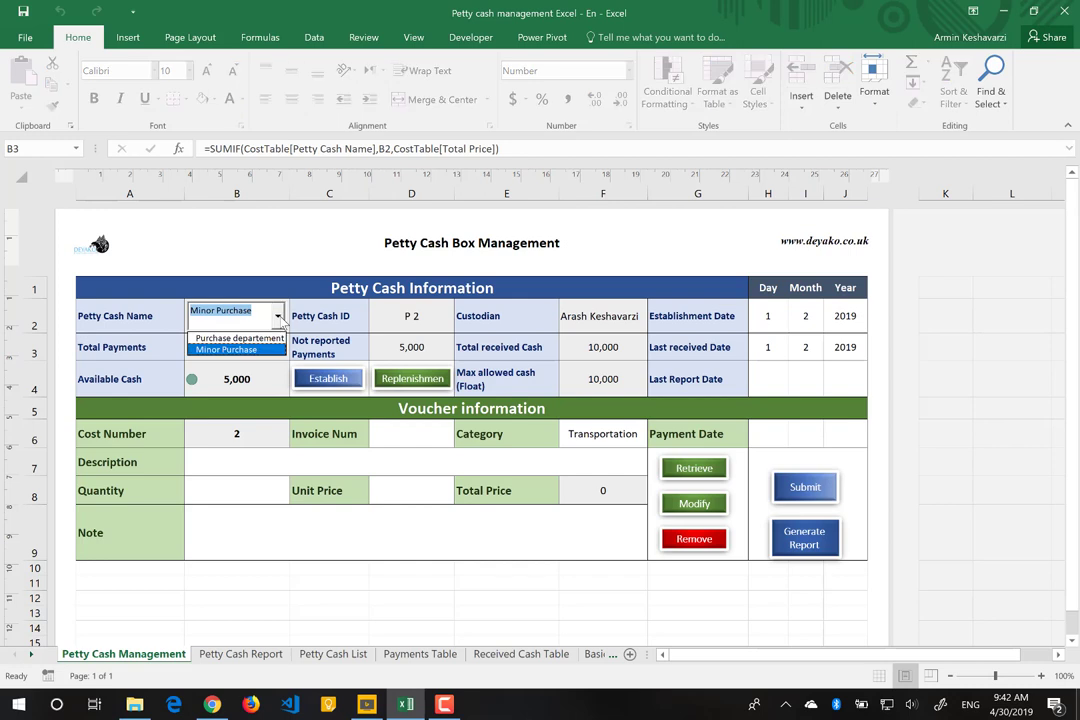
Step: Keep Minor Purchase selected and give voucher 2 invoice number 33 and category Equipments
{"action": "left_click", "coordinate": [215, 283]}
{"action": "left_click", "coordinate": [411, 347]}
{"action": "left_click", "coordinate": [434, 432]}
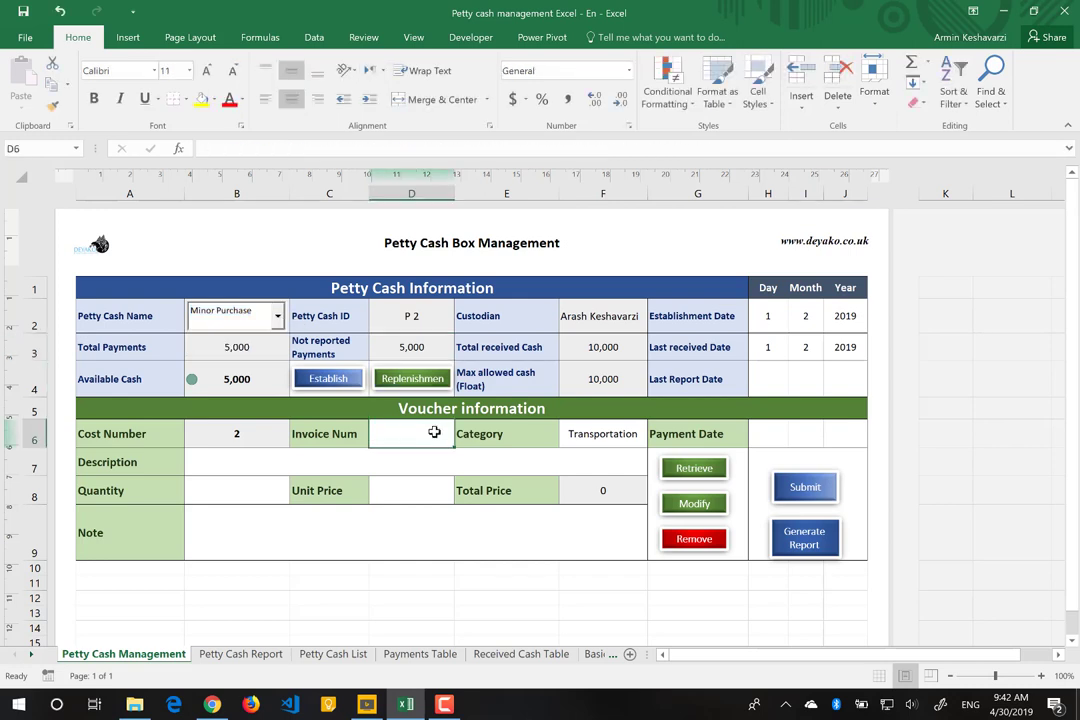
{"action": "type", "text": "33"}
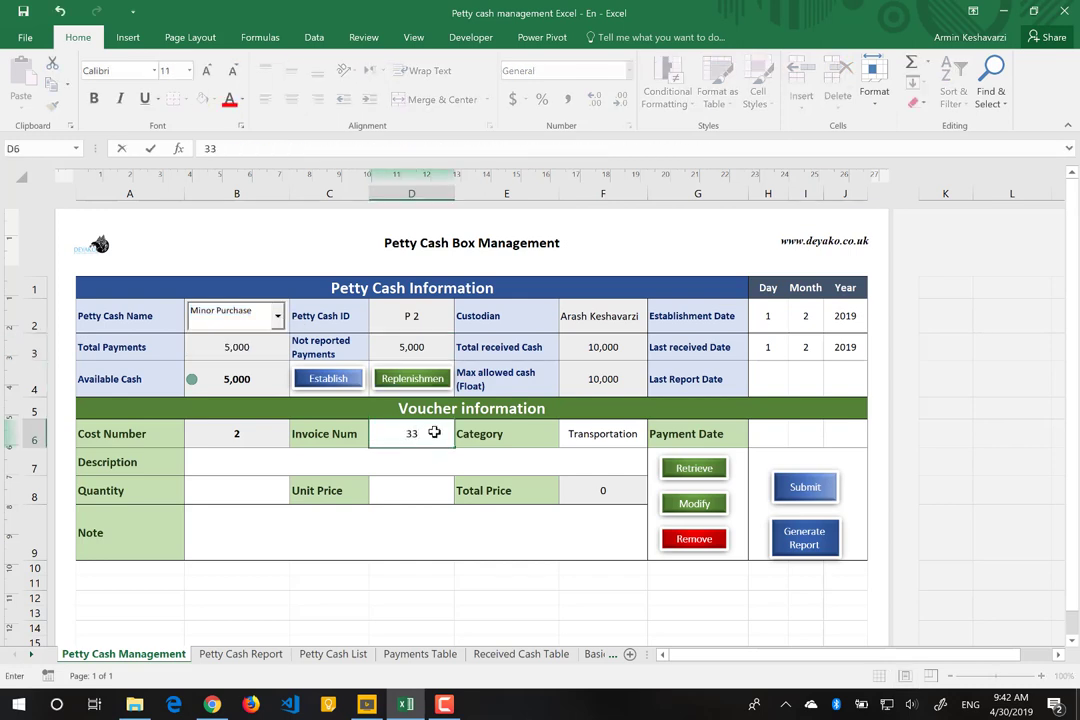
{"action": "key", "text": "Return"}
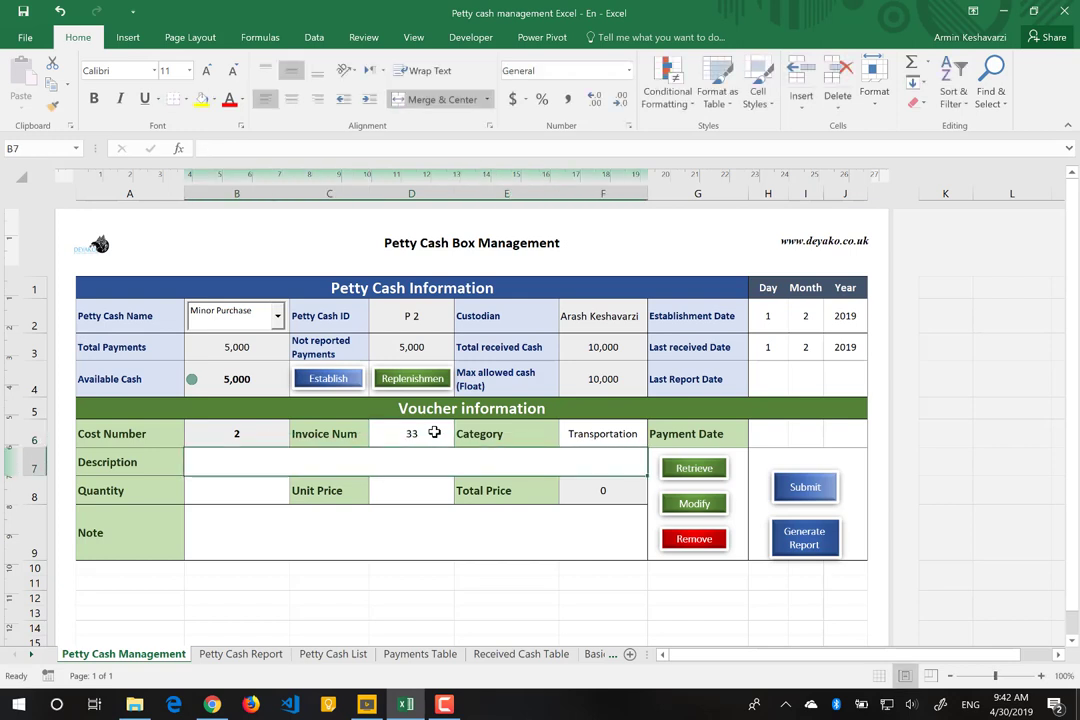
{"action": "left_click", "coordinate": [635, 430]}
{"action": "left_click", "coordinate": [653, 439]}
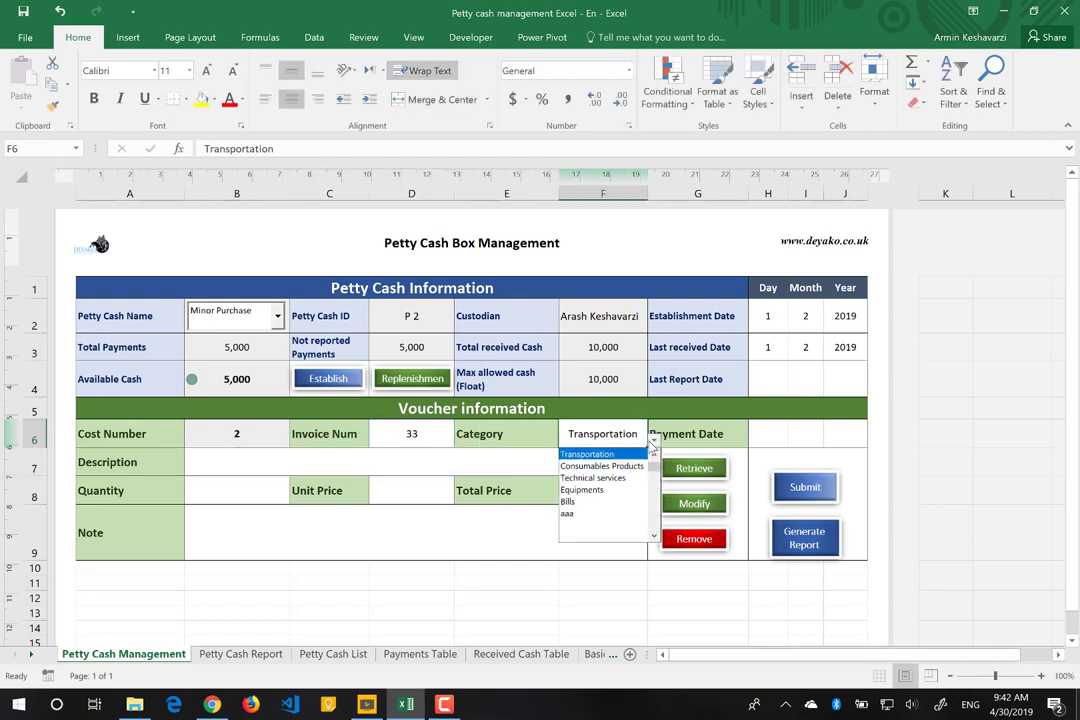
{"action": "left_click", "coordinate": [605, 490]}
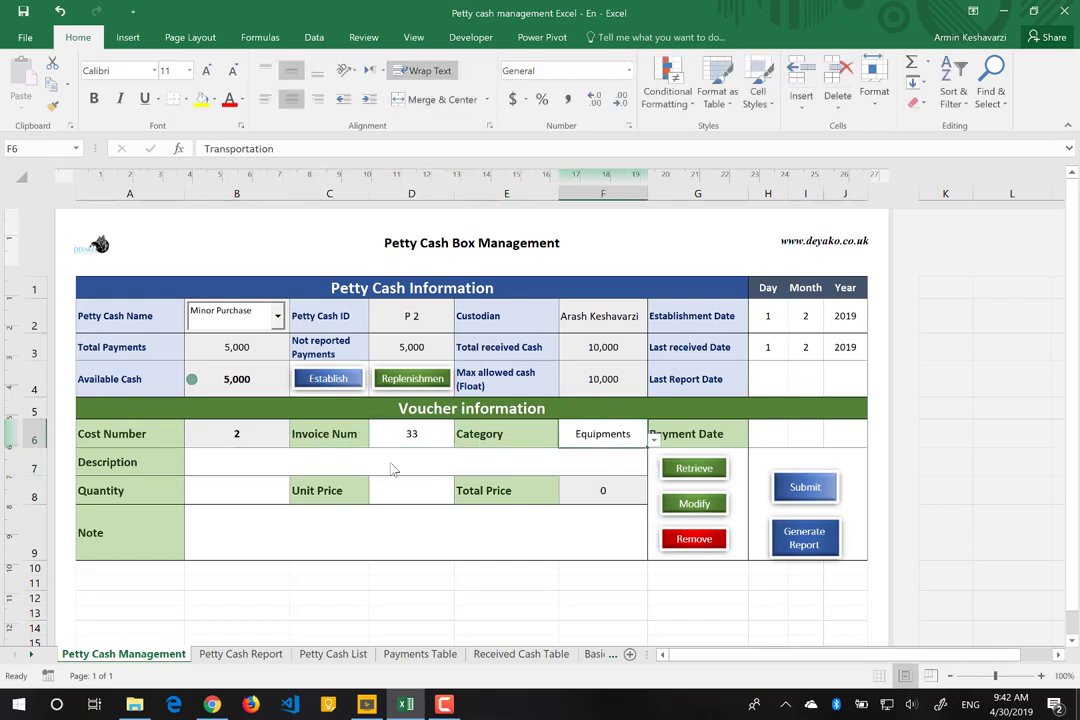
Step: Enter description 'Cell Phone for some employees', quantity 3 and unit price 1200
{"action": "left_click", "coordinate": [217, 458]}
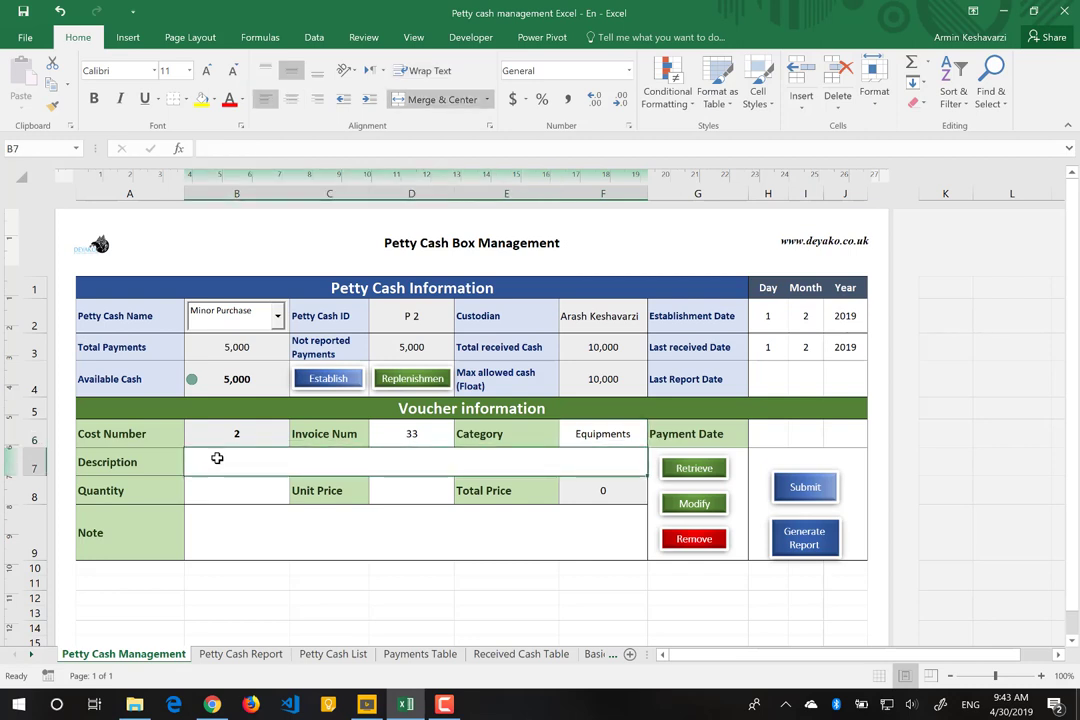
{"action": "type", "text": "Cel"}
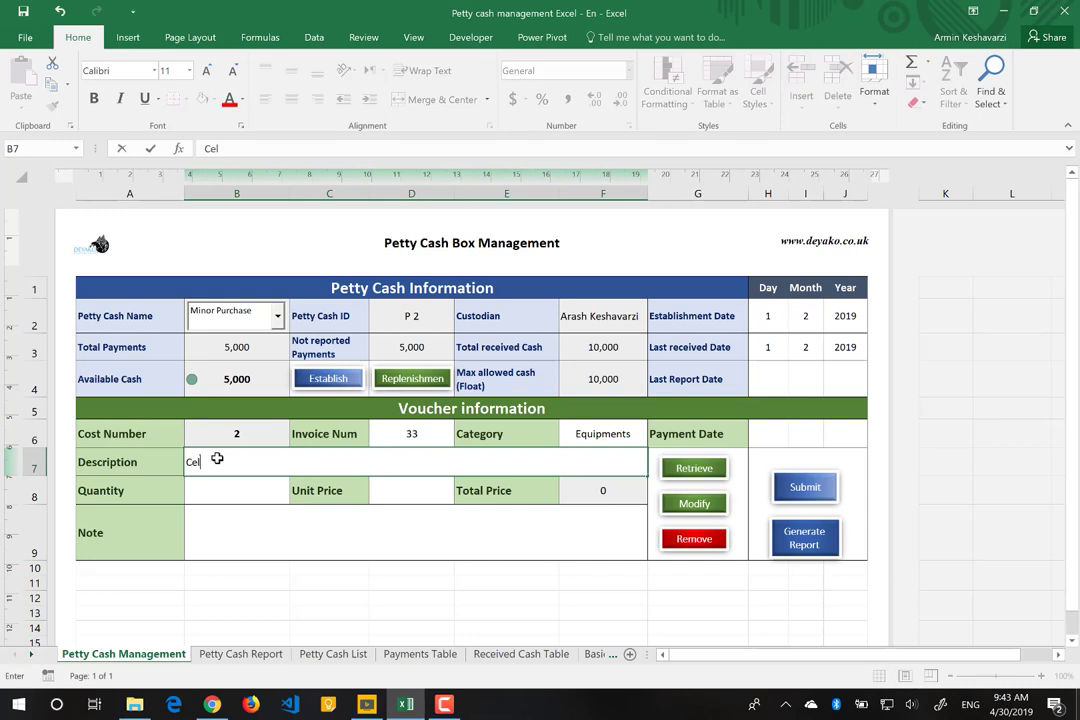
{"action": "type", "text": "l Phone for some employees"}
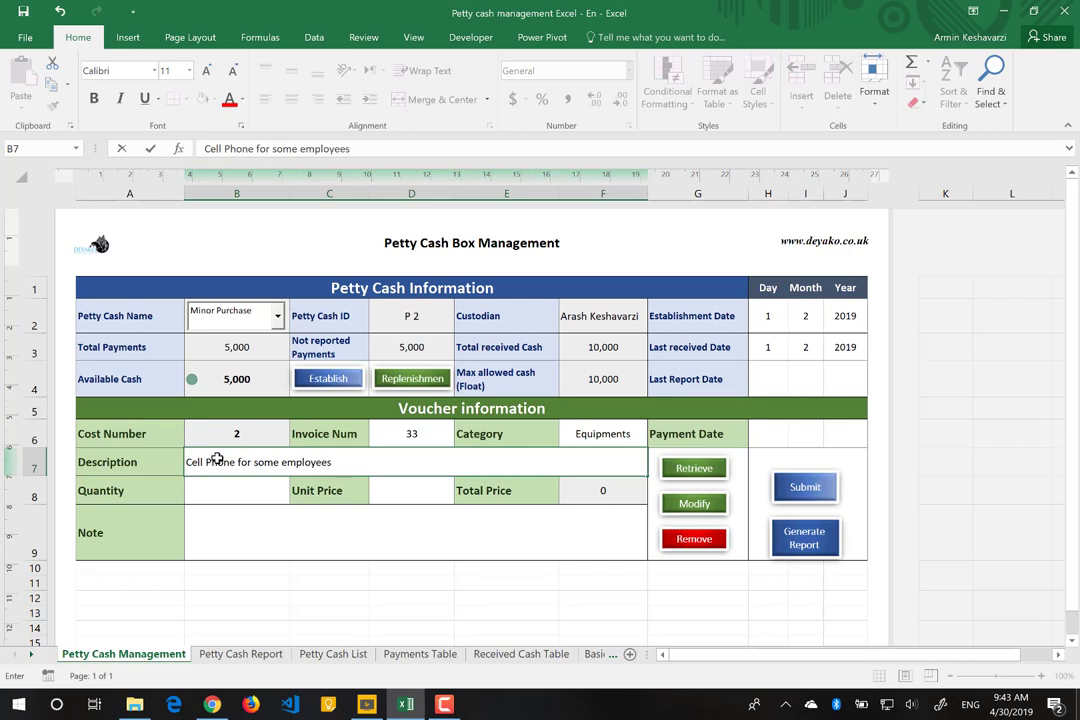
{"action": "left_click", "coordinate": [237, 514]}
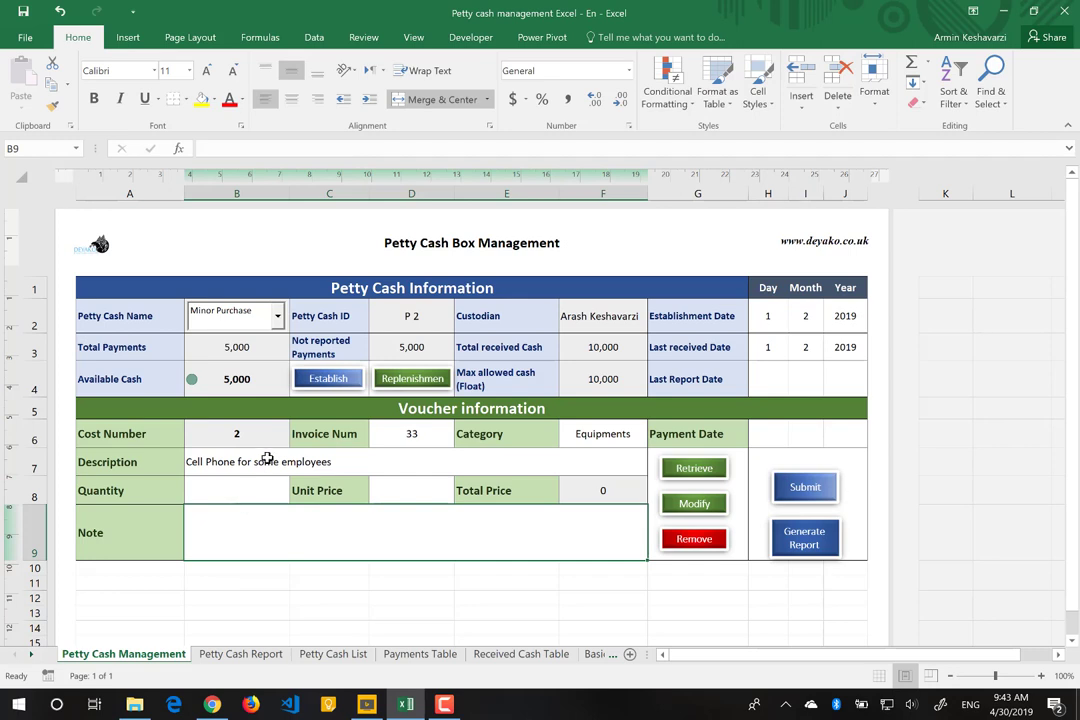
{"action": "left_click", "coordinate": [262, 490]}
{"action": "type", "text": "3"}
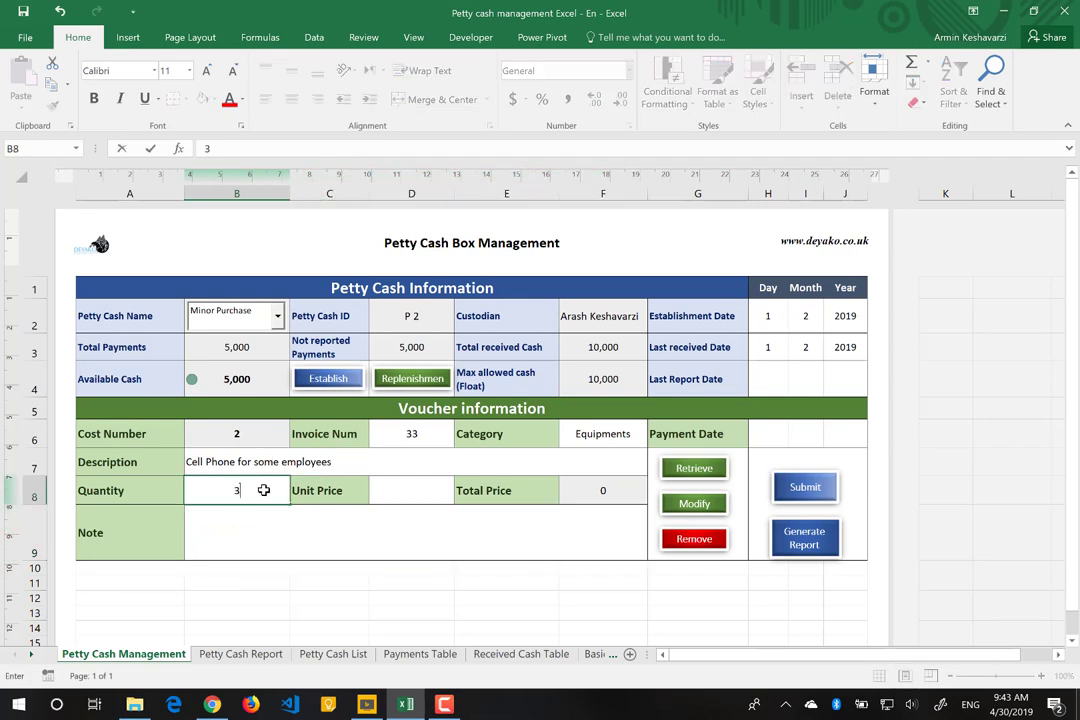
{"action": "key", "text": "Tab"}
{"action": "key", "text": "Tab"}
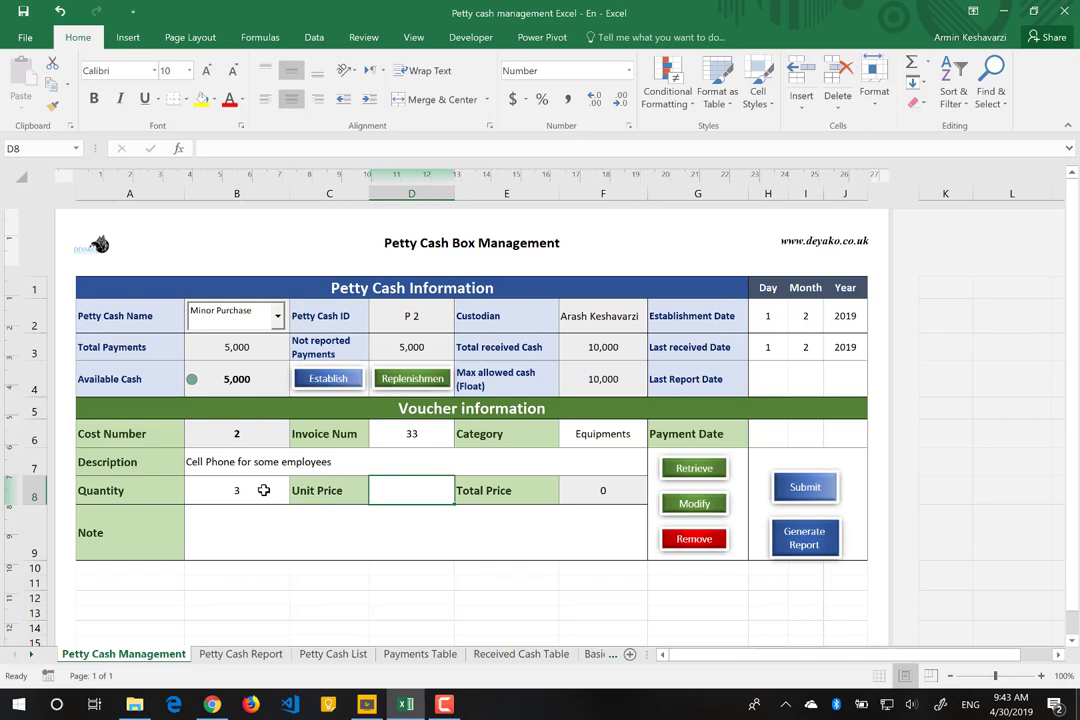
{"action": "type", "text": "1200"}
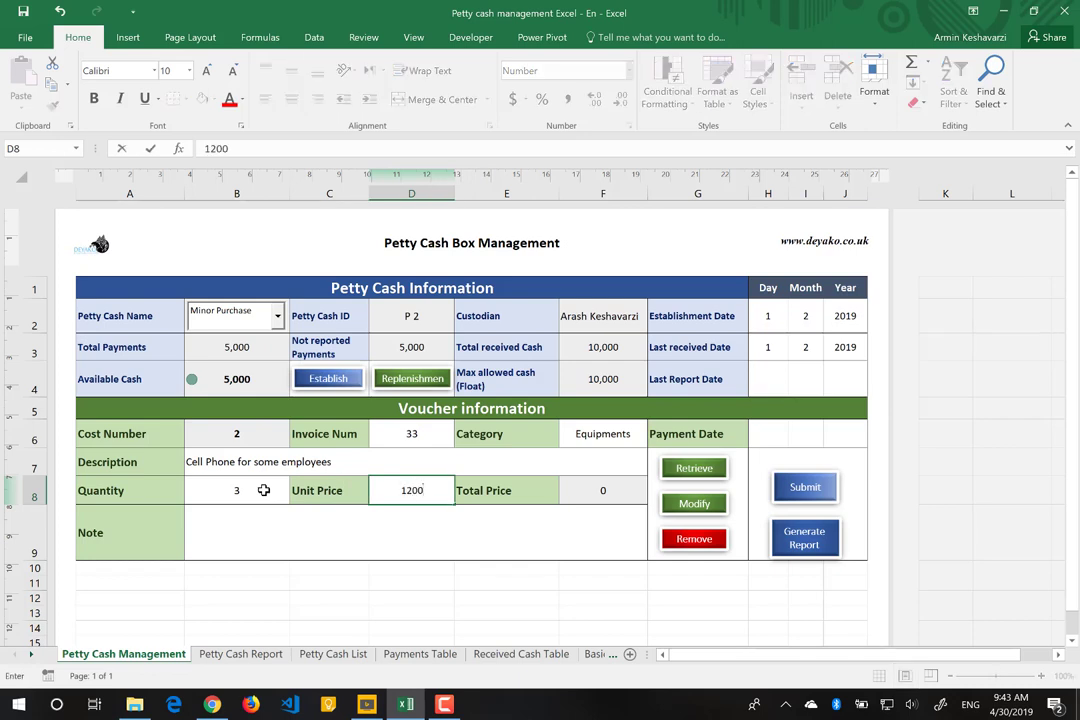
{"action": "key", "text": "Return"}
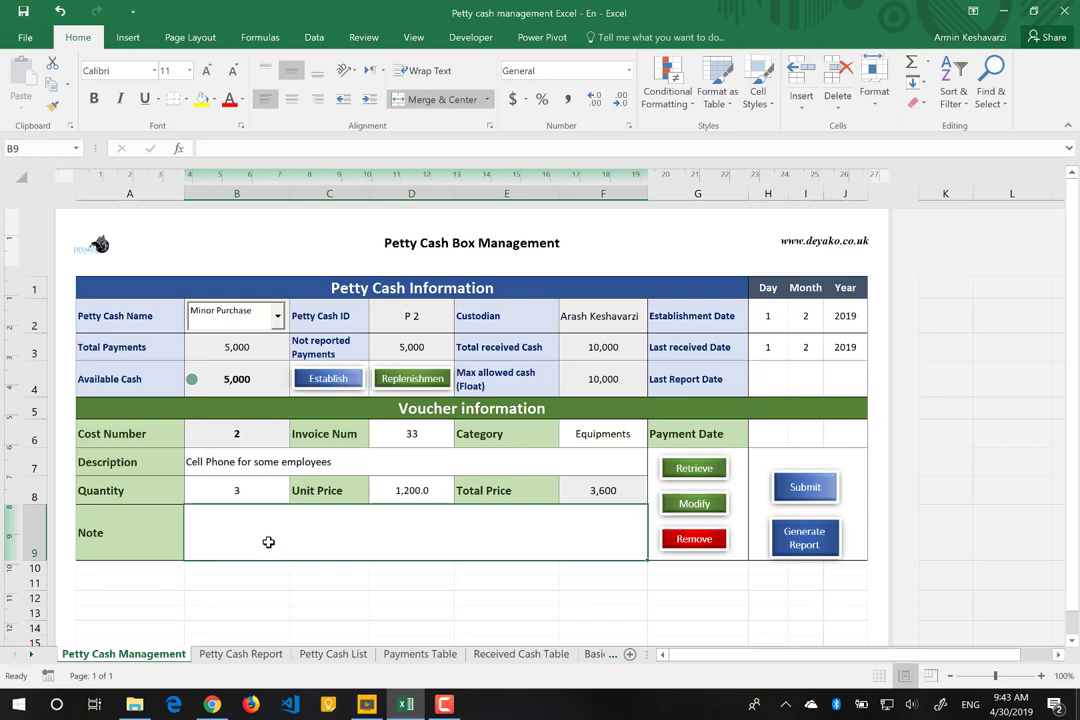
Step: Write the note 'CEO ask to buy these from petty cash'
{"action": "type", "text": "Manager"}
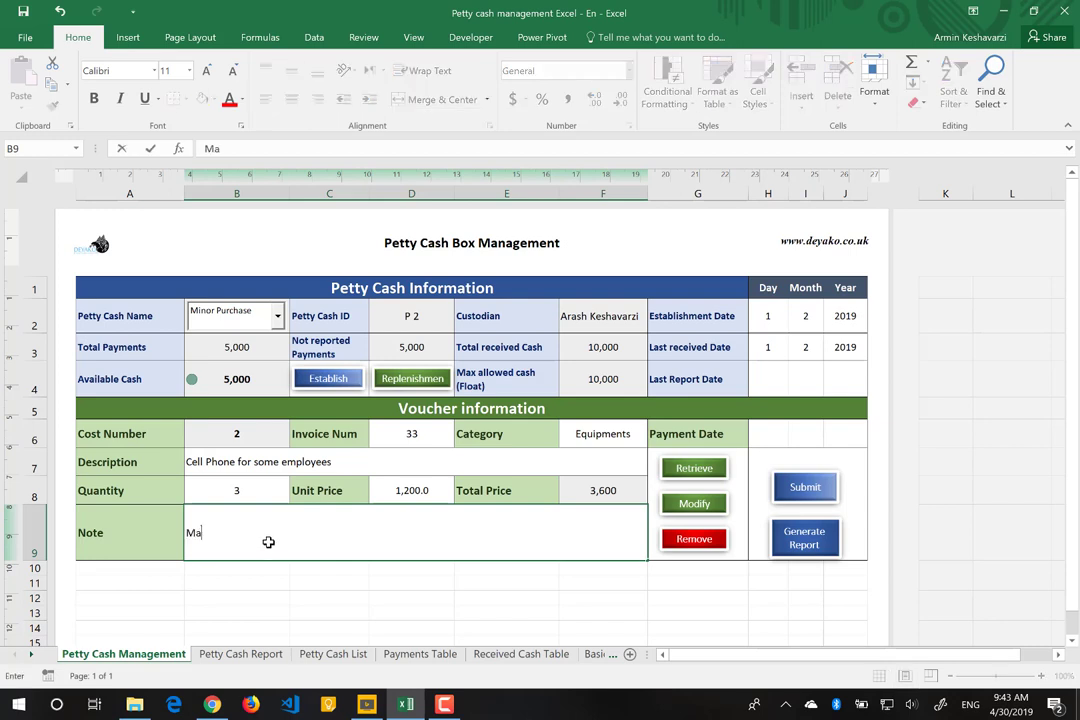
{"action": "key", "text": "BackSpace"}
{"action": "key", "text": "BackSpace"}
{"action": "key", "text": "BackSpace"}
{"action": "key", "text": "BackSpace"}
{"action": "key", "text": "BackSpace"}
{"action": "key", "text": "BackSpace"}
{"action": "key", "text": "BackSpace"}
{"action": "type", "text": "CEO ask to buy th"}
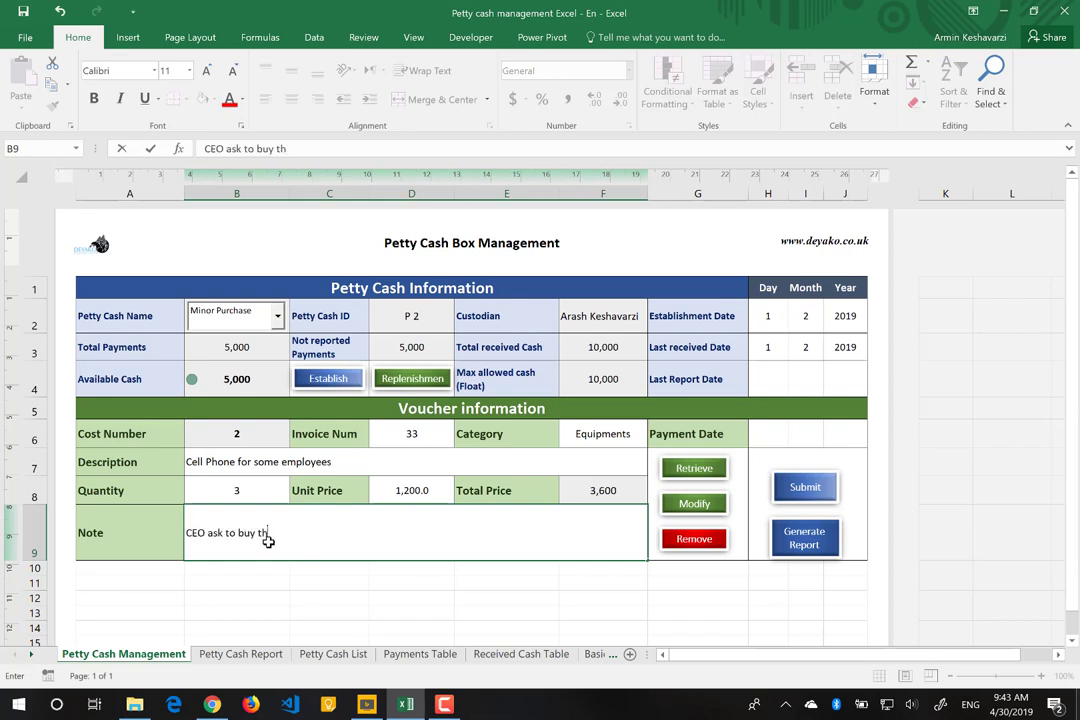
{"action": "type", "text": "ese from petty chas"}
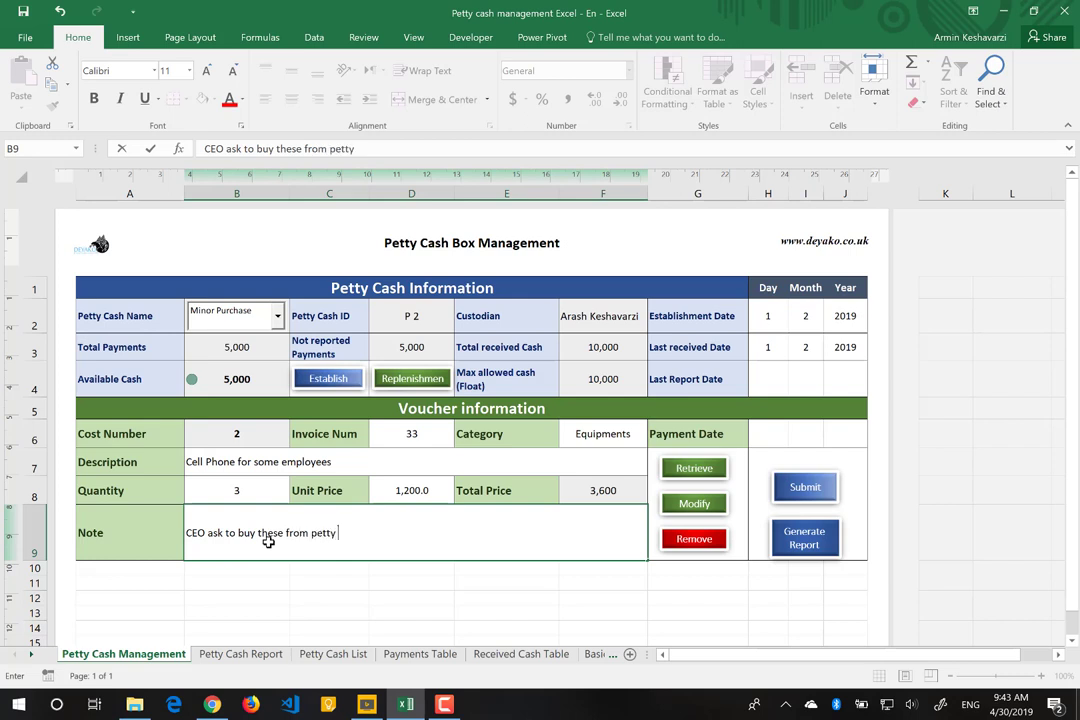
{"action": "key", "text": "BackSpace"}
{"action": "key", "text": "BackSpace"}
{"action": "type", "text": "ash"}
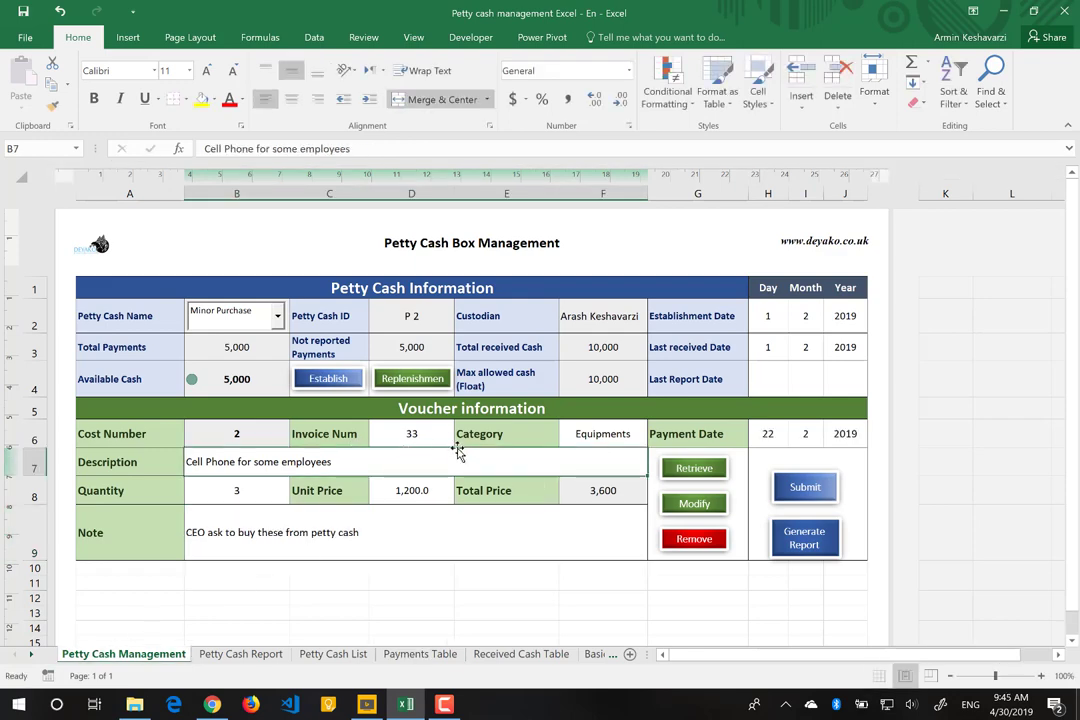
Step: Submit voucher 2 and acknowledge the alarm-zone cash warning message
{"action": "left_click", "coordinate": [815, 484]}
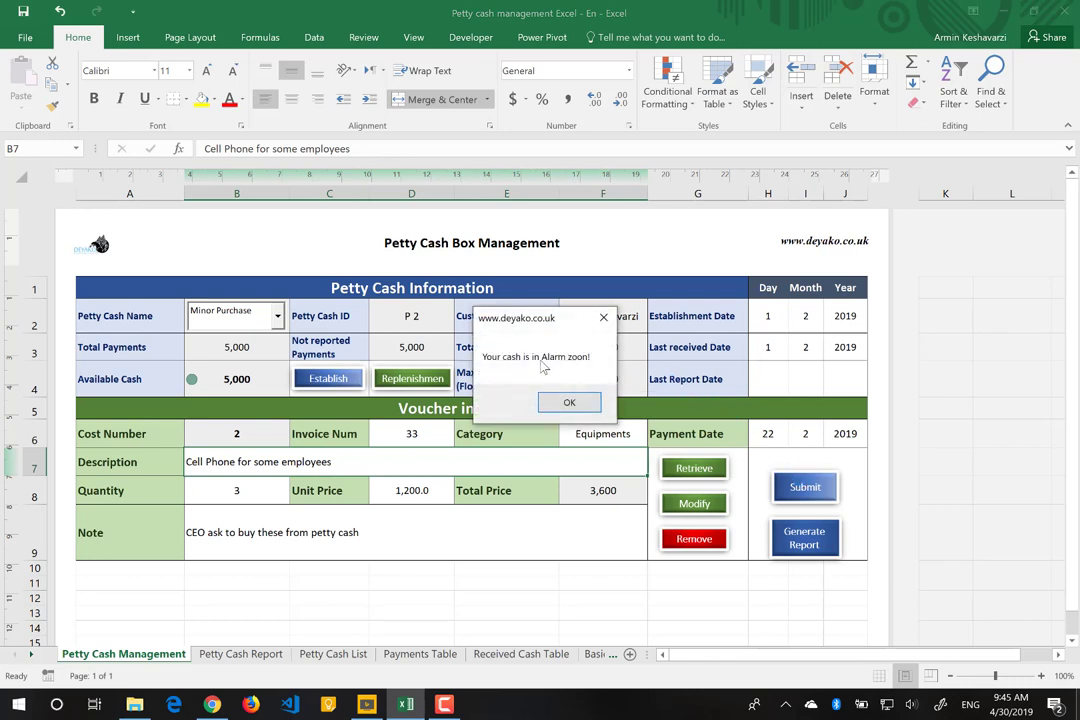
{"action": "left_click_drag", "start_coordinate": [545, 315], "coordinate": [740, 336]}
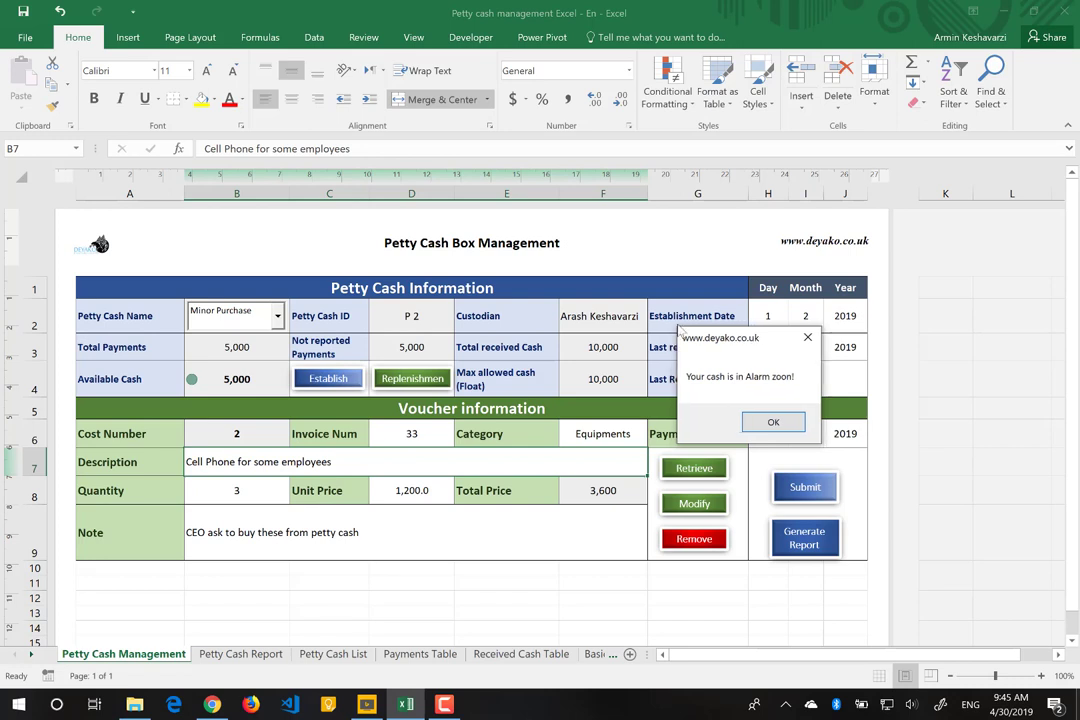
{"action": "left_click_drag", "start_coordinate": [740, 337], "coordinate": [621, 324]}
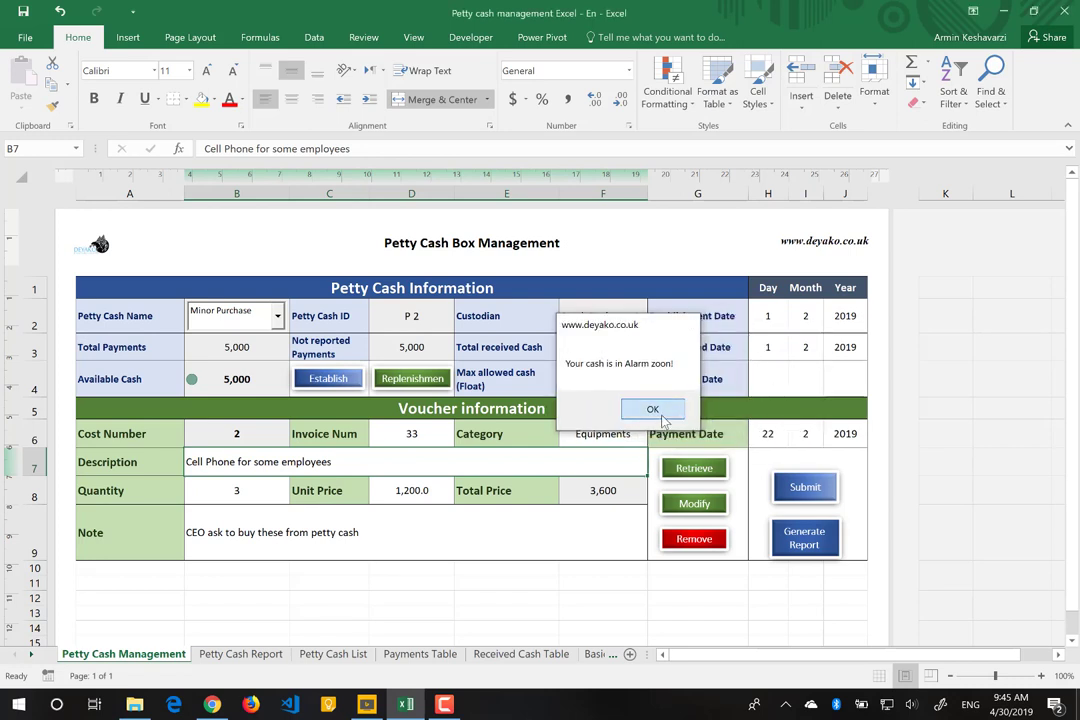
{"action": "left_click", "coordinate": [662, 418]}
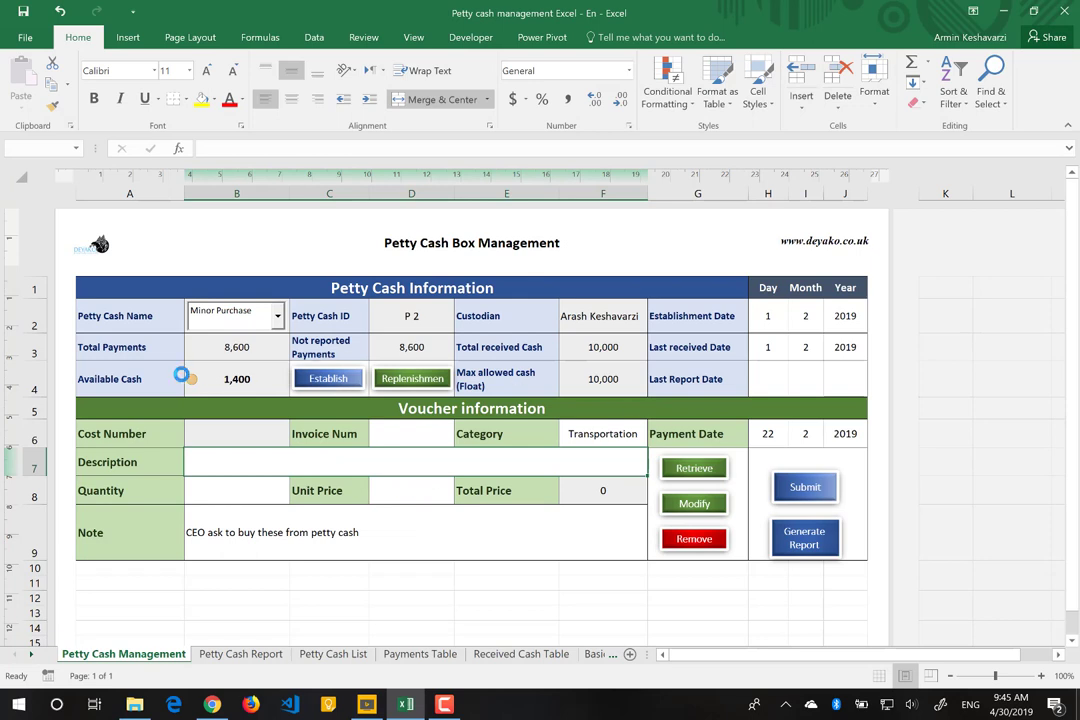
Step: Inspect the =F3-B3 Available Cash formula in B4, now showing 1,400
{"action": "left_click", "coordinate": [220, 385]}
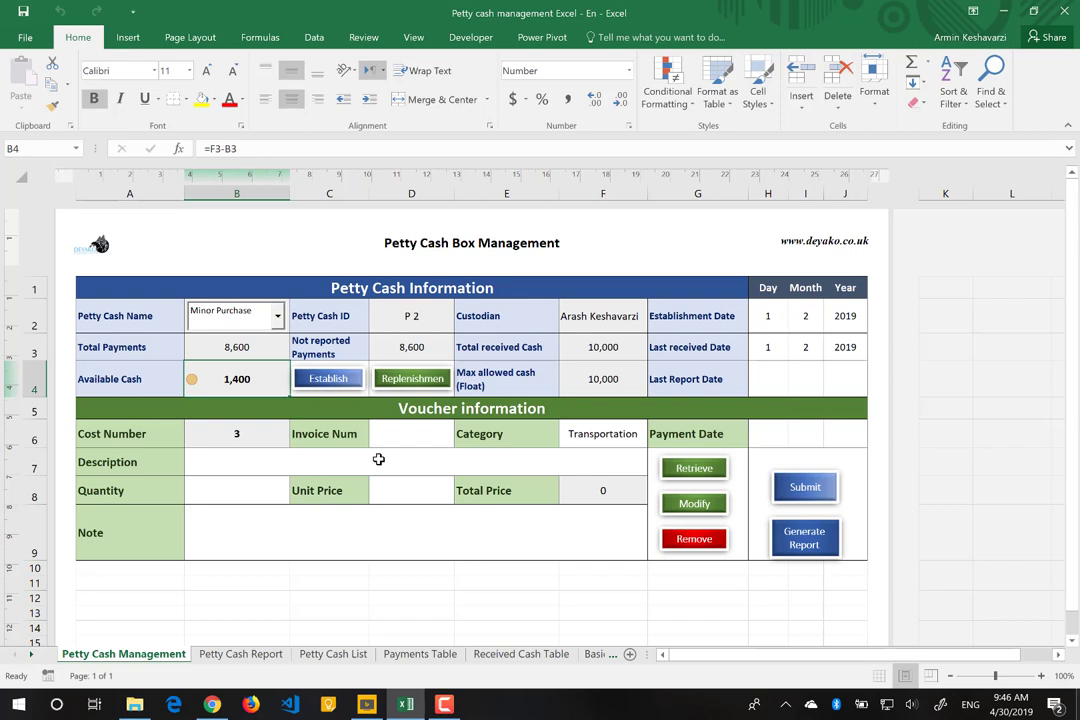
Step: Enter invoice number 444 in D6 and choose Equipments as the category in F6
{"action": "left_click", "coordinate": [435, 434]}
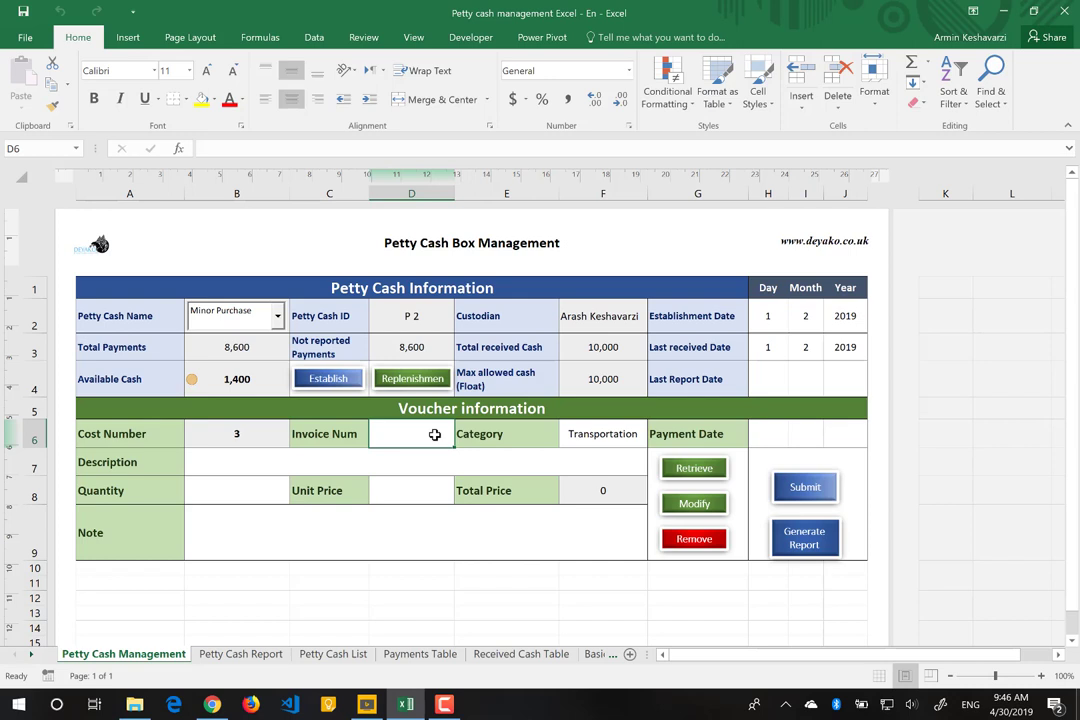
{"action": "type", "text": "444"}
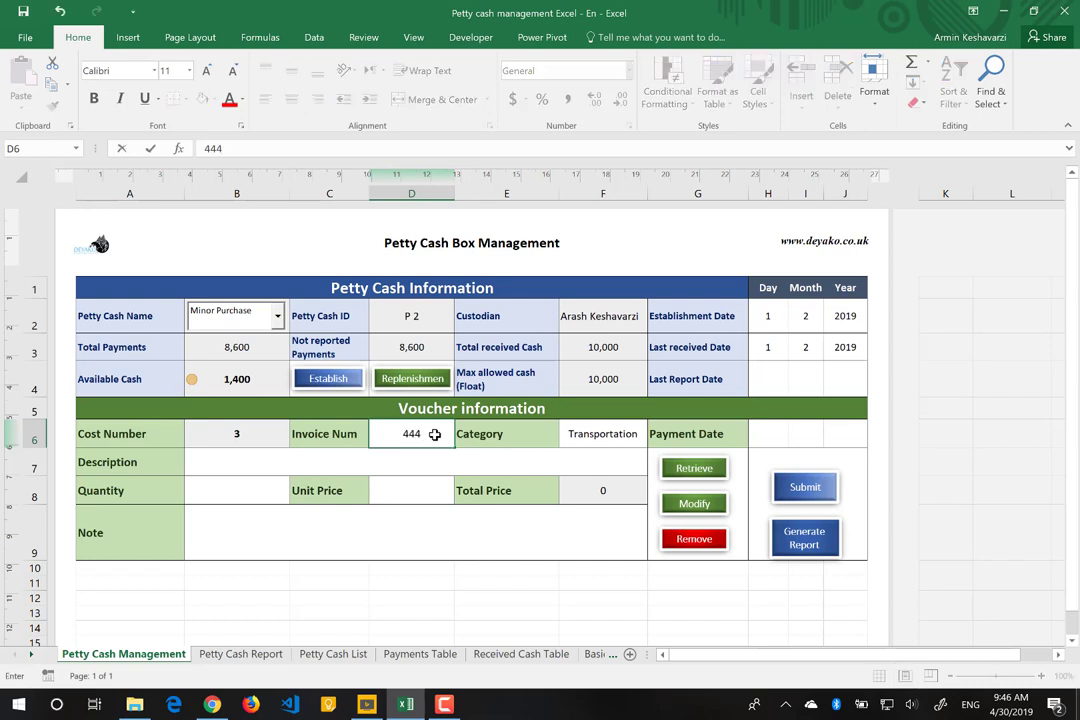
{"action": "left_click", "coordinate": [597, 433]}
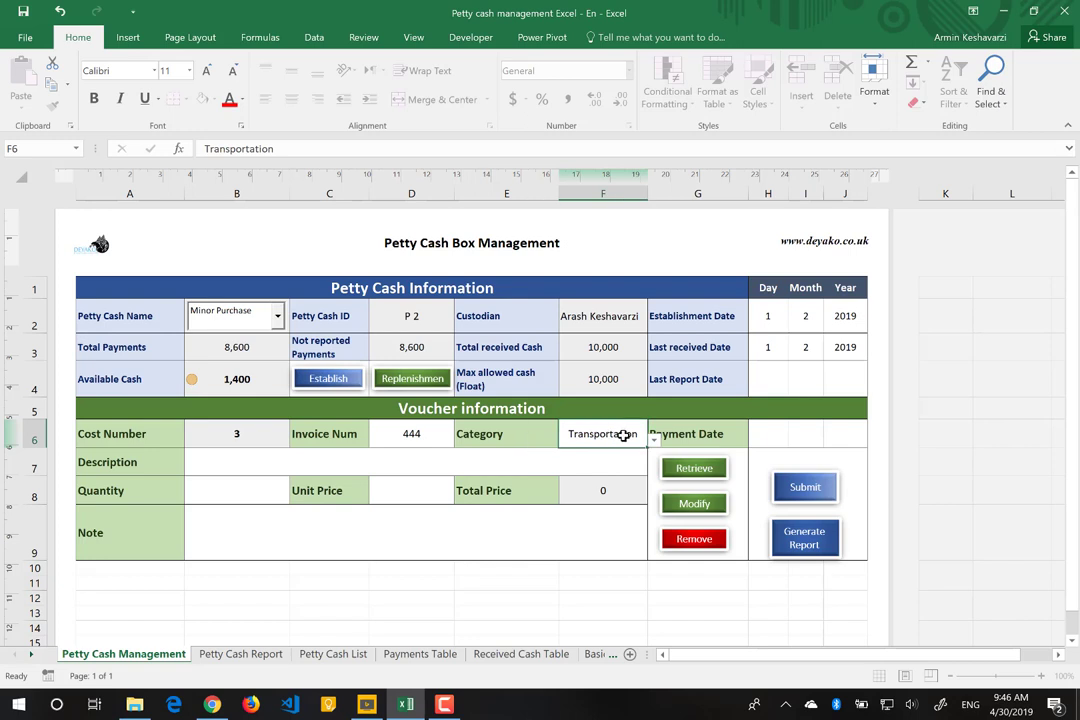
{"action": "left_click", "coordinate": [422, 440]}
{"action": "key", "text": "Delete"}
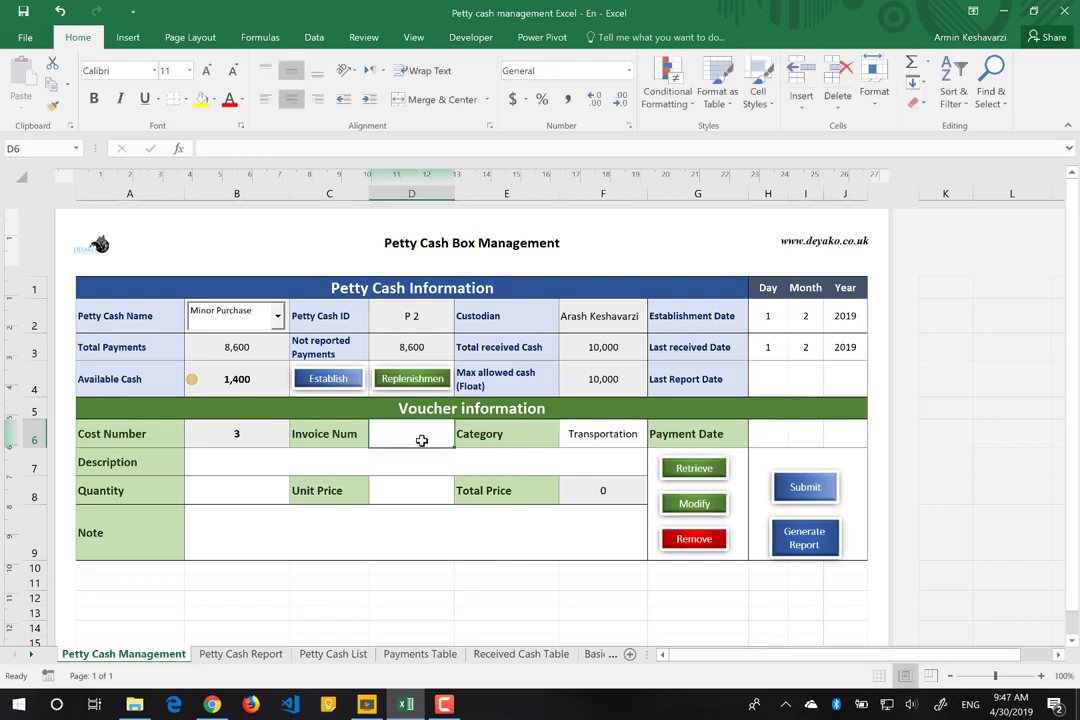
{"action": "type", "text": "22"}
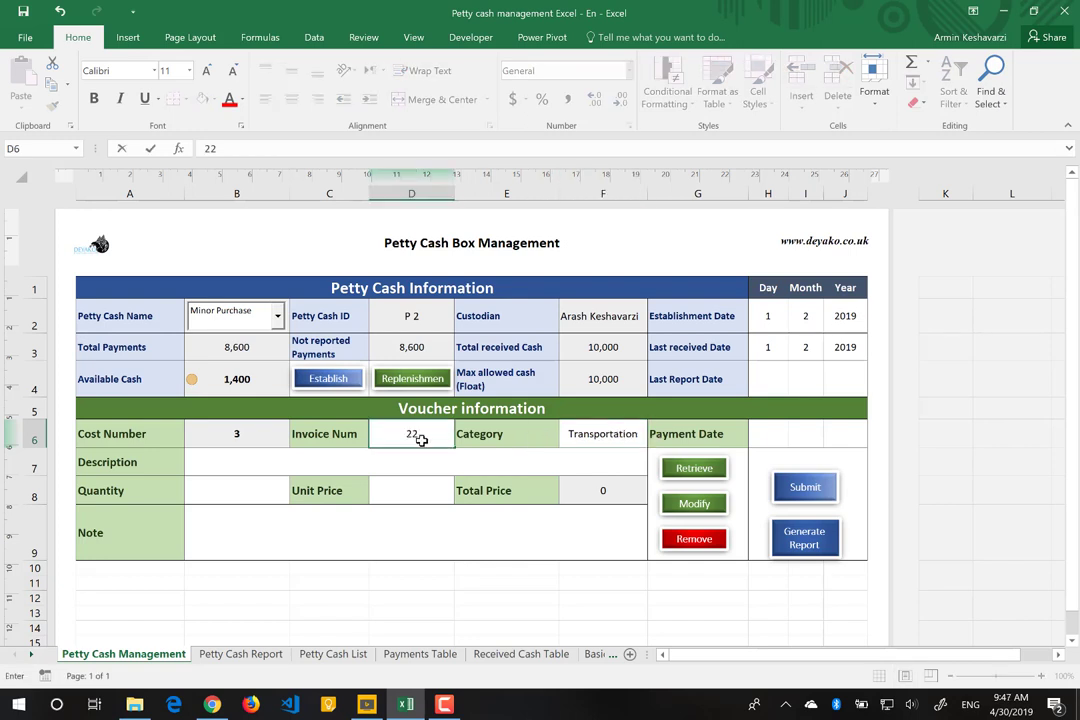
{"action": "key", "text": "BackSpace"}
{"action": "key", "text": "BackSpace"}
{"action": "type", "text": "444"}
{"action": "key", "text": "Tab"}
{"action": "left_click", "coordinate": [612, 437]}
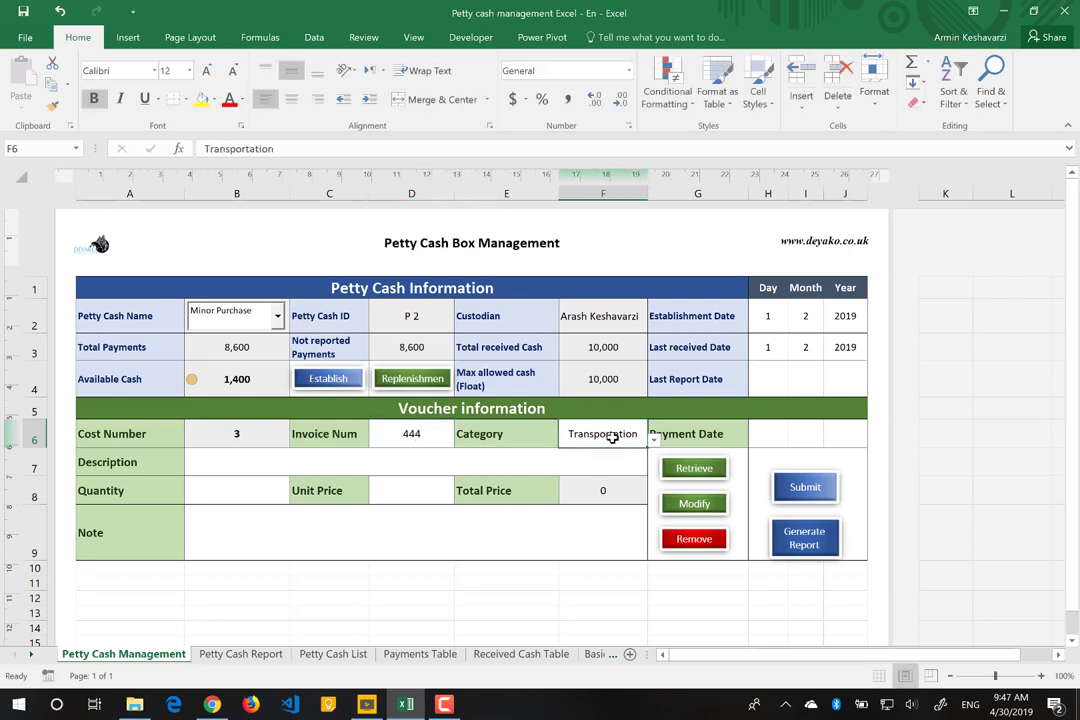
{"action": "left_click", "coordinate": [654, 439]}
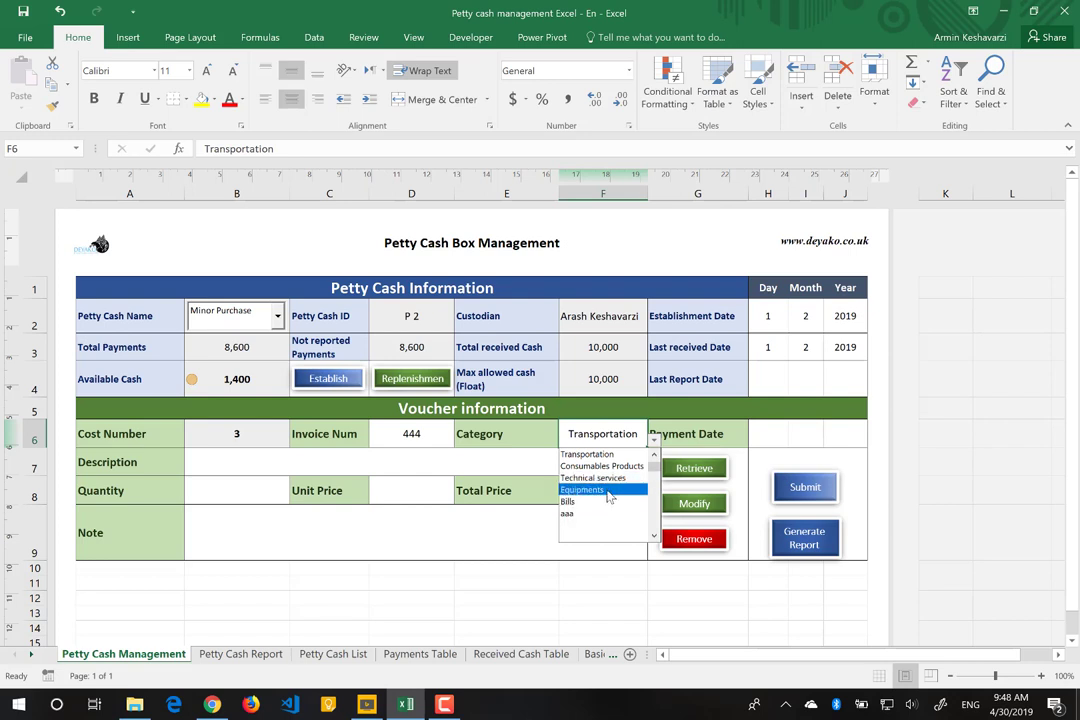
{"action": "left_click", "coordinate": [608, 491]}
Step: Fill in description 'Laptop for CEO', unit price 1500, quantity 1 and the note 'The Laptop for CEO'
{"action": "left_click", "coordinate": [290, 462]}
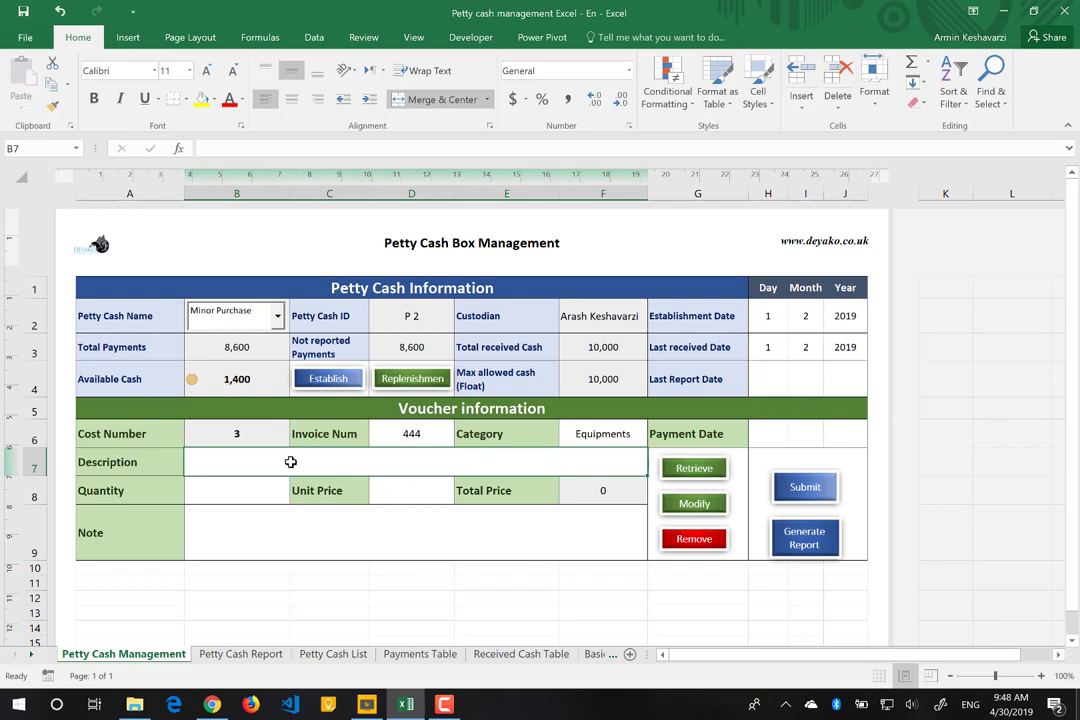
{"action": "type", "text": "Laptop"}
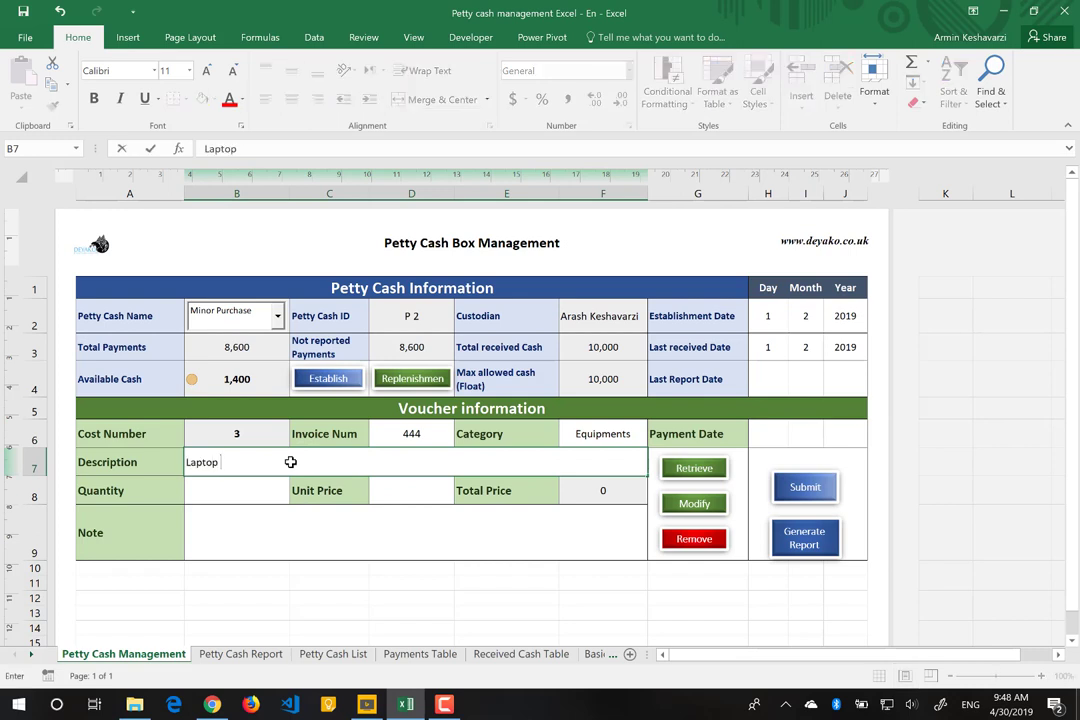
{"action": "type", "text": " for CEO"}
{"action": "key", "text": "Return"}
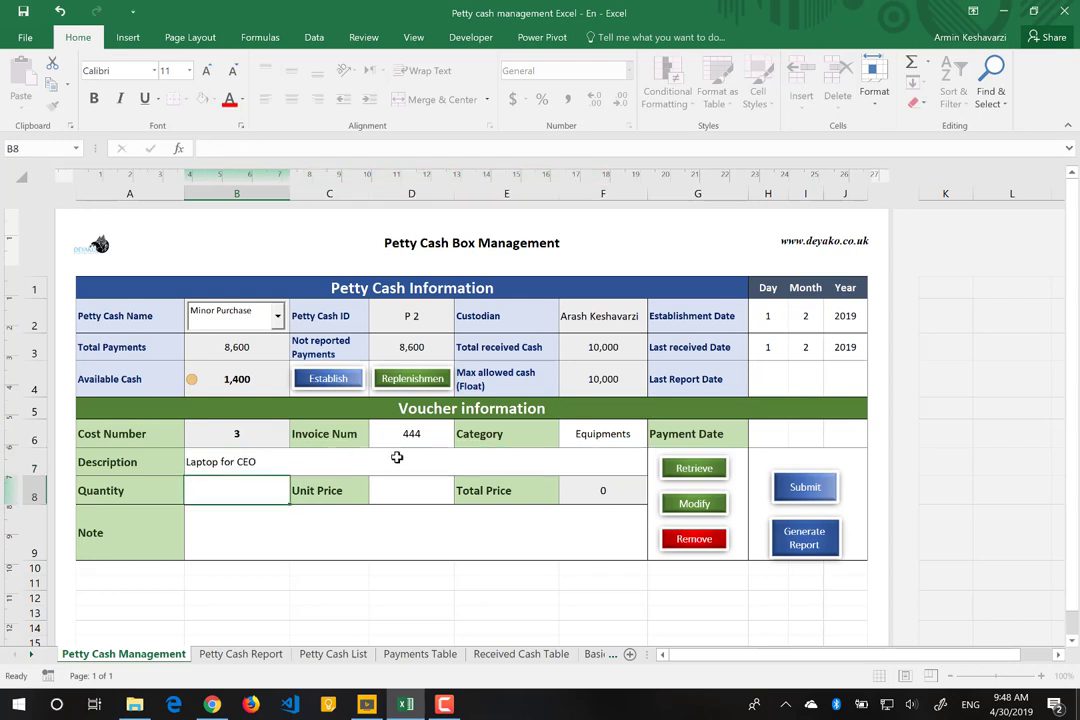
{"action": "left_click", "coordinate": [398, 487]}
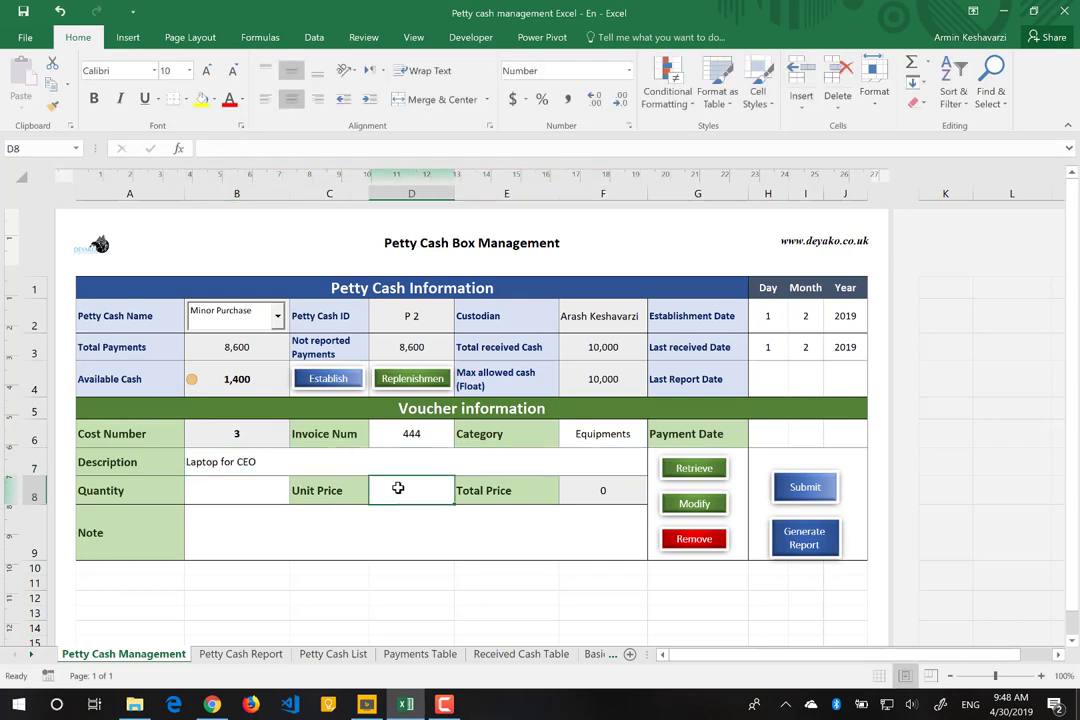
{"action": "type", "text": "1"}
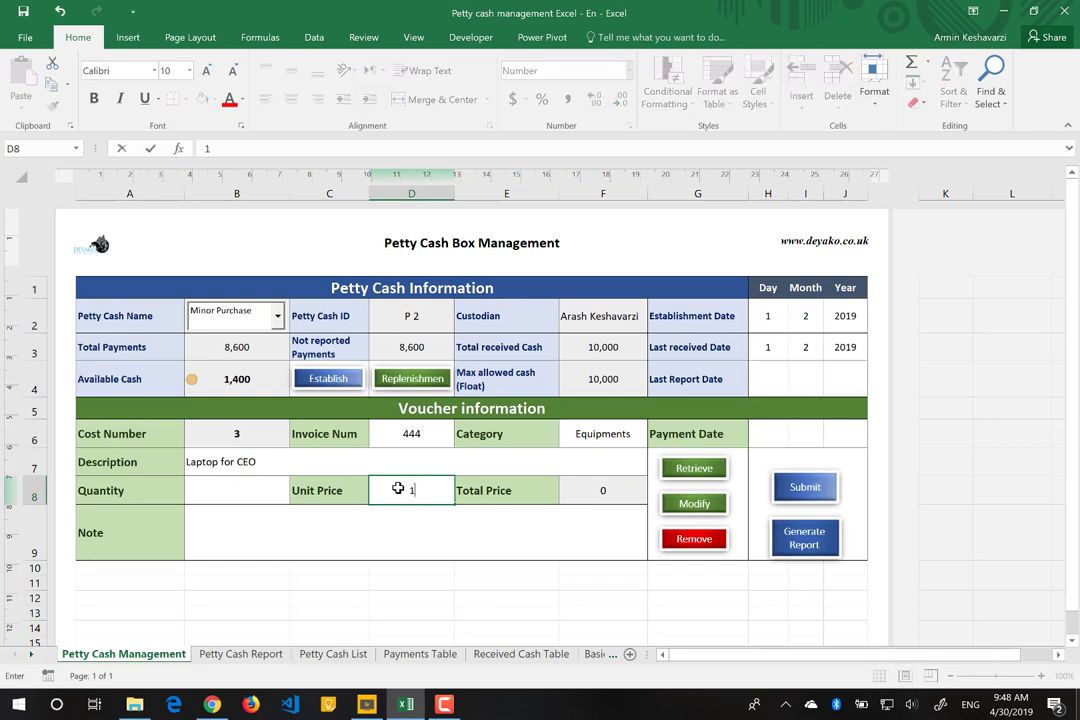
{"action": "type", "text": "500"}
{"action": "key", "text": "ctrl+Return"}
{"action": "left_click", "coordinate": [273, 491]}
{"action": "type", "text": "1"}
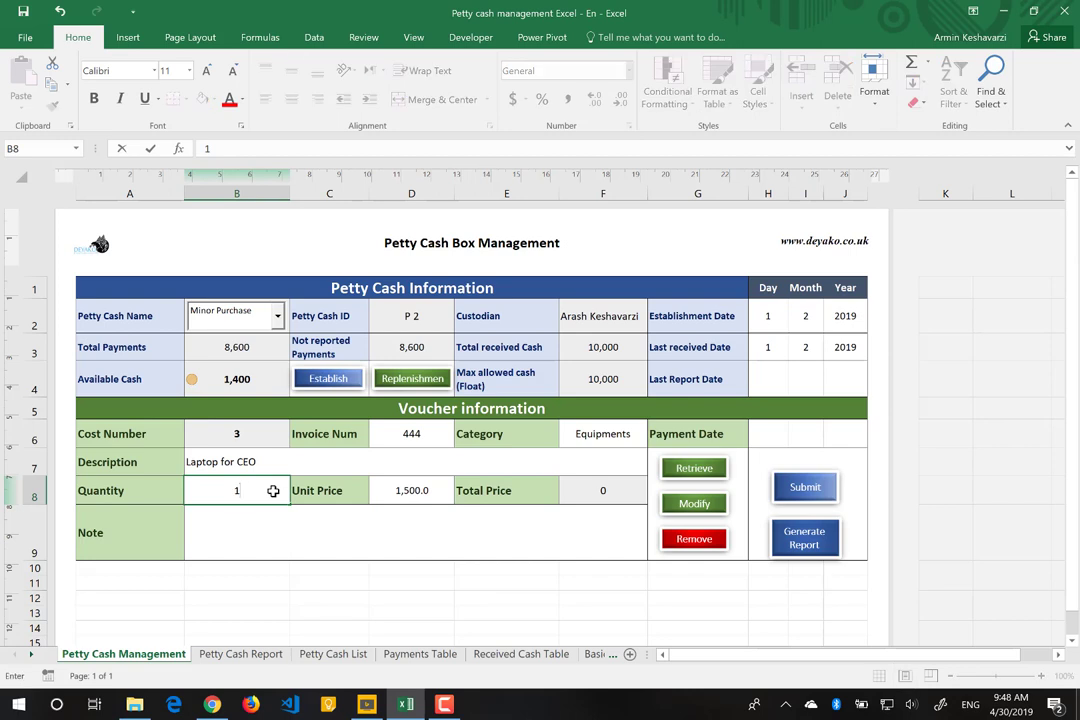
{"action": "key", "text": "Return"}
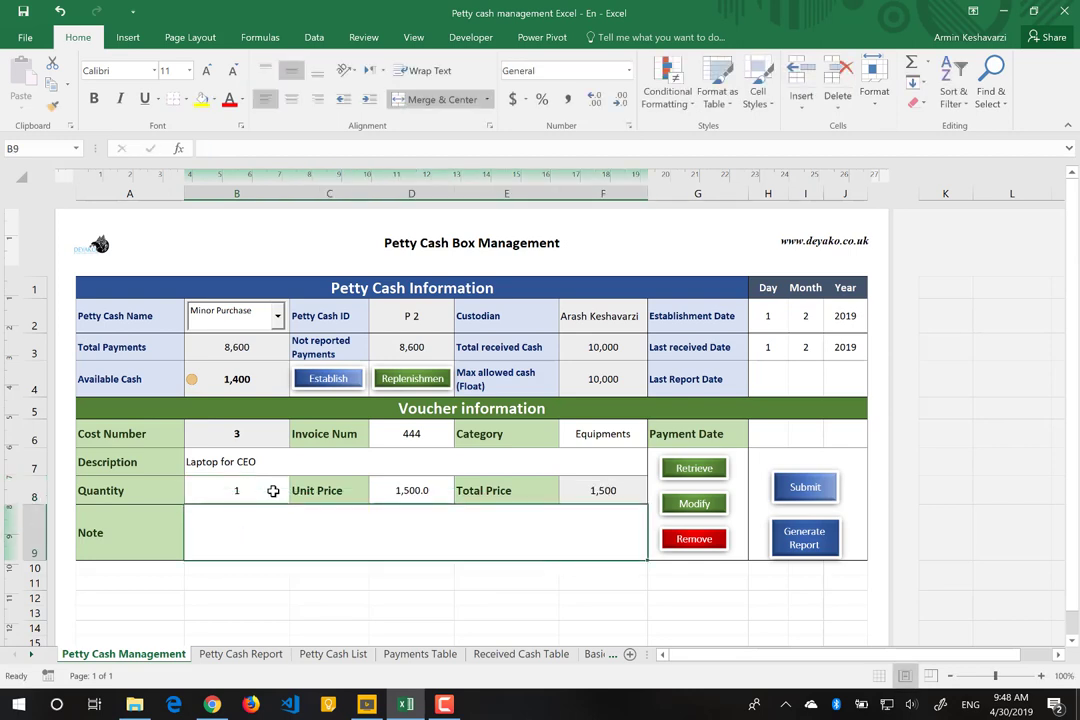
{"action": "type", "text": "The Lapto"}
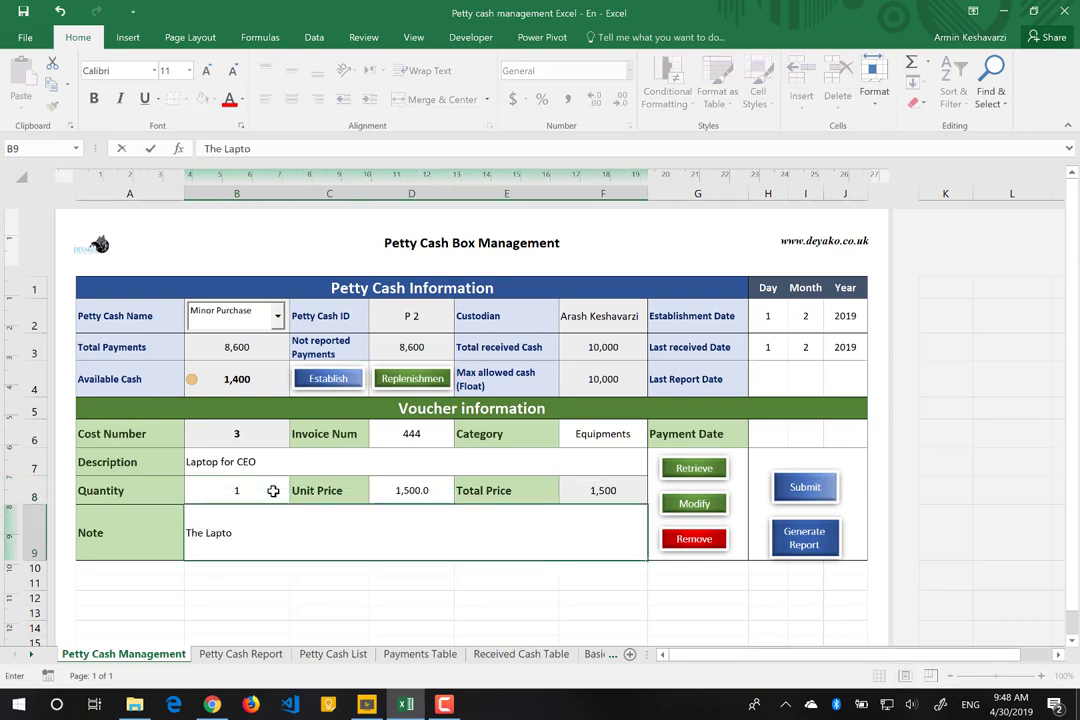
{"action": "type", "text": "p for CEO"}
{"action": "left_click", "coordinate": [767, 424]}
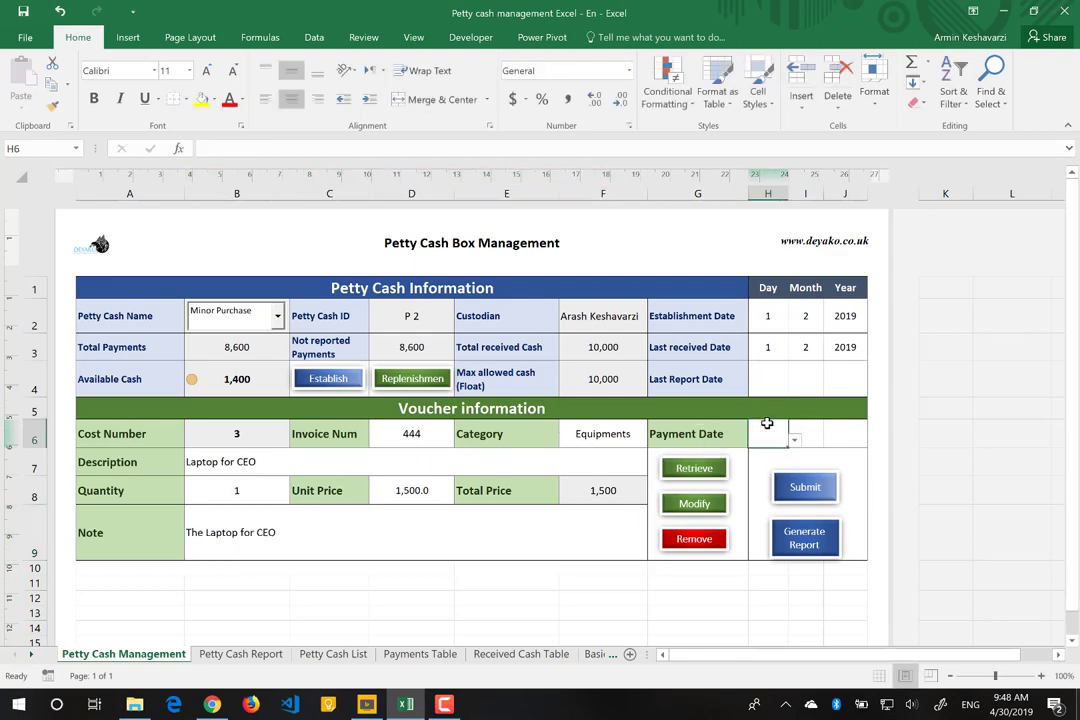
Step: Enter the voucher's payment date 1/3/2019 in the day, month and year fields
{"action": "type", "text": "1"}
{"action": "key", "text": "Tab"}
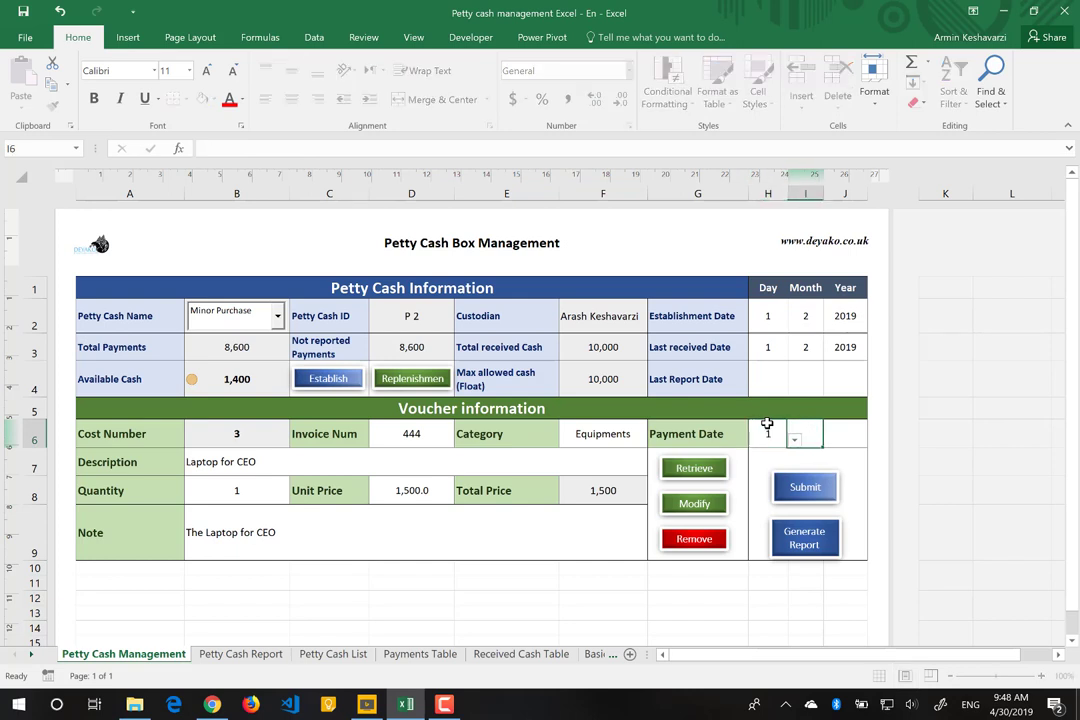
{"action": "type", "text": "2"}
{"action": "key", "text": "Tab"}
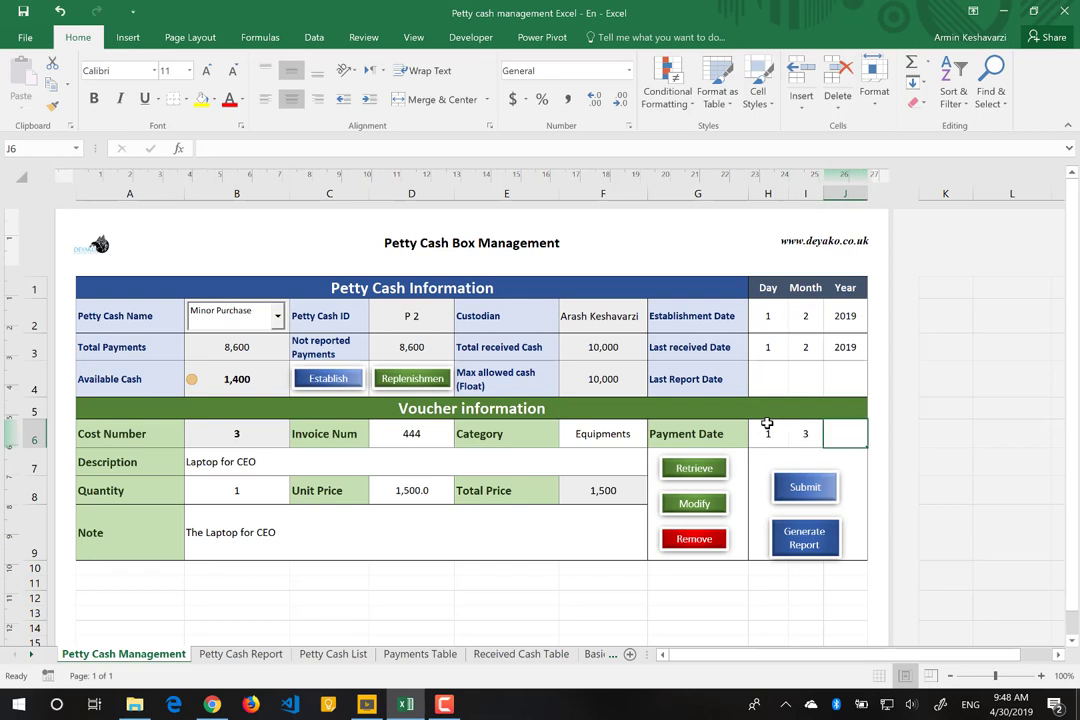
{"action": "type", "text": "2019"}
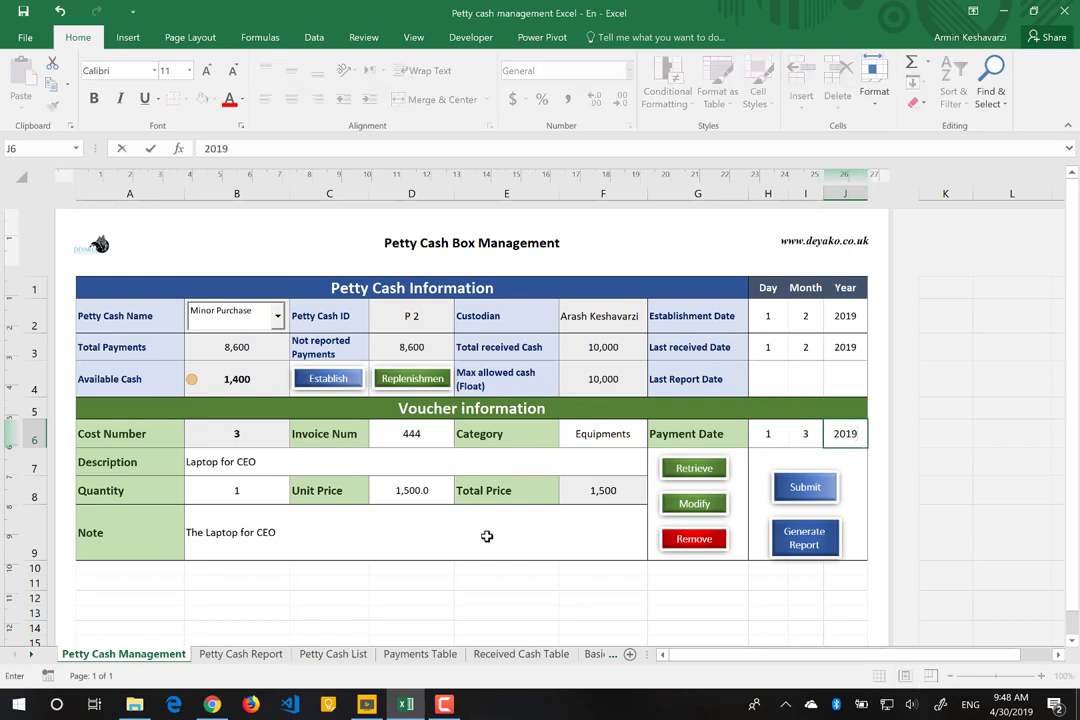
{"action": "left_click", "coordinate": [487, 536]}
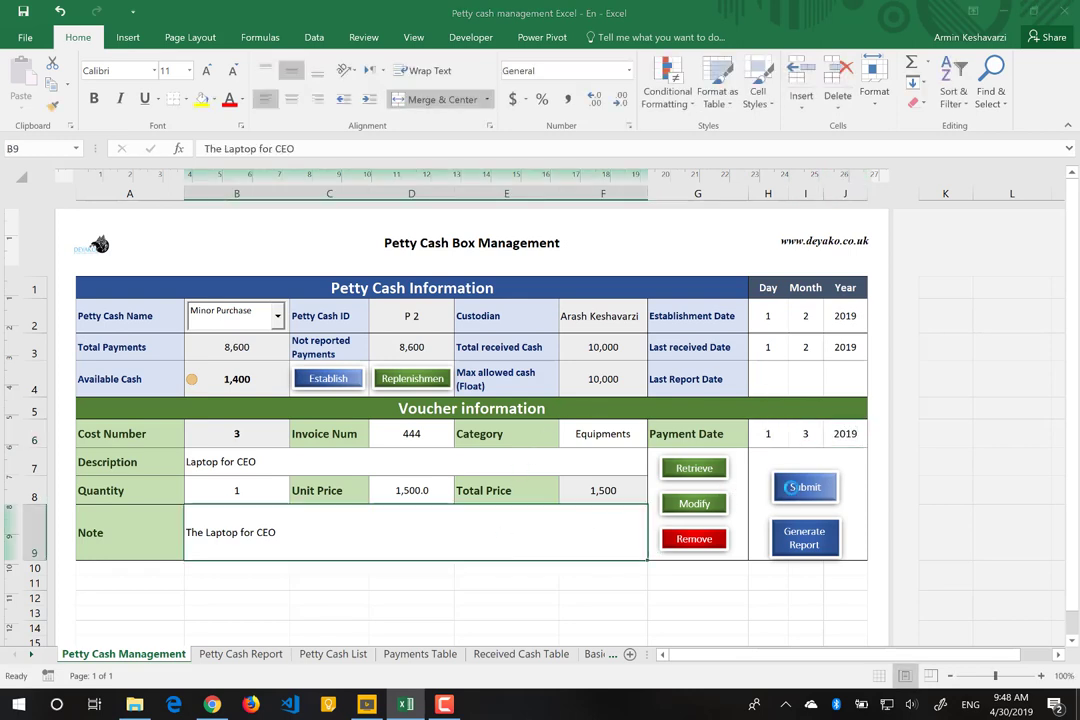
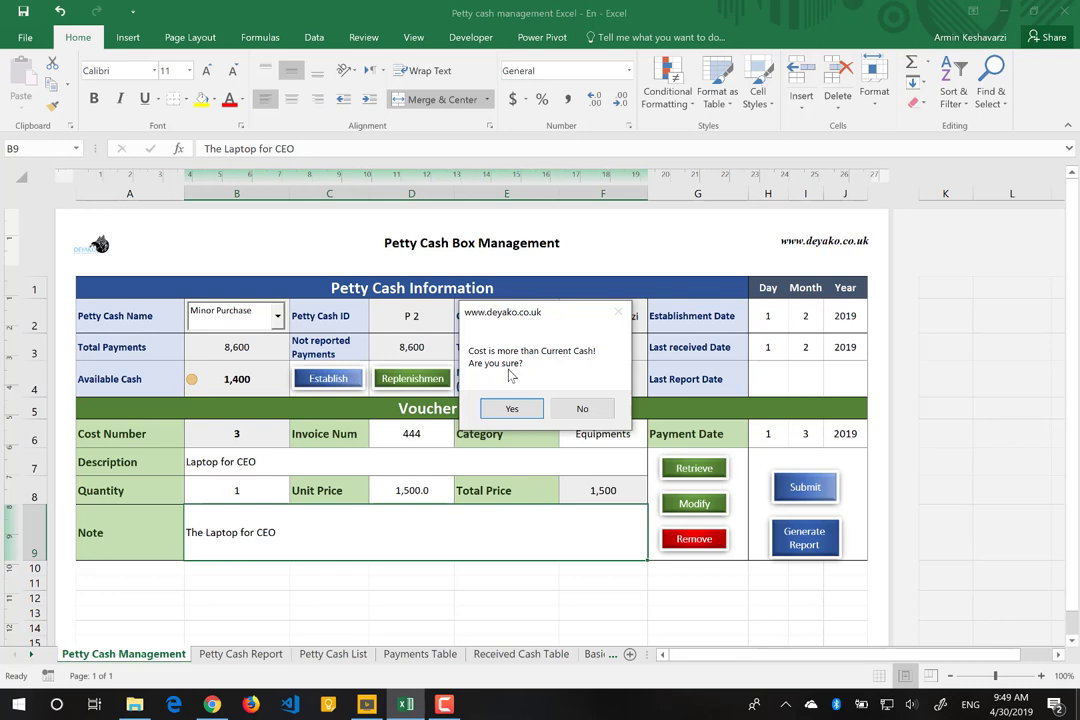
Step: Decline the cost-exceeds-cash warning and change voucher 3's Unit Price to 900
{"action": "left_click", "coordinate": [512, 408]}
{"action": "left_click", "coordinate": [582, 409]}
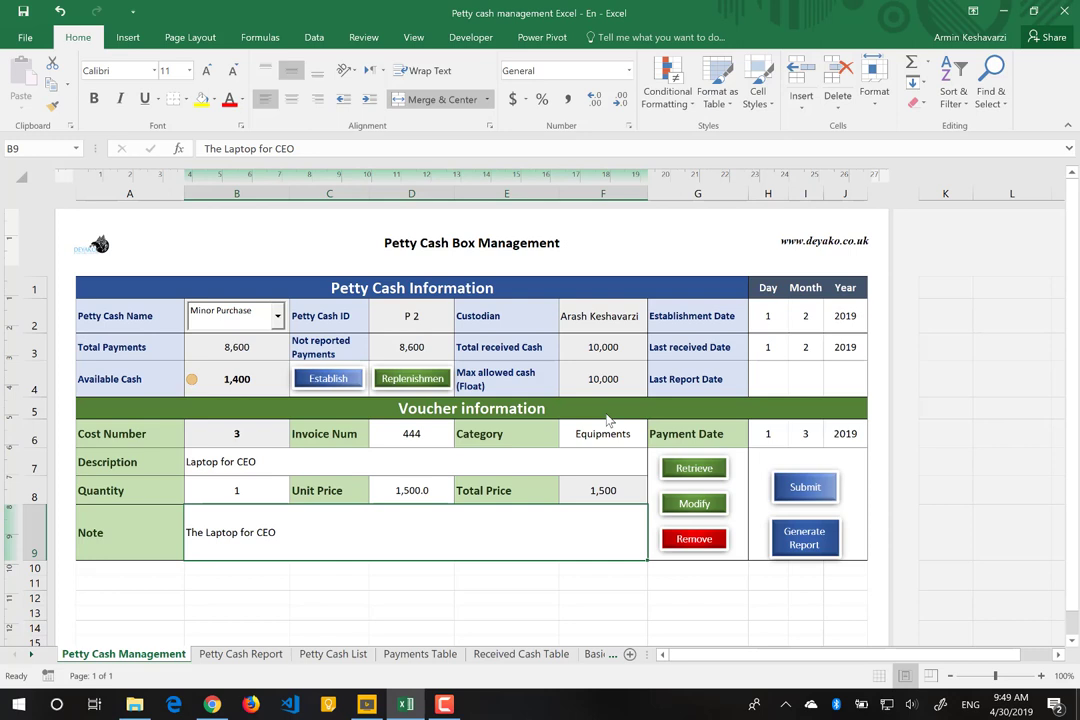
{"action": "left_click", "coordinate": [412, 491]}
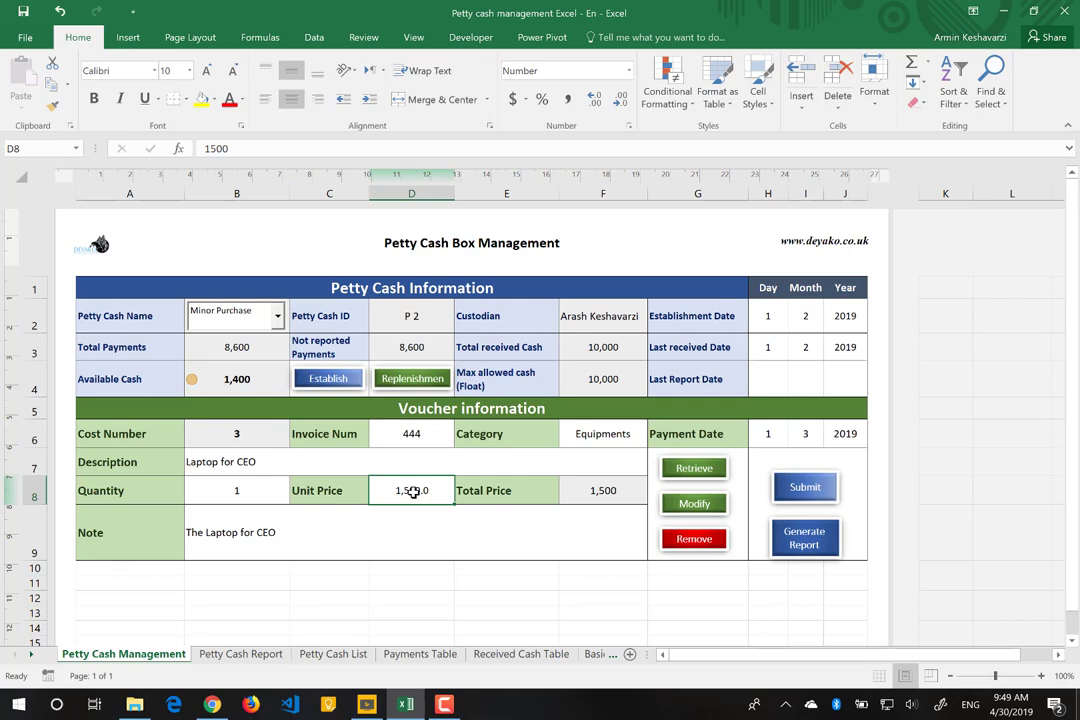
{"action": "type", "text": "900"}
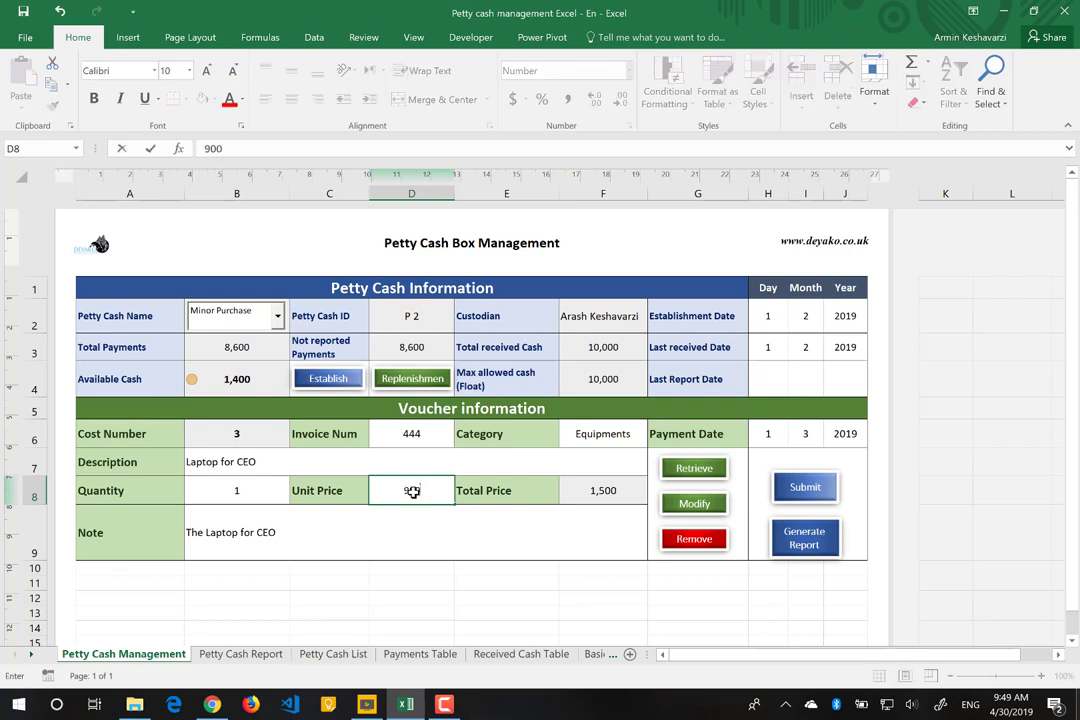
{"action": "key", "text": "Return"}
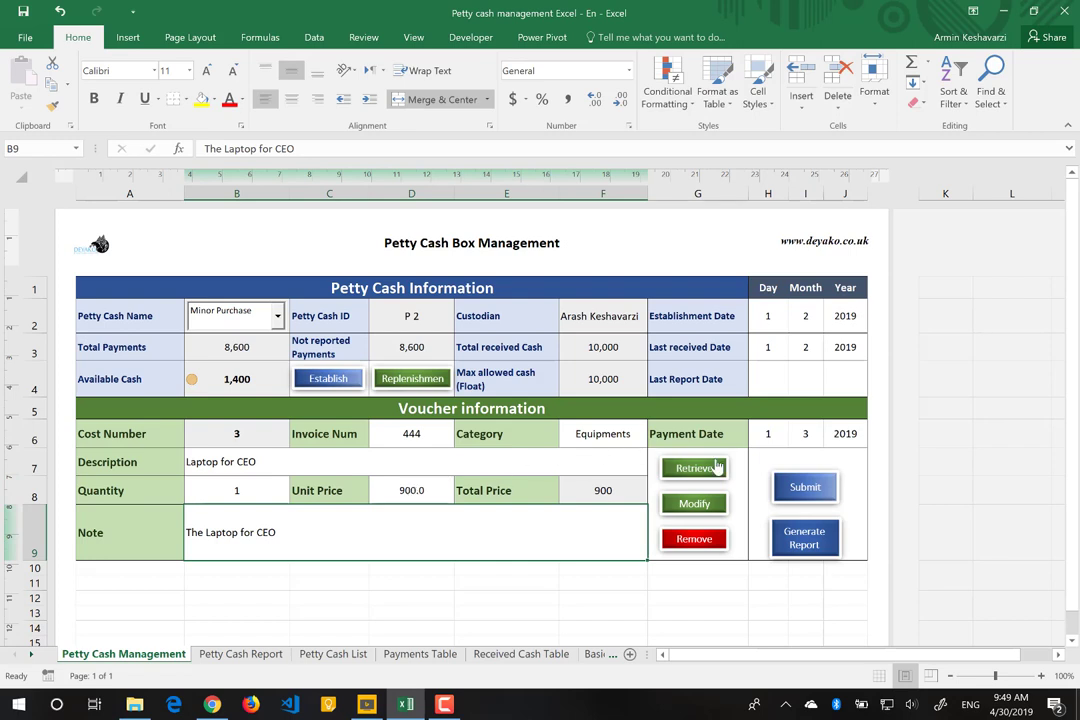
Step: Submit the 900 laptop voucher and dismiss the cash alarm-zone message
{"action": "left_click", "coordinate": [826, 488]}
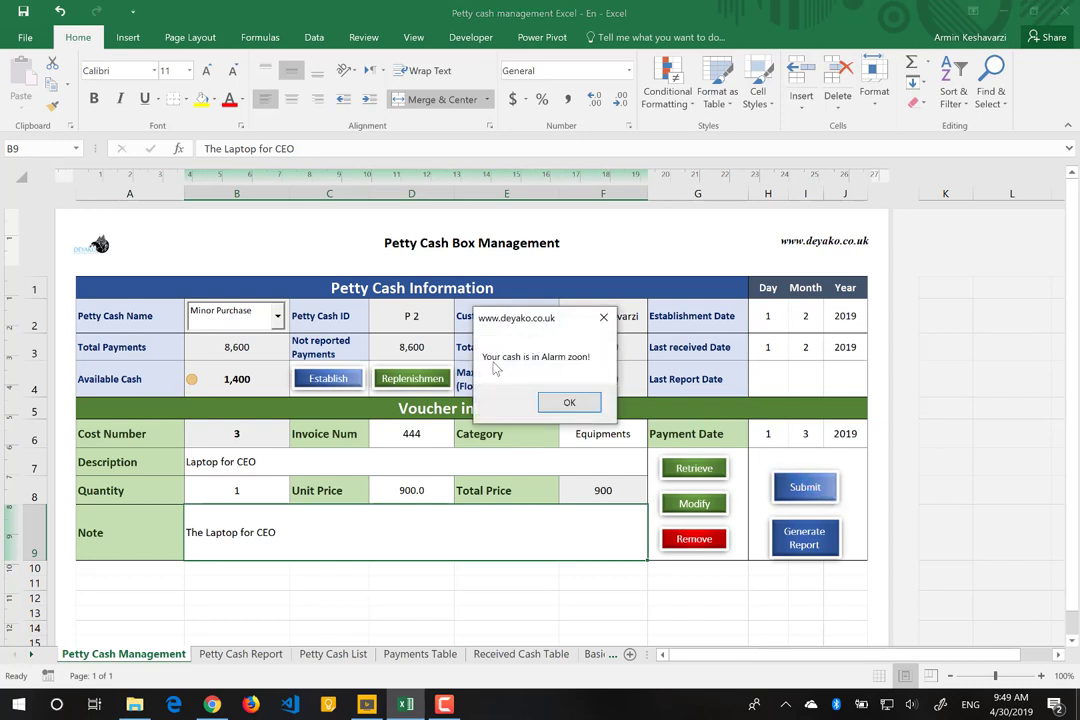
{"action": "left_click", "coordinate": [569, 403]}
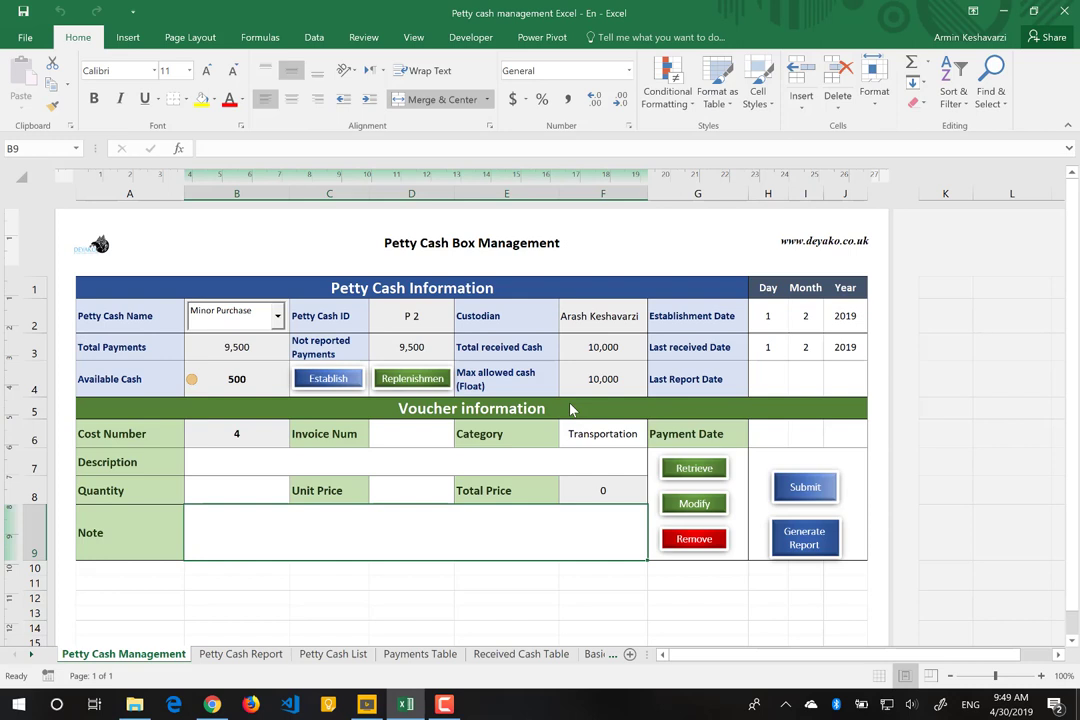
Step: Enter Invoice Num 444 and Cost Number 3, then retrieve voucher 3's saved details
{"action": "left_click", "coordinate": [429, 429]}
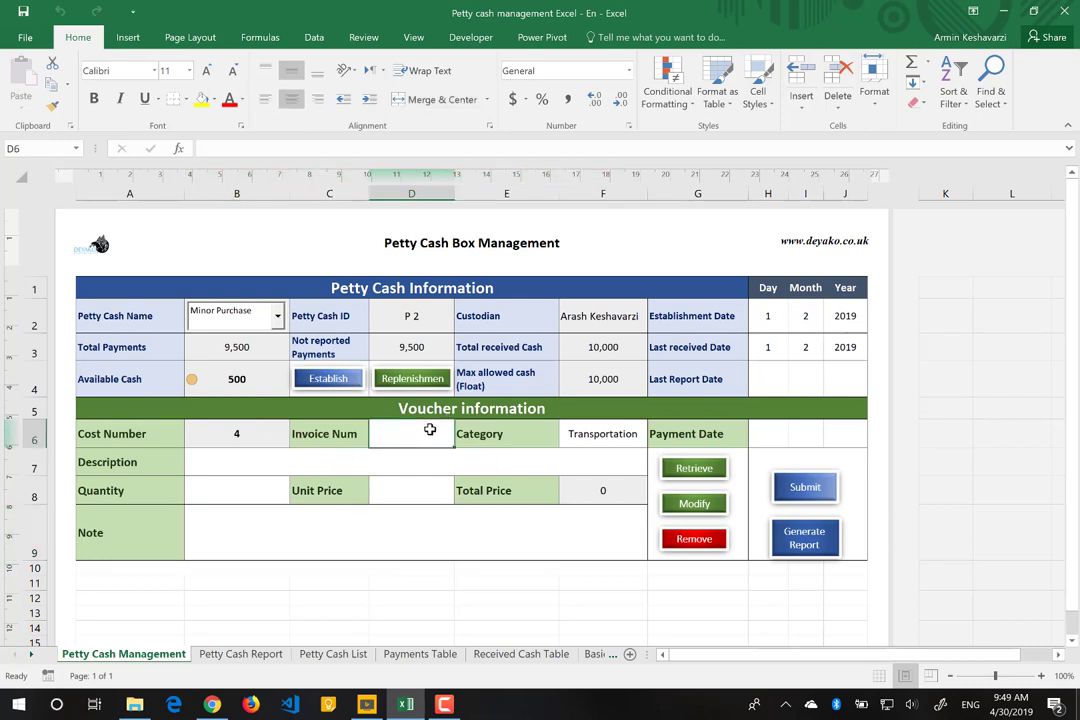
{"action": "type", "text": "444"}
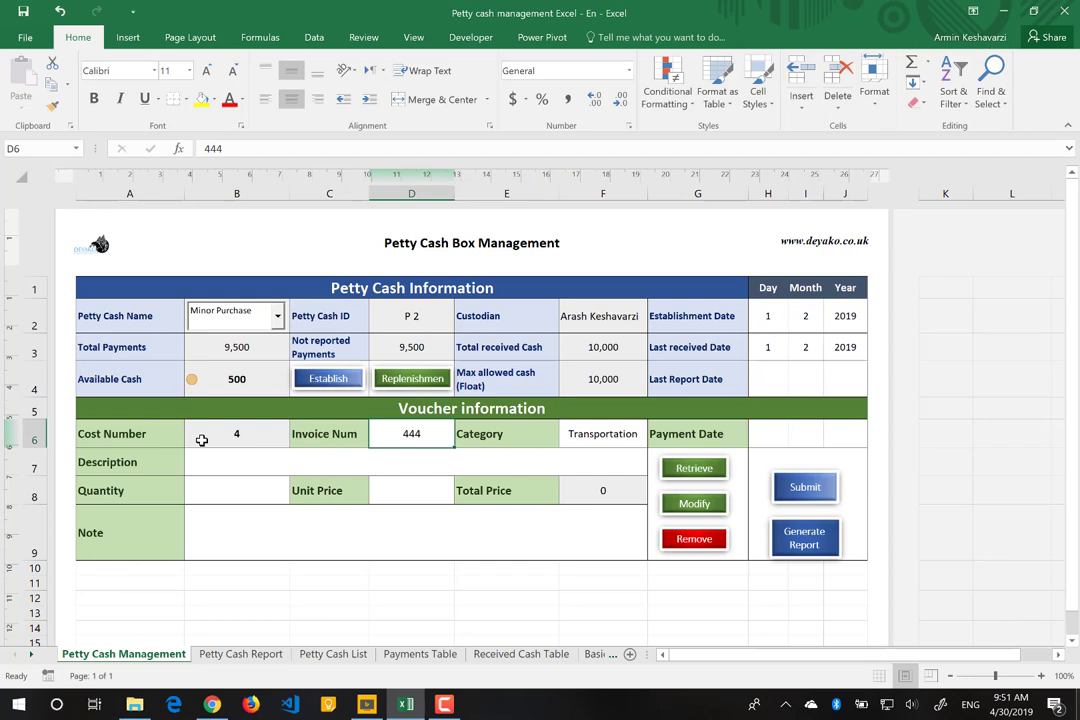
{"action": "left_click", "coordinate": [201, 440]}
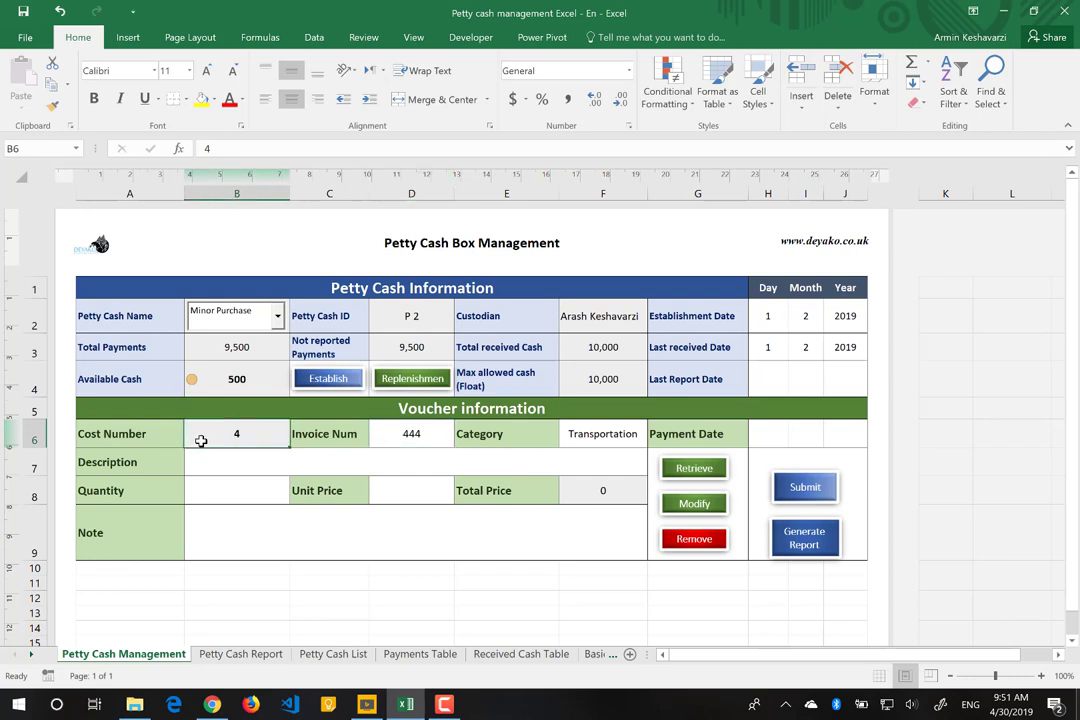
{"action": "type", "text": "3"}
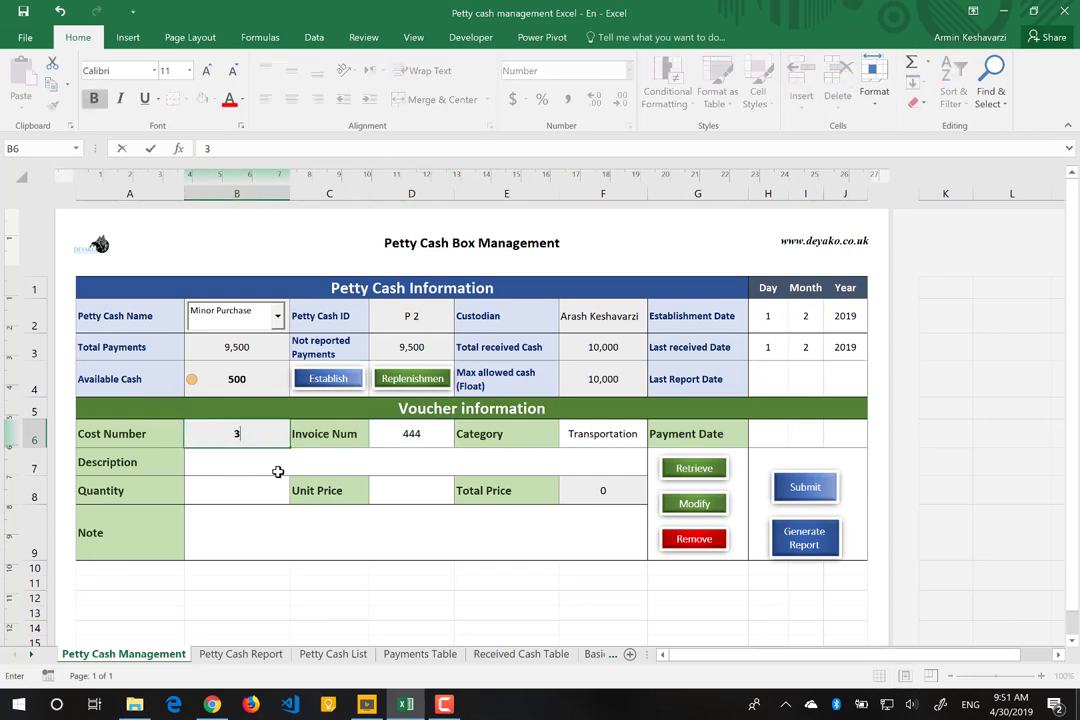
{"action": "left_click", "coordinate": [278, 471]}
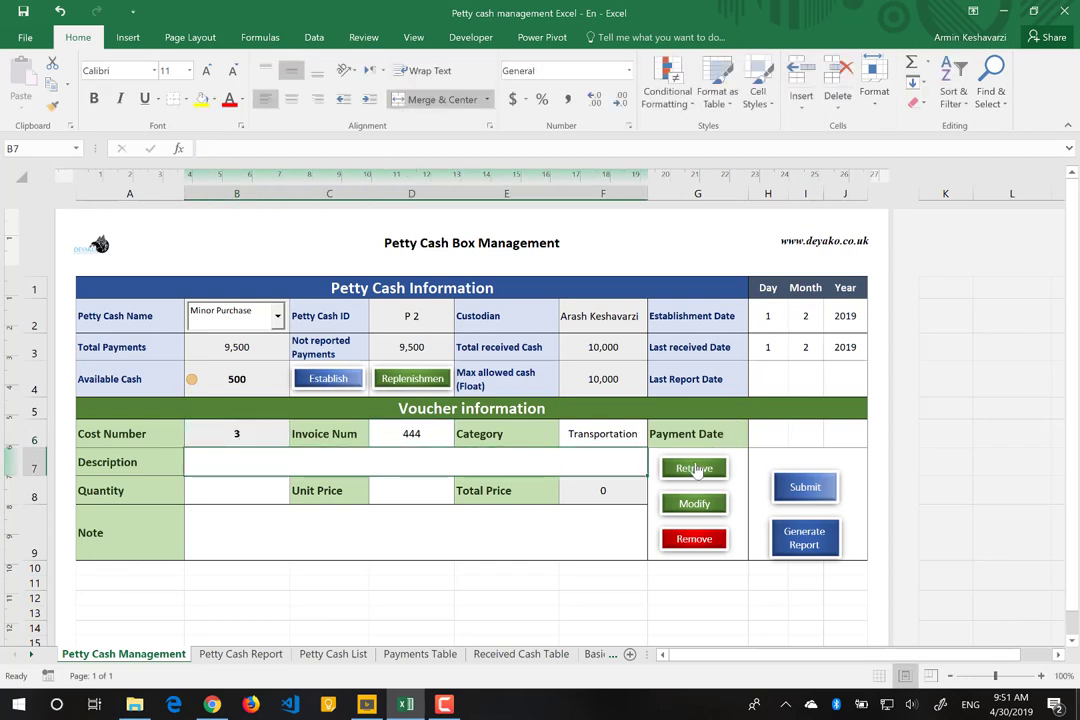
{"action": "left_click", "coordinate": [694, 466]}
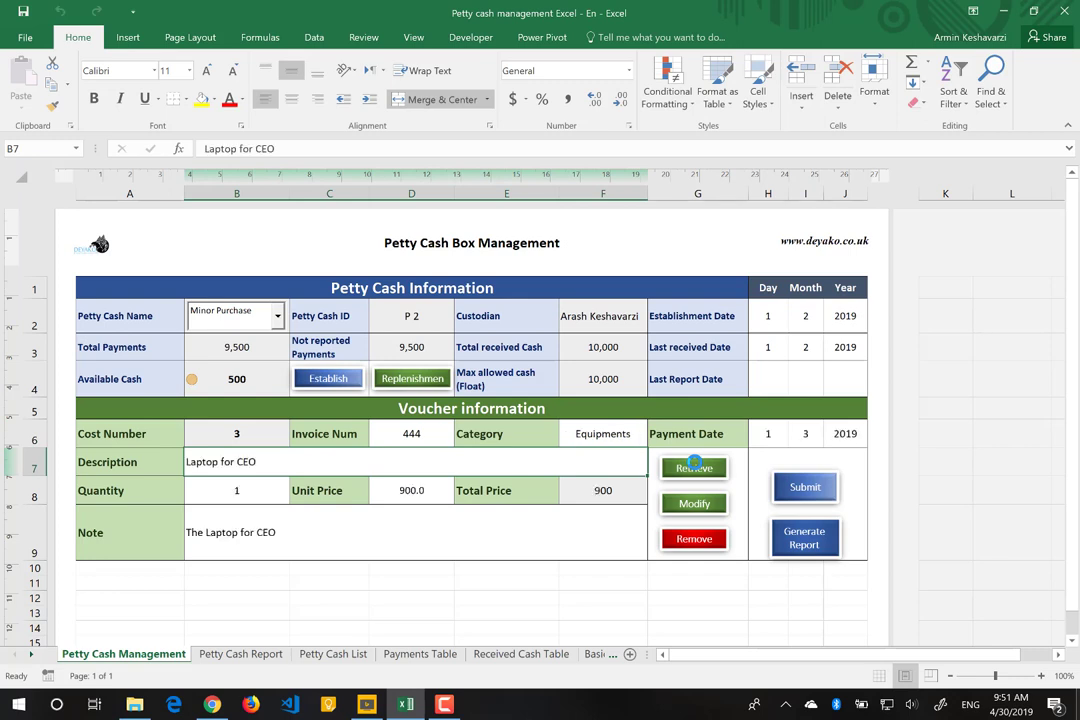
Step: Change voucher 3's Unit Price to 950 and save it with Modify
{"action": "left_click", "coordinate": [404, 489]}
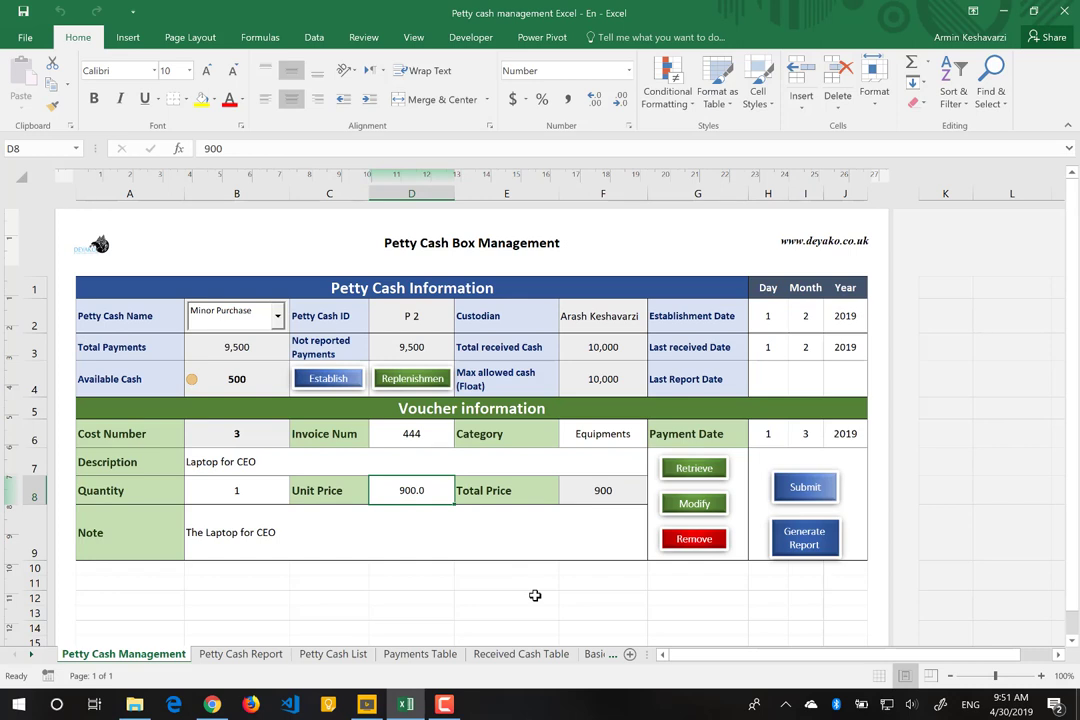
{"action": "type", "text": "950"}
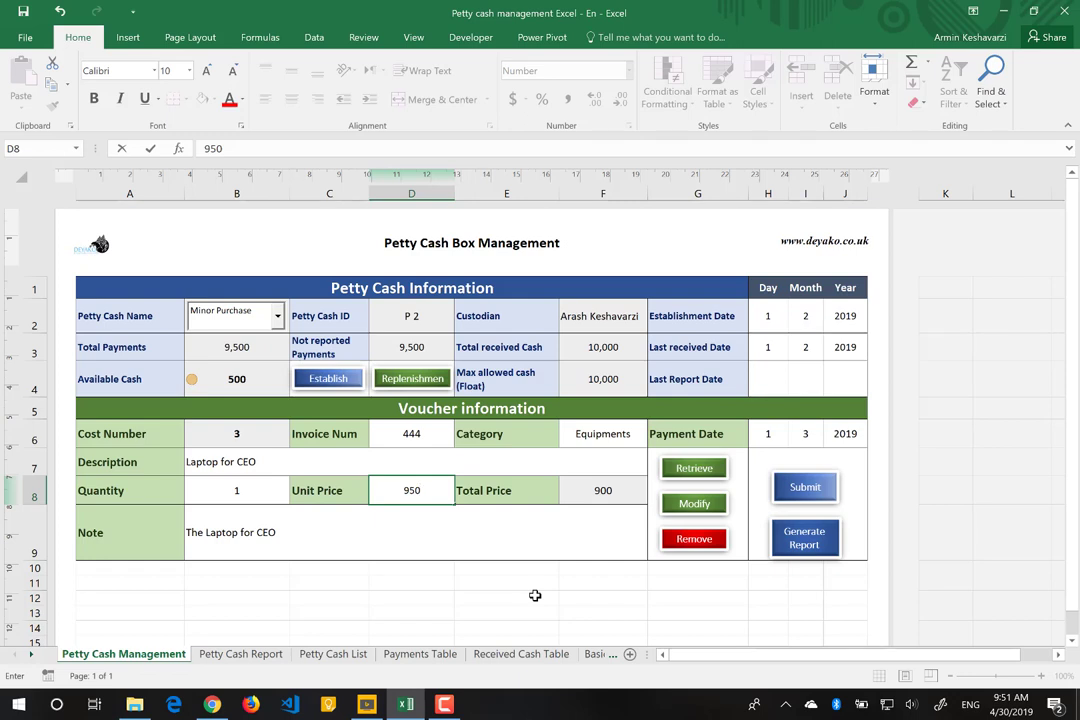
{"action": "key", "text": "Return"}
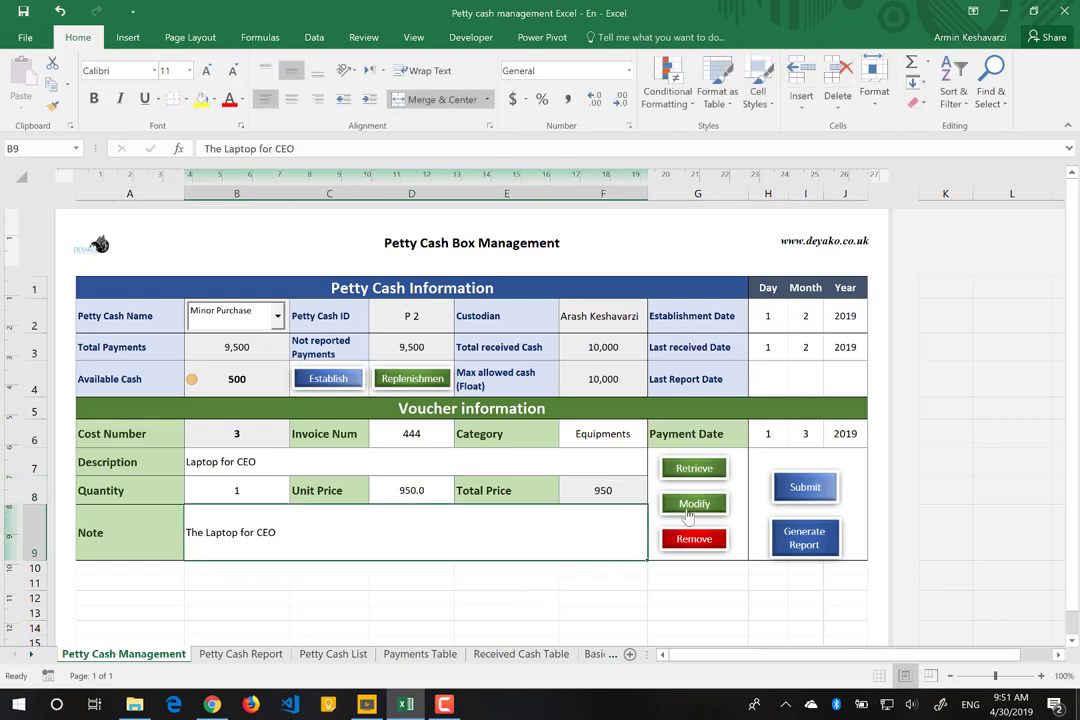
{"action": "left_click", "coordinate": [688, 513]}
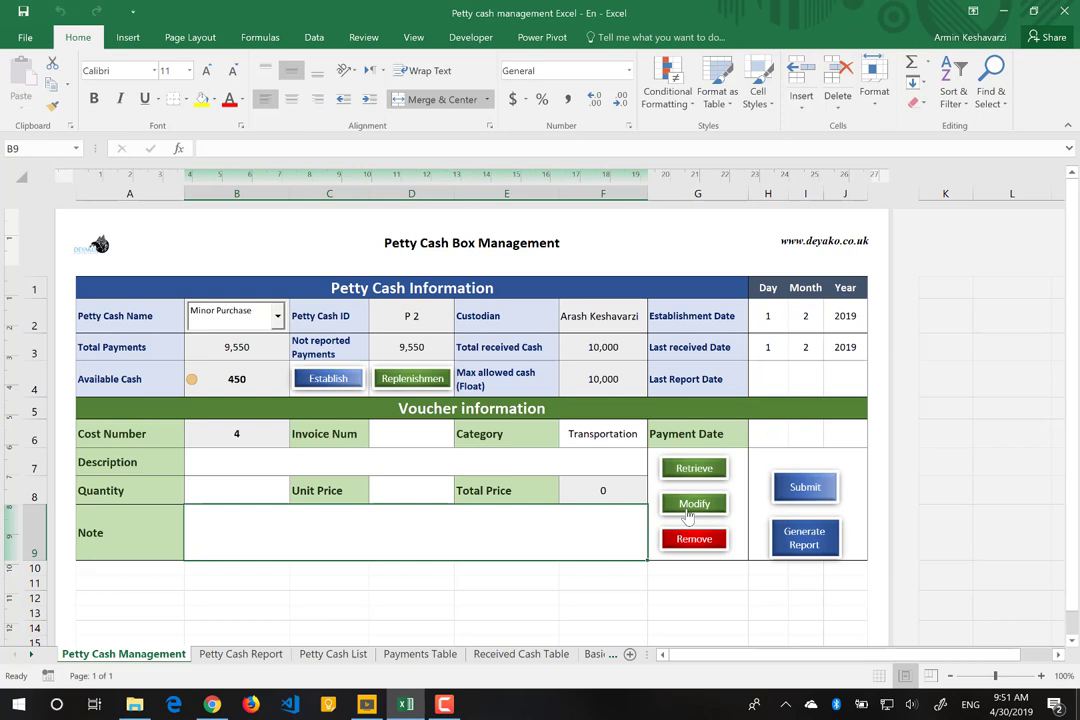
Step: Clear the Cost Number field and enter 444 as the Invoice Num
{"action": "left_click", "coordinate": [253, 440]}
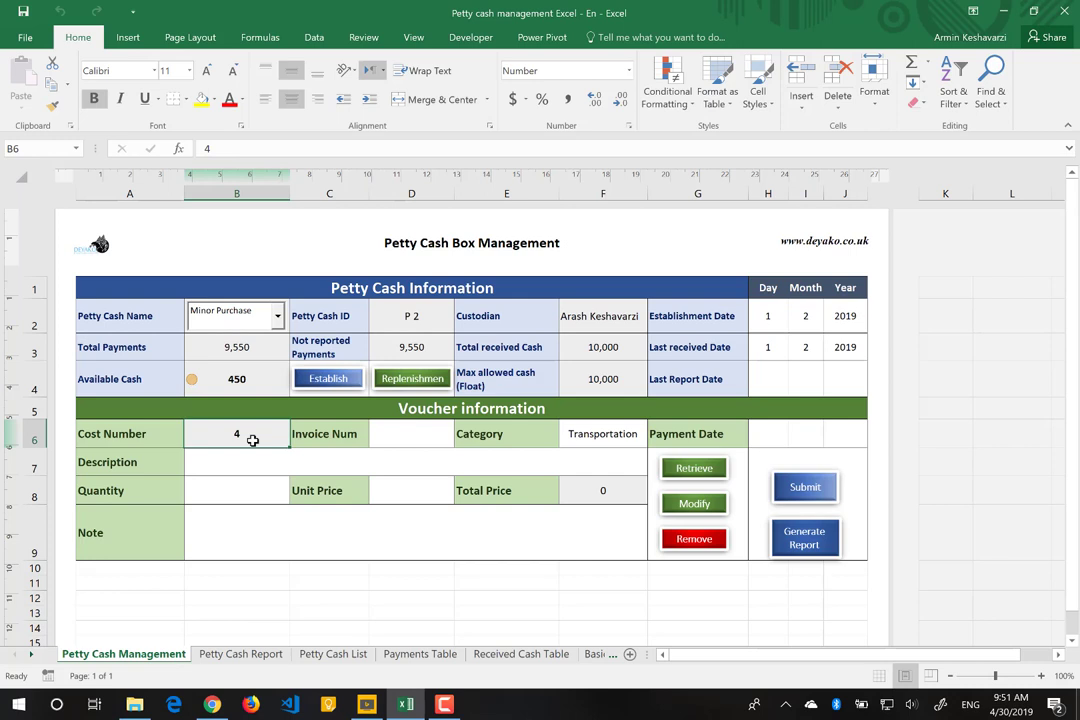
{"action": "key", "text": "Delete"}
{"action": "key", "text": "Tab"}
{"action": "key", "text": "Tab"}
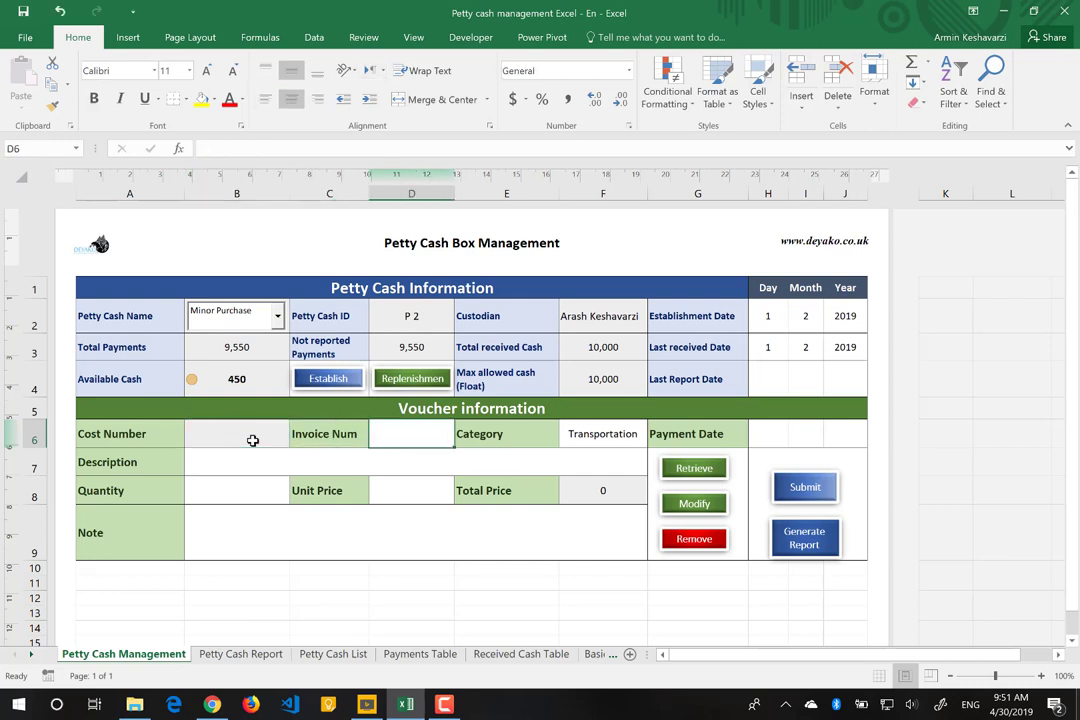
{"action": "type", "text": "444"}
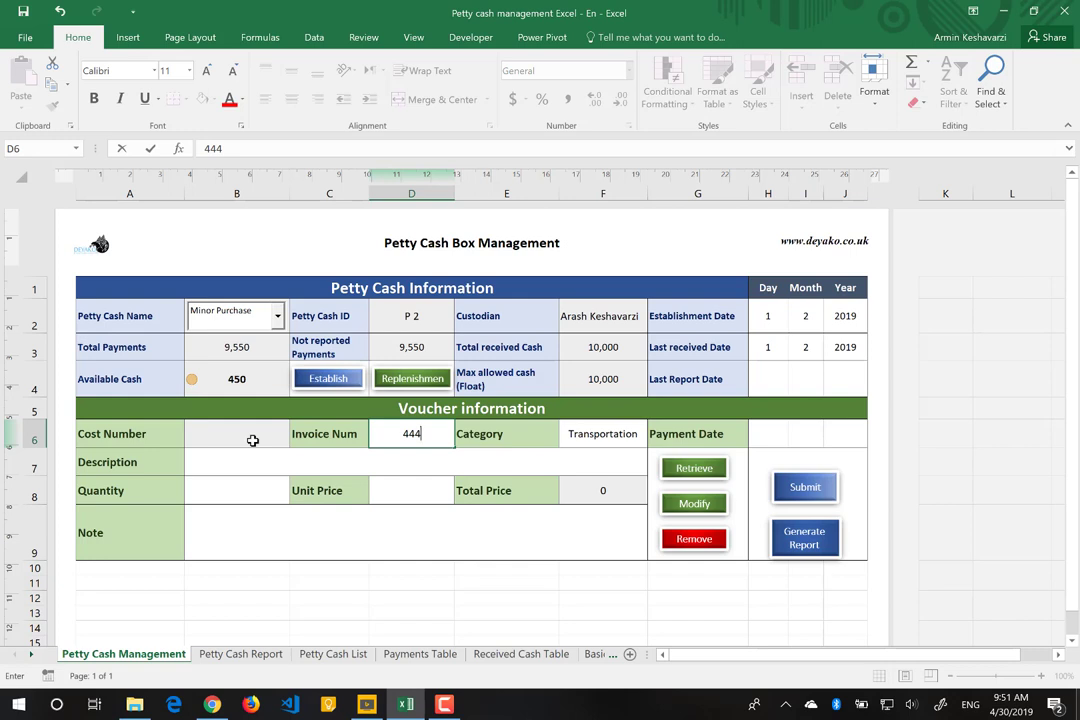
{"action": "key", "text": "Return"}
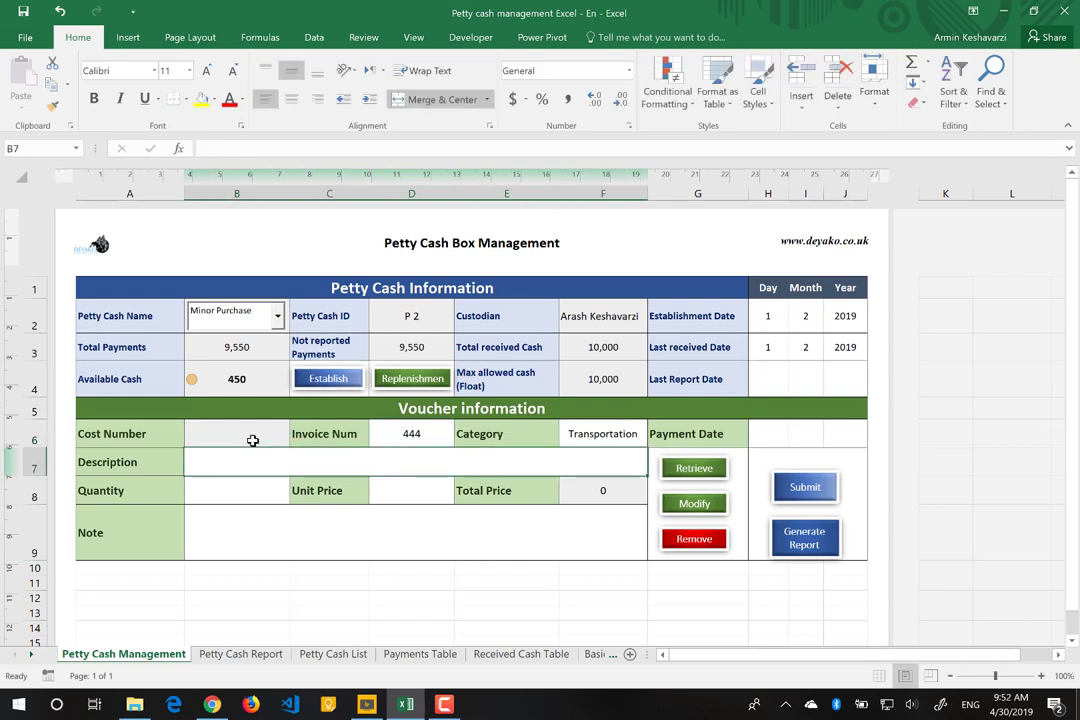
Step: Enter description 'Laptop for CEO' and Cost Number 3, then retrieve voucher 3's details
{"action": "left_click", "coordinate": [443, 658]}
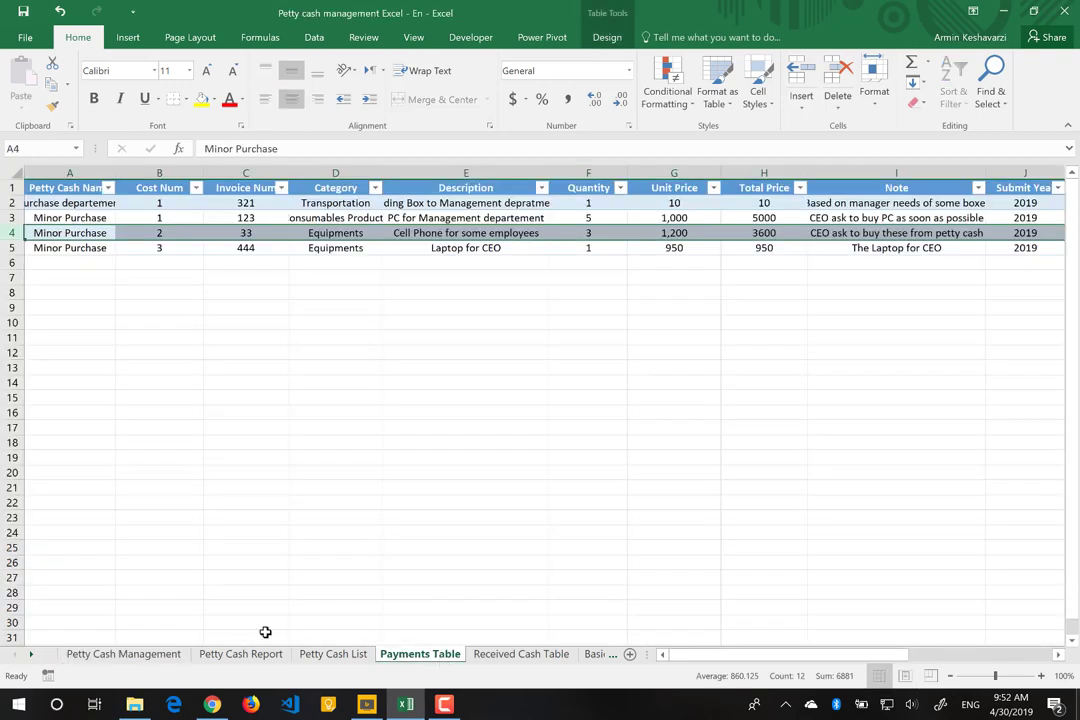
{"action": "left_click", "coordinate": [120, 654]}
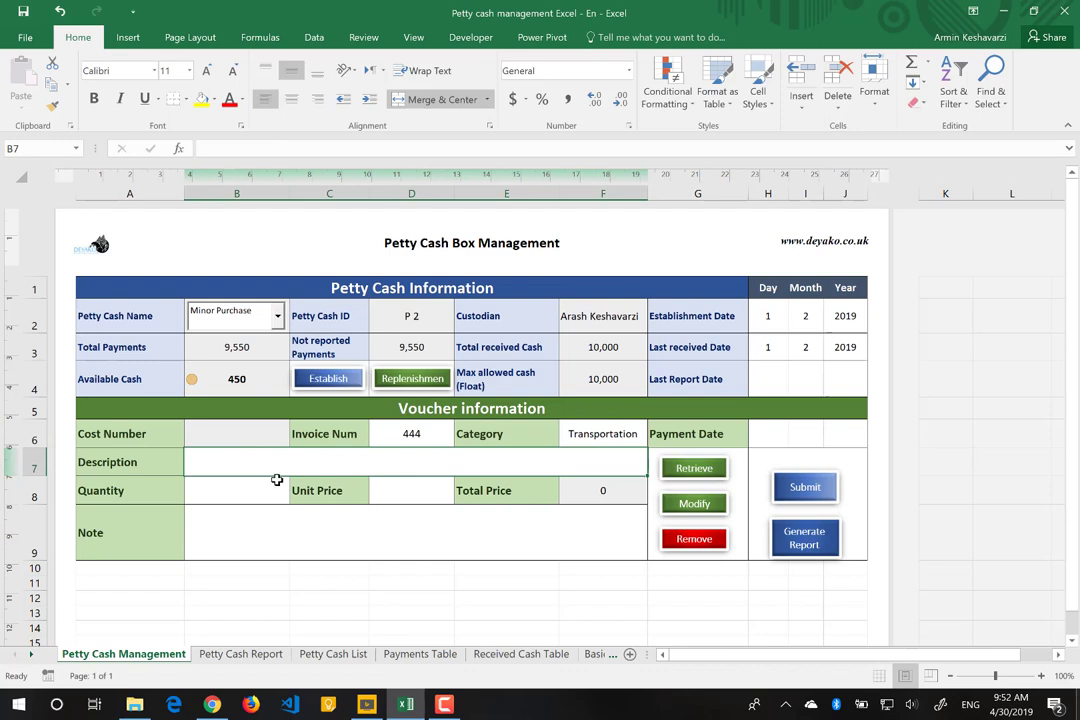
{"action": "type", "text": "La"}
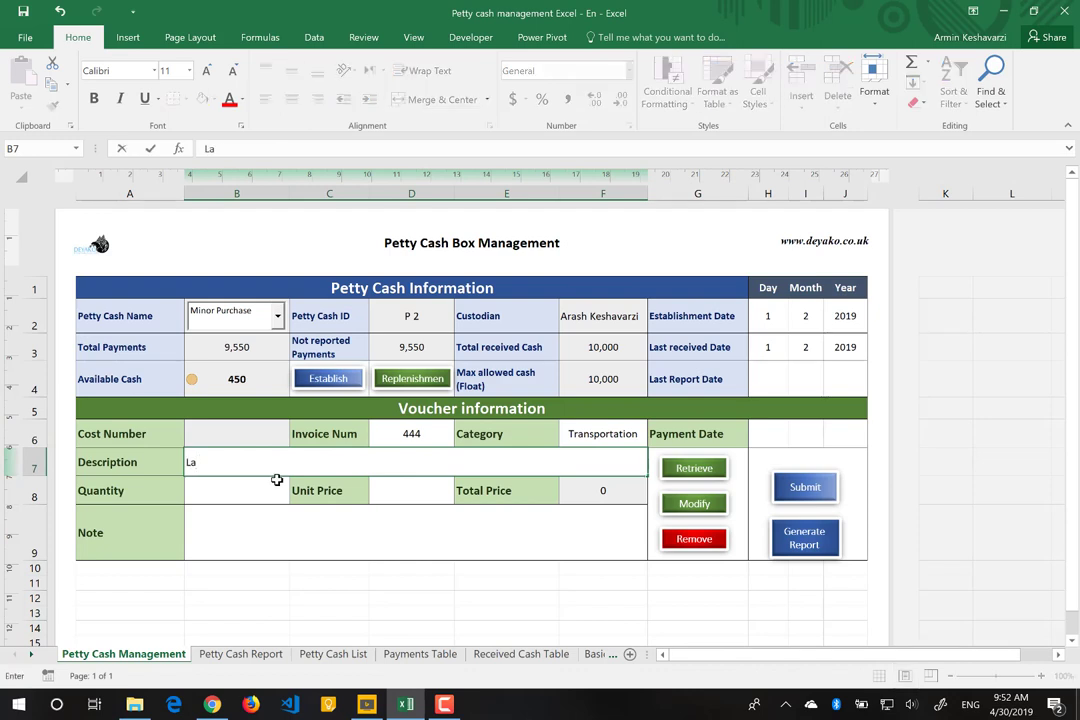
{"action": "type", "text": "ptop for CEO"}
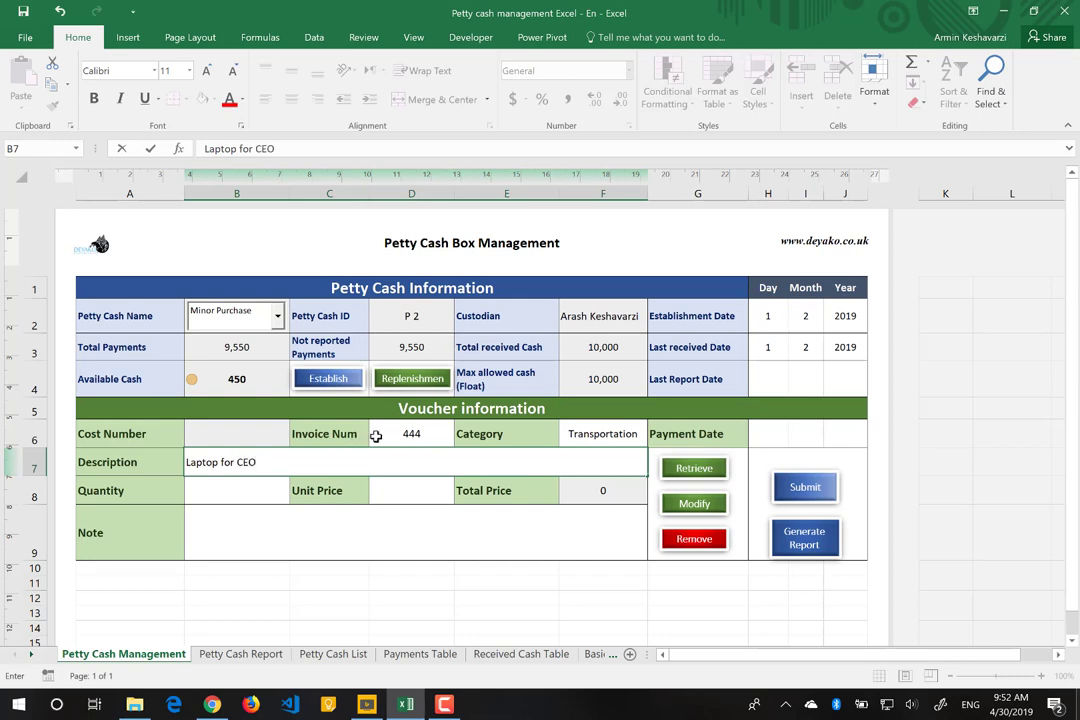
{"action": "left_click", "coordinate": [207, 433]}
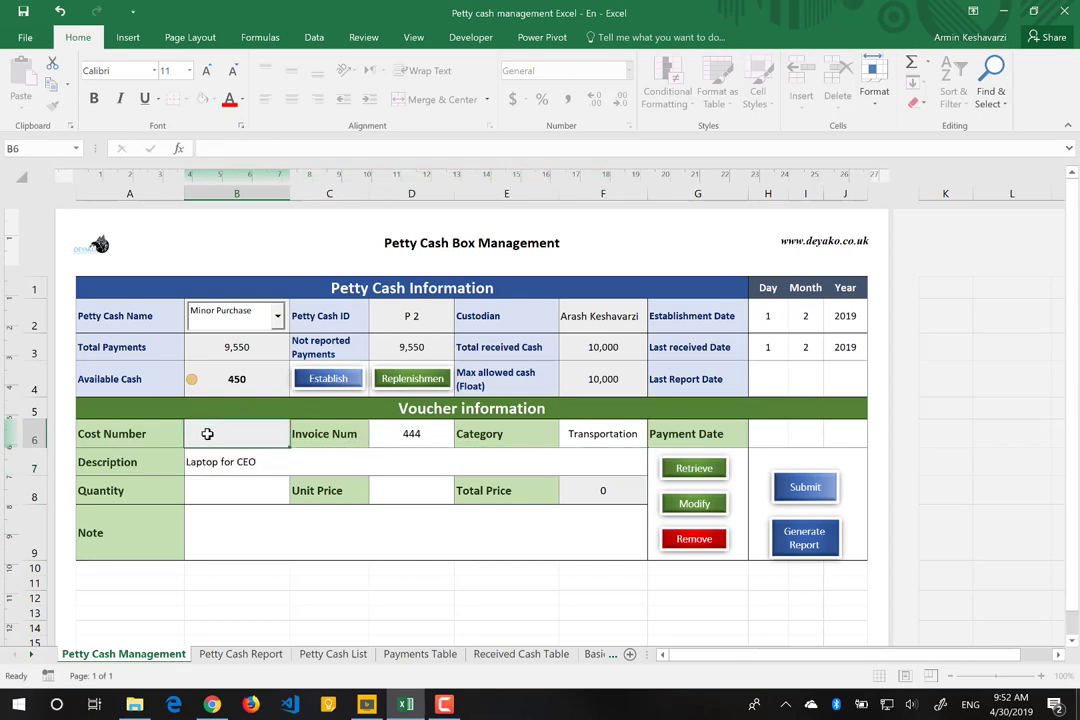
{"action": "type", "text": "3"}
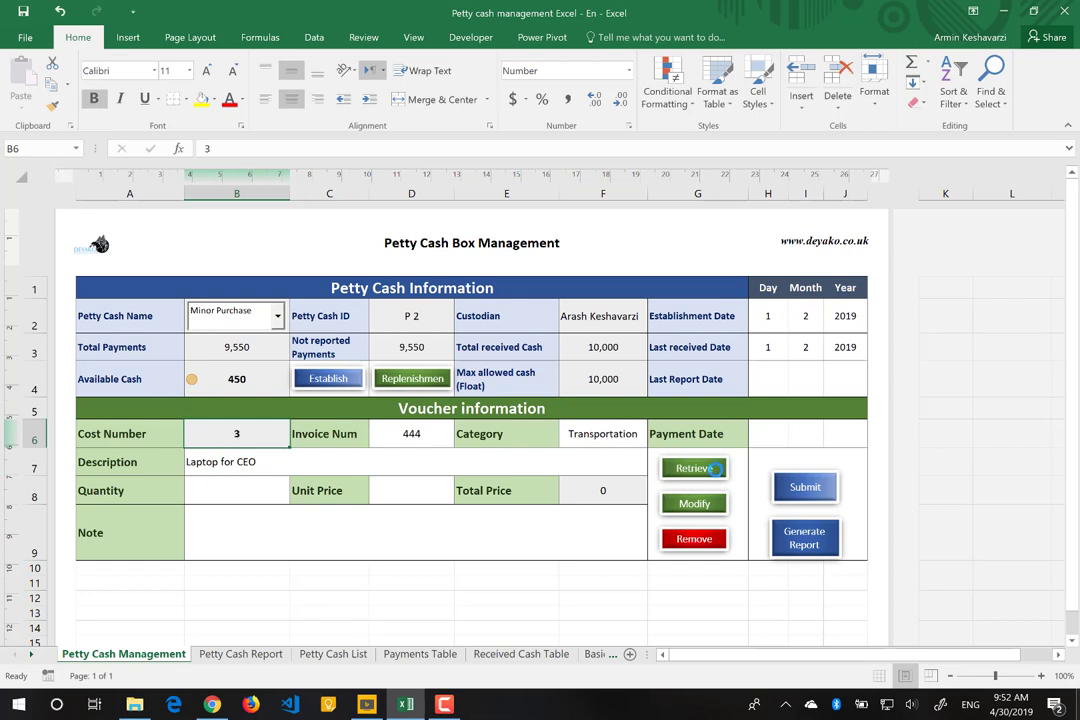
{"action": "left_click", "coordinate": [694, 468]}
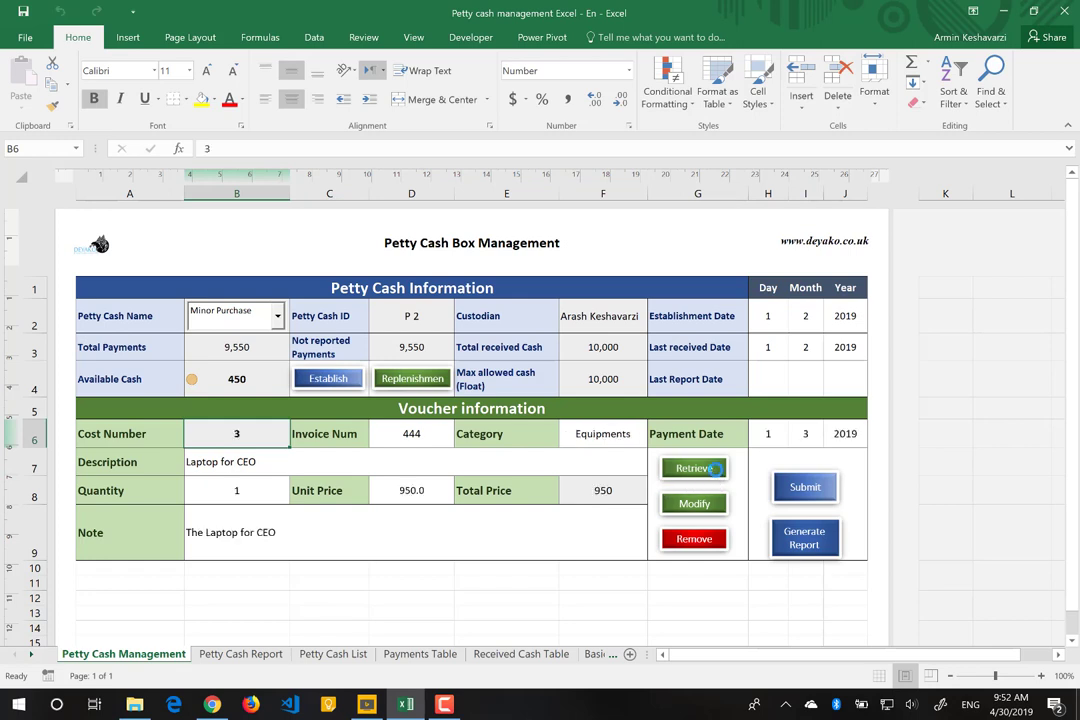
Step: Change voucher 3's Unit Price to 950.5
{"action": "left_click", "coordinate": [398, 491]}
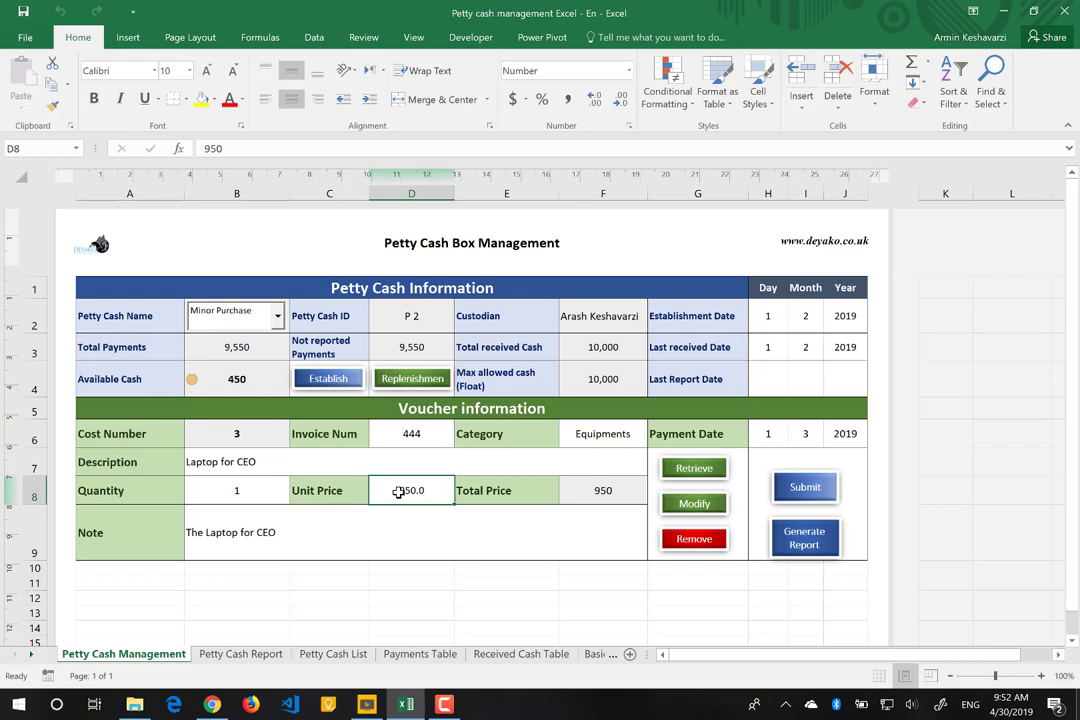
{"action": "type", "text": "95"}
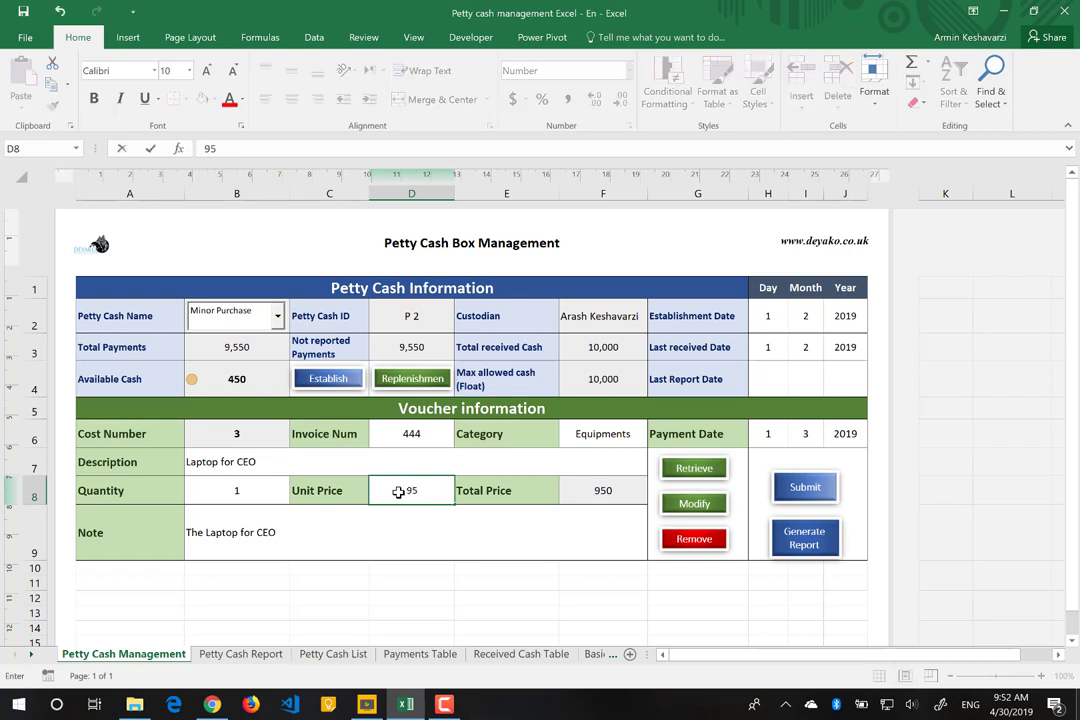
{"action": "type", "text": "0.5"}
{"action": "key", "text": "Return"}
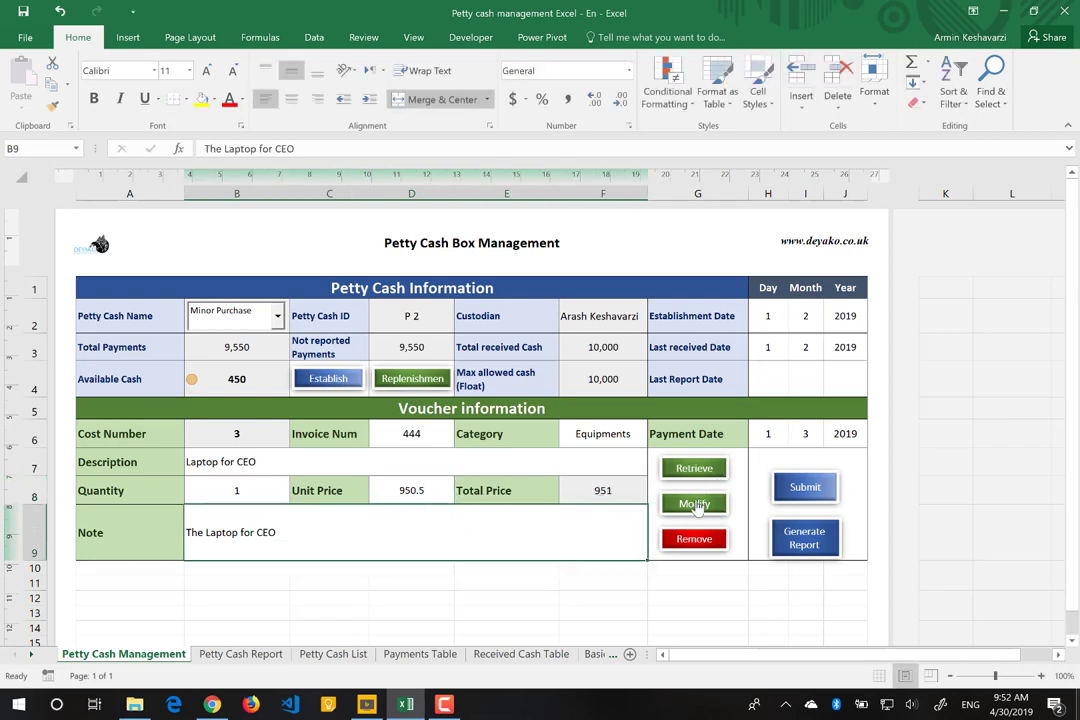
Step: Save the 950.5 laptop voucher with Modify and check Available Cash in B4
{"action": "left_click", "coordinate": [694, 504]}
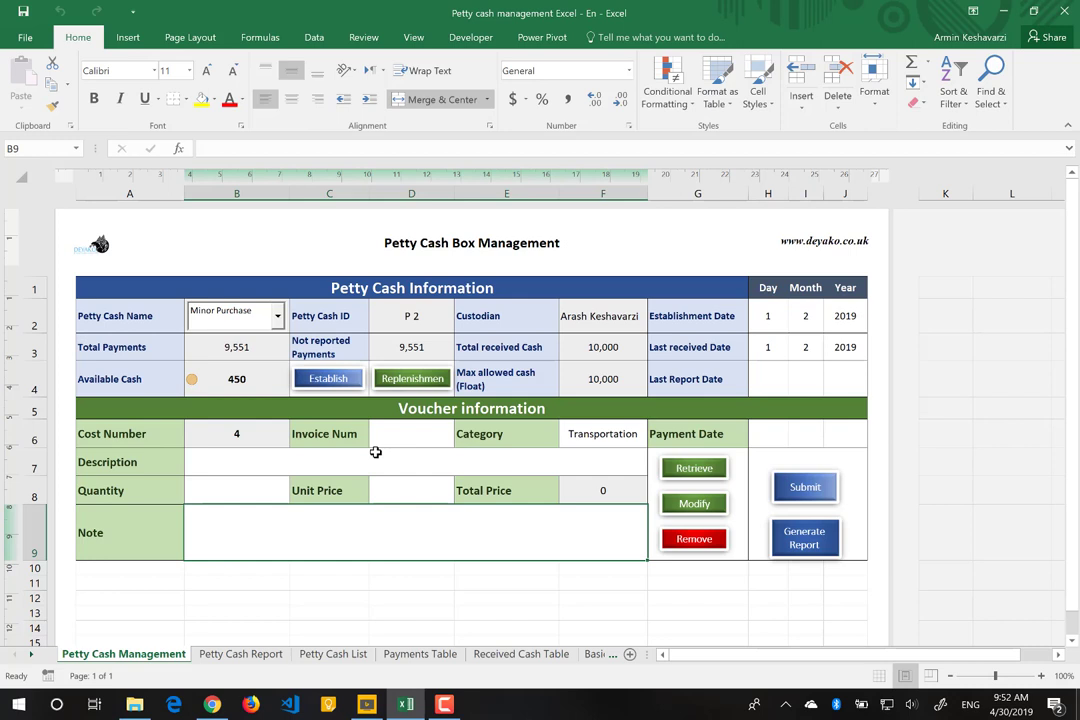
{"action": "left_click", "coordinate": [252, 377]}
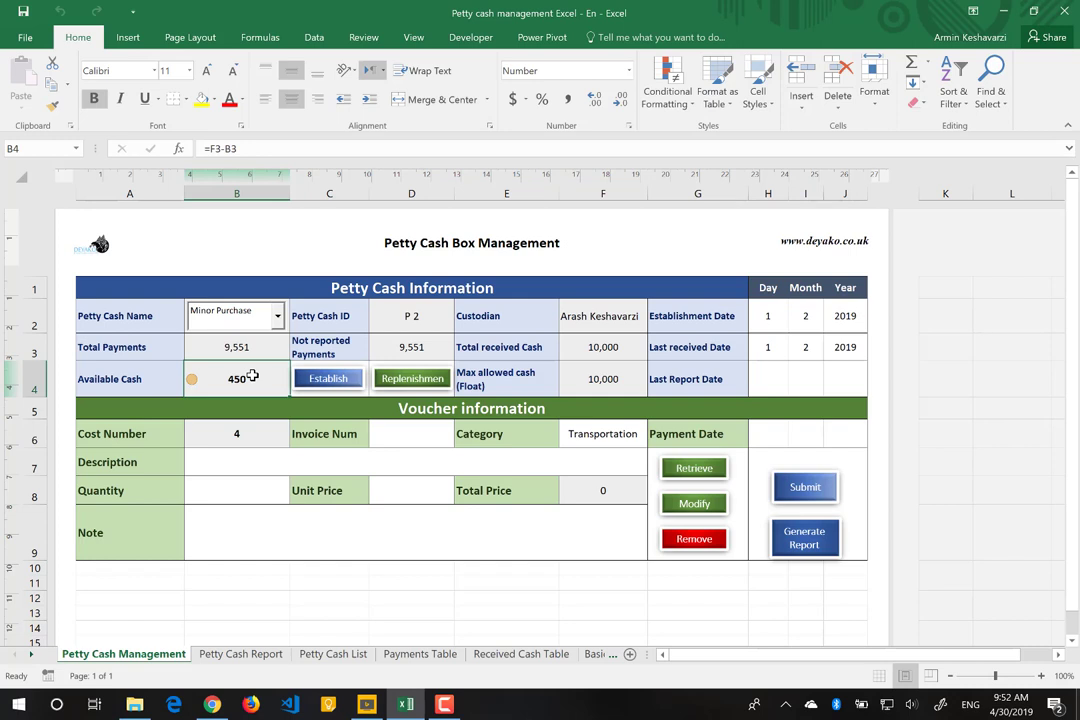
Step: Start Generate Report and save the report date as Year 2019, Month 3, Day 3
{"action": "left_click", "coordinate": [819, 541]}
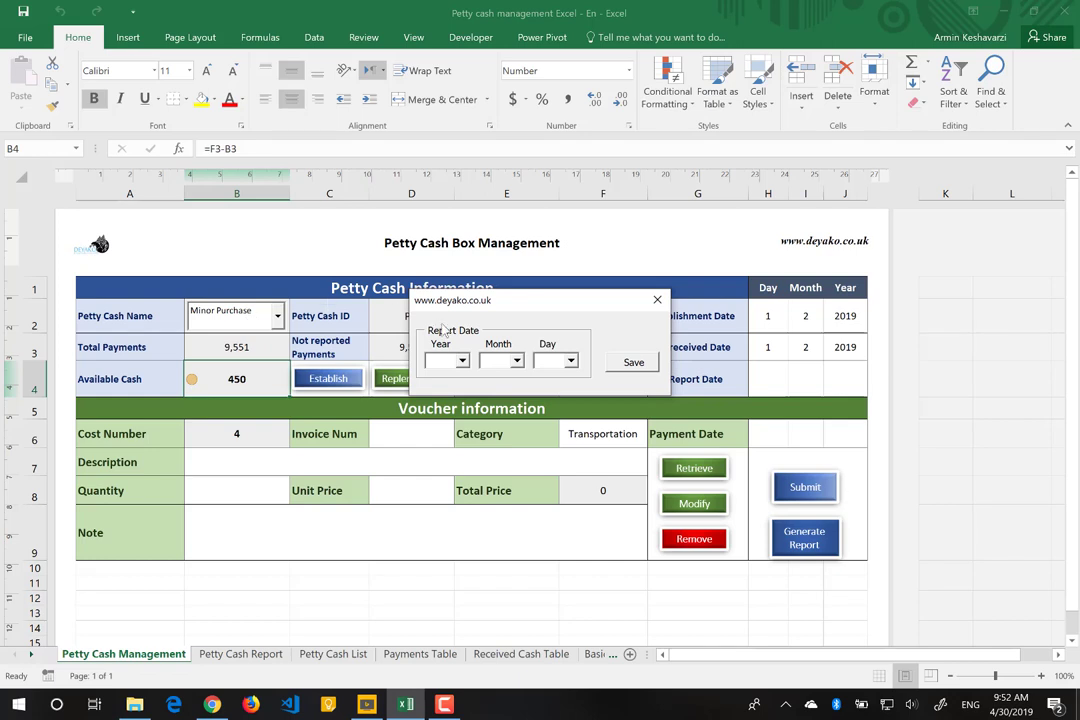
{"action": "left_click", "coordinate": [462, 361]}
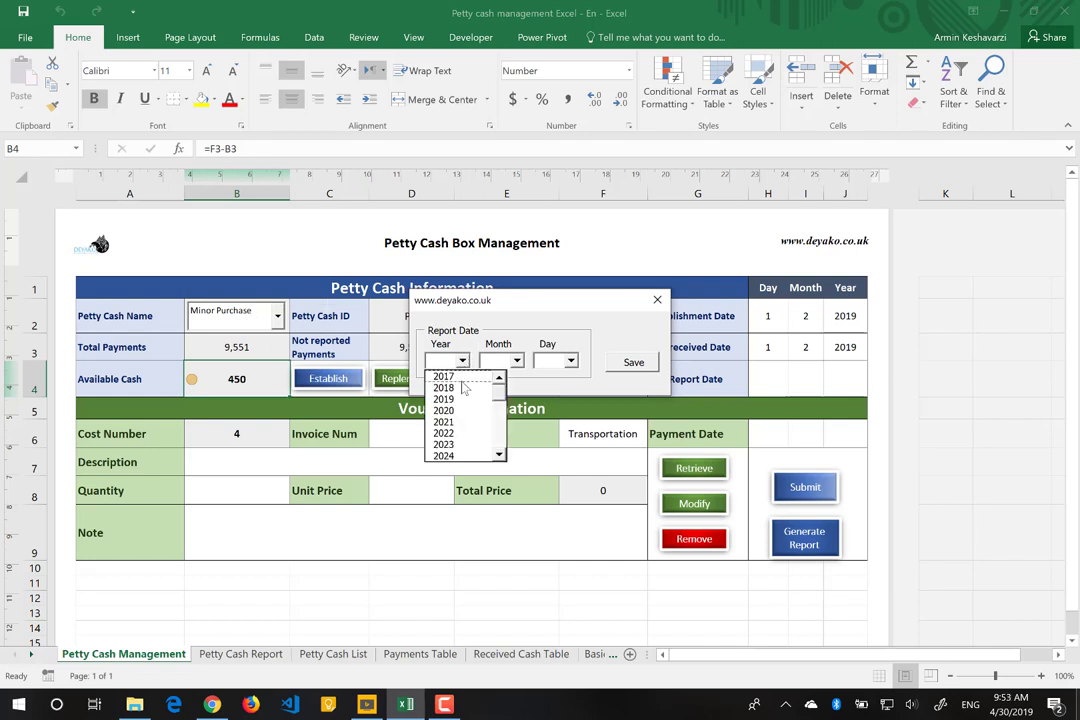
{"action": "left_click", "coordinate": [452, 399]}
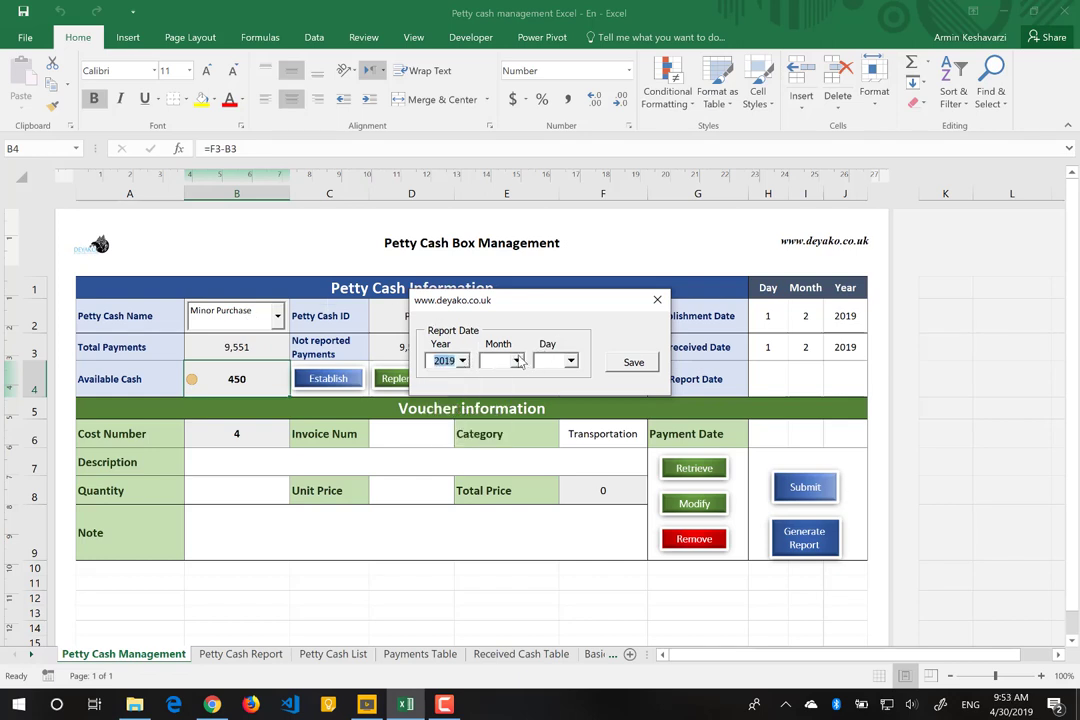
{"action": "left_click", "coordinate": [517, 361]}
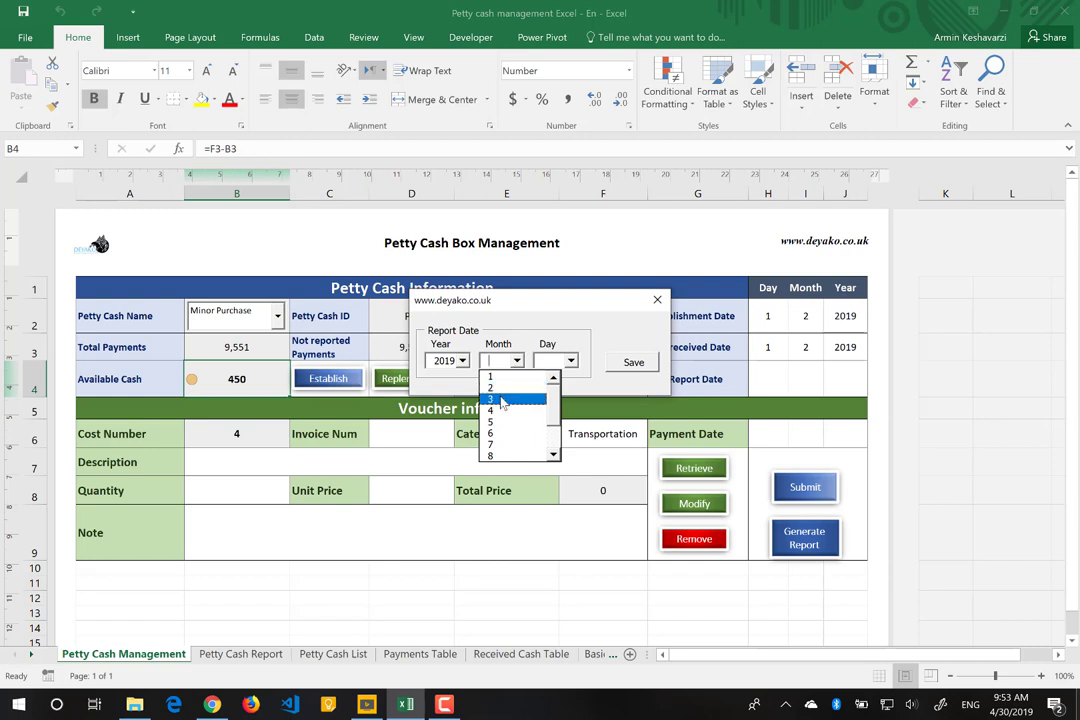
{"action": "left_click", "coordinate": [502, 400]}
{"action": "left_click", "coordinate": [571, 361]}
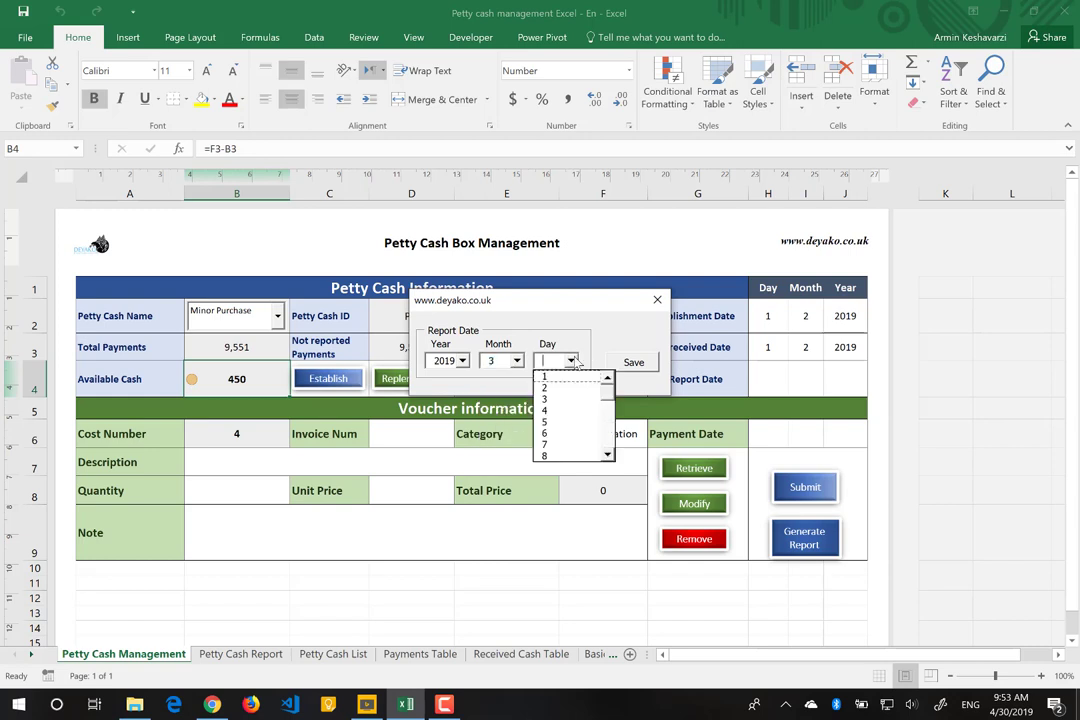
{"action": "left_click", "coordinate": [549, 401]}
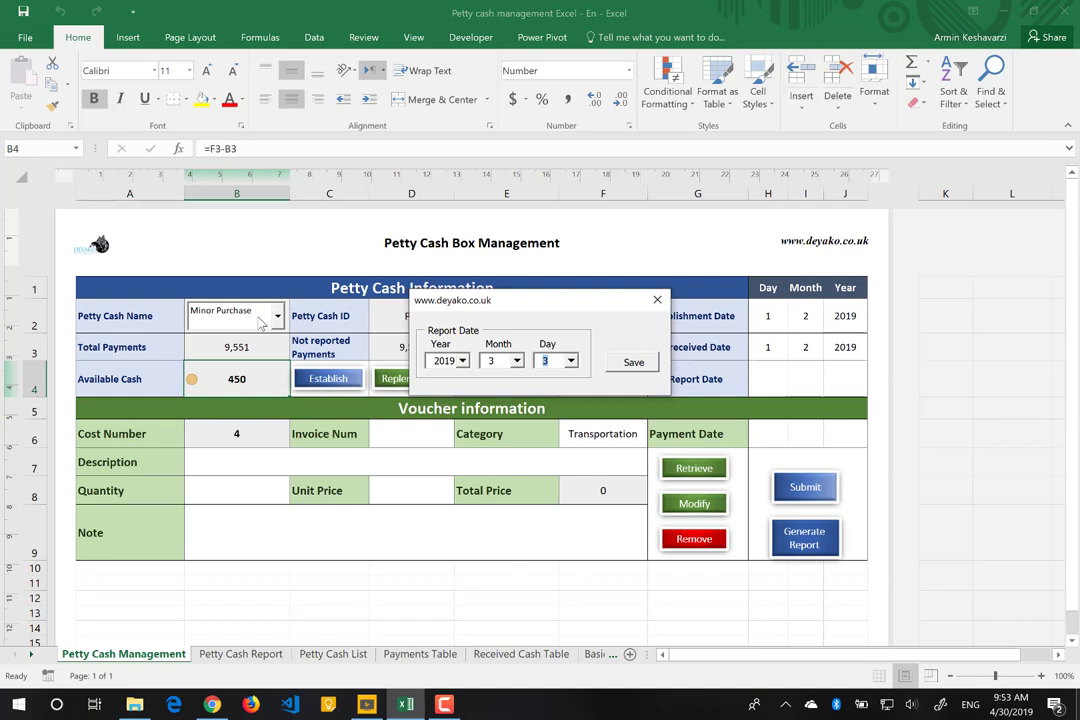
{"action": "left_click", "coordinate": [634, 363]}
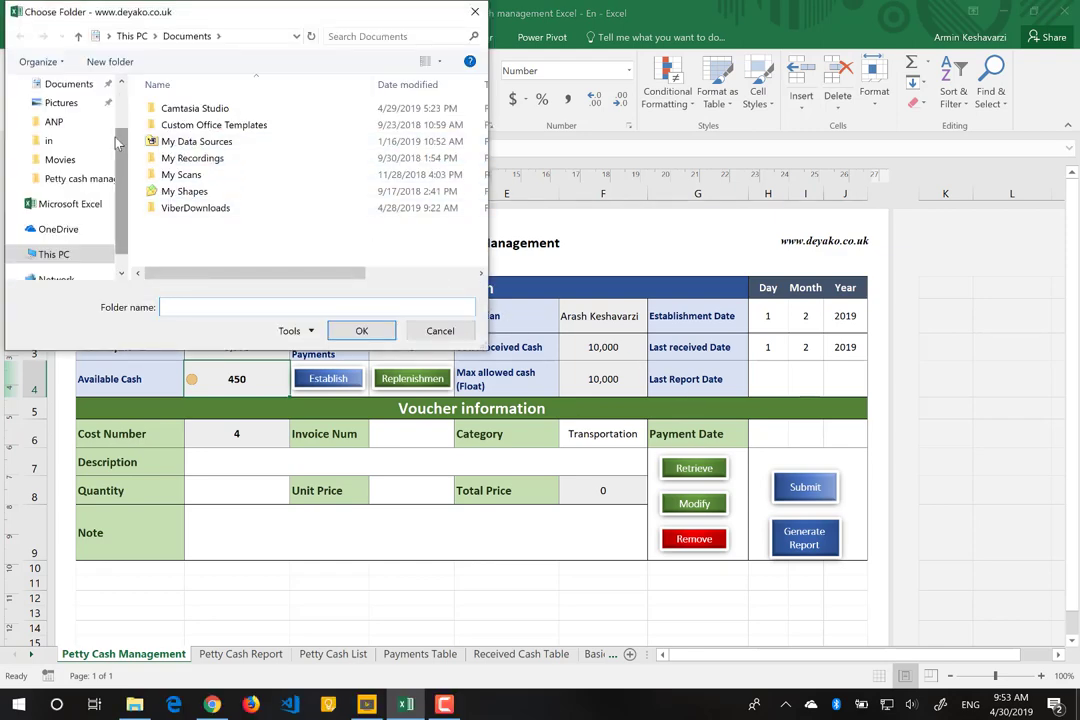
Step: Save the report to the Desktop as '2019-3-3- Cost Report' and confirm completion
{"action": "left_click_drag", "start_coordinate": [121, 147], "coordinate": [121, 105]}
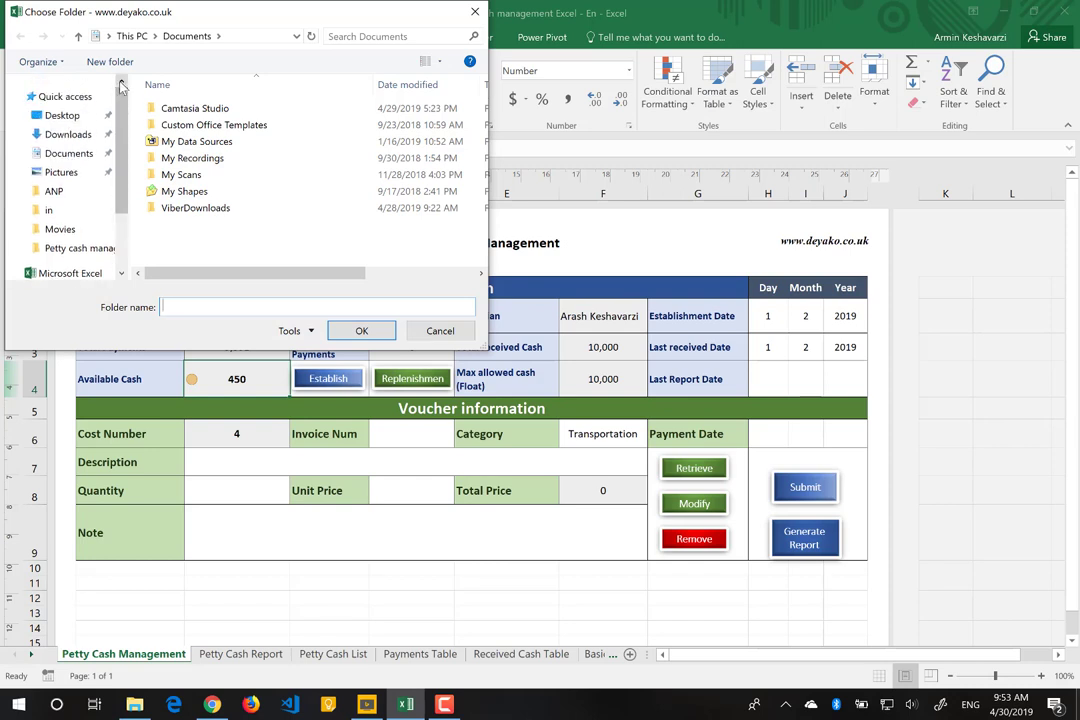
{"action": "left_click", "coordinate": [58, 116]}
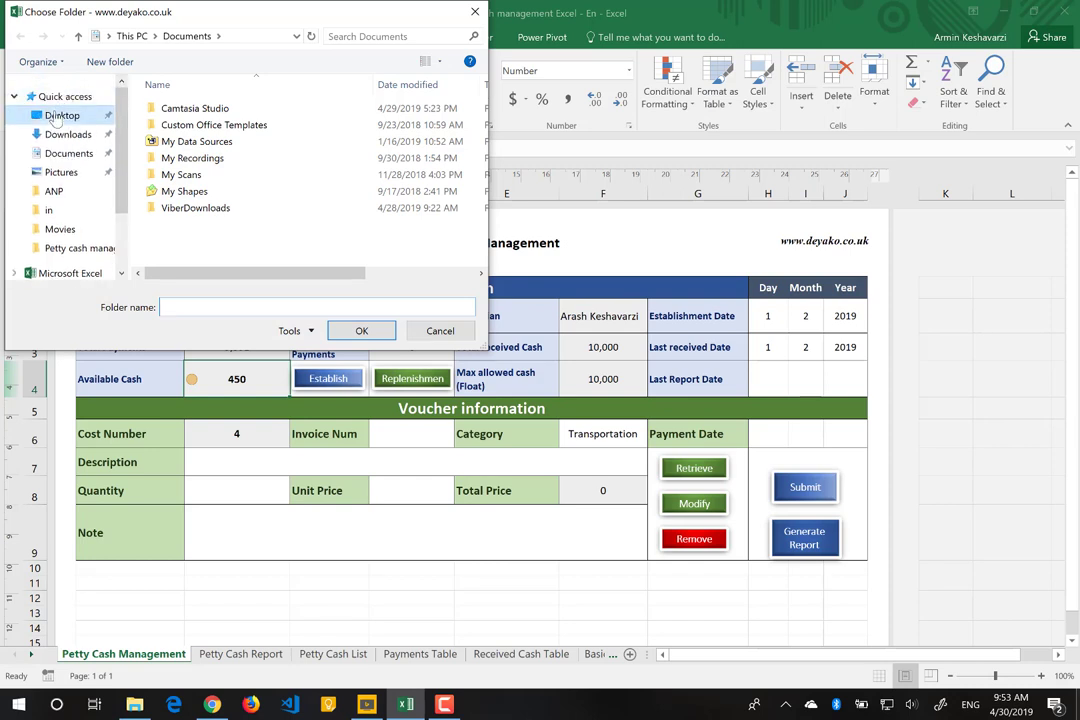
{"action": "left_click", "coordinate": [361, 333]}
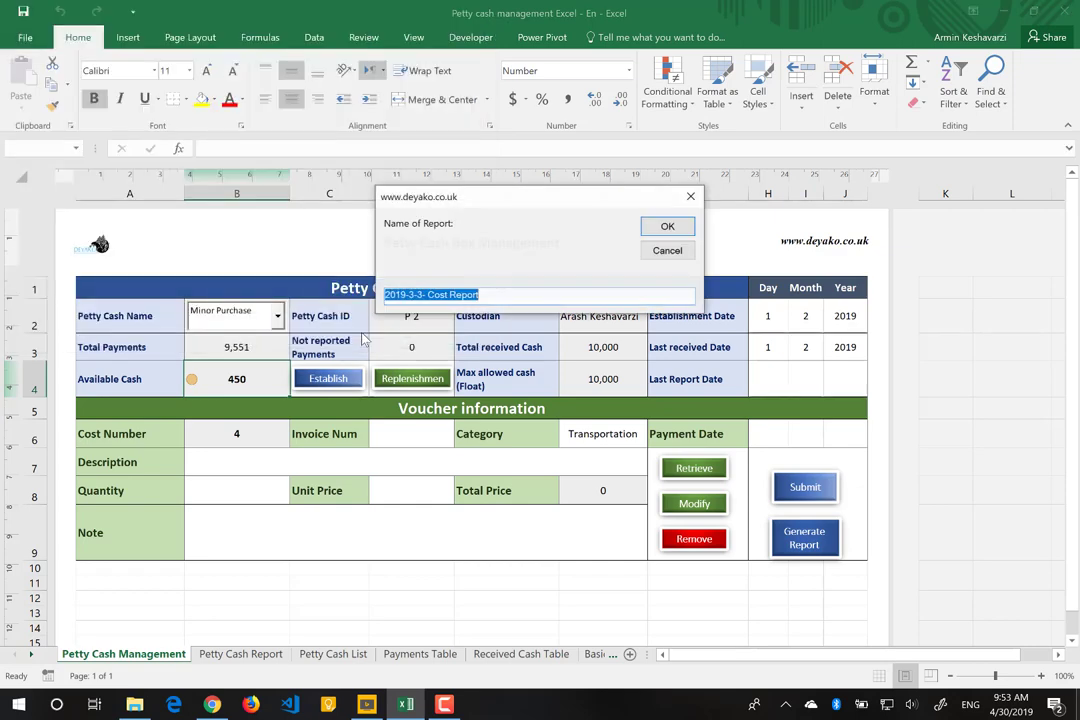
{"action": "left_click", "coordinate": [494, 293]}
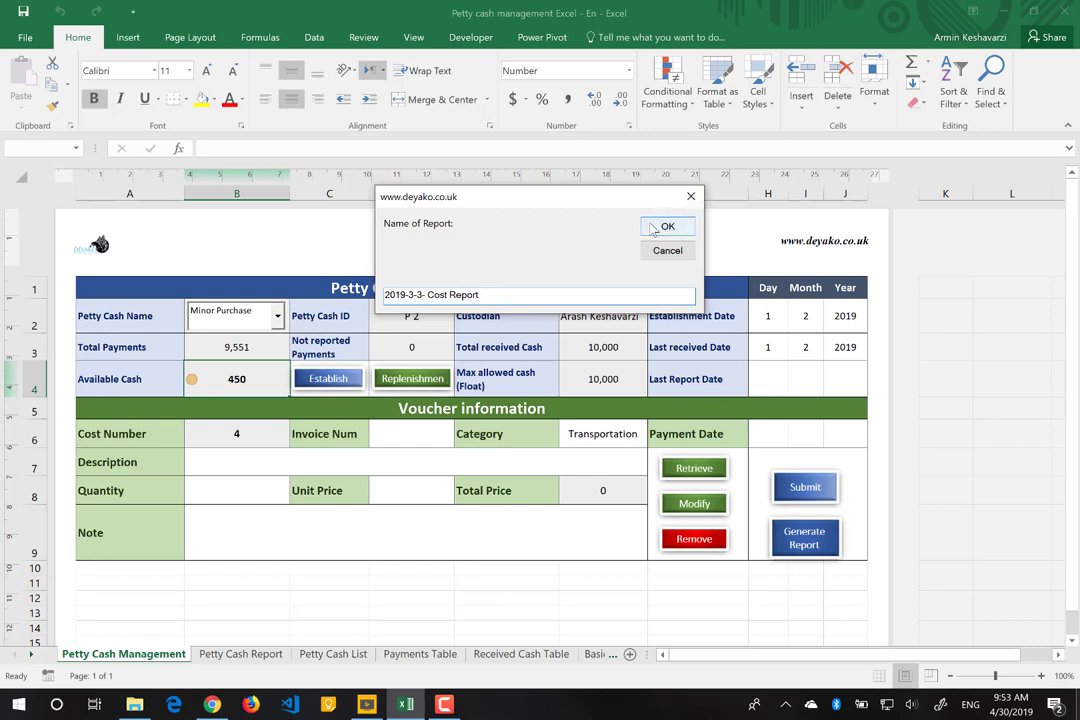
{"action": "left_click", "coordinate": [651, 229]}
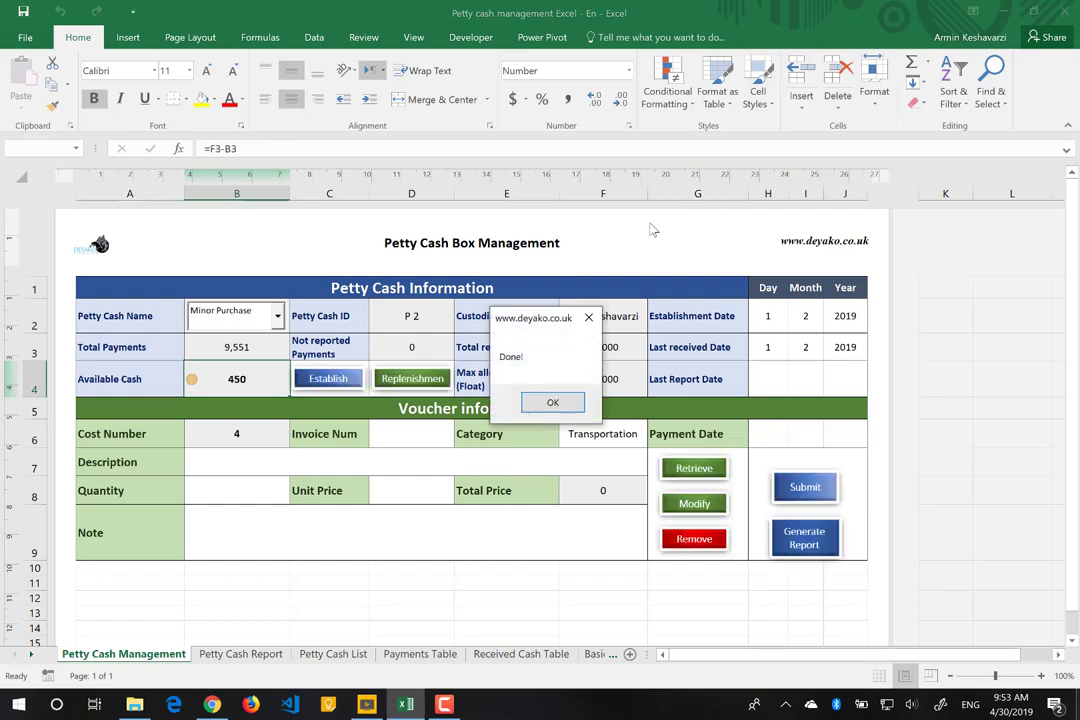
{"action": "left_click", "coordinate": [550, 404]}
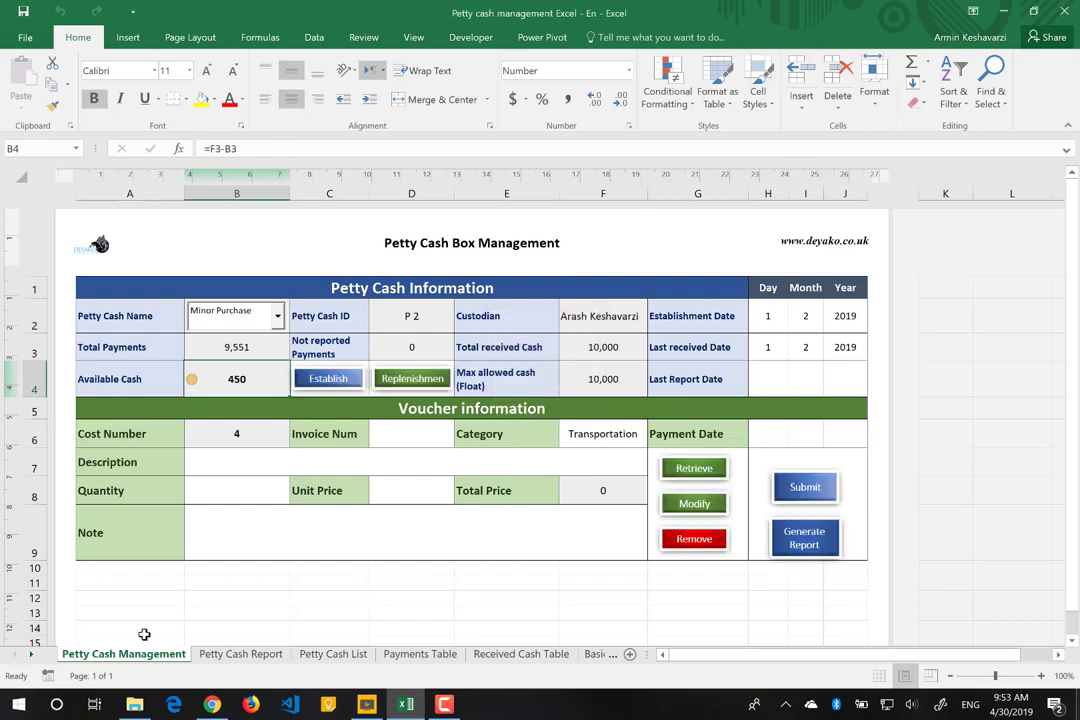
Step: On the Petty Cash Report sheet, begin inserting a picture into the right header section
{"action": "left_click", "coordinate": [245, 655]}
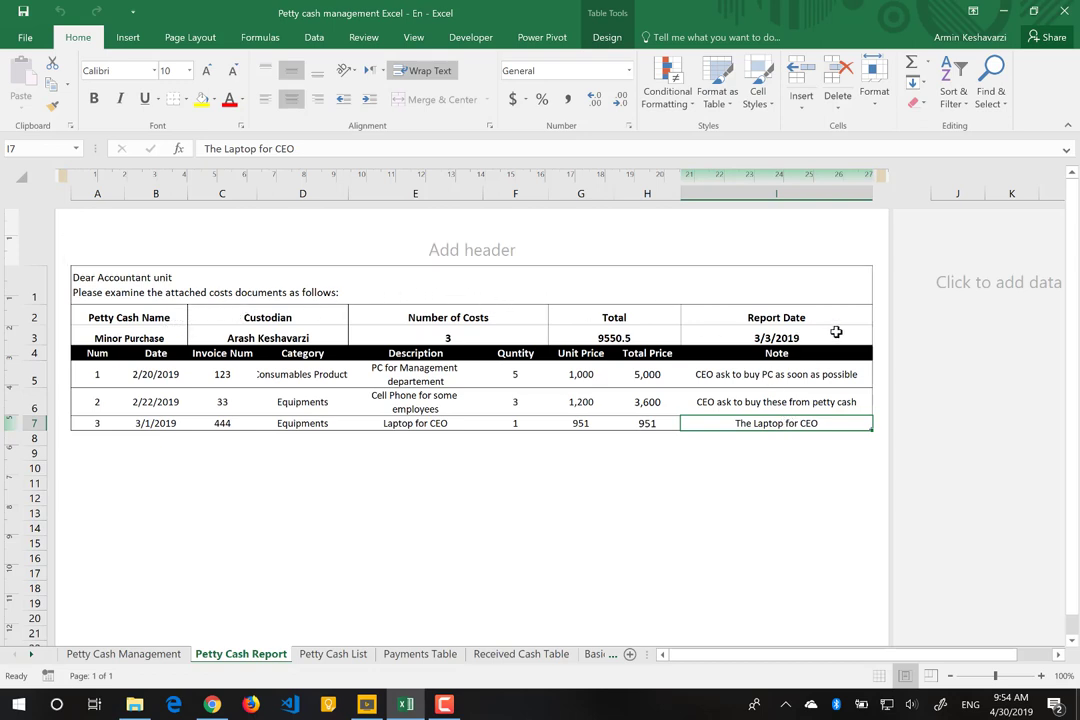
{"action": "left_click", "coordinate": [797, 376]}
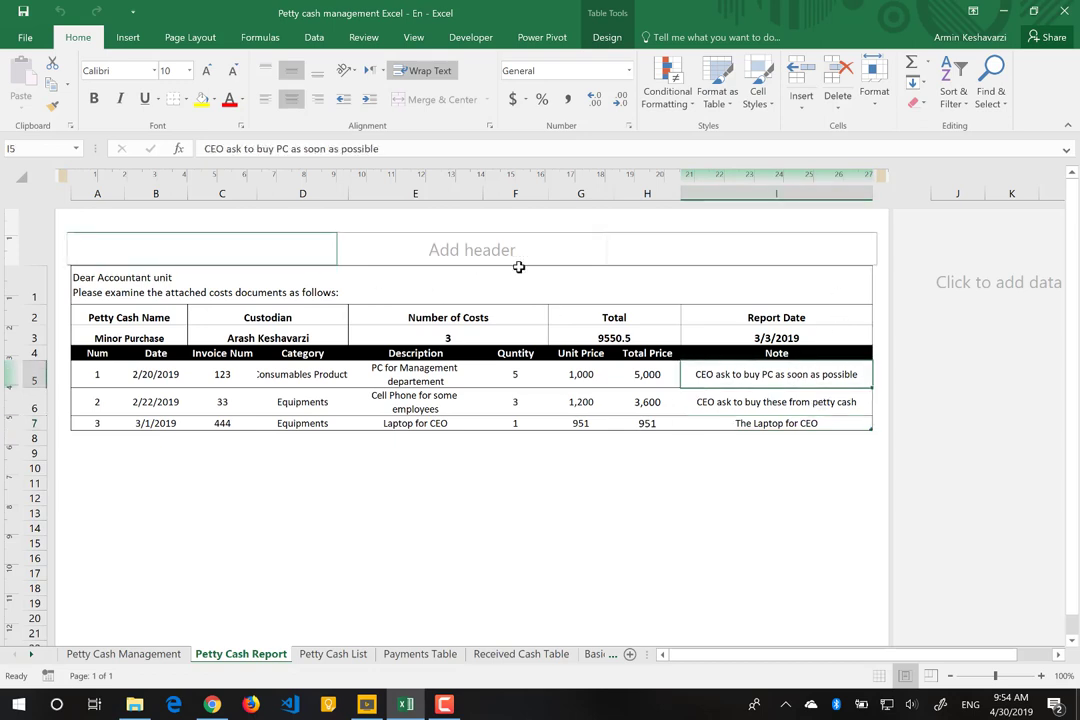
{"action": "left_click", "coordinate": [719, 249]}
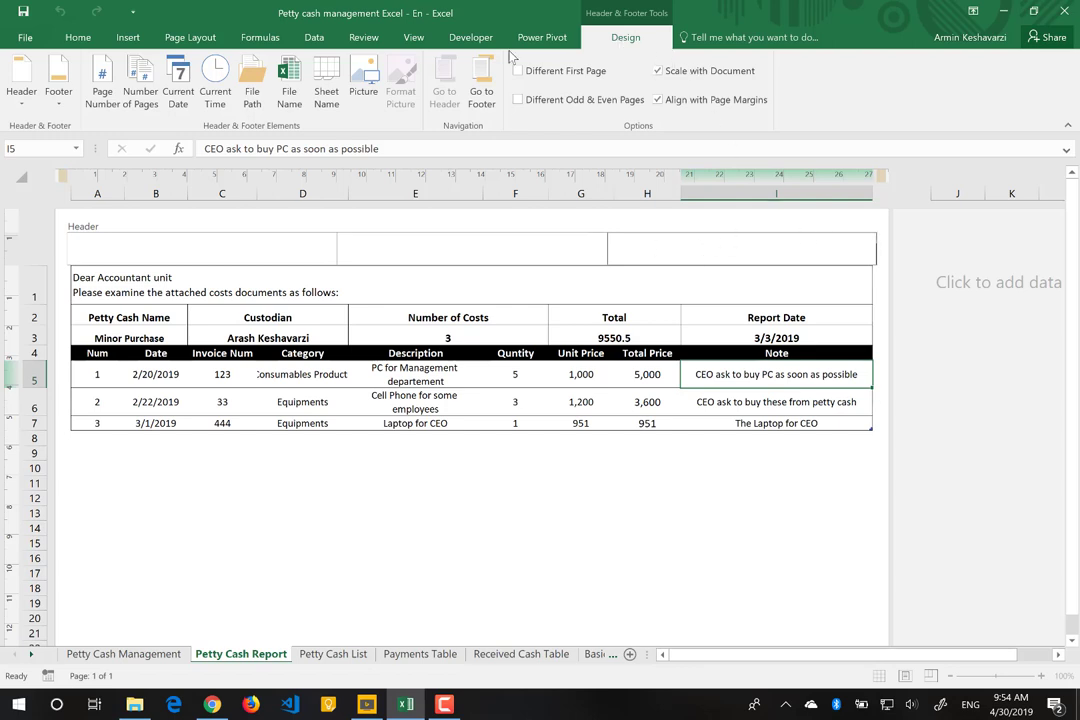
{"action": "left_click", "coordinate": [362, 85]}
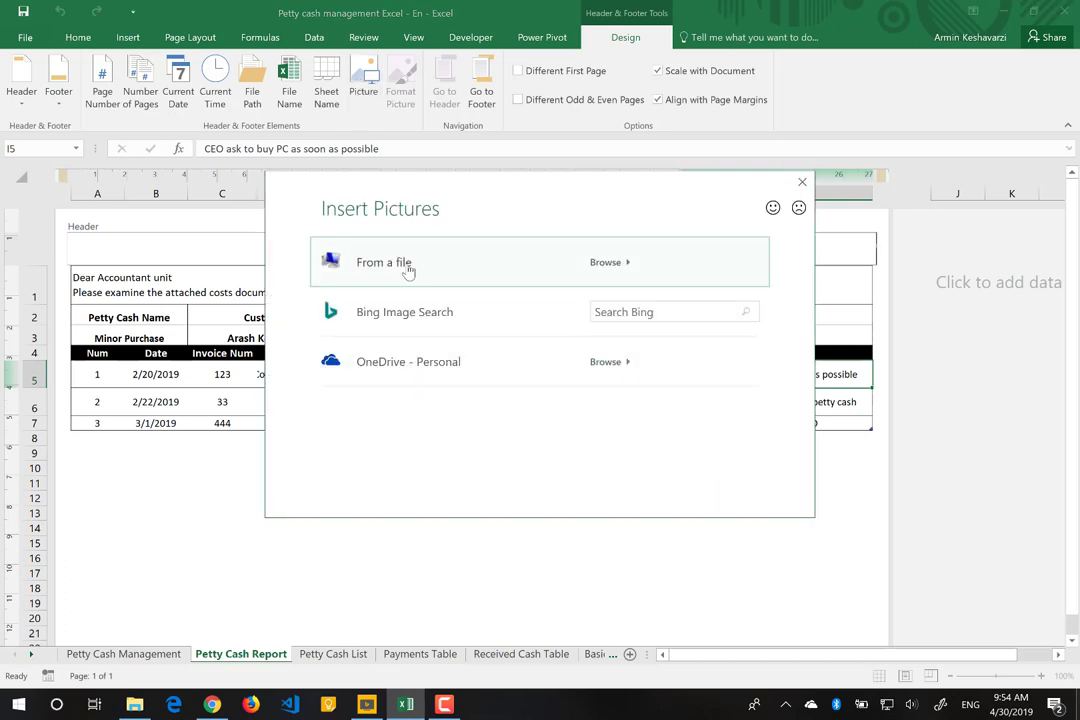
Step: Insert Deyako-Logo-Final from the Deyako folder into the right header
{"action": "left_click", "coordinate": [408, 265]}
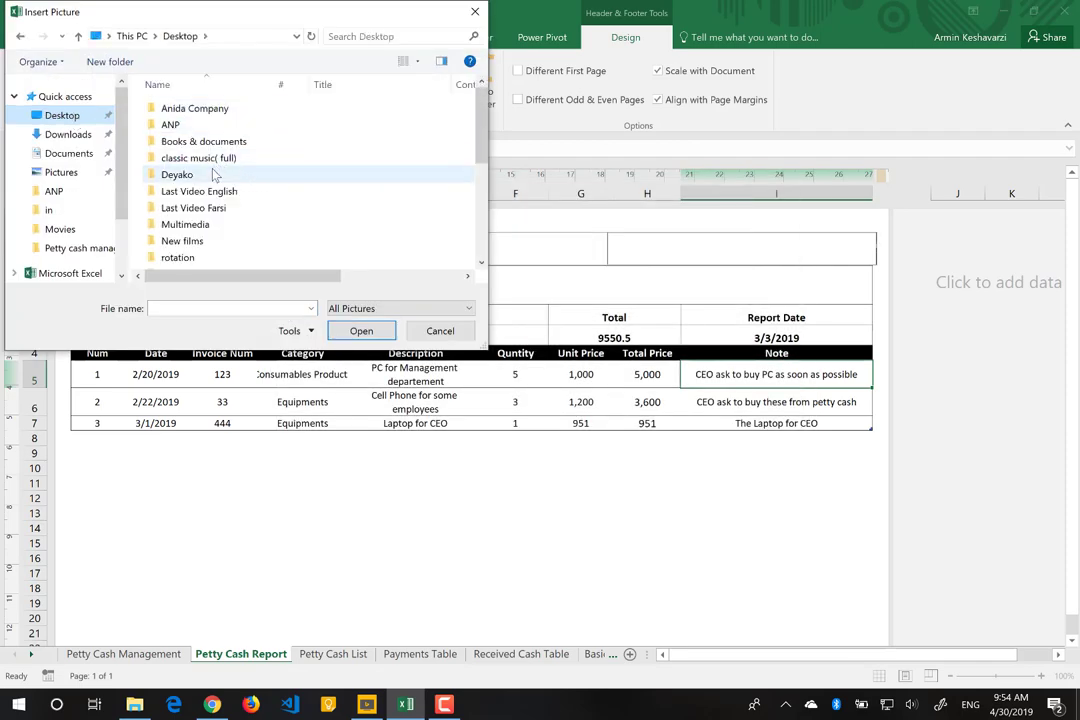
{"action": "double_click", "coordinate": [214, 175]}
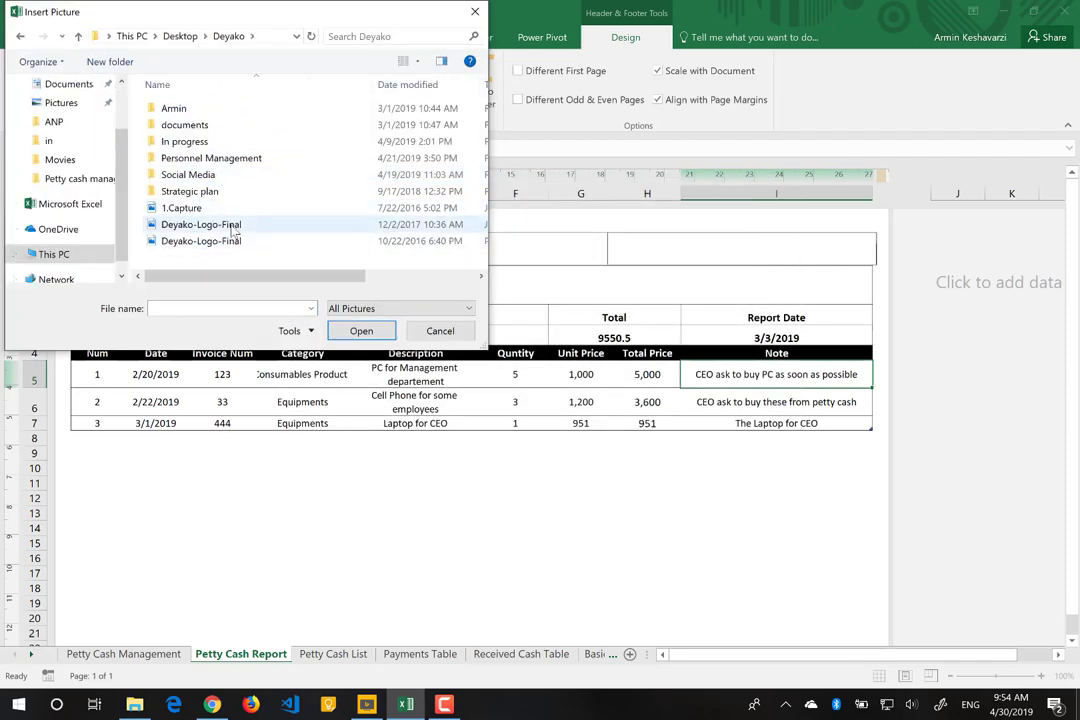
{"action": "double_click", "coordinate": [233, 226]}
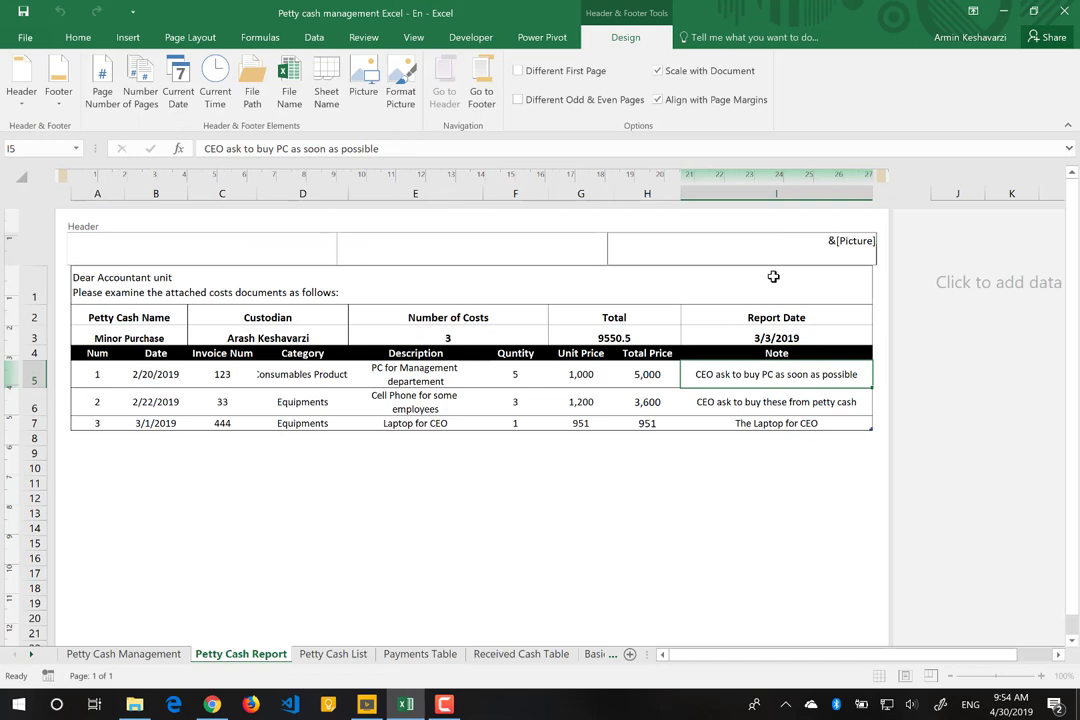
{"action": "left_click", "coordinate": [688, 423]}
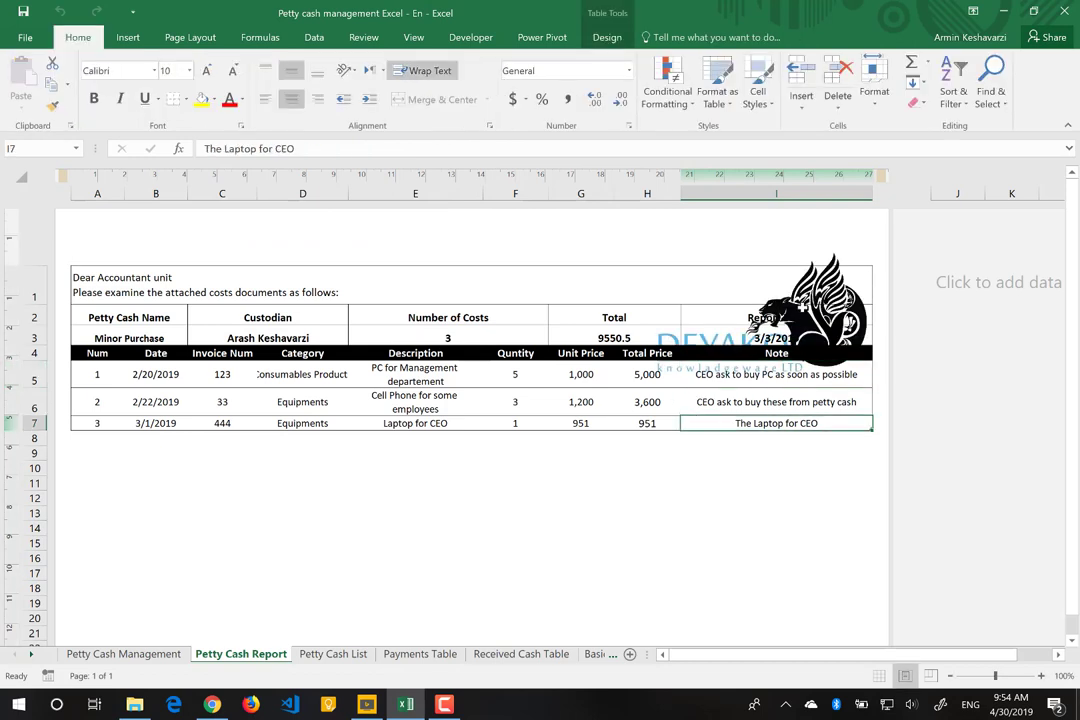
Step: Shrink the header logo in Format Picture by entering a smaller width
{"action": "left_click", "coordinate": [842, 240]}
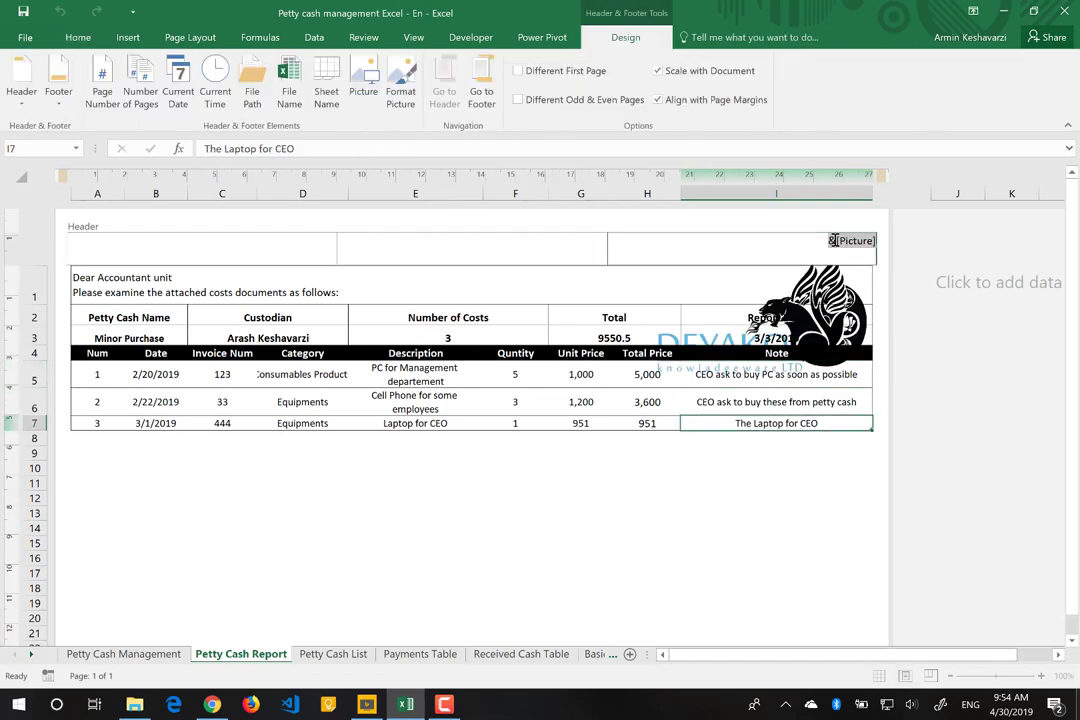
{"action": "left_click", "coordinate": [401, 88]}
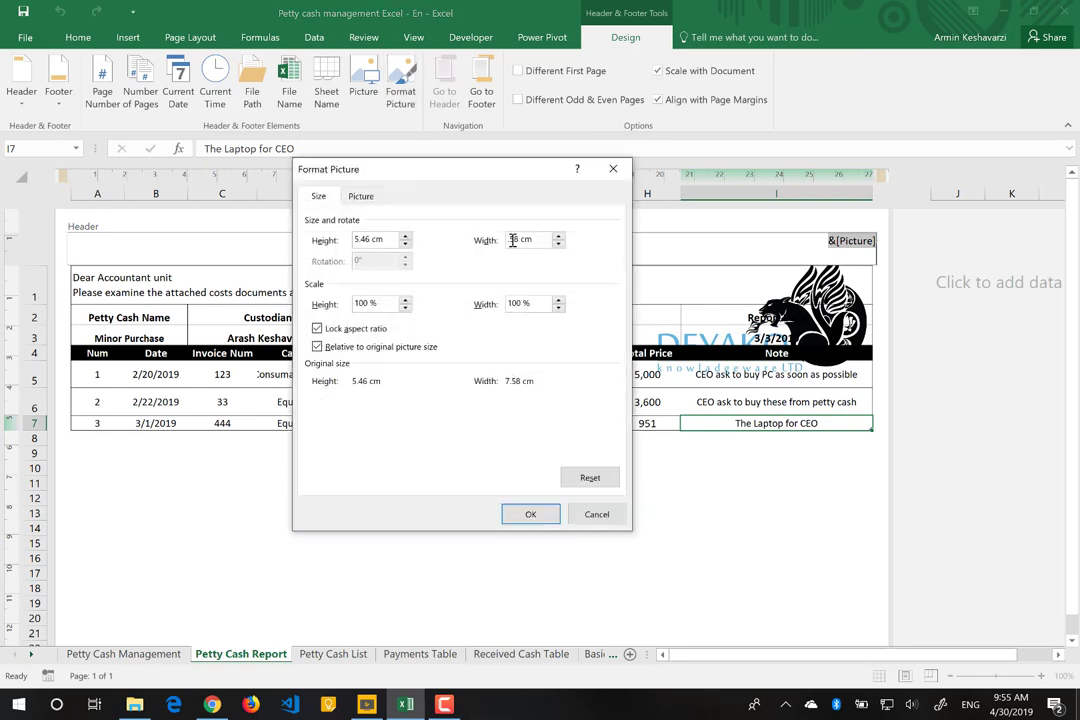
{"action": "type", "text": "8"}
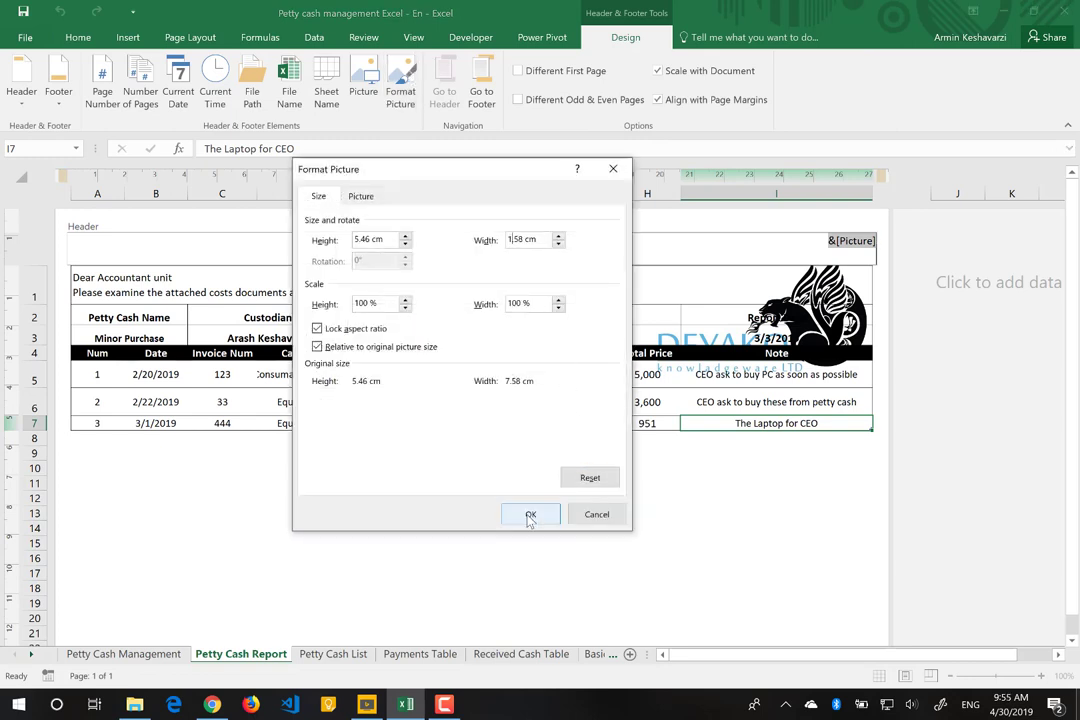
{"action": "left_click", "coordinate": [530, 516]}
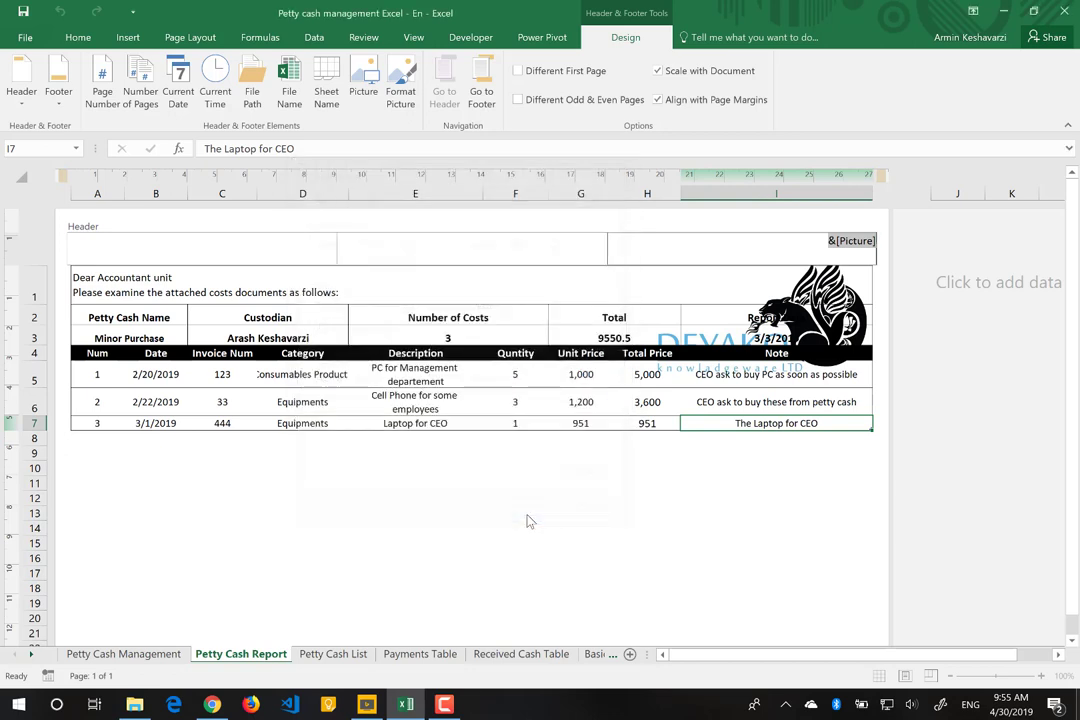
{"action": "left_click", "coordinate": [625, 500]}
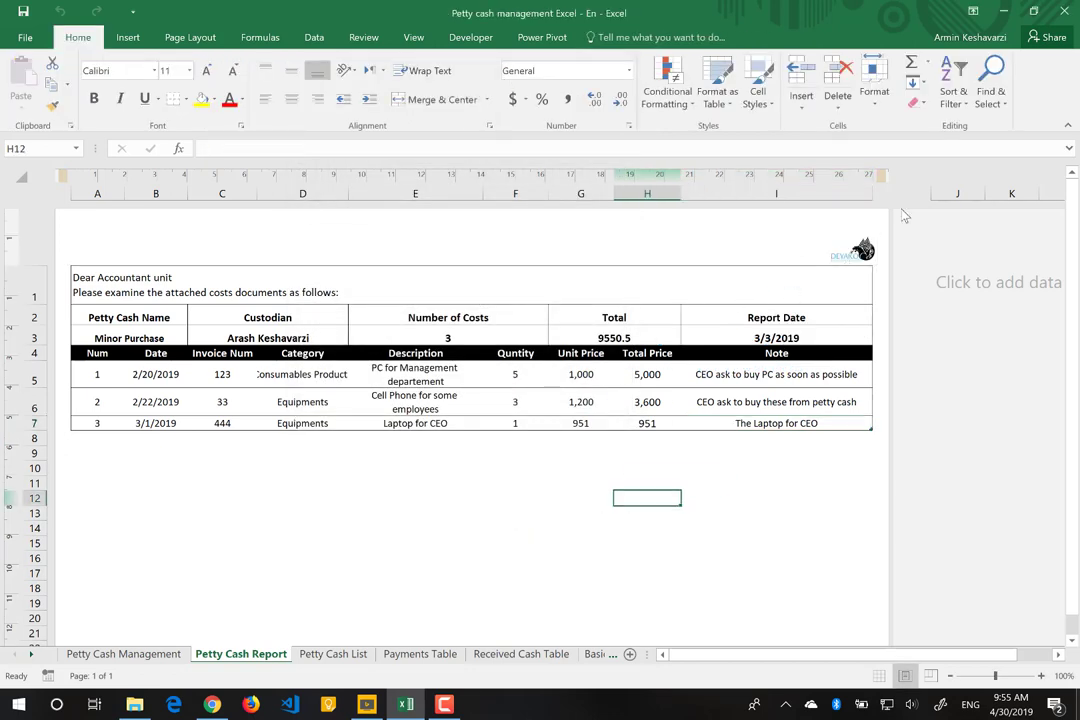
Step: Type 'Petty Cash Report' into the centre section of the page header
{"action": "left_click", "coordinate": [241, 256]}
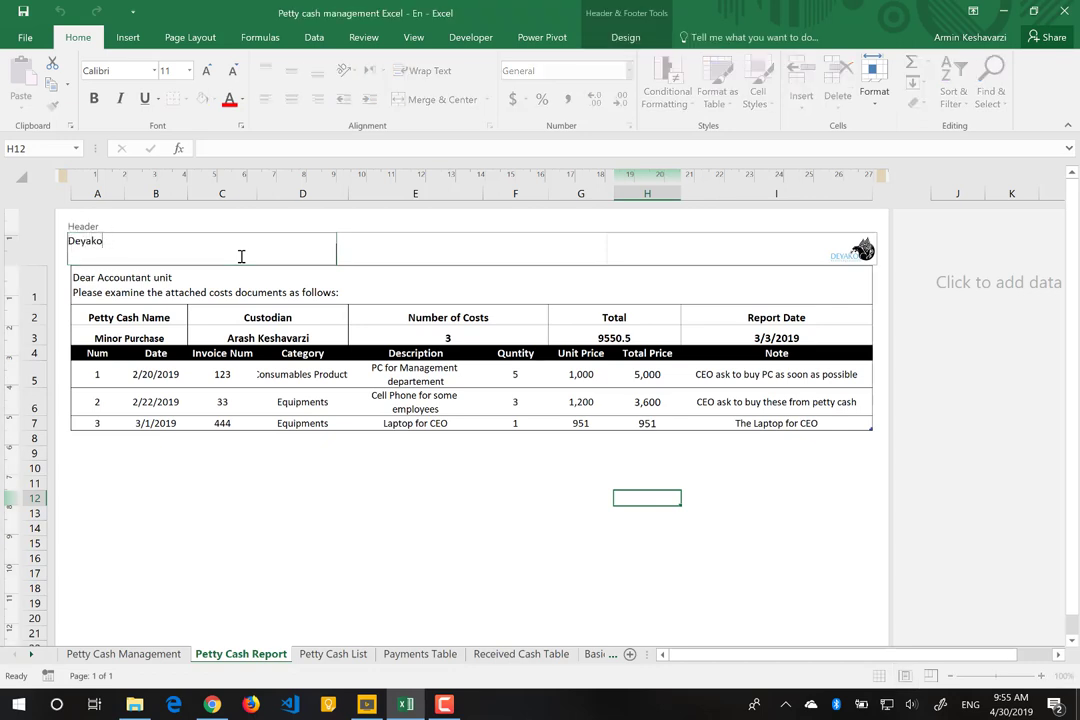
{"action": "left_click", "coordinate": [375, 257]}
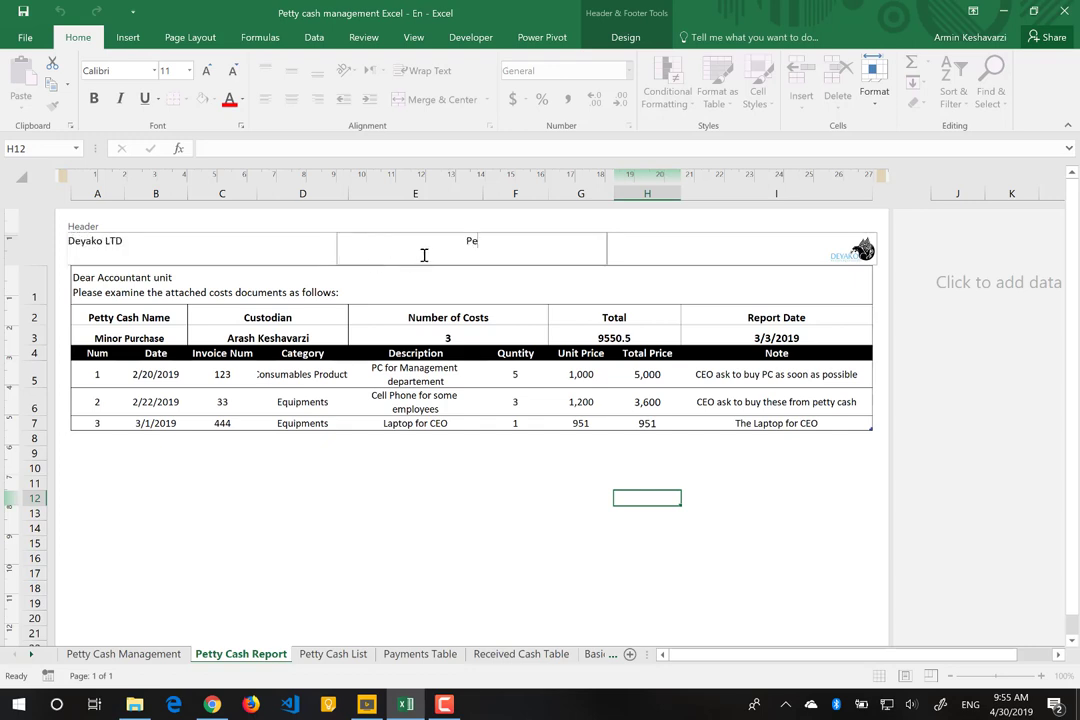
{"action": "type", "text": "Petty Cash Report"}
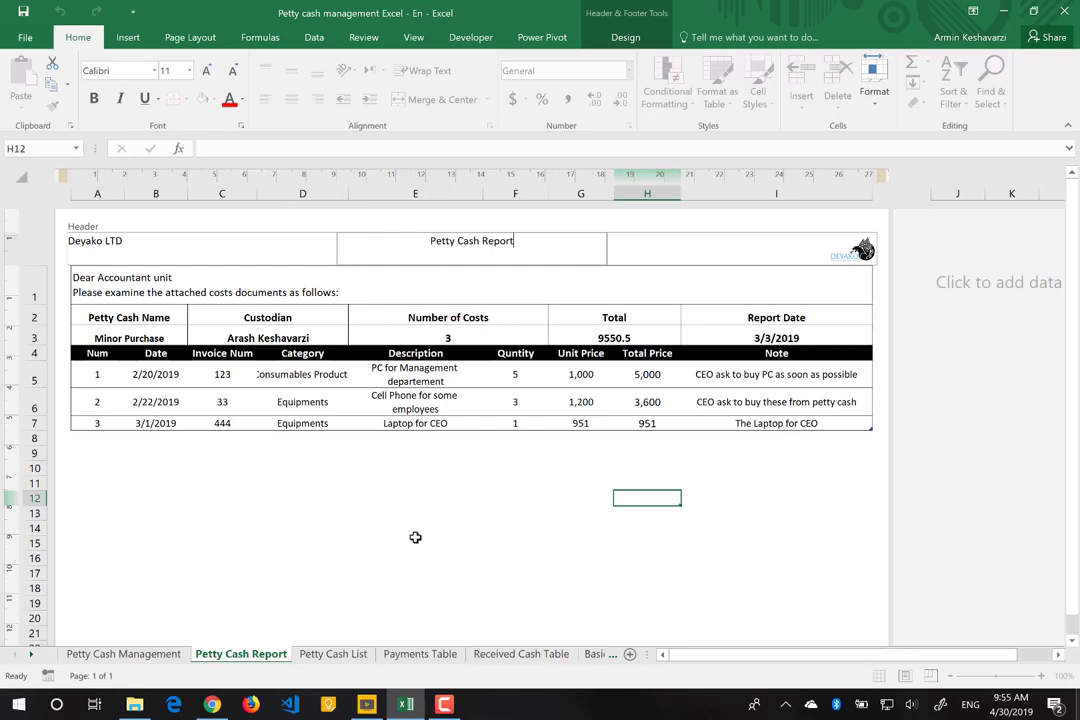
{"action": "left_click", "coordinate": [415, 540]}
Step: Remove 'Dear' from the greeting so cell A1 reads 'Accountant unit'
{"action": "scroll", "coordinate": [415, 538], "scroll_direction": "down", "scroll_amount": 5}
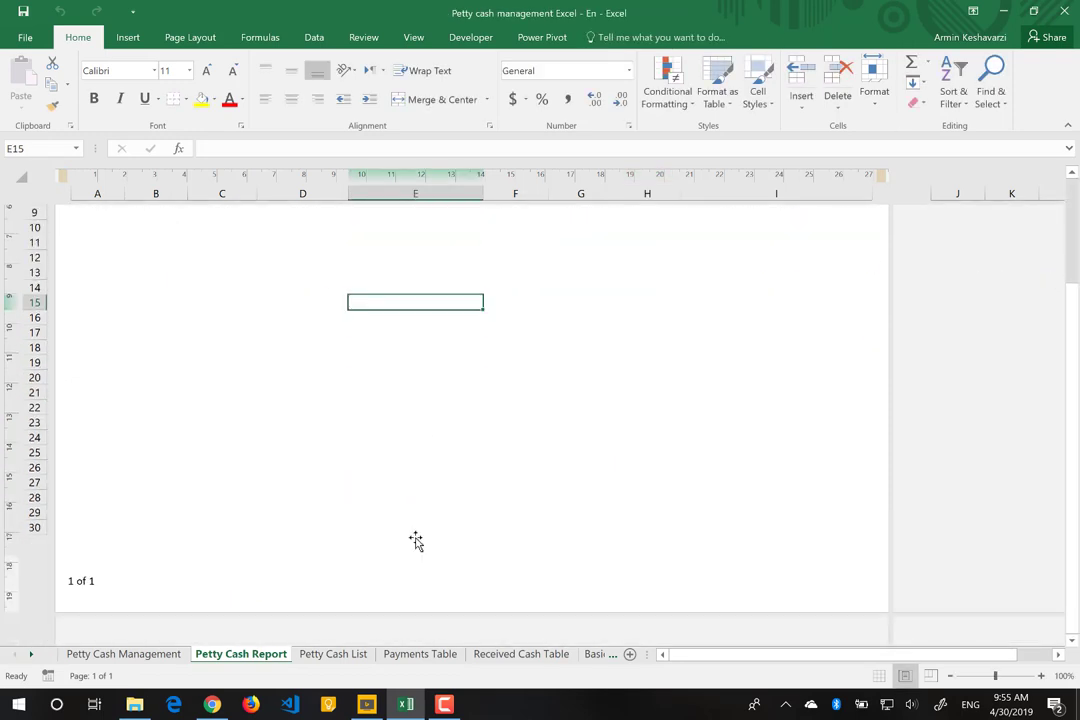
{"action": "scroll", "coordinate": [416, 540], "scroll_direction": "up", "scroll_amount": 5}
{"action": "scroll", "coordinate": [416, 540], "scroll_direction": "down", "scroll_amount": 1}
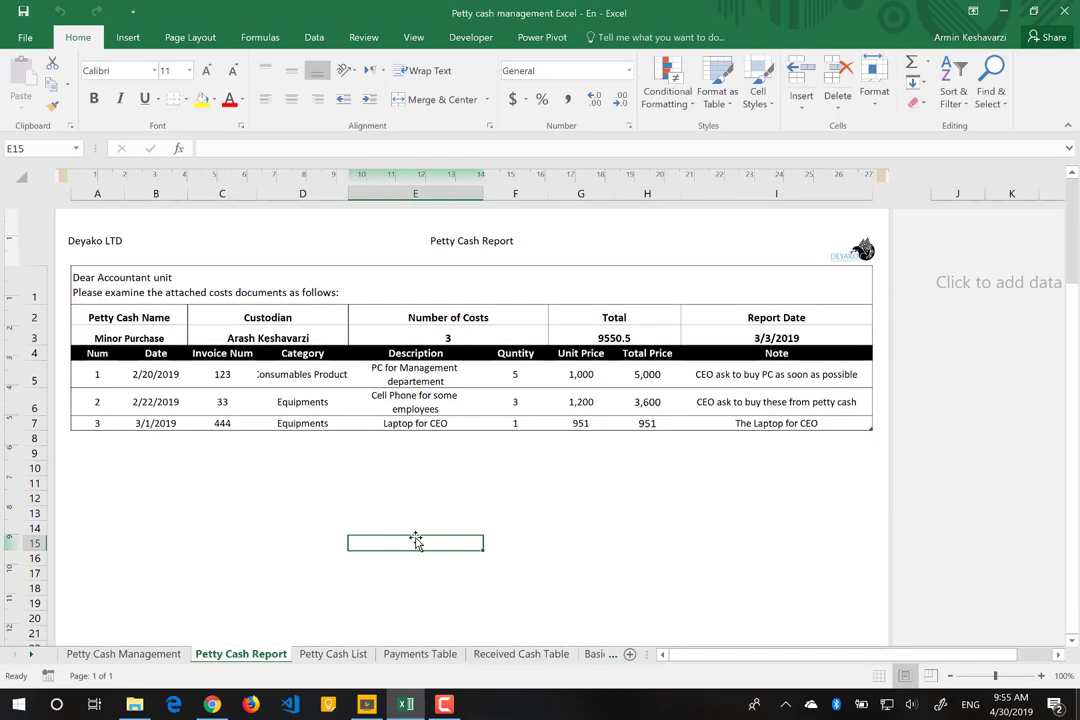
{"action": "left_click", "coordinate": [97, 287]}
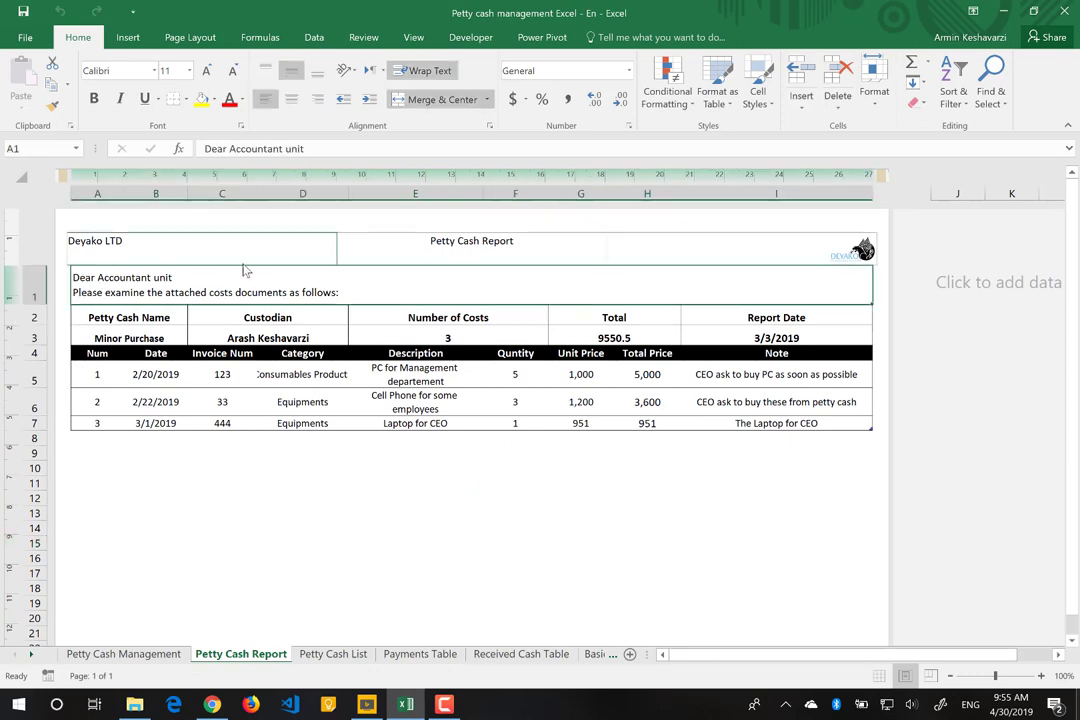
{"action": "double_click", "coordinate": [86, 281]}
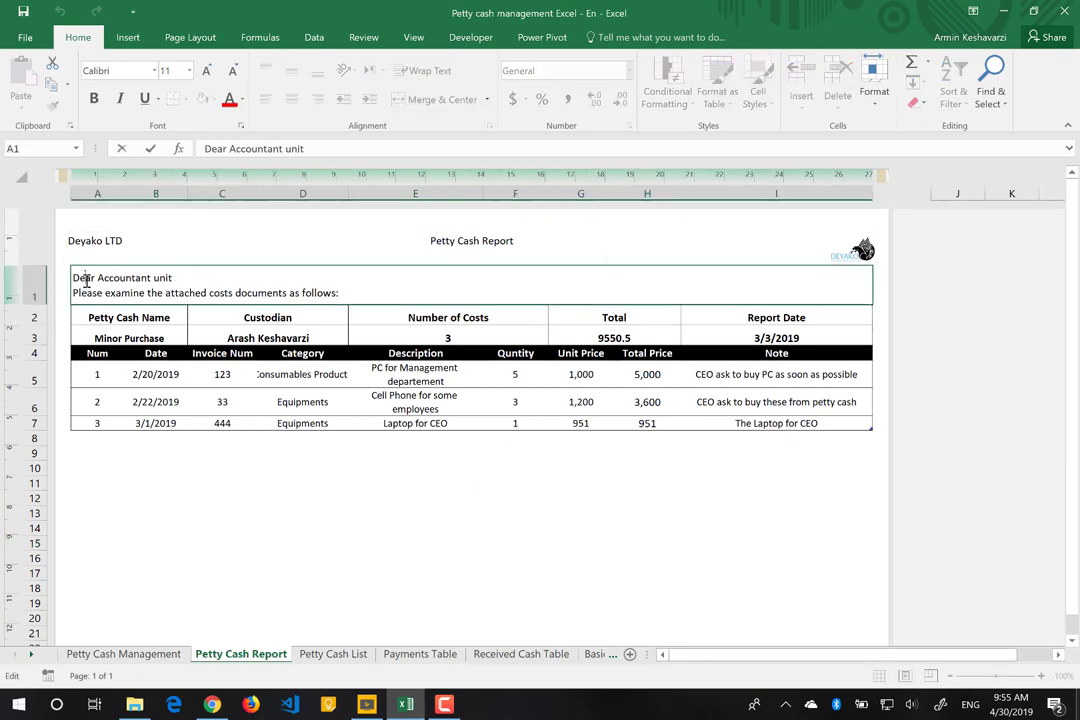
{"action": "double_click", "coordinate": [86, 281]}
{"action": "key", "text": "Delete"}
{"action": "key", "text": "Delete"}
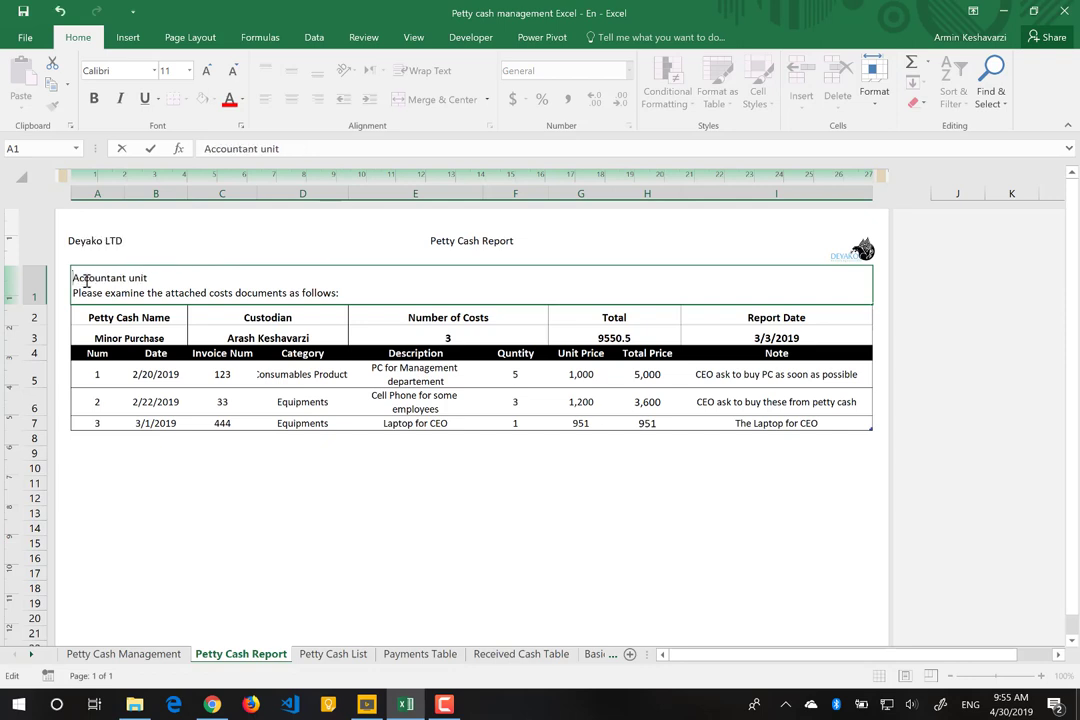
{"action": "left_click", "coordinate": [251, 494]}
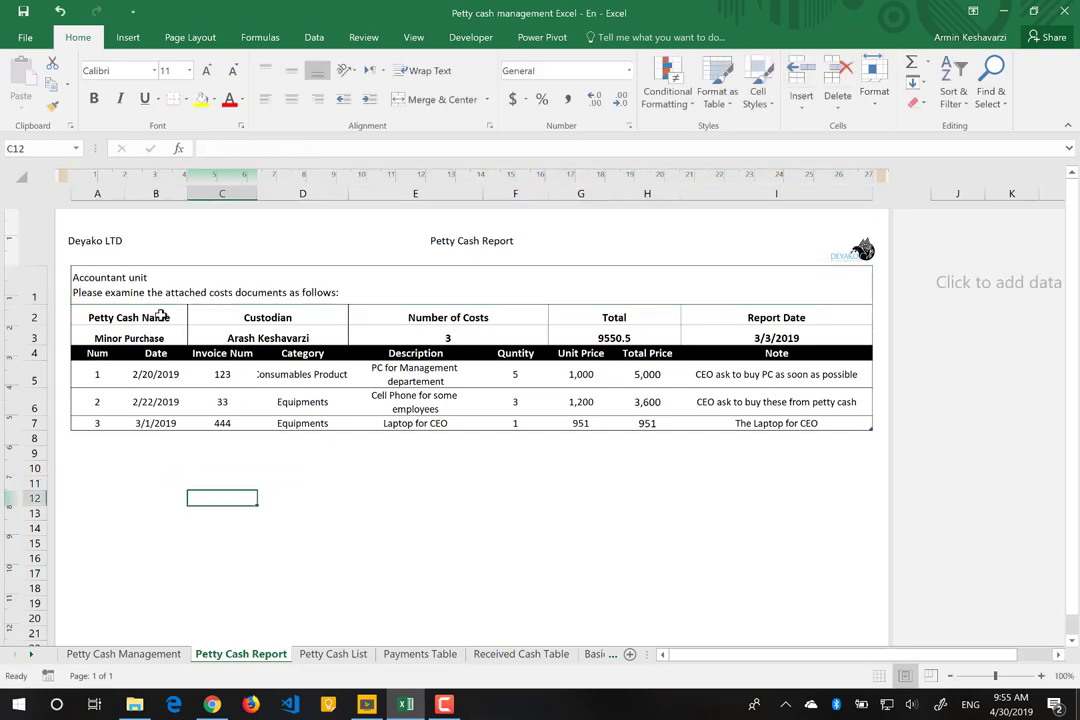
{"action": "left_click", "coordinate": [160, 315]}
{"action": "key", "text": "Tab"}
{"action": "key", "text": "Tab"}
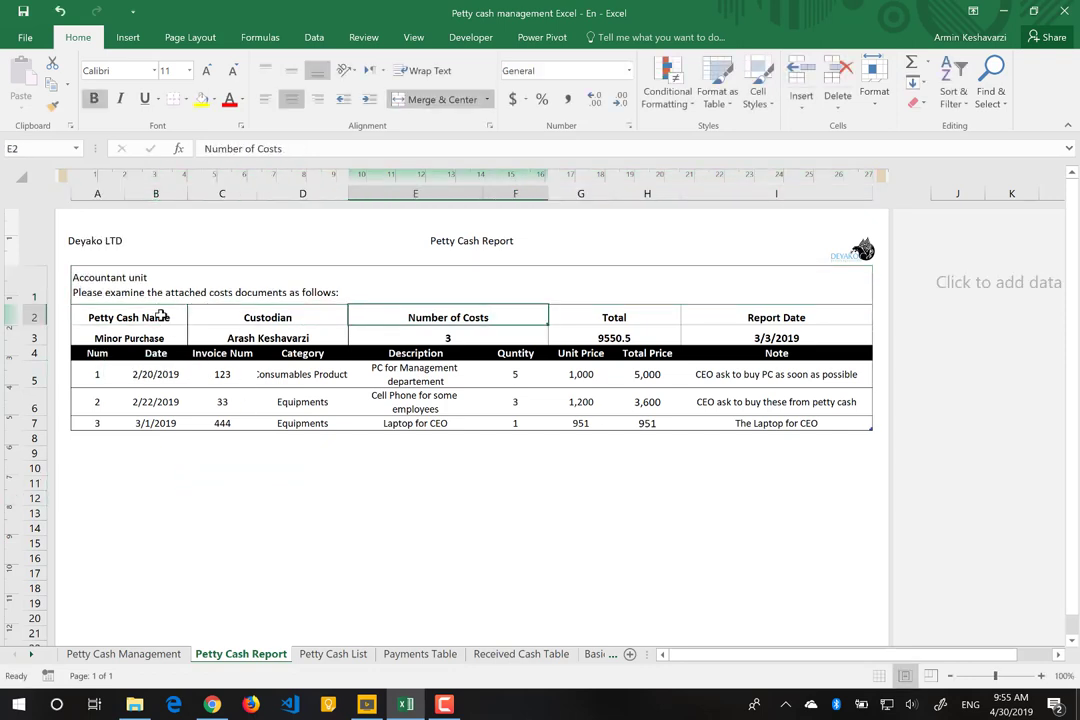
{"action": "key", "text": "Tab"}
{"action": "key", "text": "Tab"}
{"action": "key", "text": "shift+Tab"}
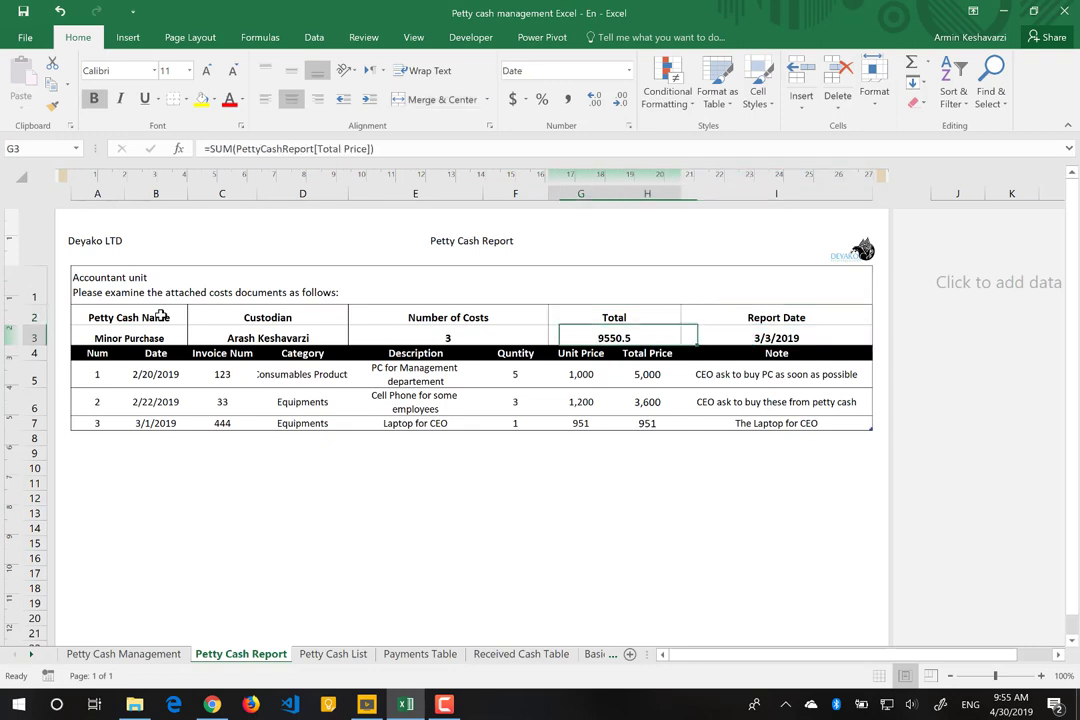
{"action": "key", "text": "shift+Tab"}
{"action": "key", "text": "shift+Tab"}
{"action": "key", "text": "shift+Tab"}
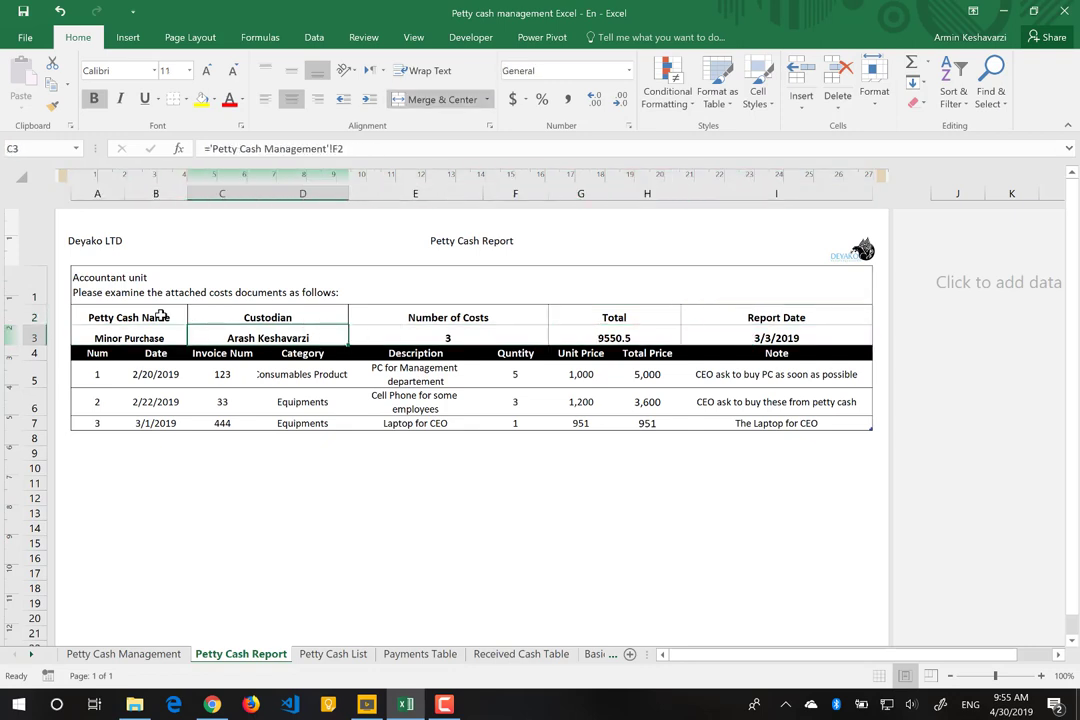
{"action": "key", "text": "Tab"}
{"action": "key", "text": "Tab"}
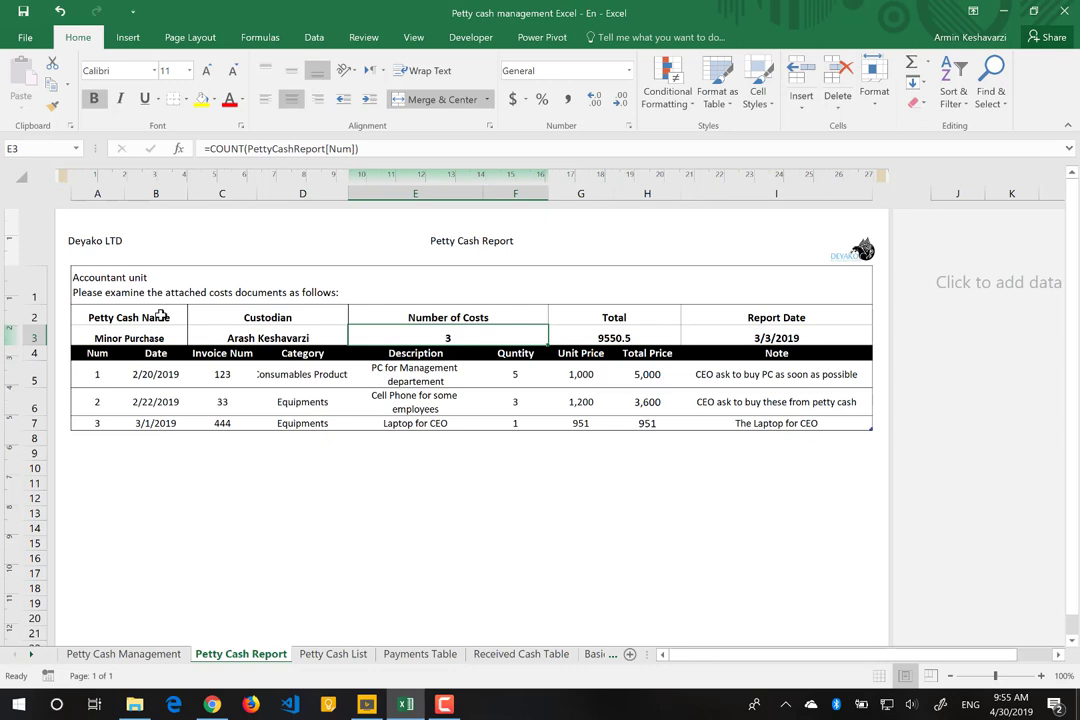
{"action": "key", "text": "Tab"}
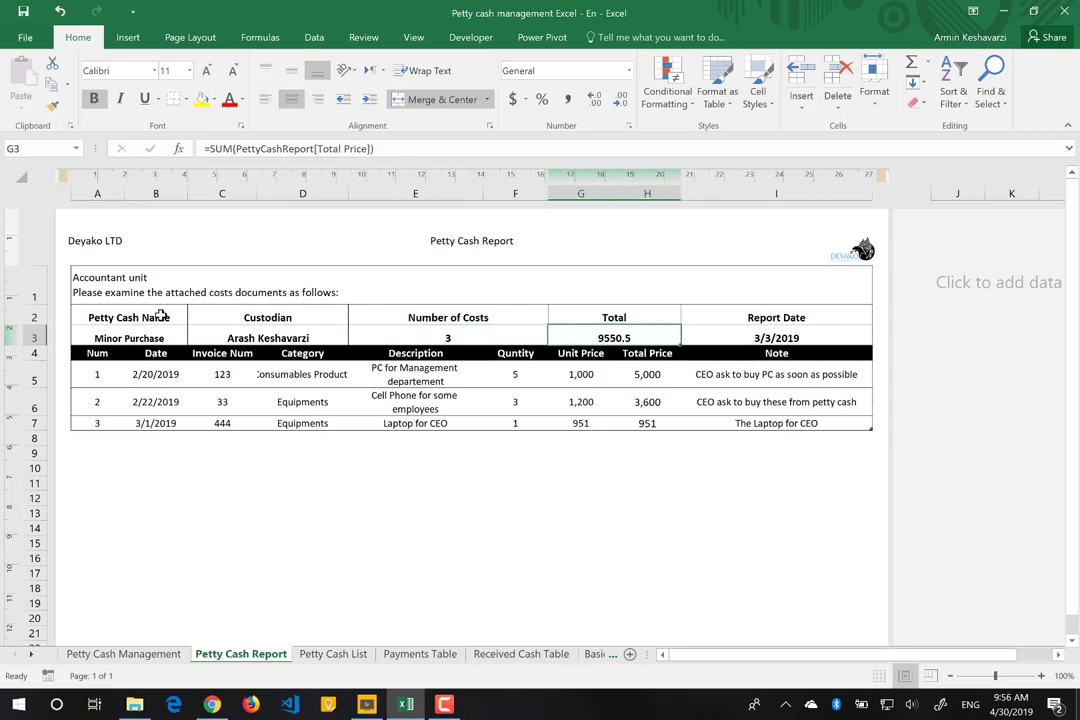
{"action": "key", "text": "Tab"}
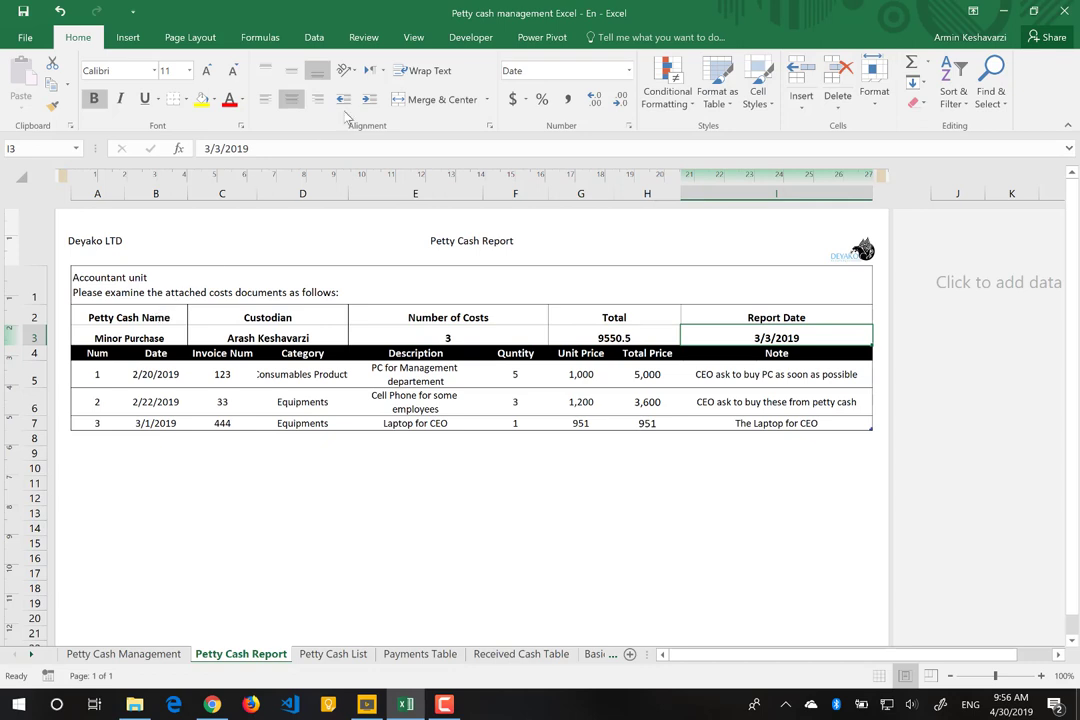
{"action": "left_click", "coordinate": [629, 127]}
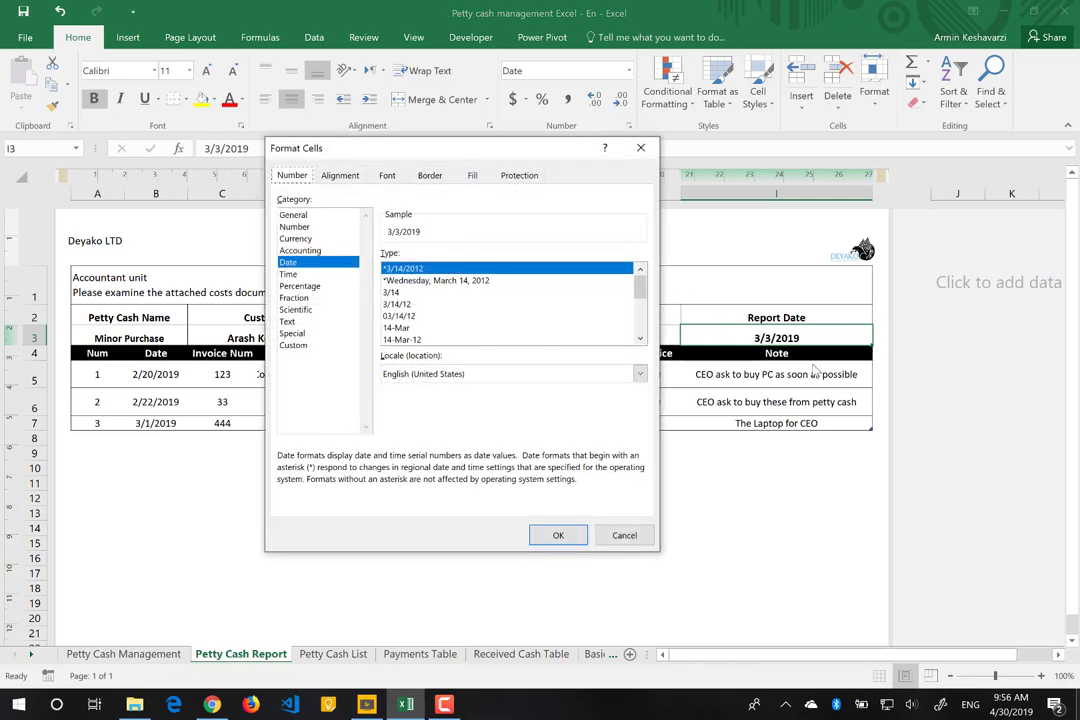
{"action": "left_click", "coordinate": [435, 280]}
{"action": "left_click", "coordinate": [556, 535]}
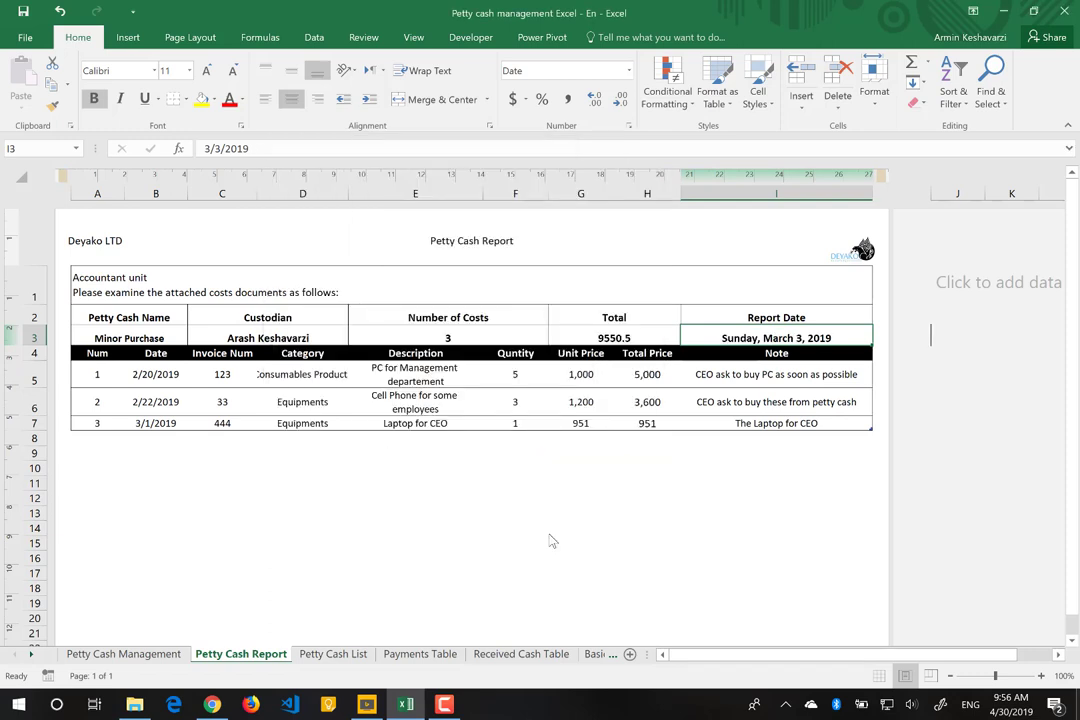
{"action": "key", "text": "ctrl+z"}
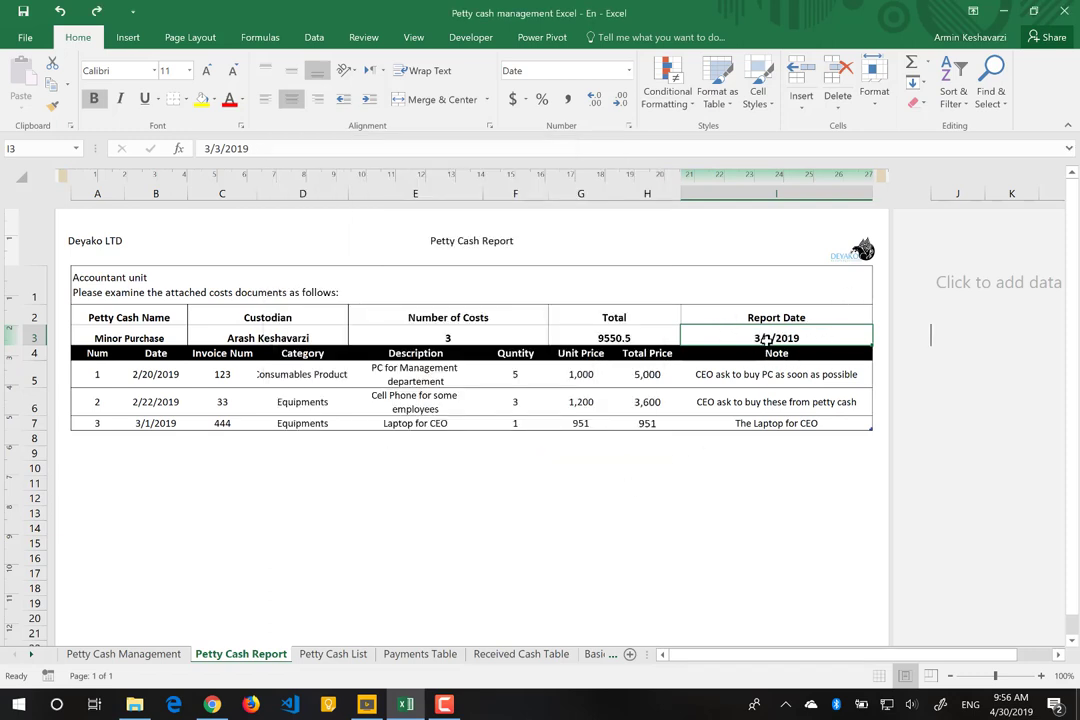
Step: Widen the Category column to show 'Consumables Products' in full and slightly narrow Description
{"action": "left_click", "coordinate": [102, 353]}
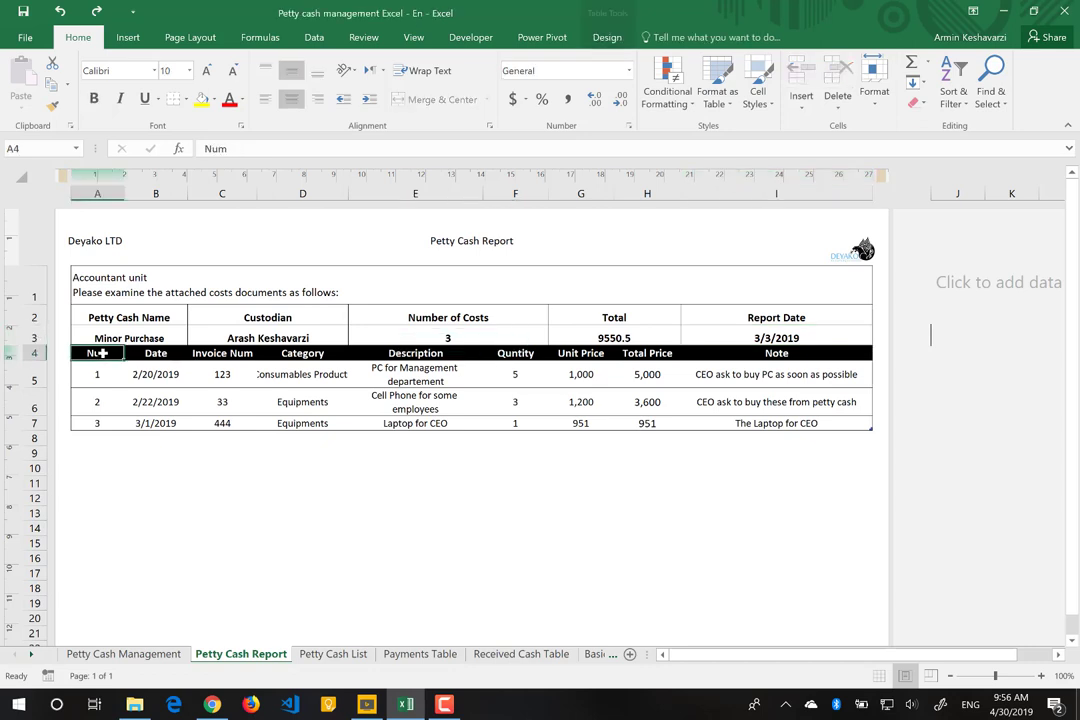
{"action": "key", "text": "Right"}
{"action": "key", "text": "Right"}
{"action": "key", "text": "Right"}
{"action": "key", "text": "Right"}
{"action": "key", "text": "Right"}
{"action": "key", "text": "Right"}
{"action": "key", "text": "Right"}
{"action": "key", "text": "Right"}
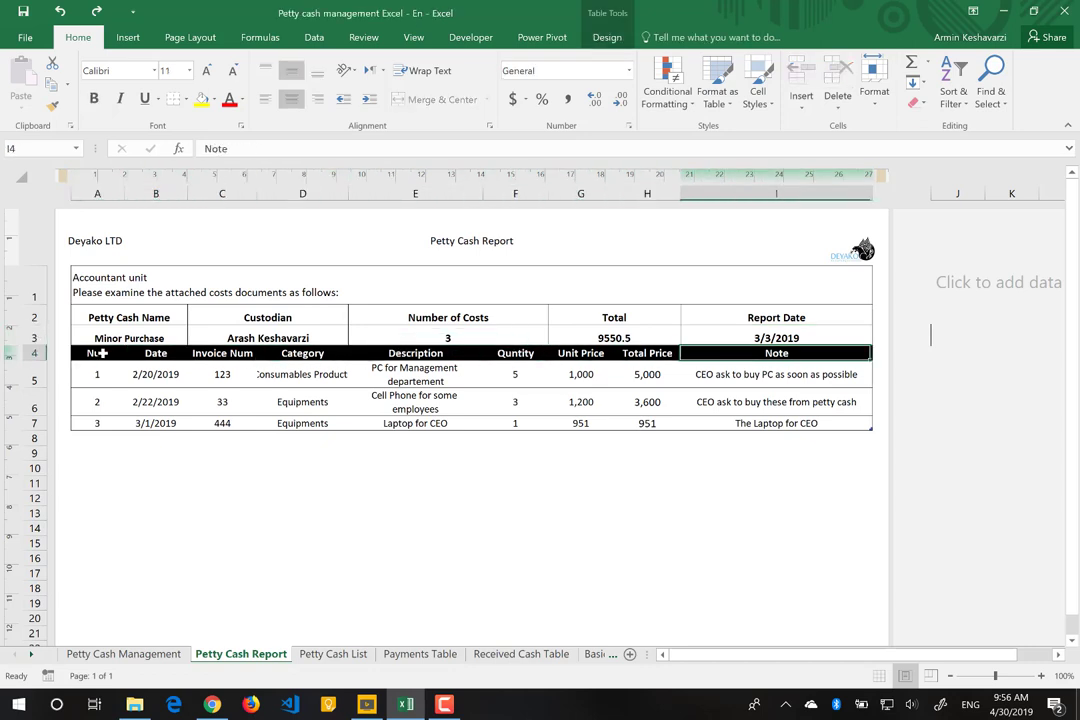
{"action": "key", "text": "Right"}
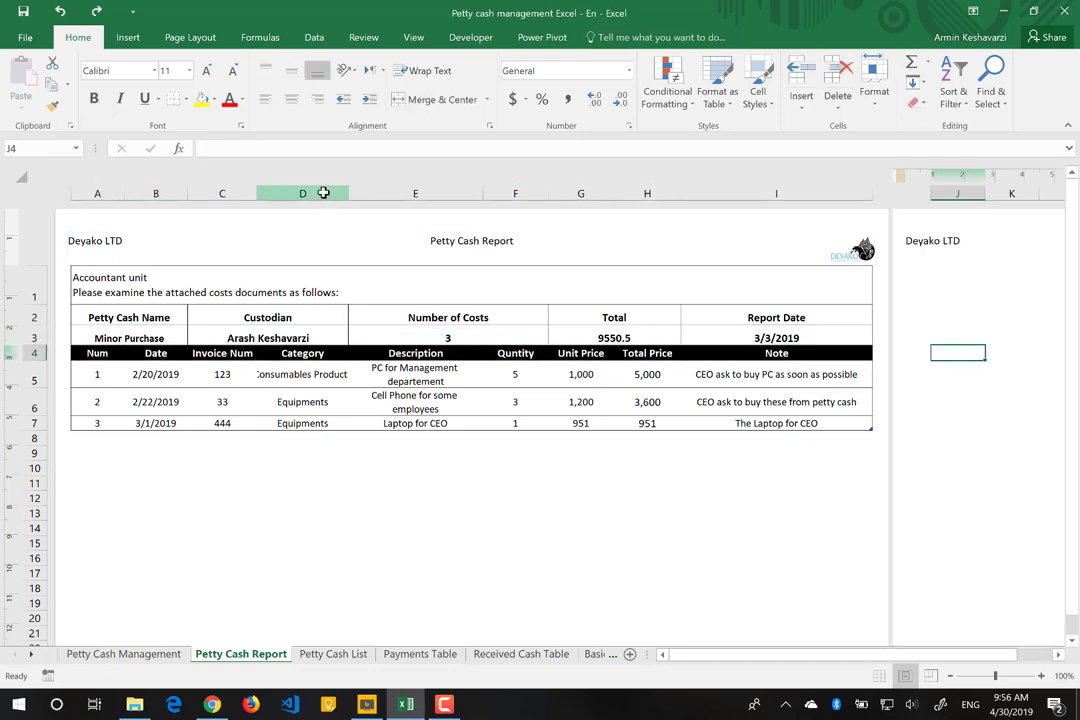
{"action": "left_click", "coordinate": [330, 190]}
{"action": "right_click", "coordinate": [330, 190]}
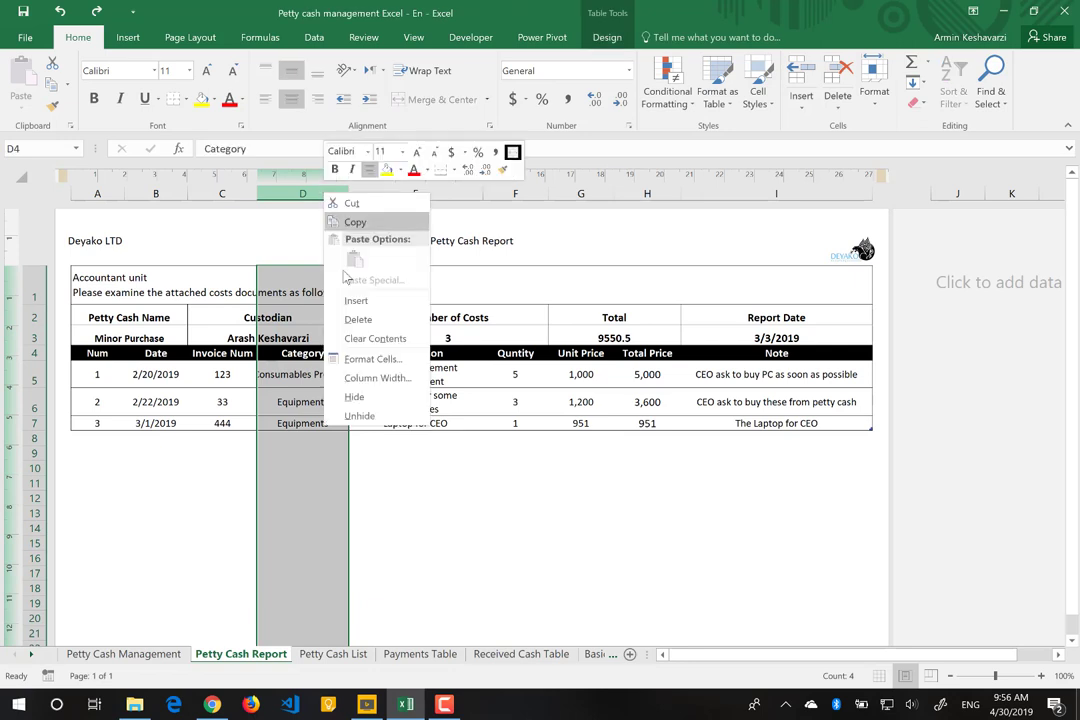
{"action": "left_click", "coordinate": [454, 463]}
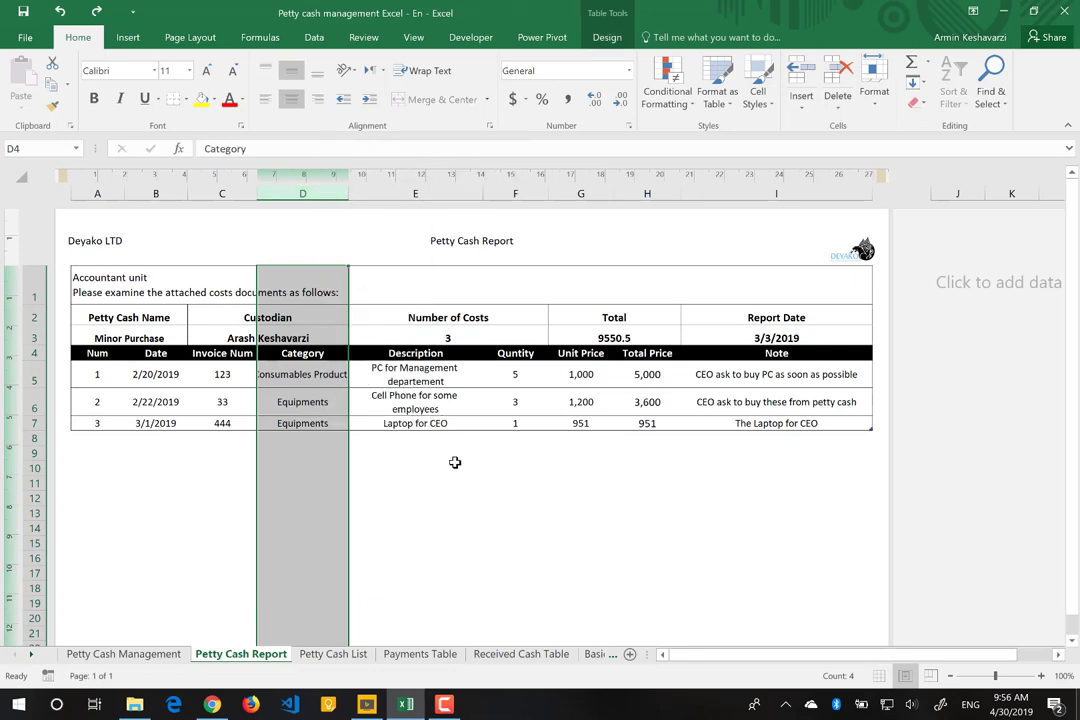
{"action": "left_click", "coordinate": [307, 375]}
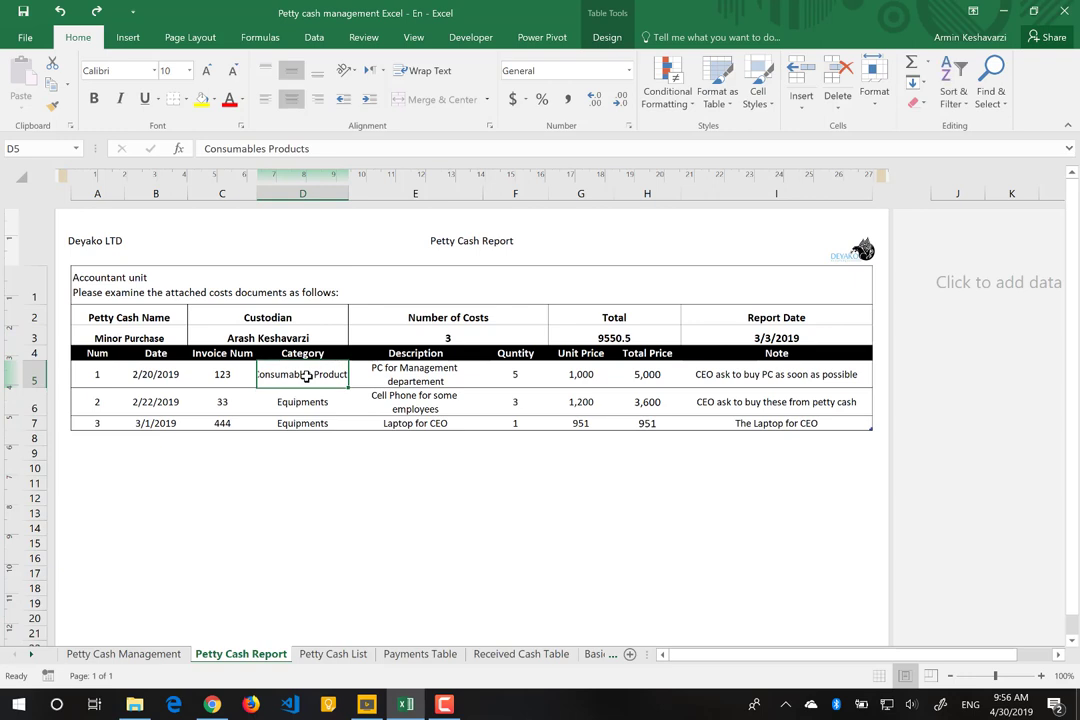
{"action": "left_click_drag", "start_coordinate": [348, 191], "coordinate": [348, 191]}
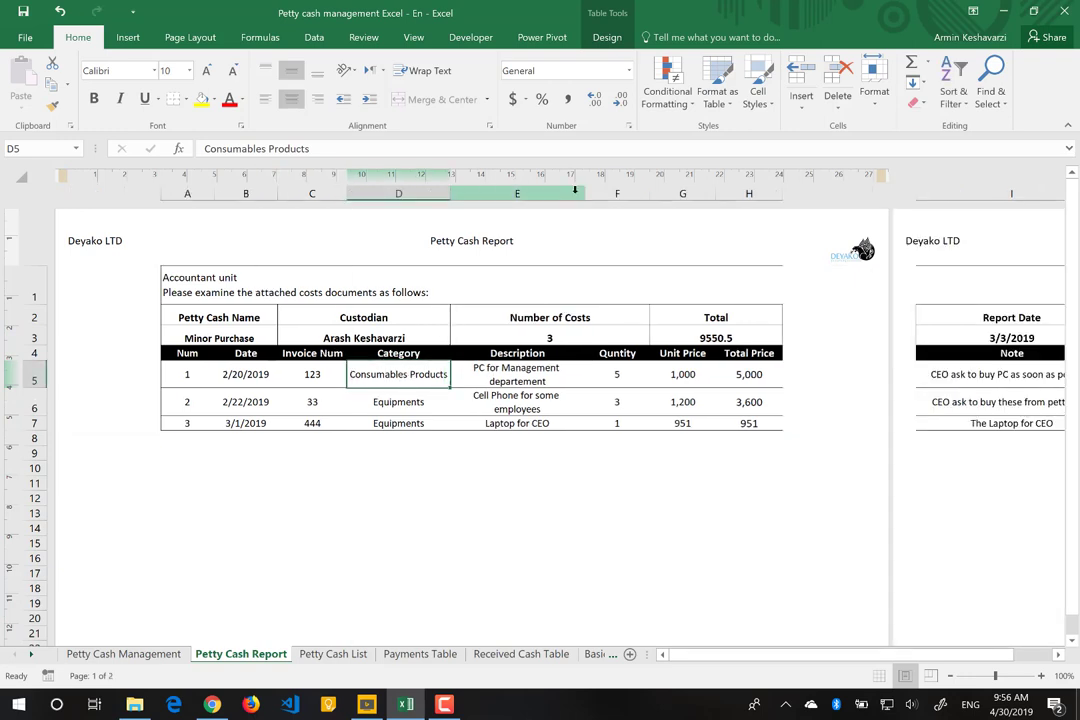
{"action": "left_click_drag", "start_coordinate": [583, 195], "coordinate": [577, 195]}
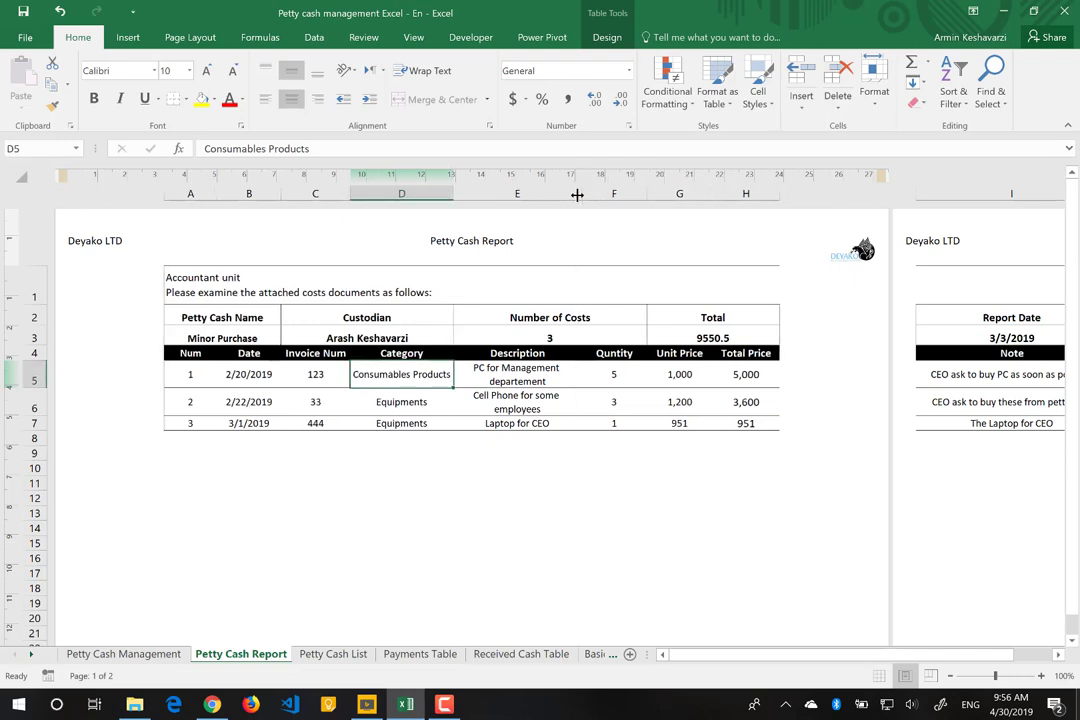
{"action": "left_click_drag", "start_coordinate": [278, 193], "coordinate": [278, 193]}
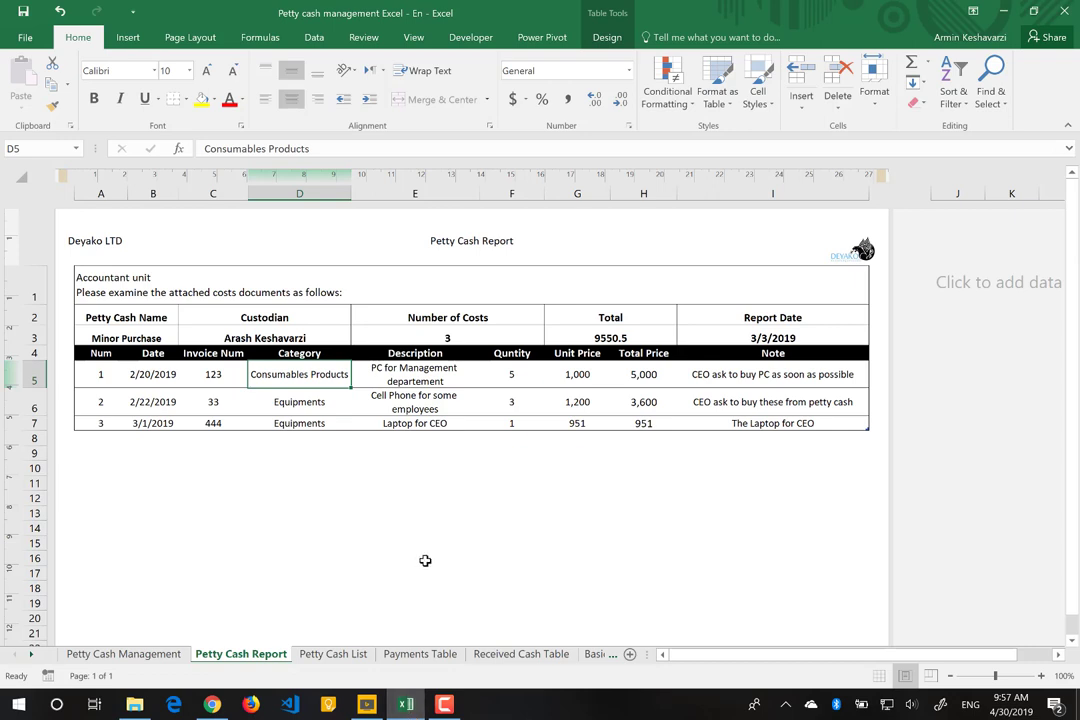
Step: Review the 2019-3-3 Cost Report PDF from the desktop, then return to the Excel workbook
{"action": "key", "text": "super+d"}
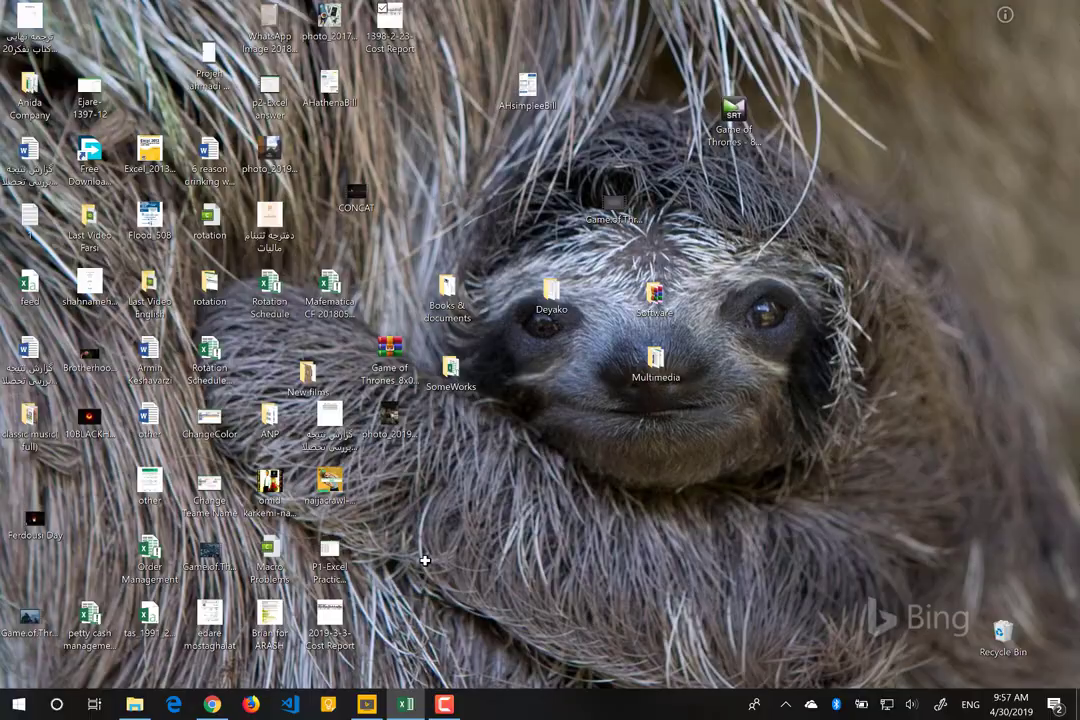
{"action": "left_click", "coordinate": [291, 528]}
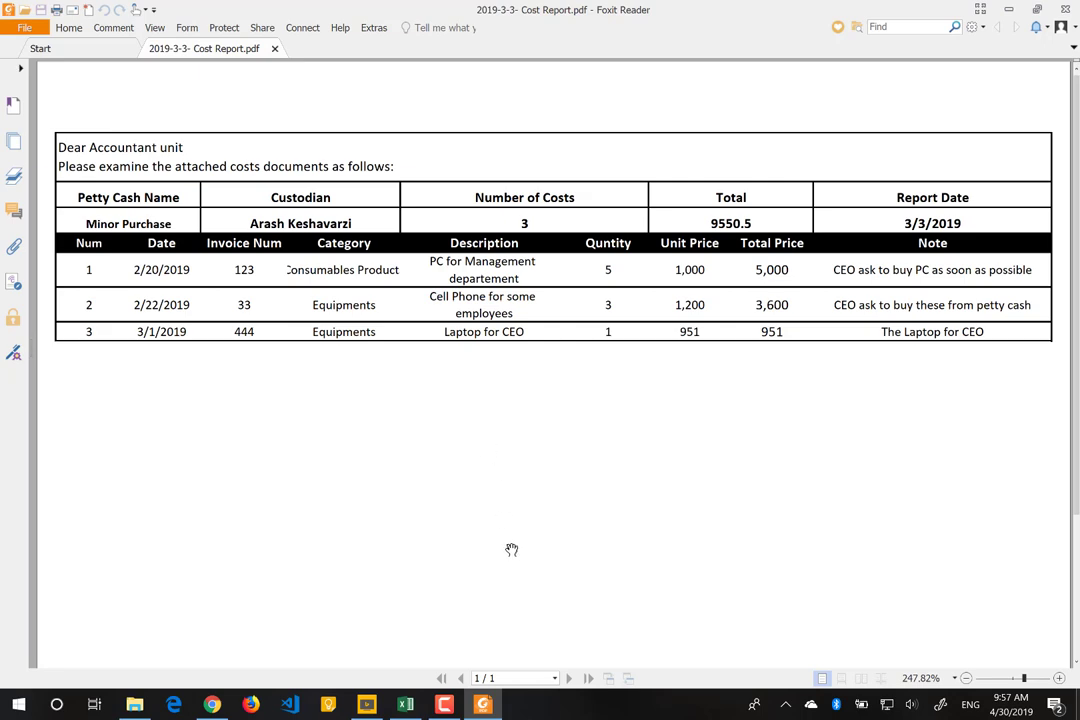
{"action": "left_click", "coordinate": [407, 705]}
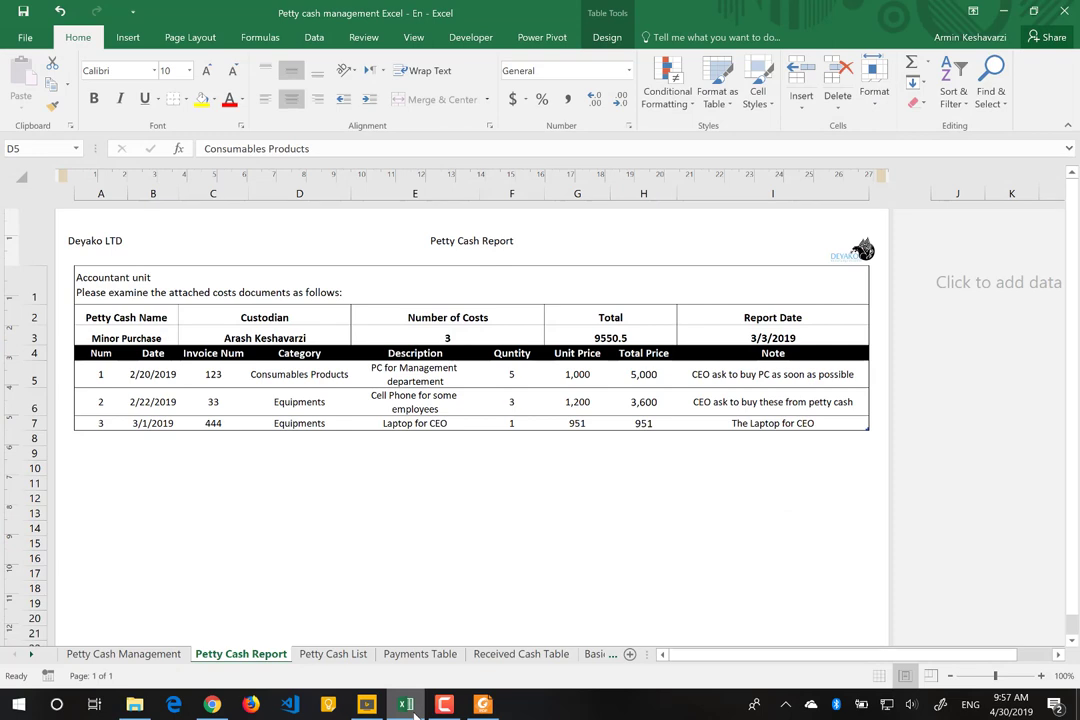
Step: On the Petty Cash Management sheet, switch through Purchase departement and settle on Minor Purchase petty cash
{"action": "left_click", "coordinate": [100, 660]}
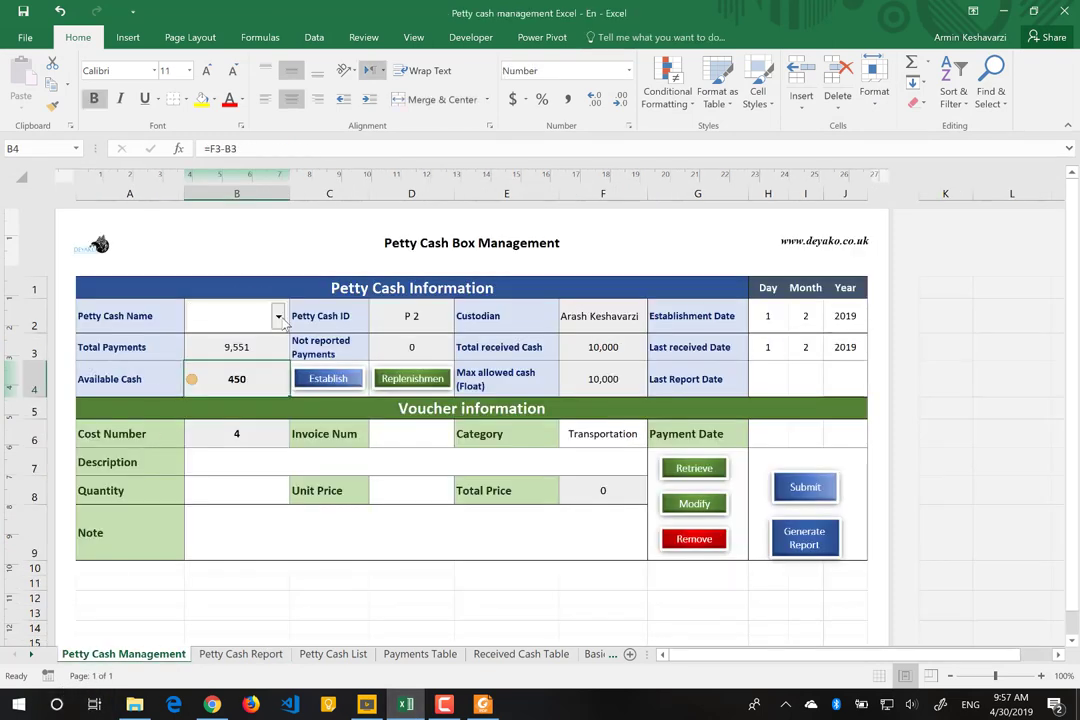
{"action": "left_click", "coordinate": [277, 316]}
{"action": "left_click", "coordinate": [256, 352]}
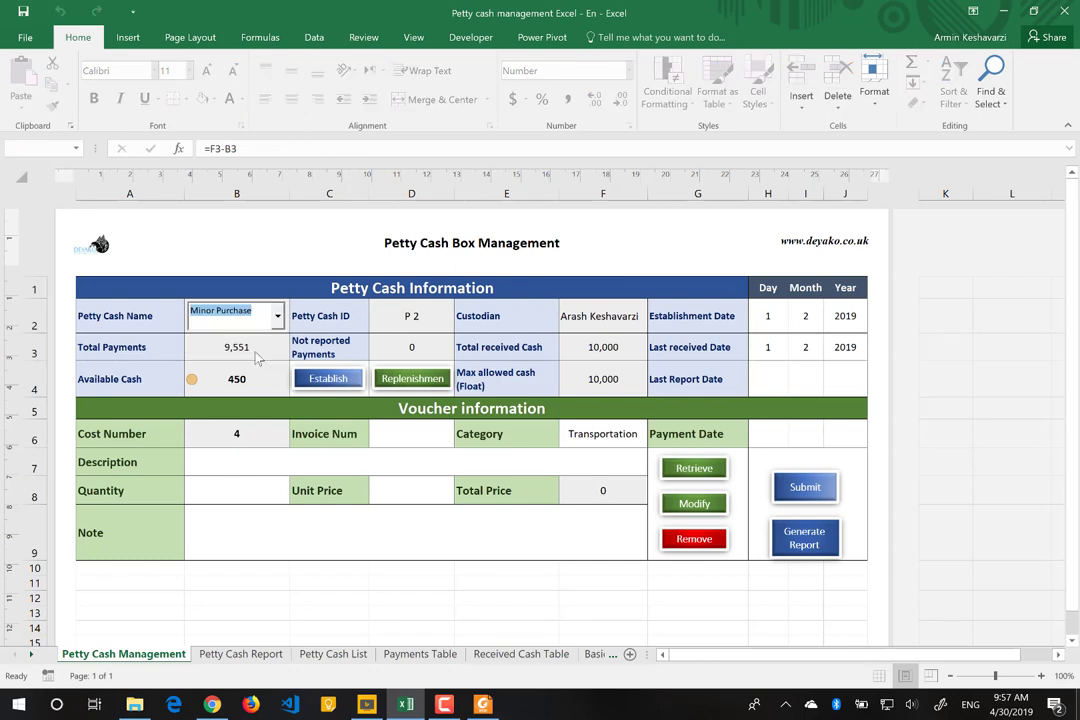
{"action": "left_click", "coordinate": [278, 316]}
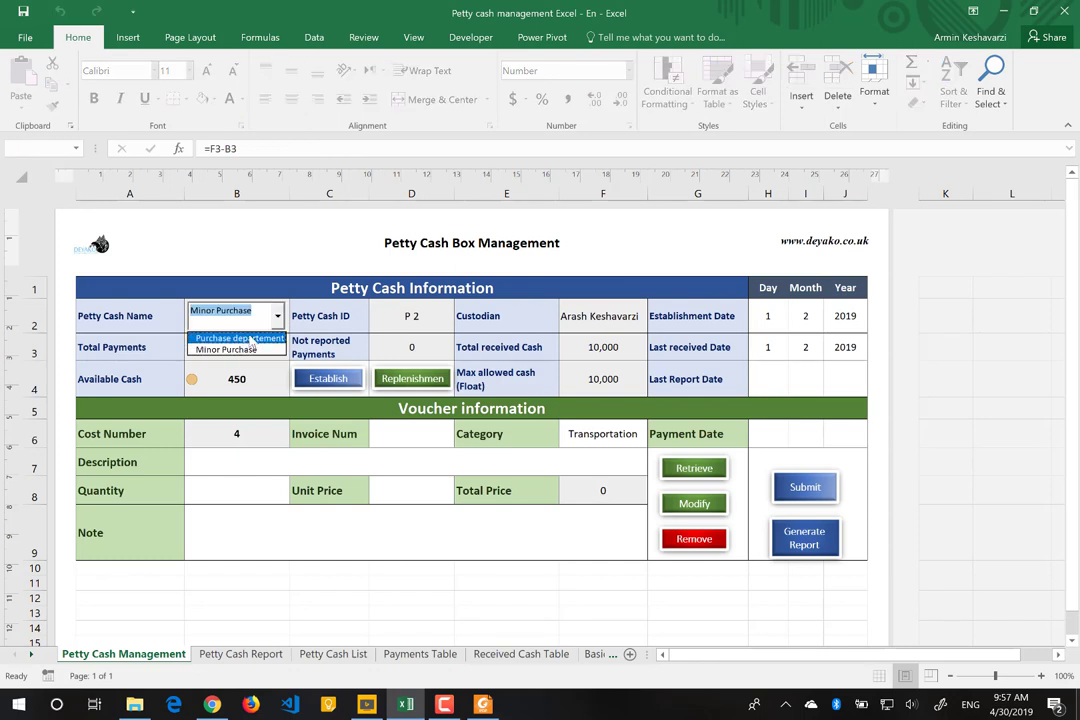
{"action": "left_click", "coordinate": [250, 340]}
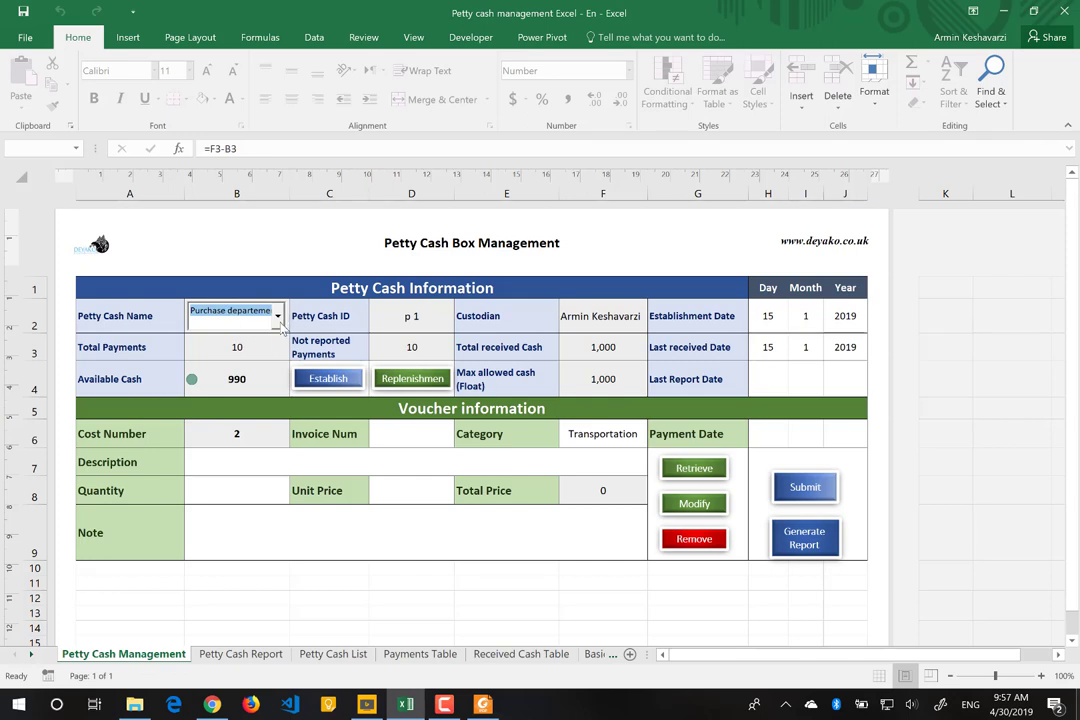
{"action": "left_click", "coordinate": [277, 316]}
{"action": "left_click", "coordinate": [240, 350]}
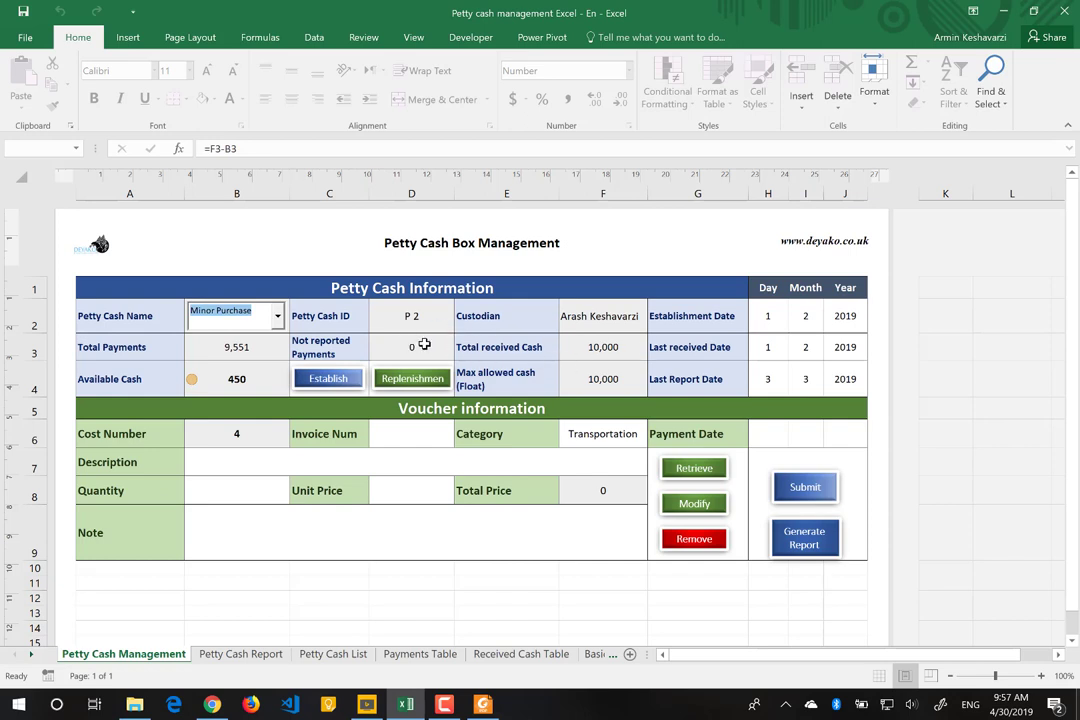
Step: Inspect the Not reported Payments formula and discard a started invoice number entry of 123
{"action": "left_click", "coordinate": [423, 344]}
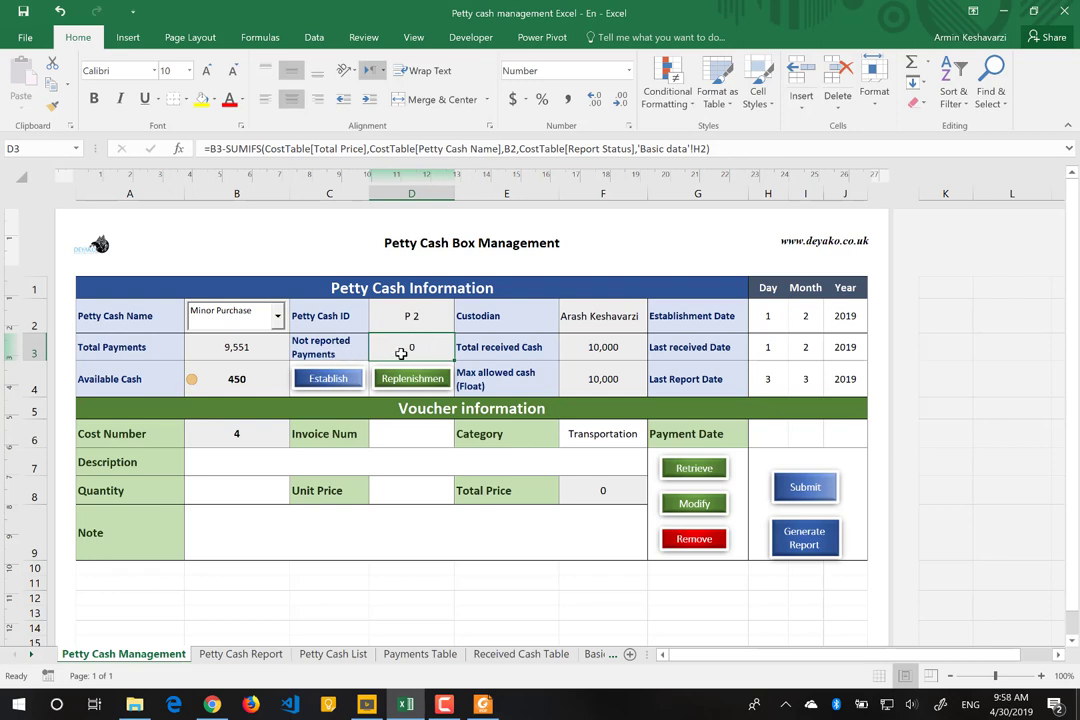
{"action": "left_click", "coordinate": [424, 435]}
{"action": "type", "text": "123"}
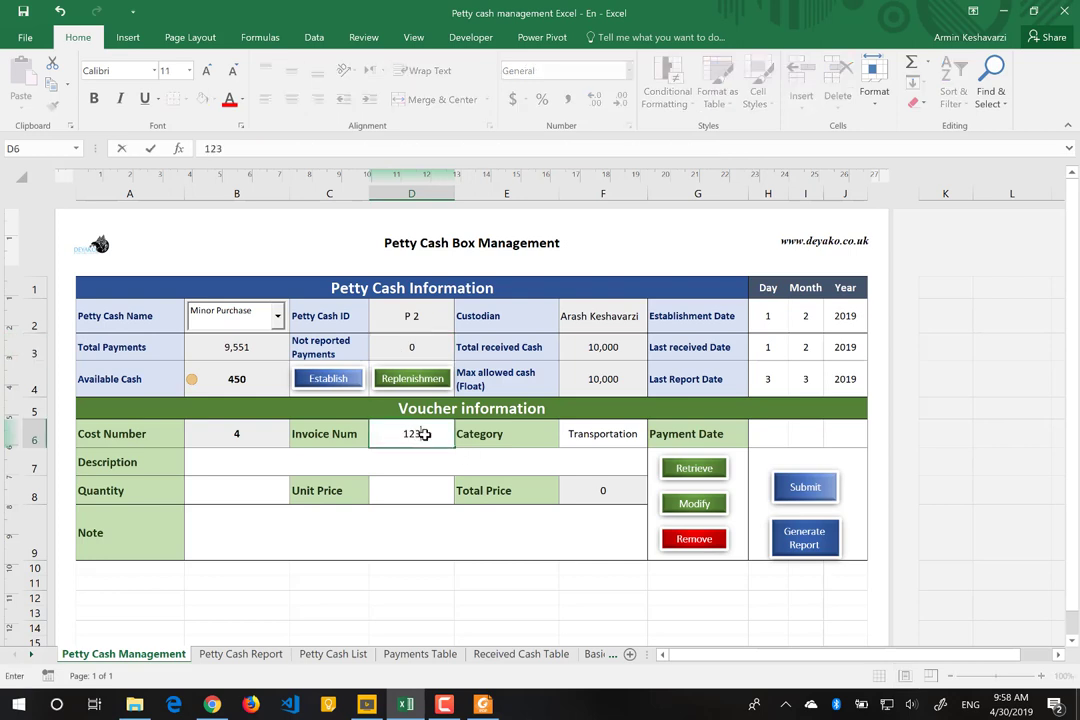
{"action": "key", "text": "BackSpace"}
{"action": "key", "text": "Escape"}
Step: Record a 9000 cash replenishment dated 25/3/2019 with a note naming the recipient, and save it
{"action": "left_click", "coordinate": [424, 381]}
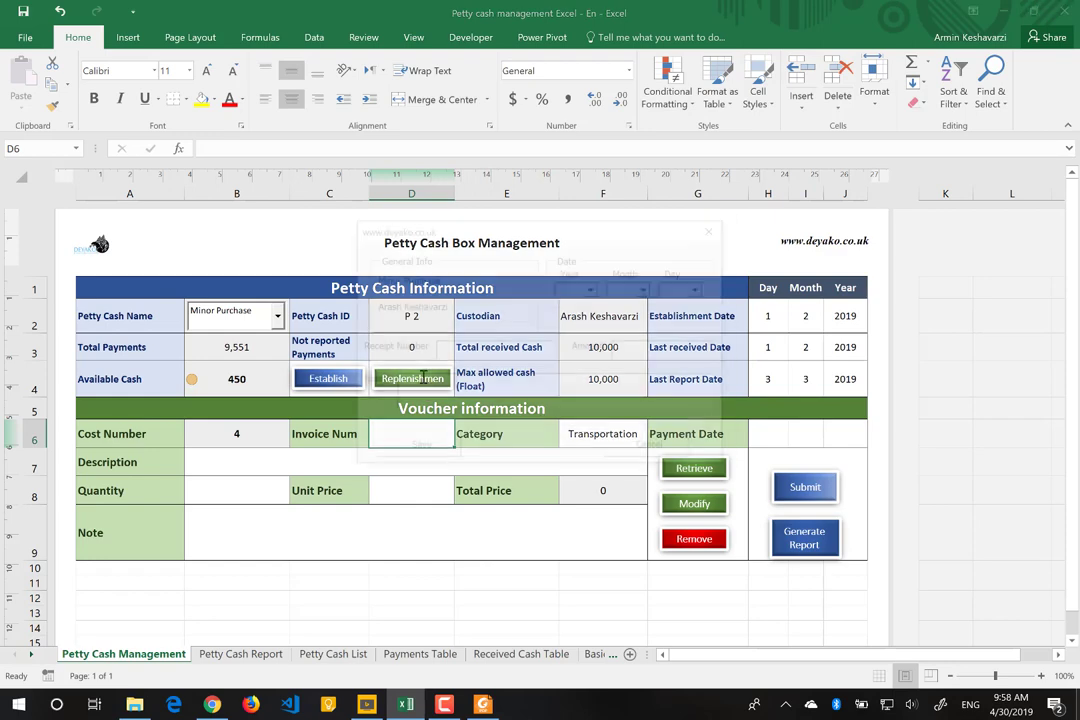
{"action": "left_click", "coordinate": [591, 289]}
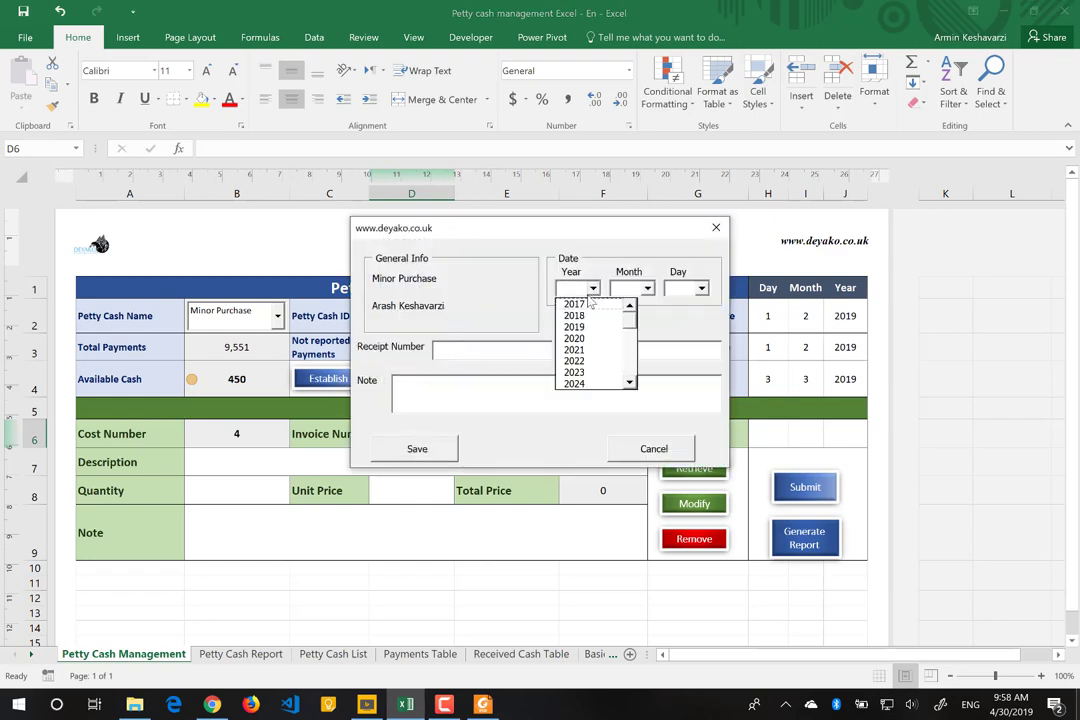
{"action": "left_click", "coordinate": [590, 325]}
{"action": "left_click", "coordinate": [647, 289]}
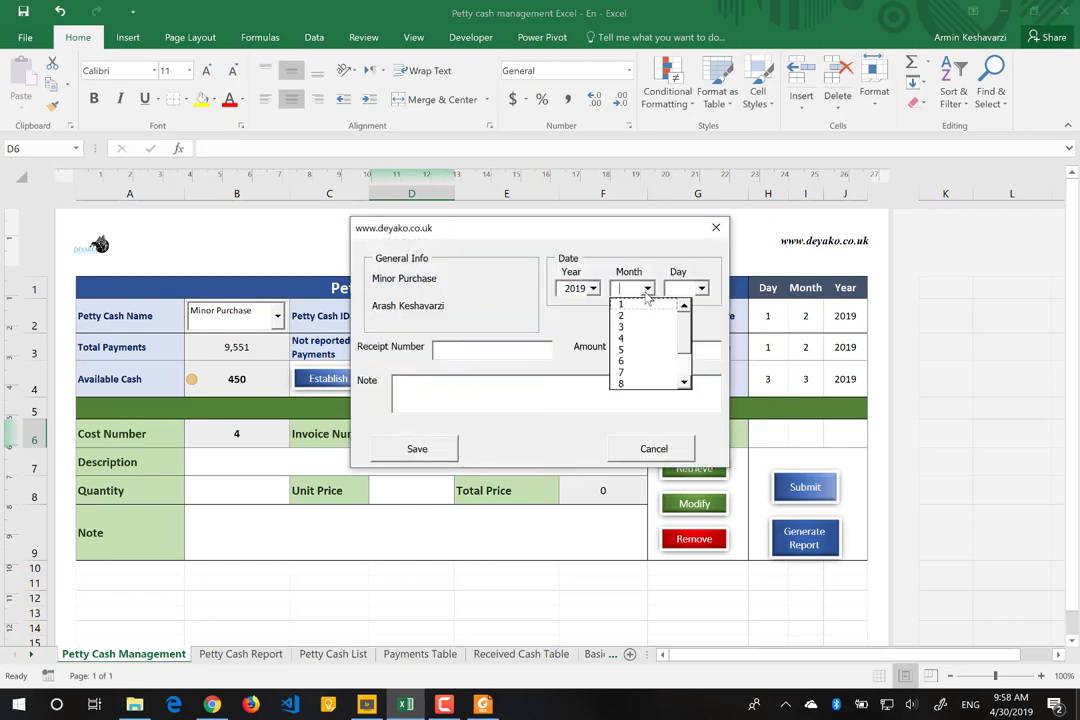
{"action": "left_click", "coordinate": [633, 330]}
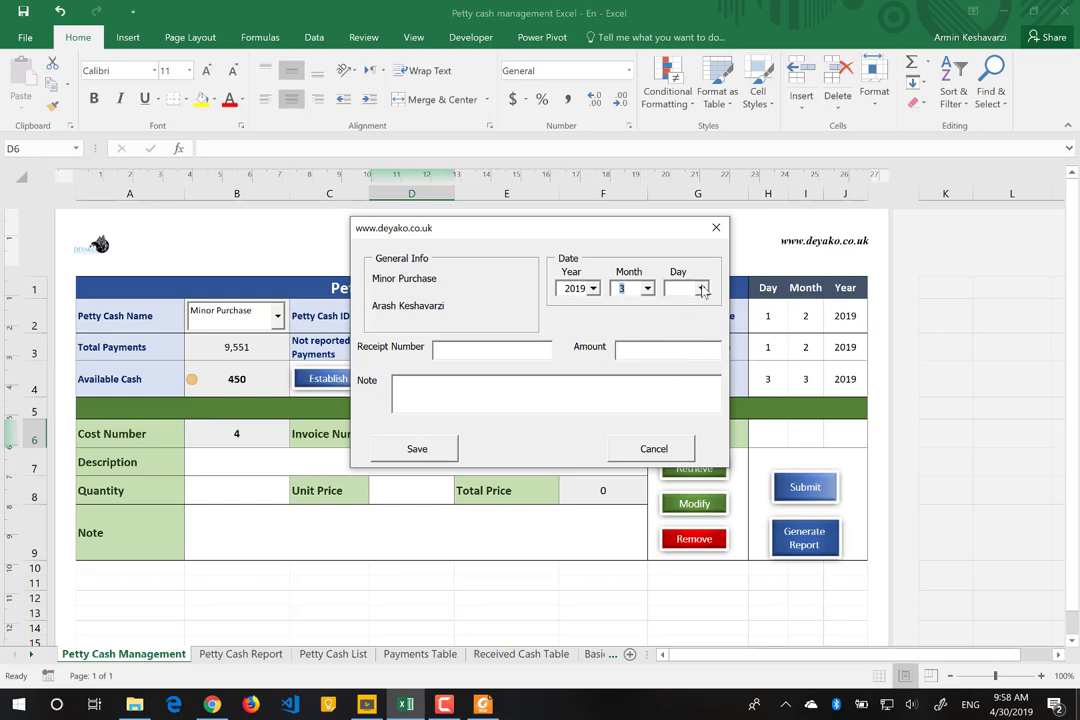
{"action": "left_click", "coordinate": [701, 289]}
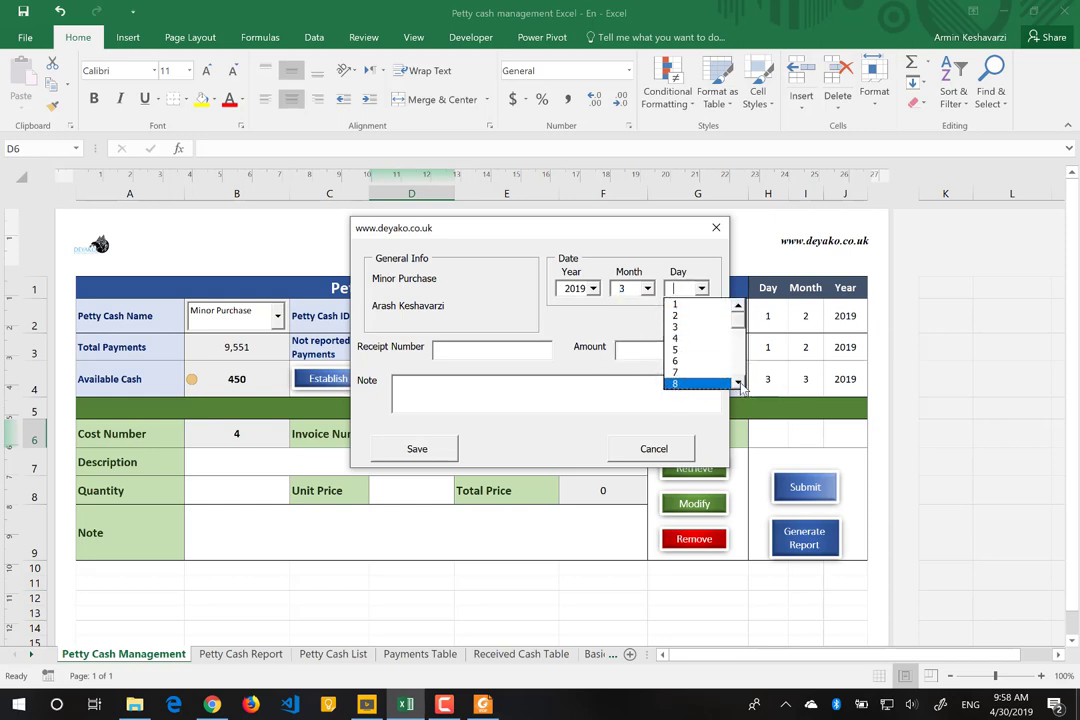
{"action": "scroll", "coordinate": [738, 385], "scroll_direction": "down", "scroll_amount": 6}
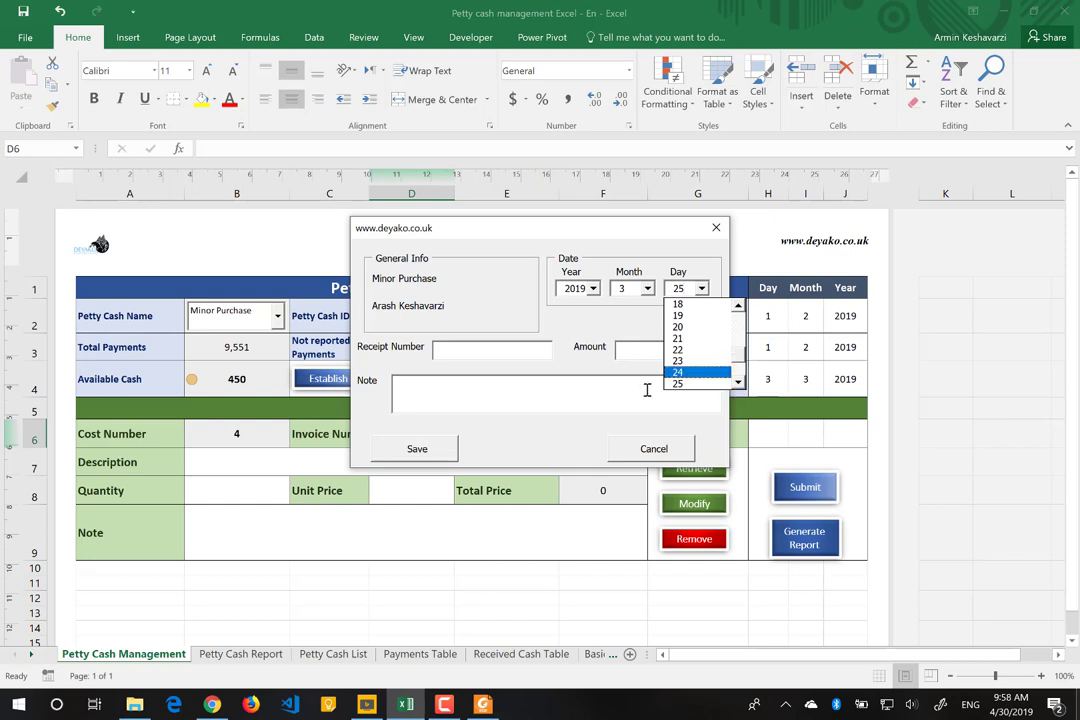
{"action": "left_click", "coordinate": [697, 383]}
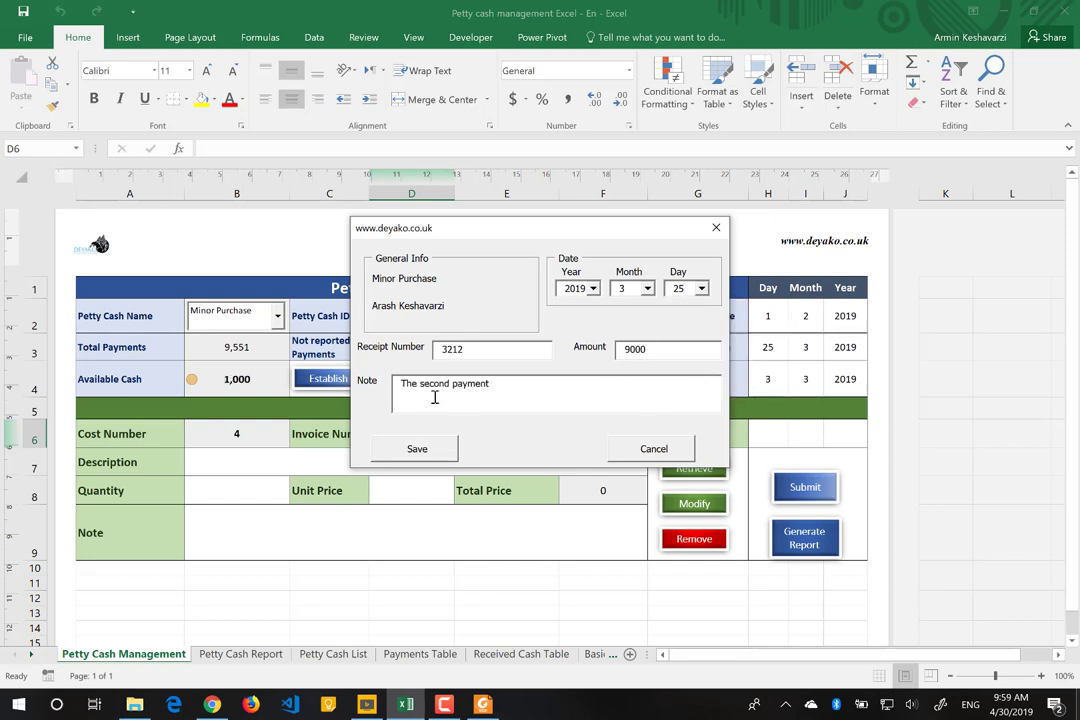
{"action": "left_click", "coordinate": [405, 450]}
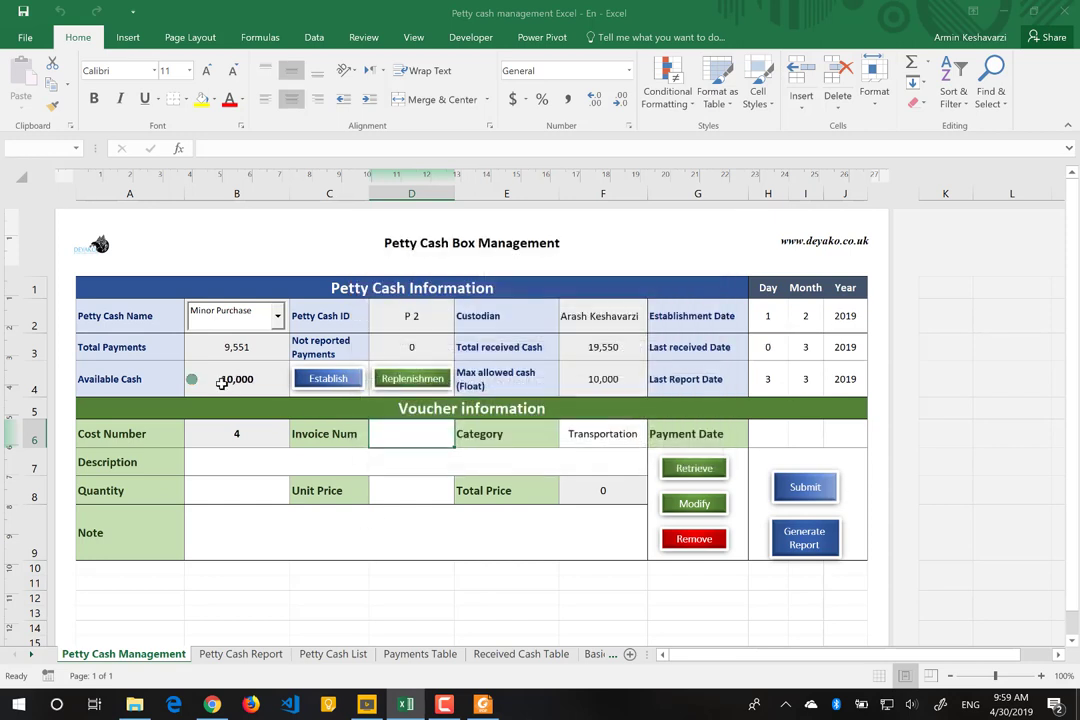
Step: Enter invoice number 123 on the voucher and submit it
{"action": "left_click", "coordinate": [241, 379]}
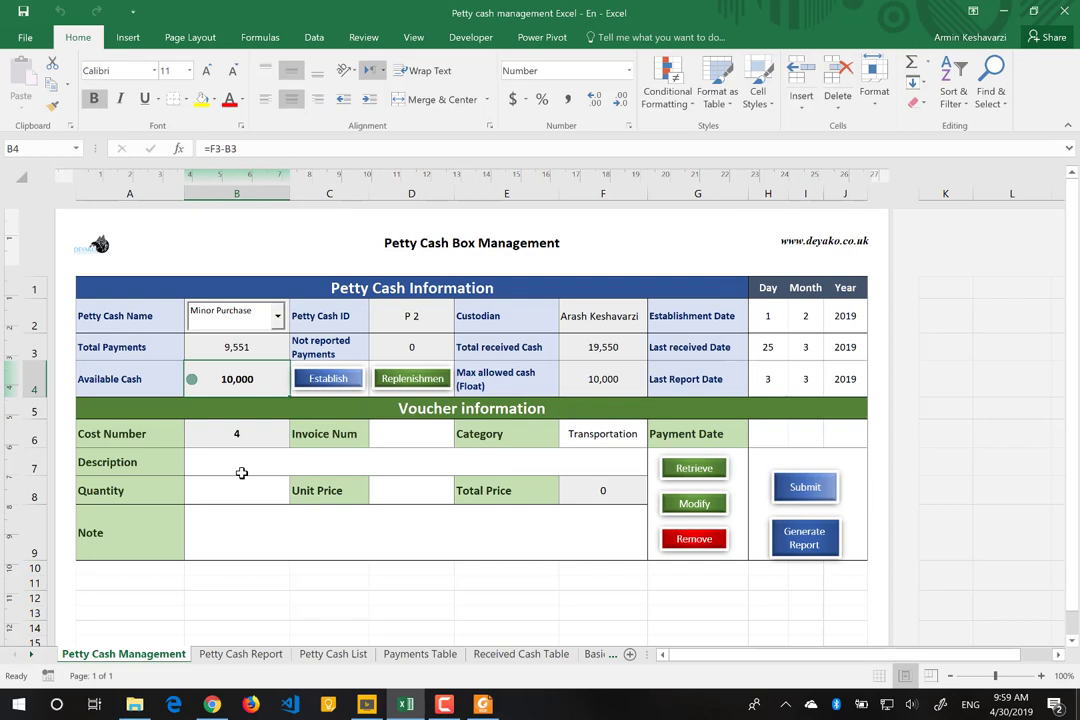
{"action": "left_click", "coordinate": [424, 436]}
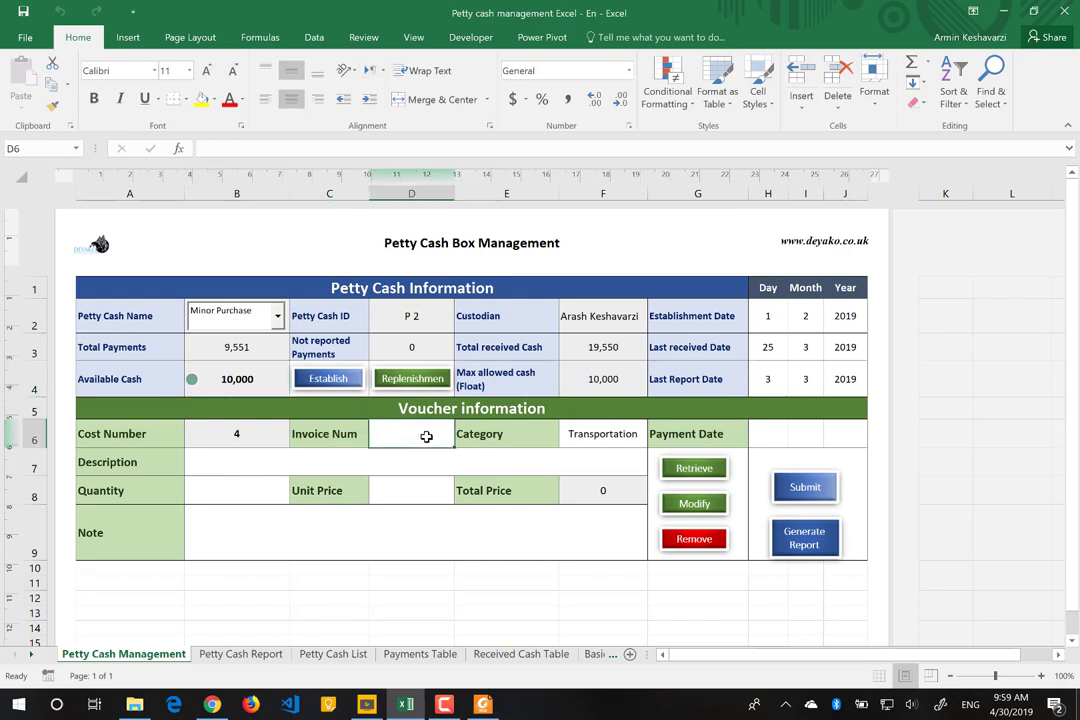
{"action": "type", "text": "123"}
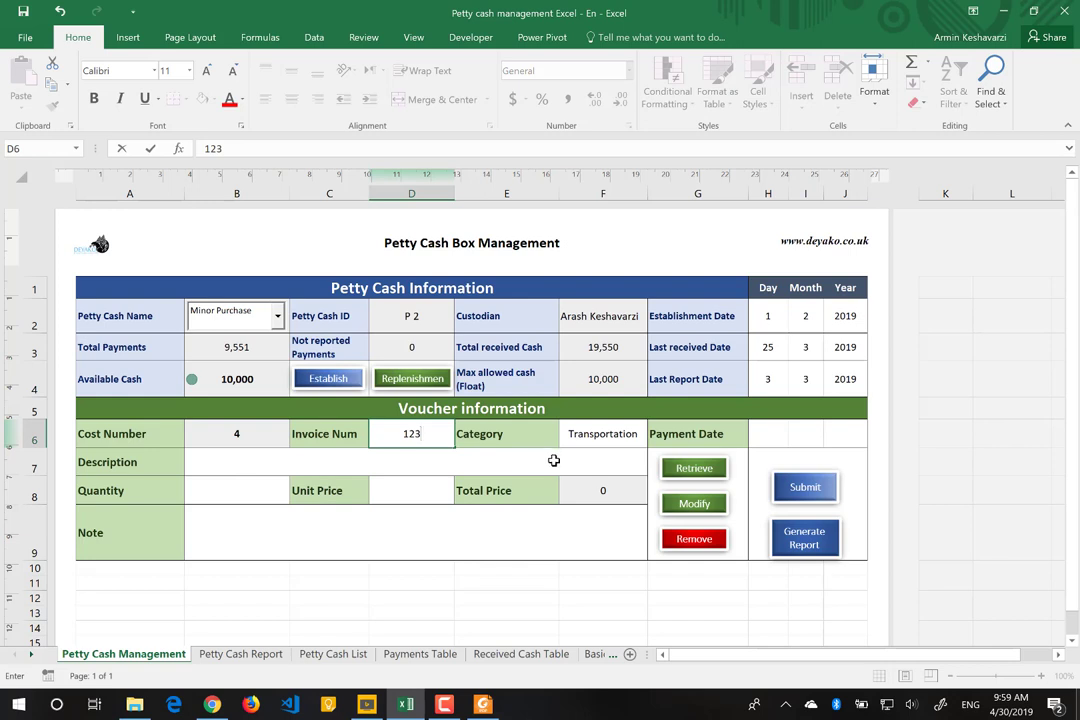
{"action": "key", "text": "Return"}
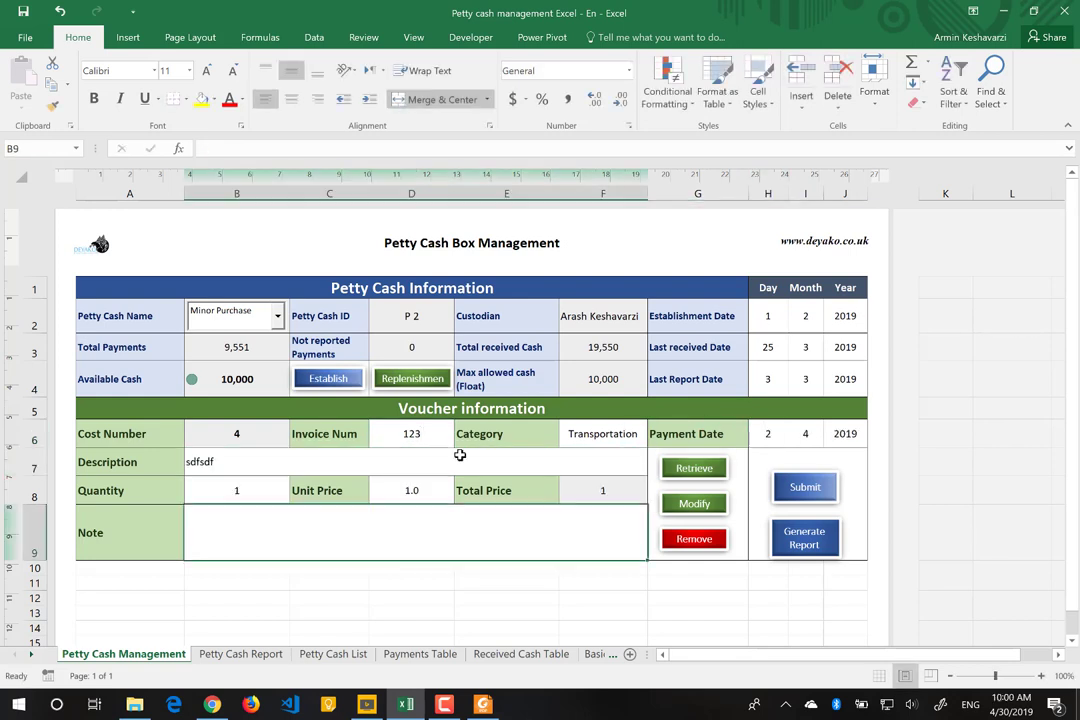
{"action": "left_click", "coordinate": [820, 492]}
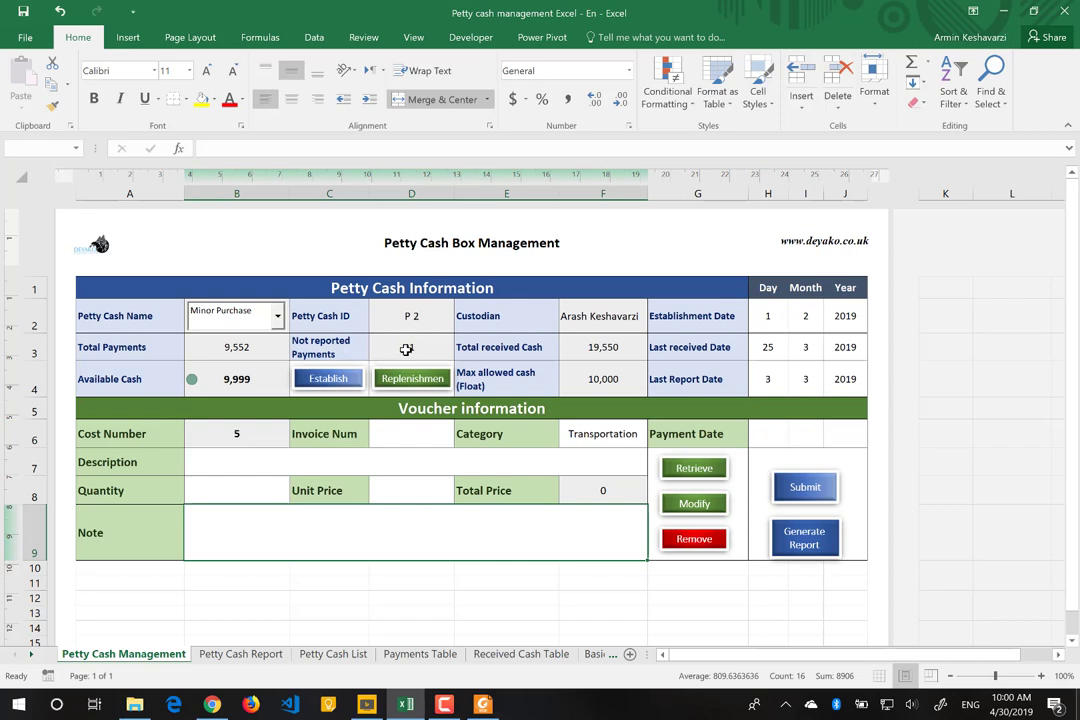
Step: Review the Not reported Payments, Total received Cash and Total Payments formulas
{"action": "left_click", "coordinate": [406, 349]}
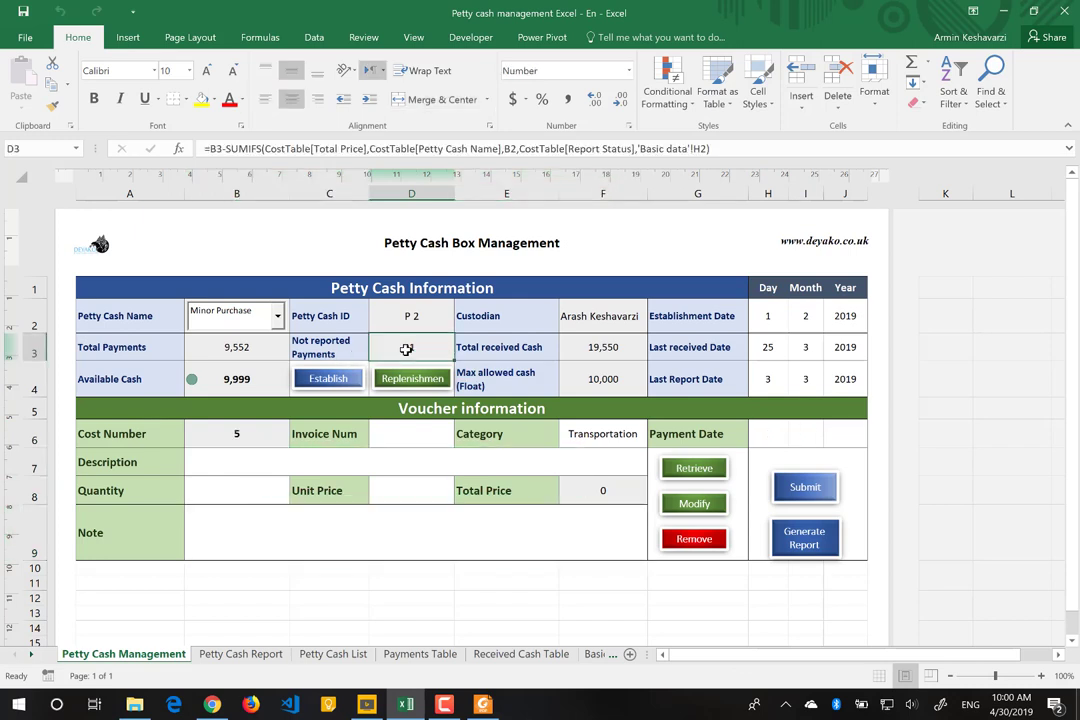
{"action": "left_click", "coordinate": [602, 350]}
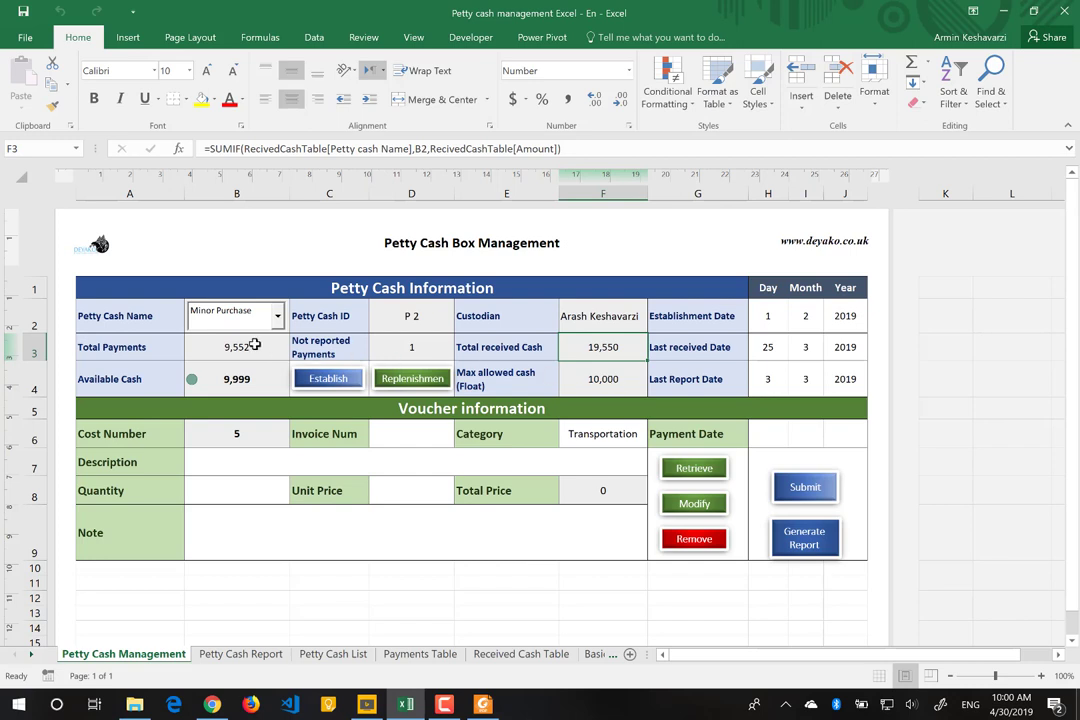
{"action": "left_click", "coordinate": [255, 344]}
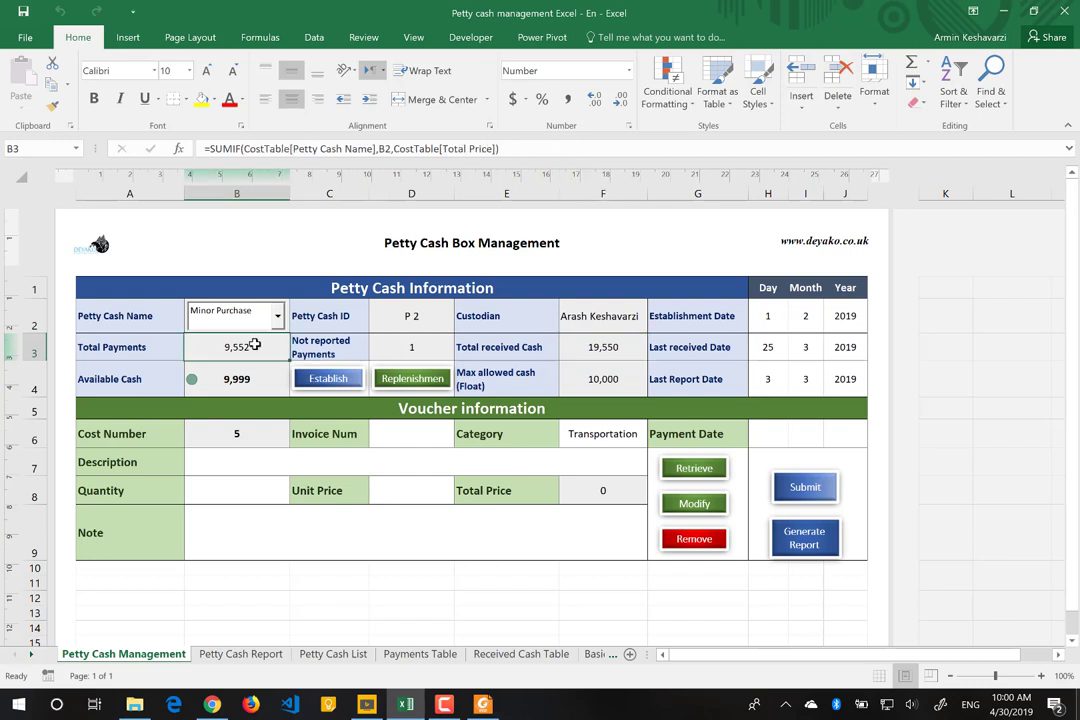
{"action": "left_click", "coordinate": [406, 347]}
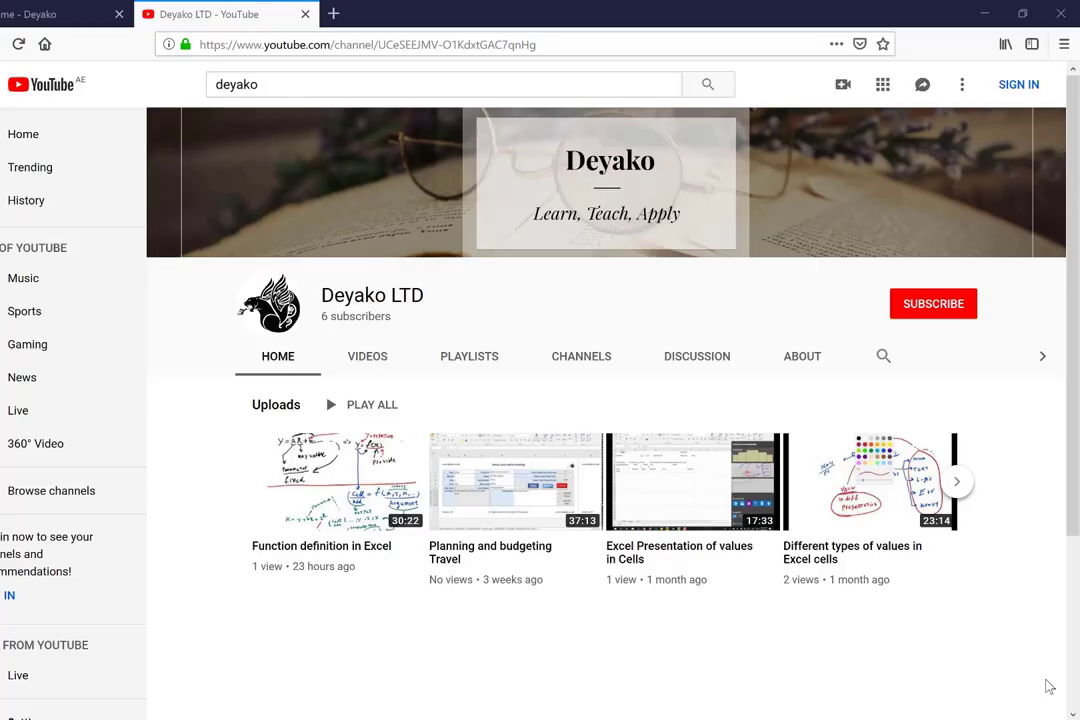
Step: Move to the deyako.co.uk tab and scroll down to its Shop by Category section
{"action": "key", "text": "ctrl+Tab"}
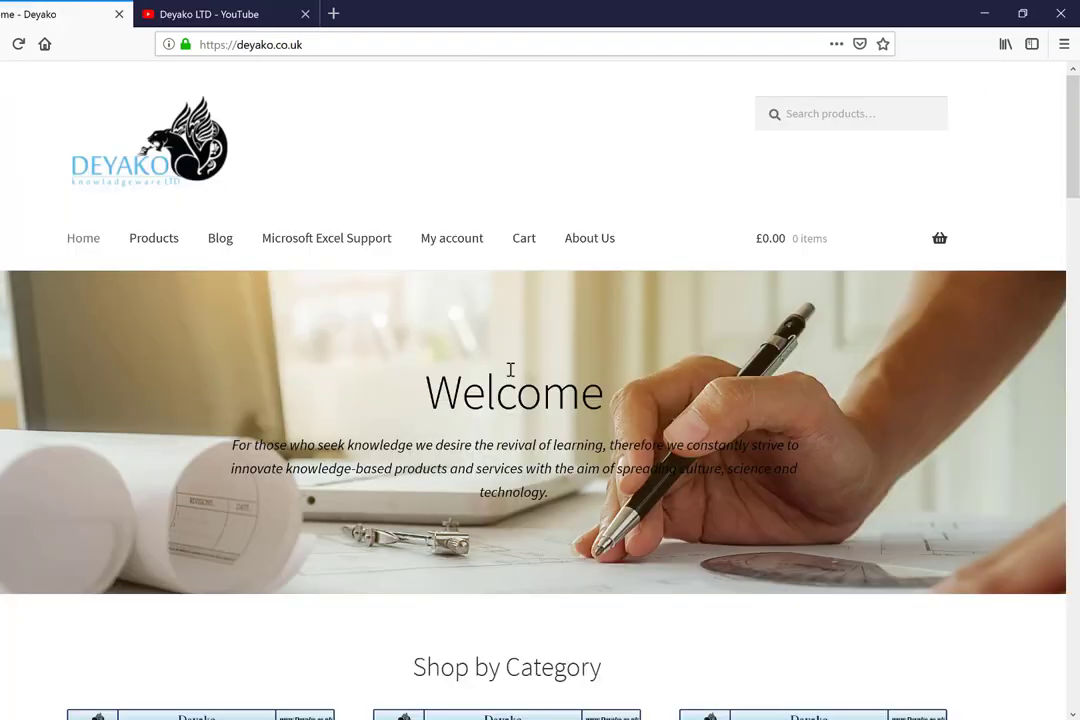
{"action": "scroll", "coordinate": [510, 370], "scroll_direction": "down", "scroll_amount": 9}
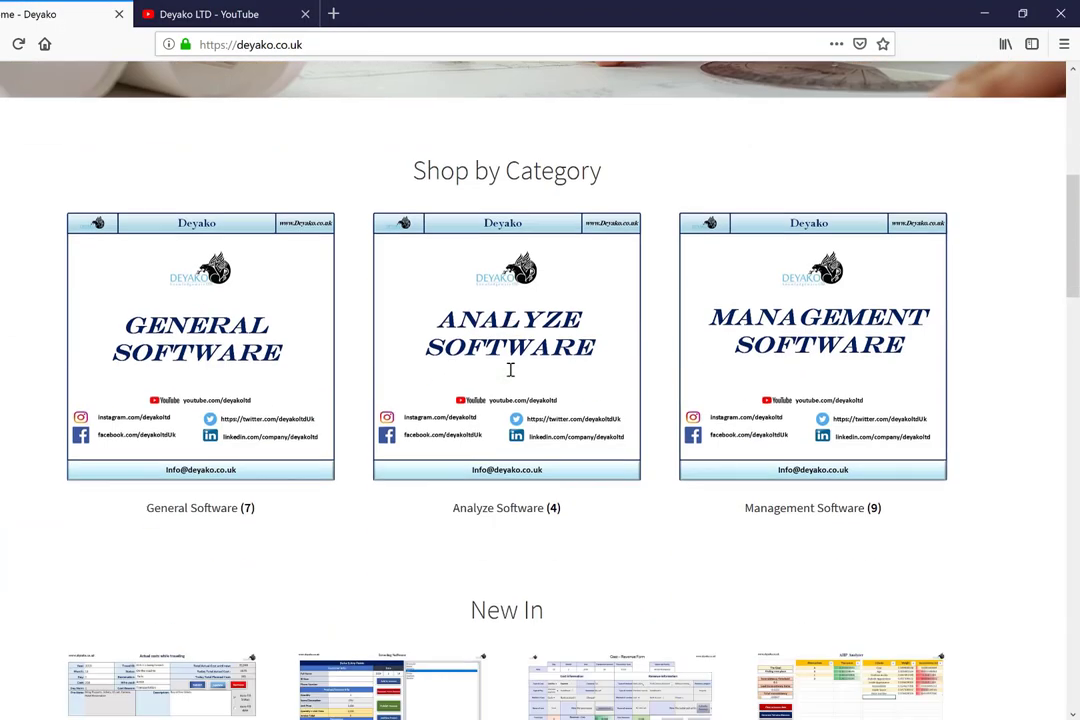